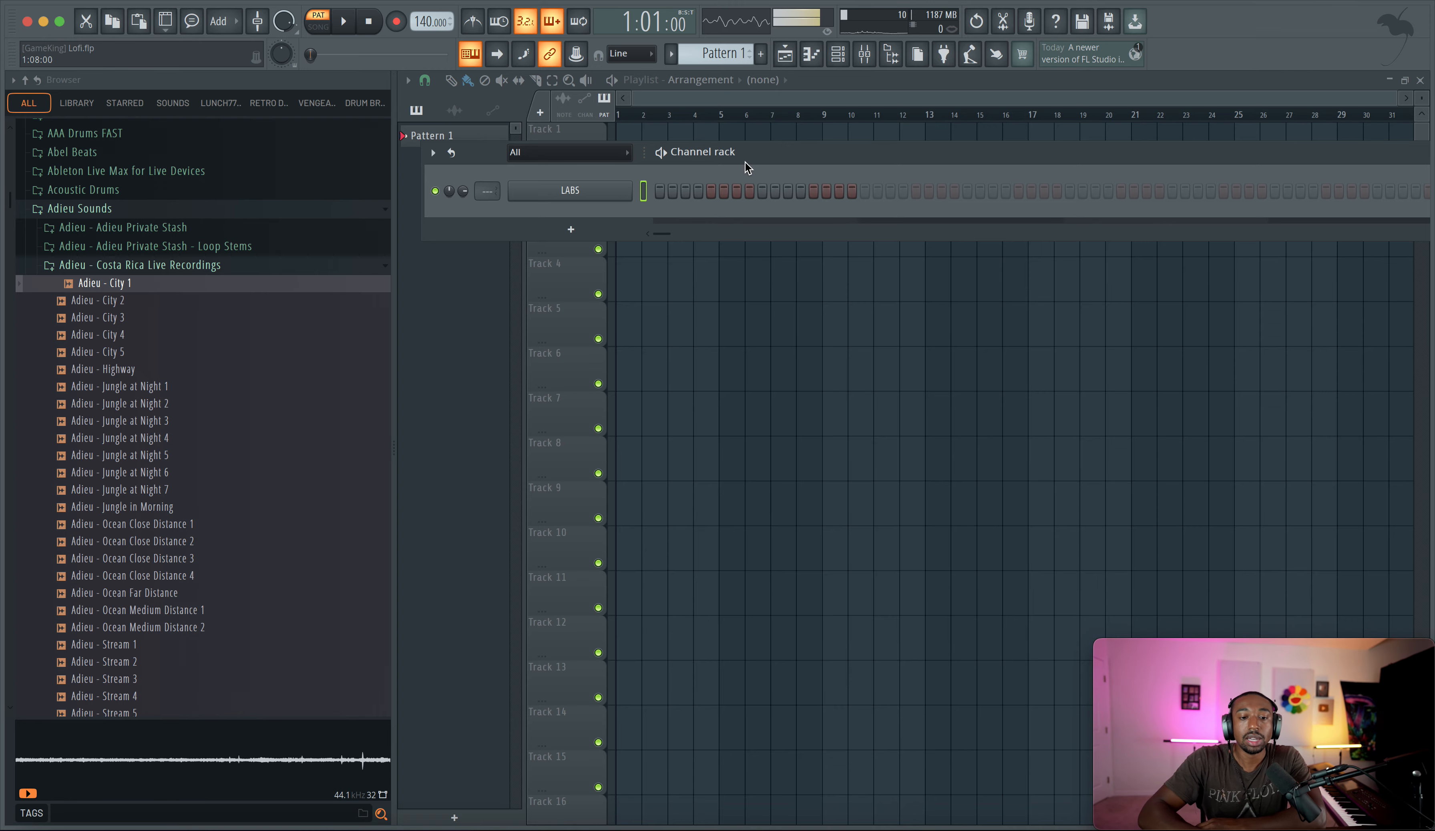
Step: Filter the LABS sound packs to free piano and keys instruments and view the Soft Piano pack
left_click(585, 194)
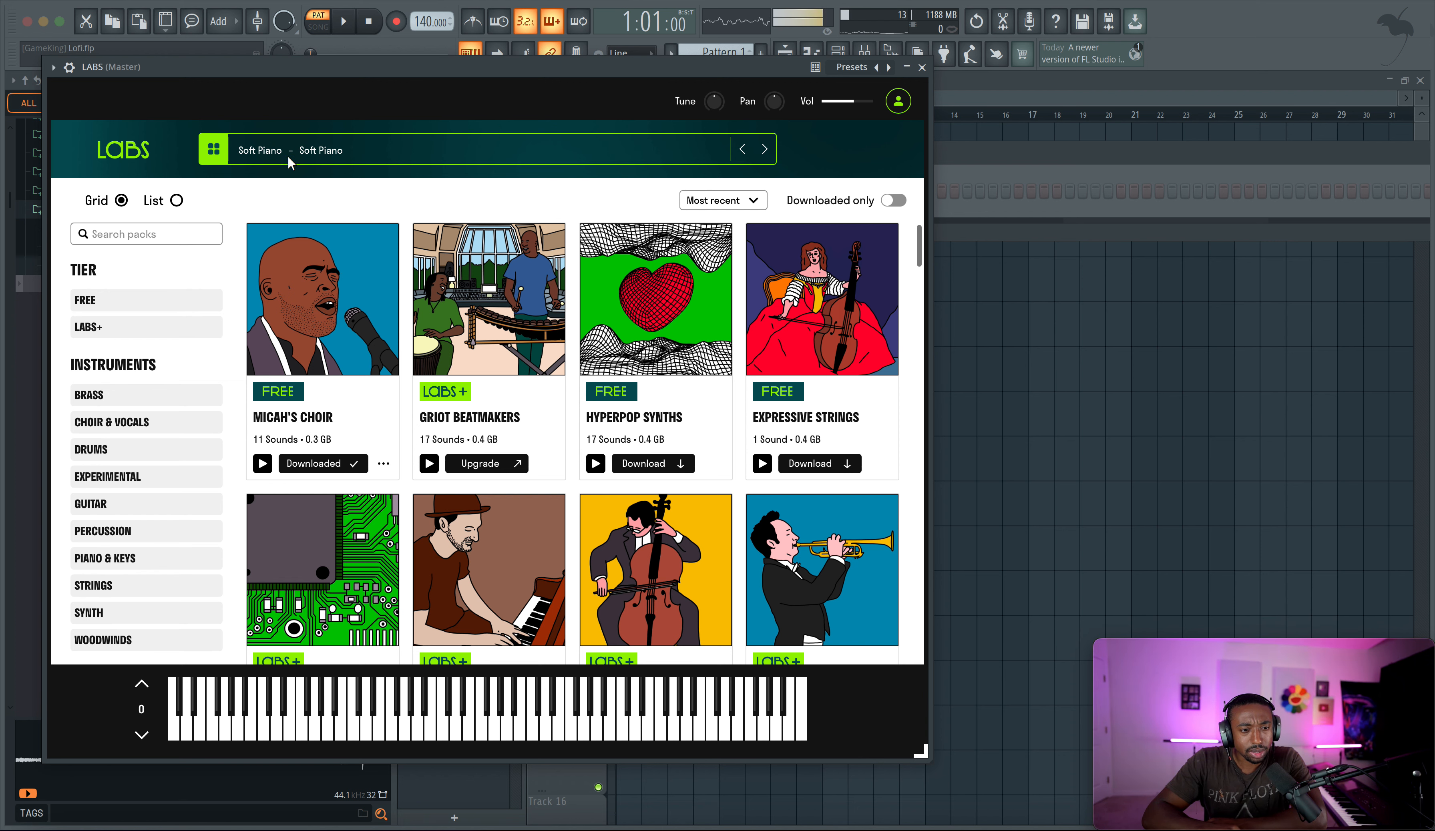
left_click(137, 301)
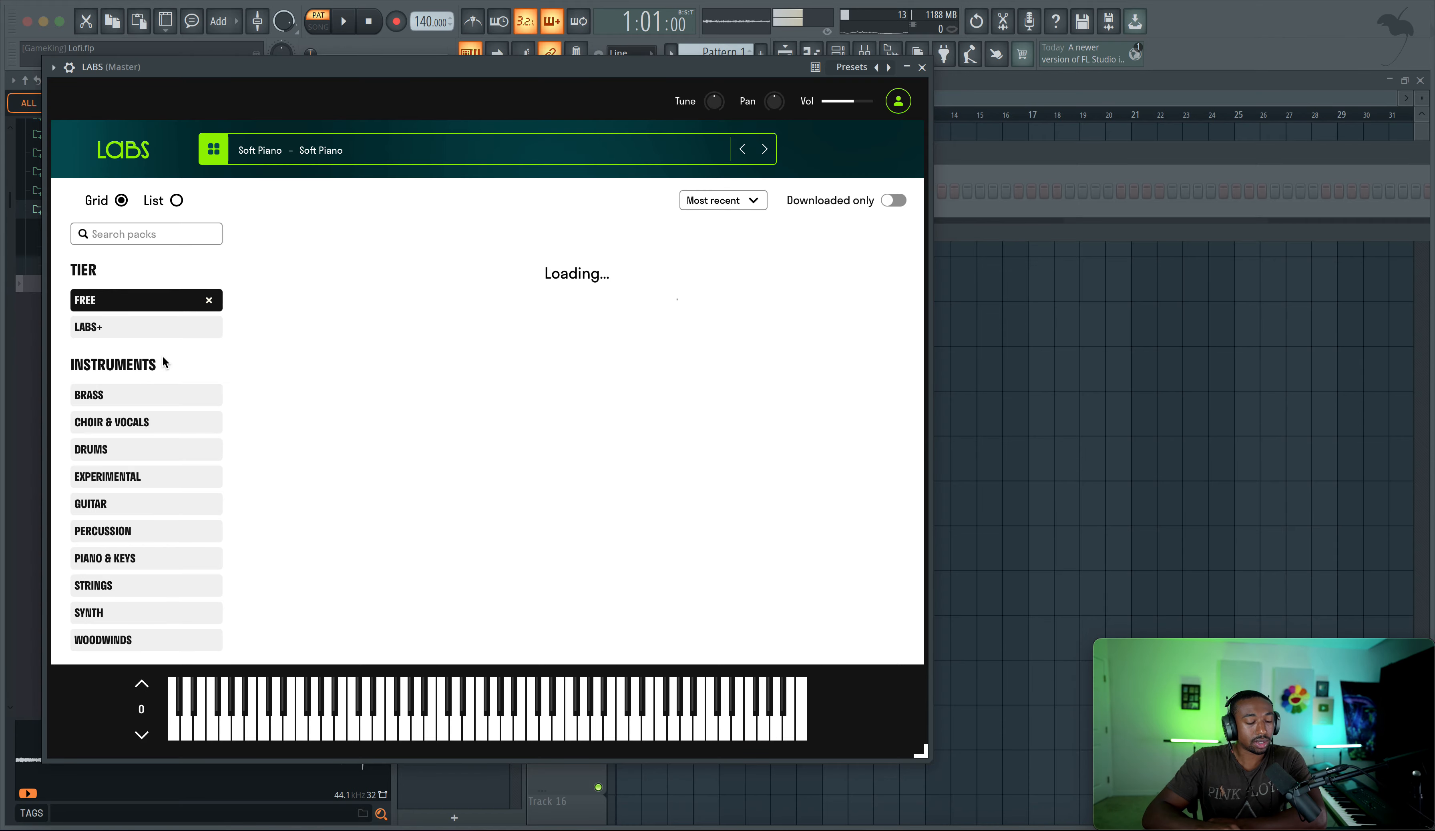
left_click(138, 551)
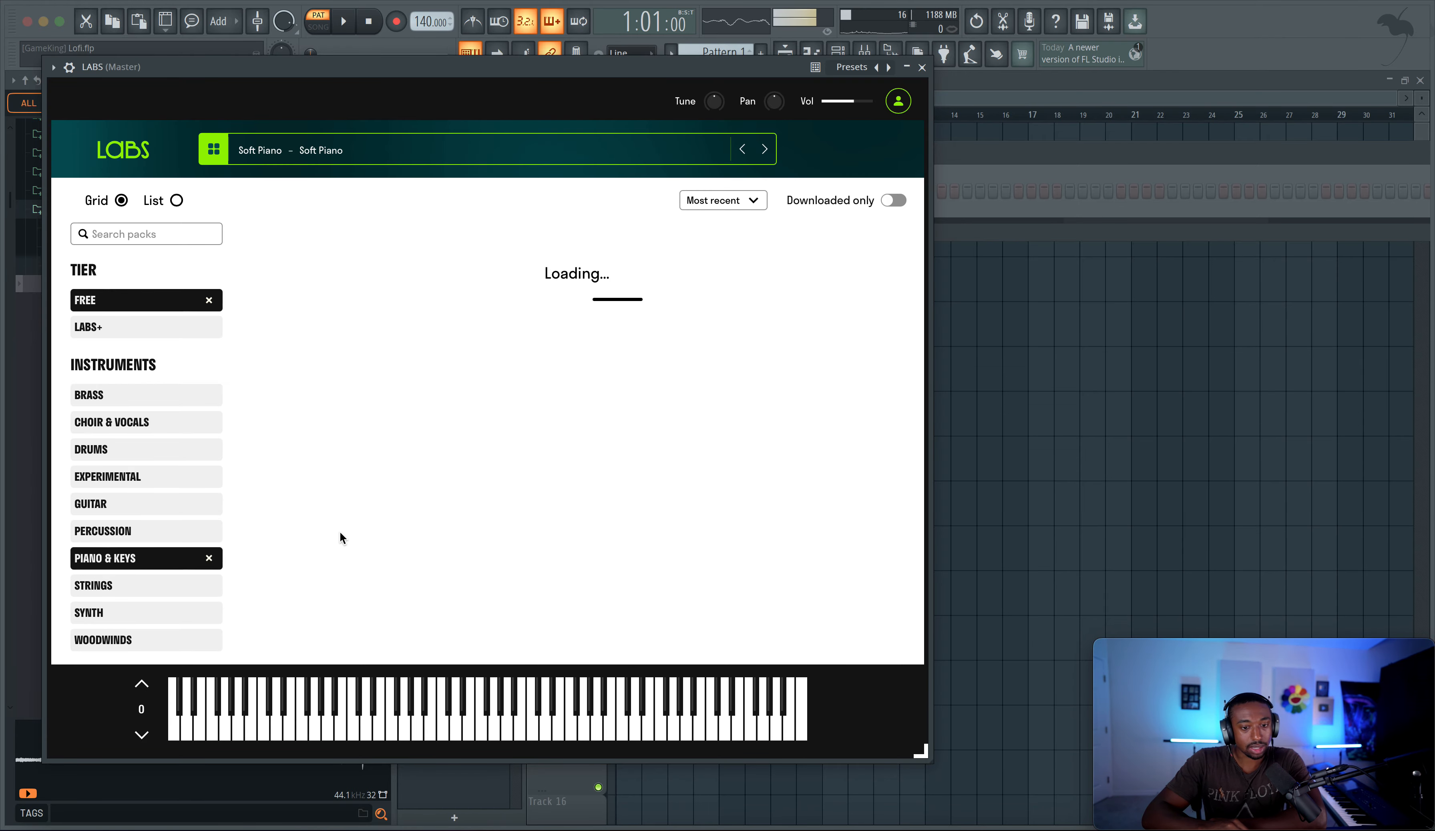
scroll(621, 351, "down", 10)
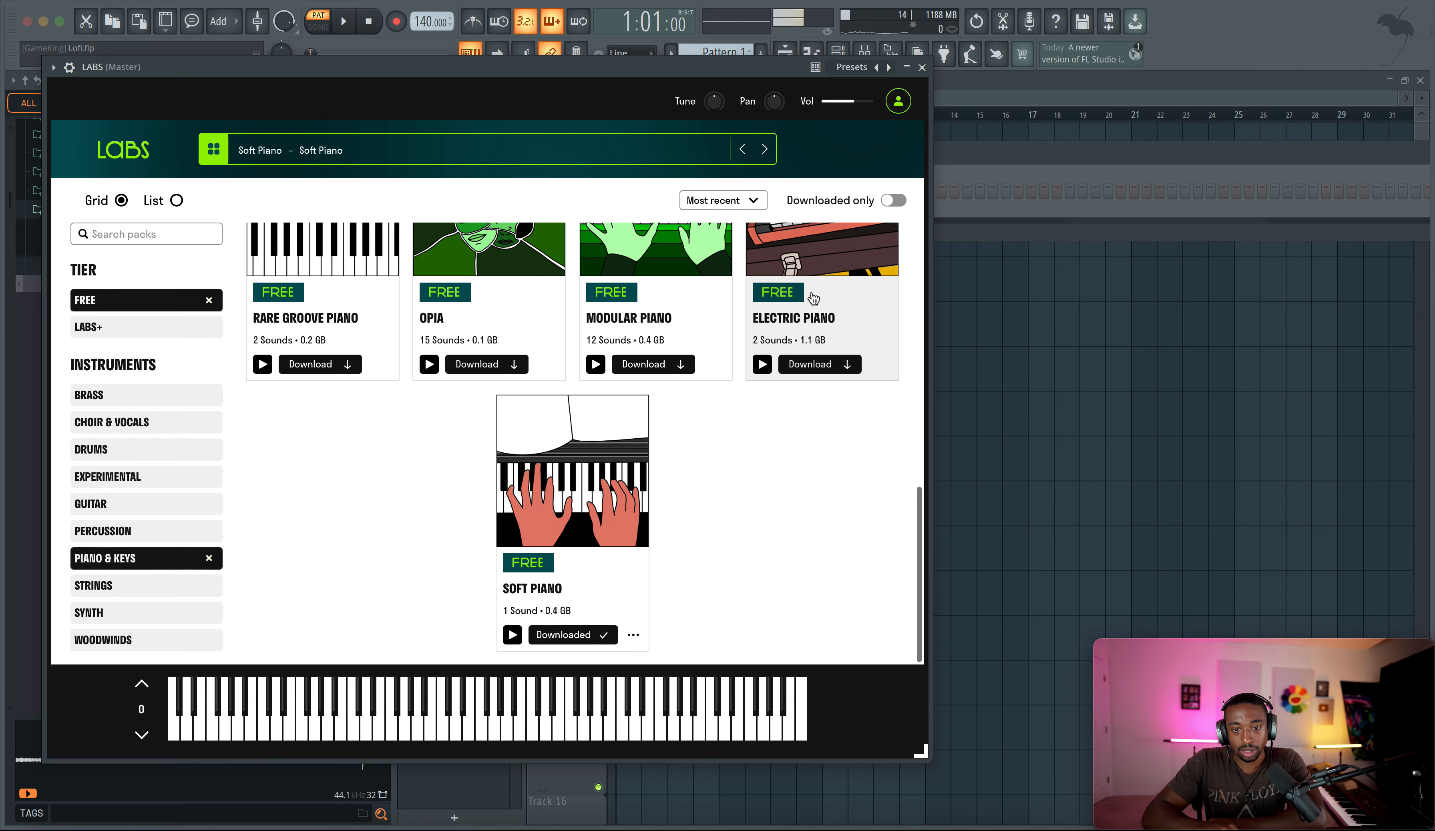
left_click(613, 596)
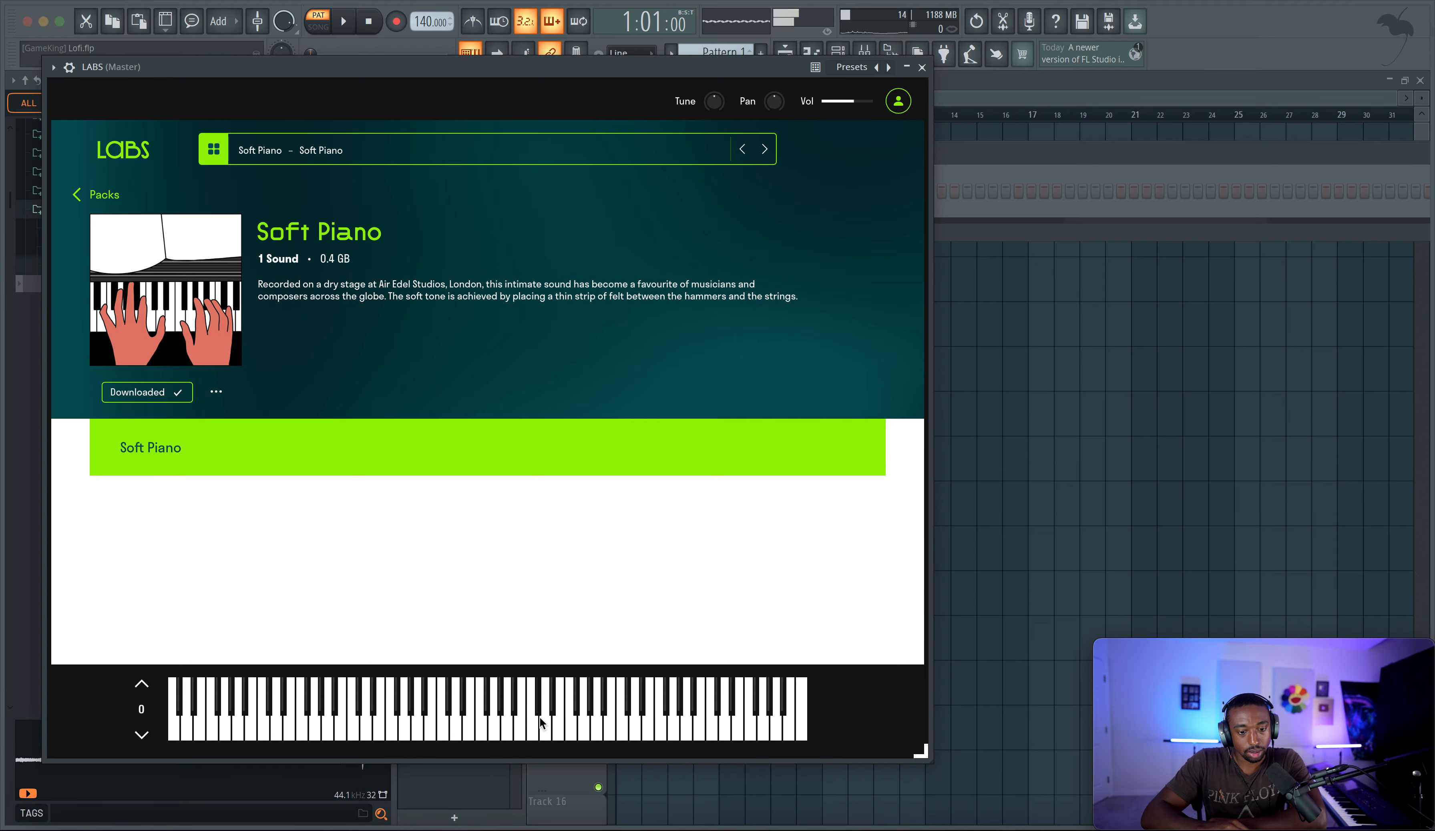
key("Escape")
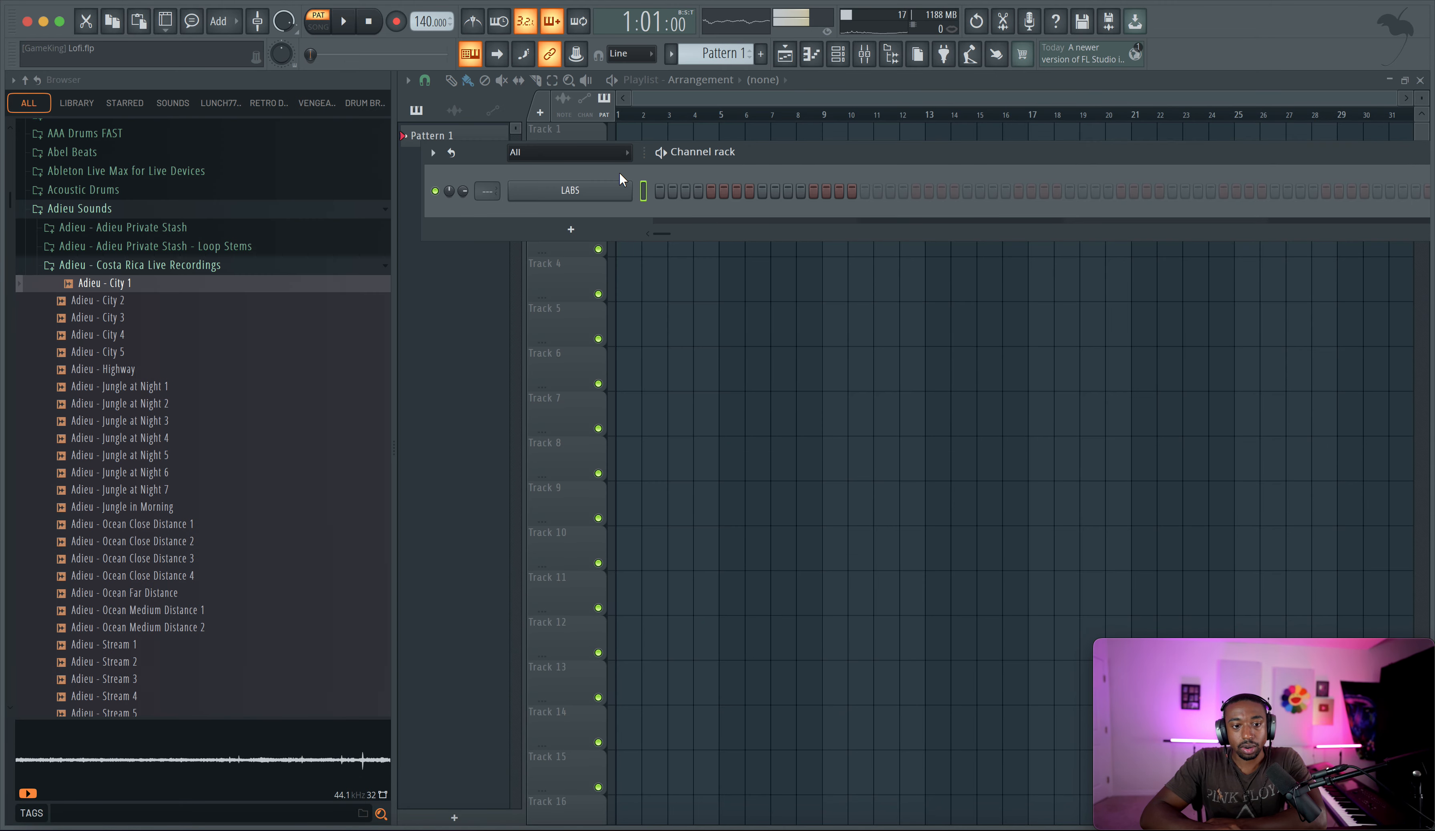
right_click(628, 182)
left_click(651, 187)
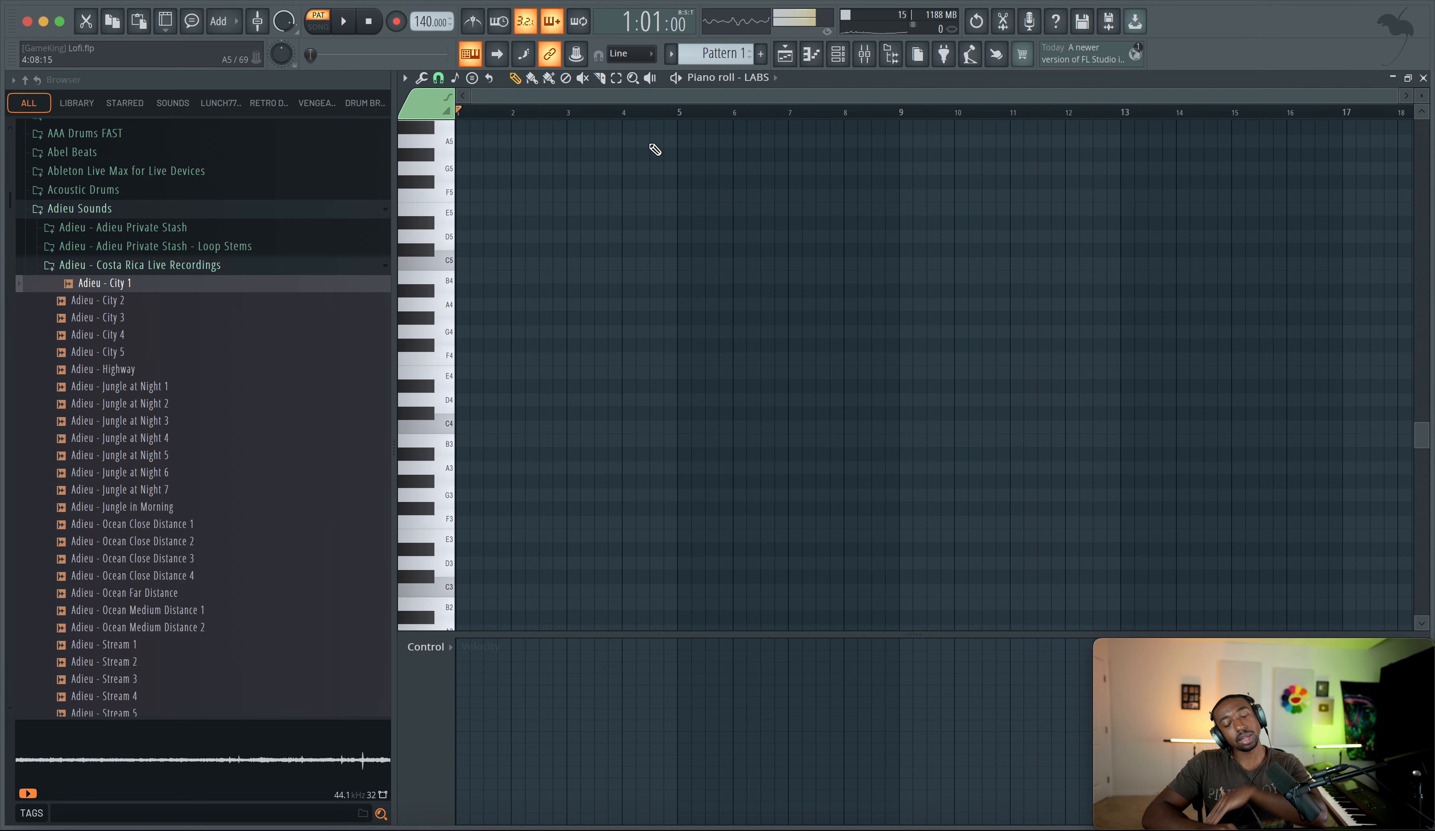
left_click(838, 53)
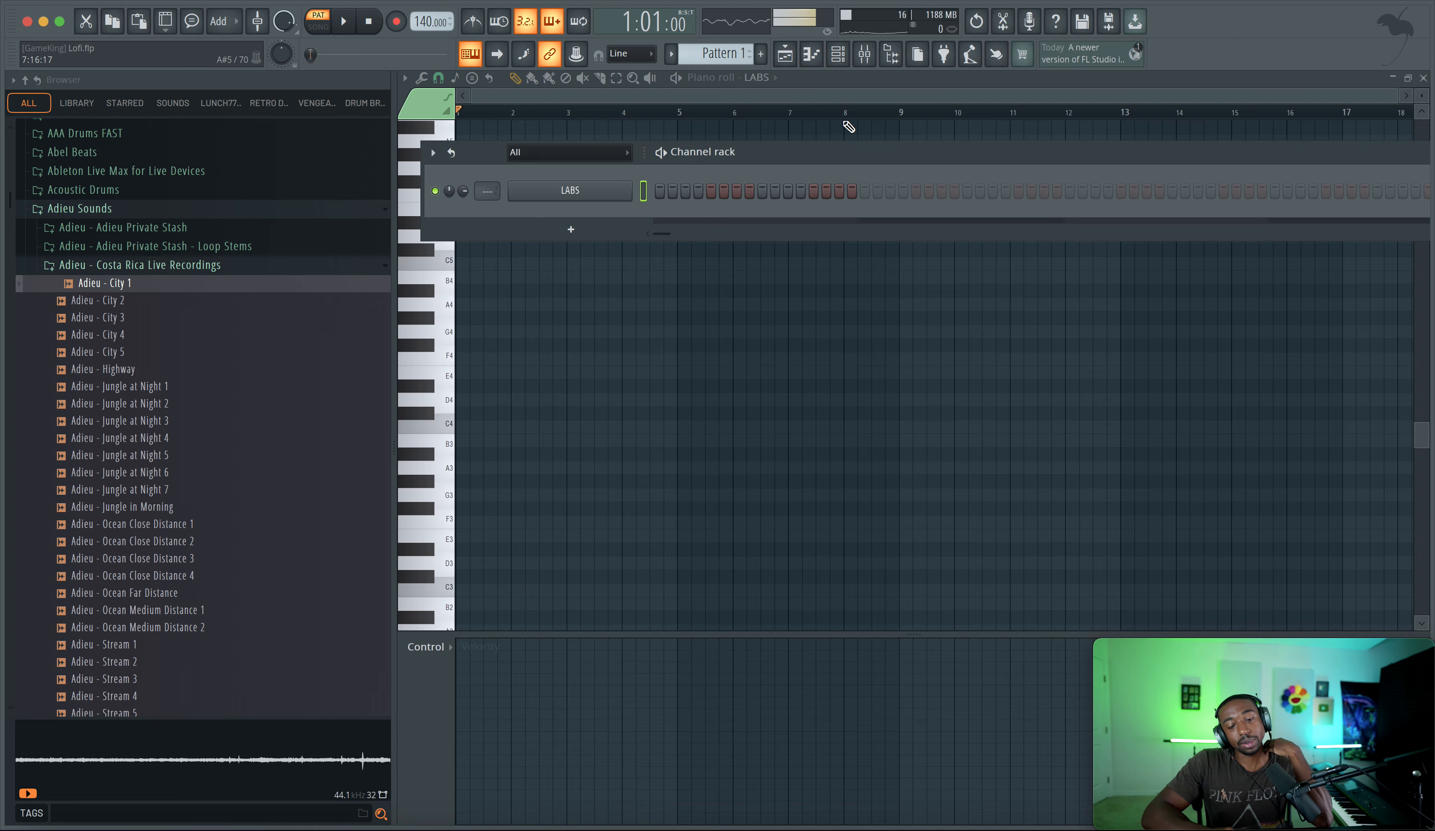
left_click(837, 54)
left_click(794, 56)
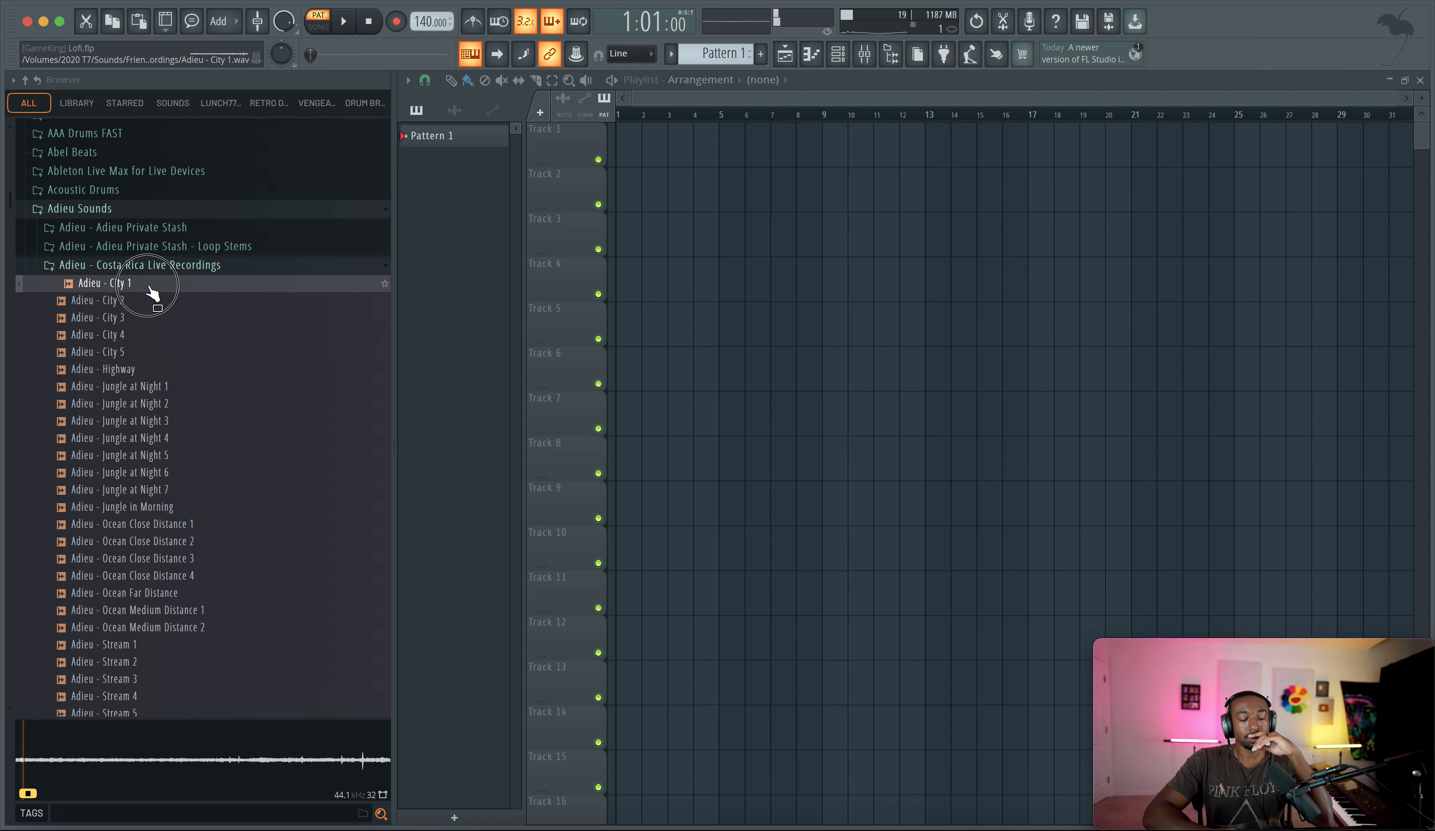
Step: Place the Adieu - City 1 recording at the start of Track 1 and audition it in song mode
left_click_drag(152, 292, 617, 134)
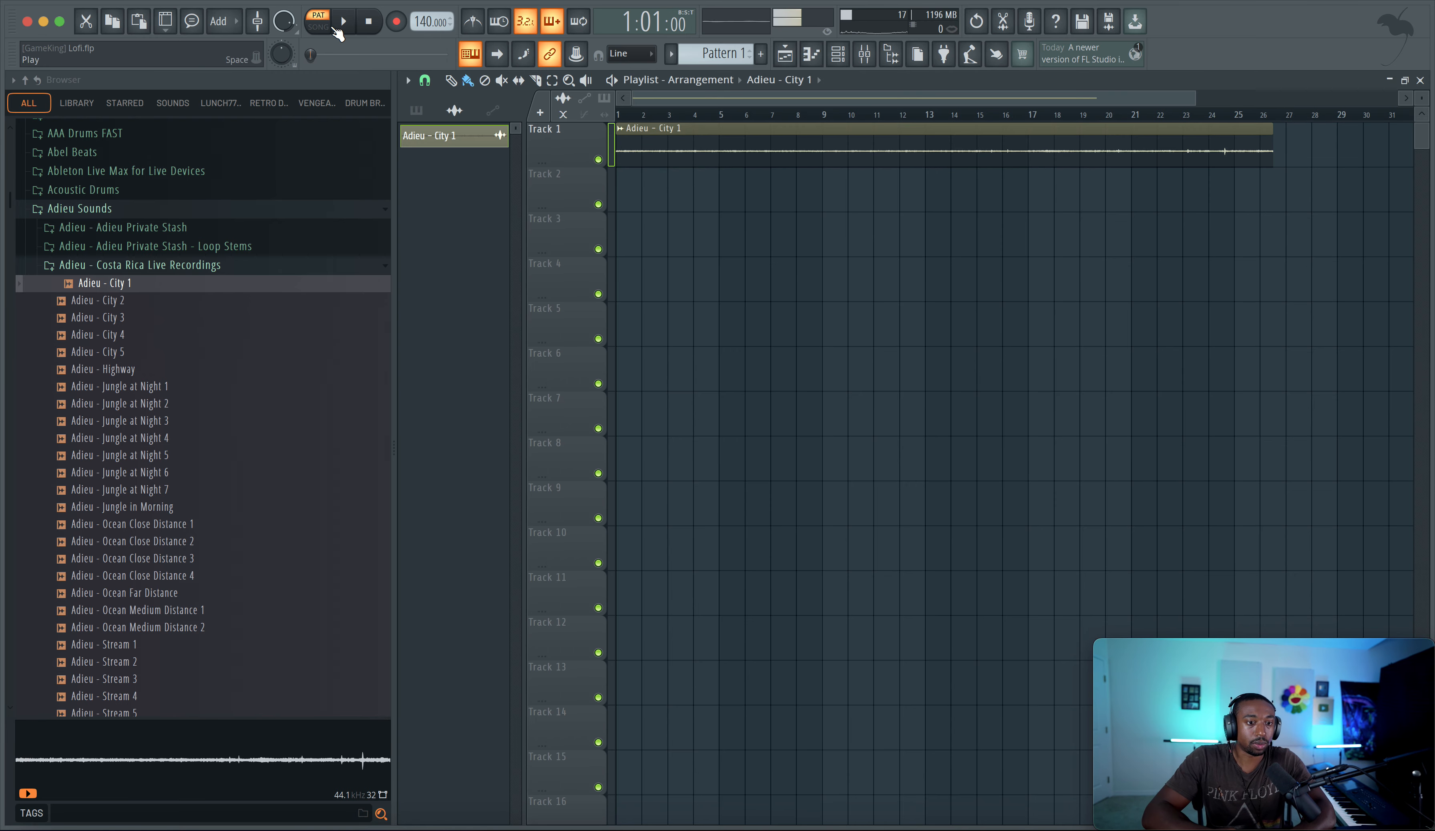
left_click(330, 29)
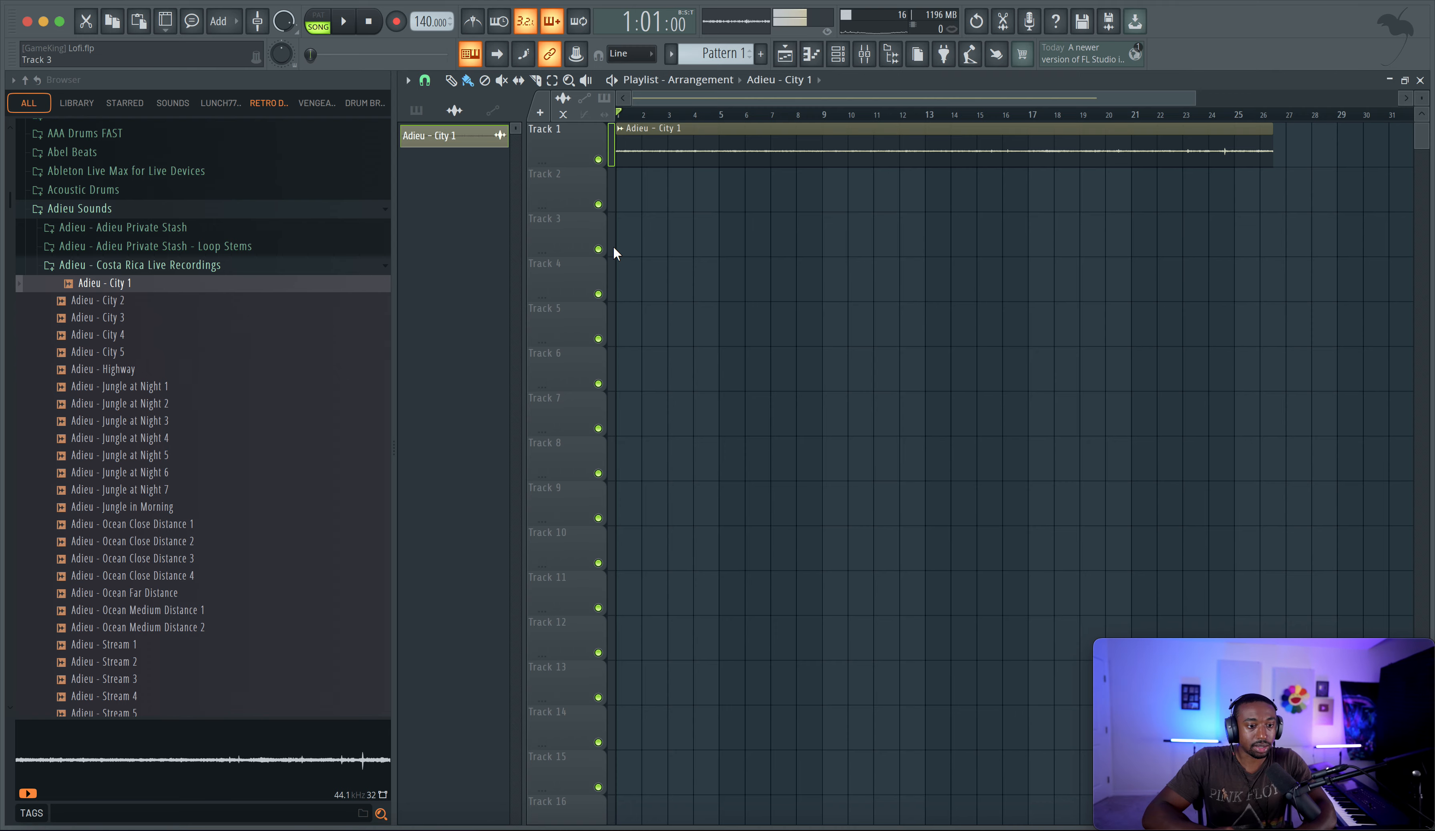
key("space")
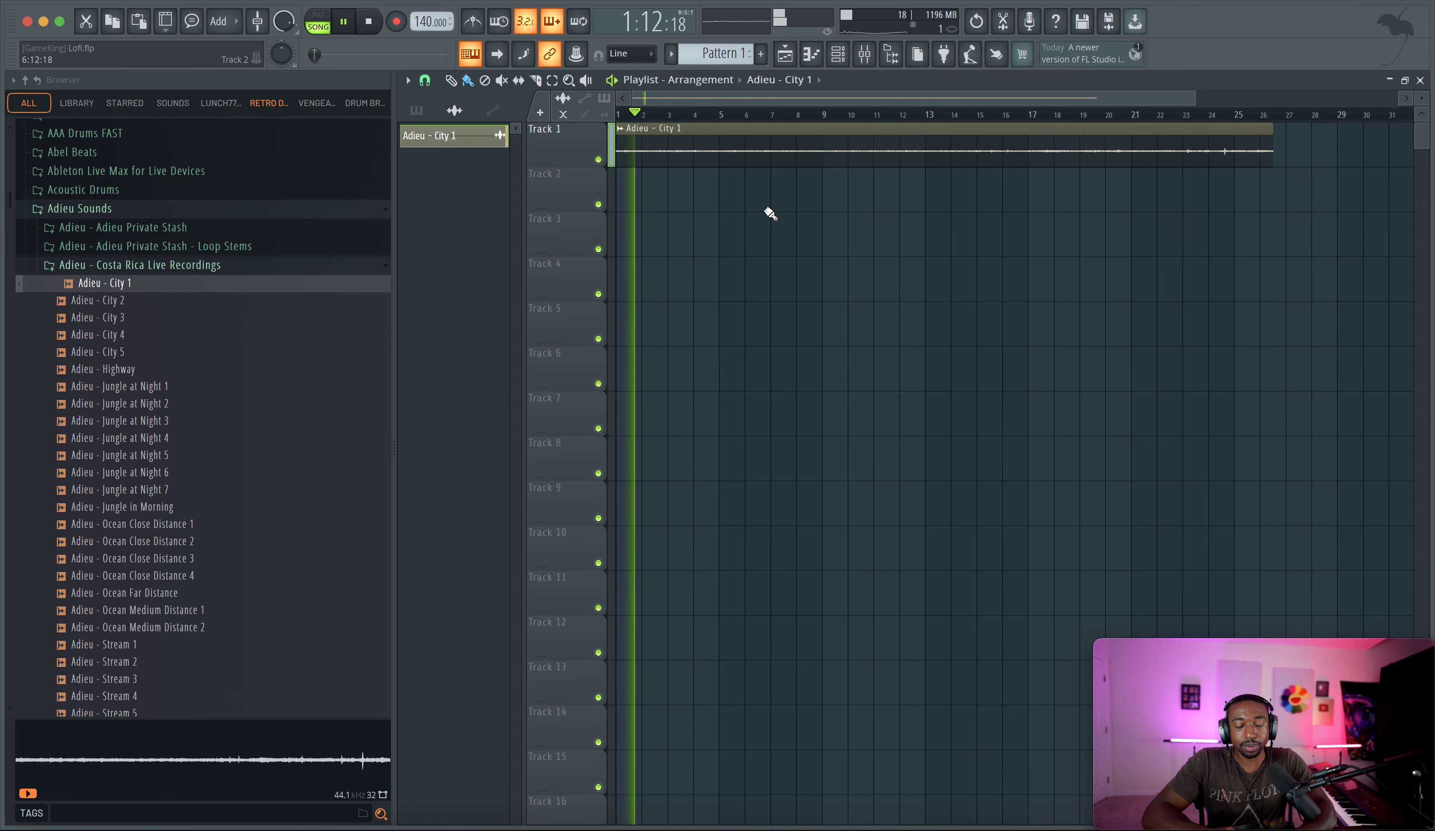
left_click(838, 54)
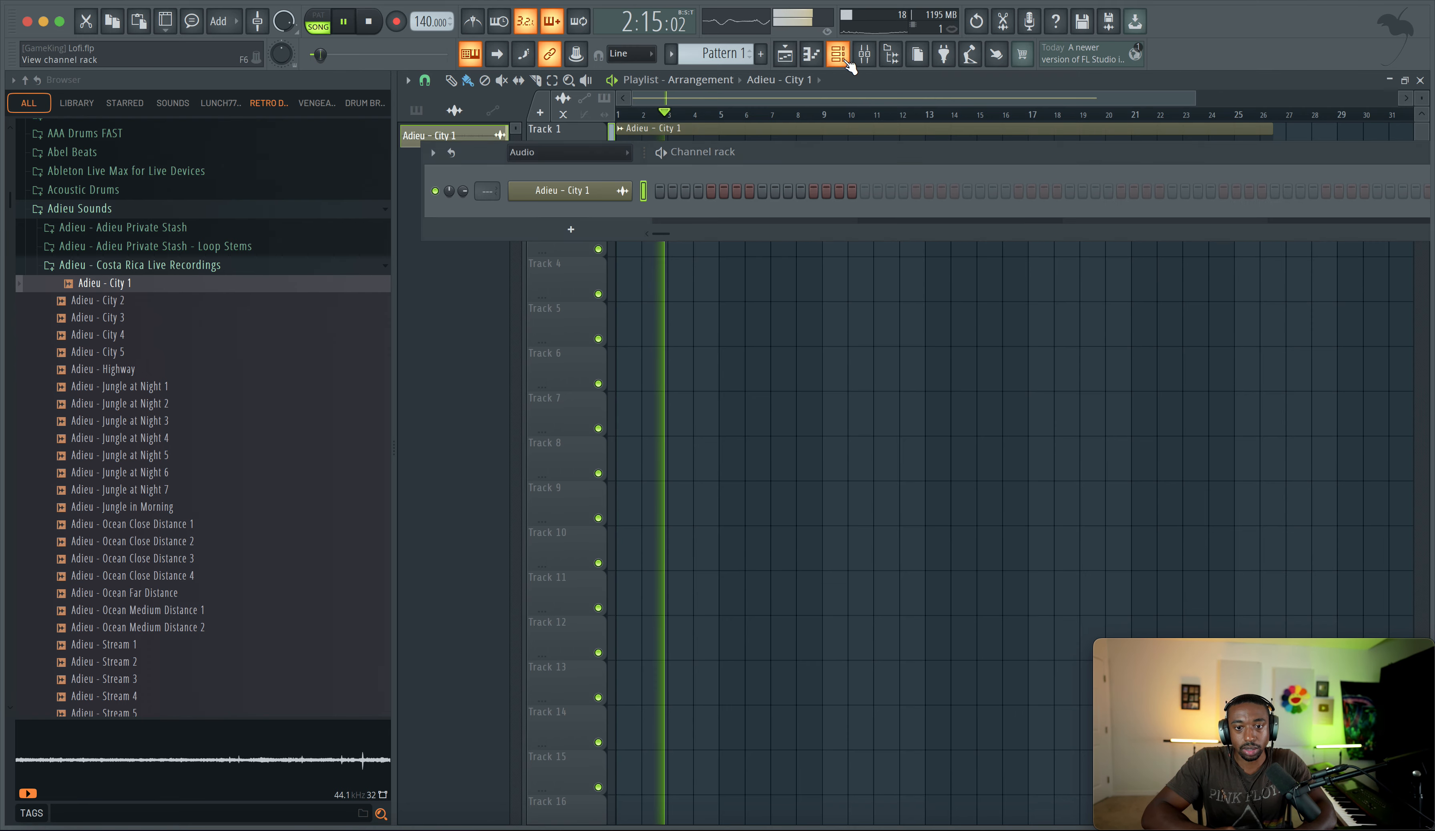
right_click(760, 278)
scroll(823, 100, "down", 2)
key("space")
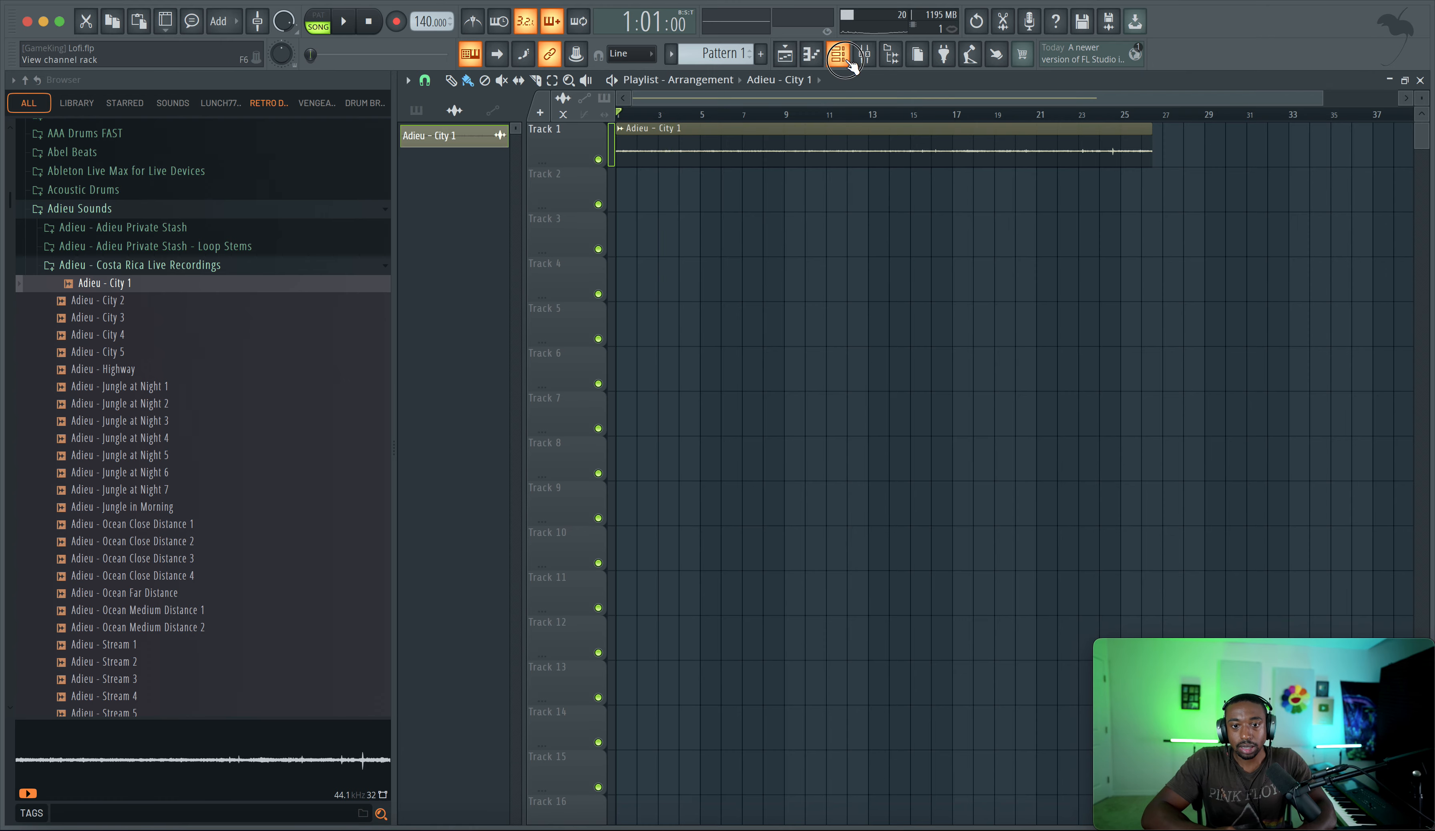
Step: Route the LABS channel to mixer track 2 and place Pattern 1 at the start of playlist Track 2
left_click(845, 57)
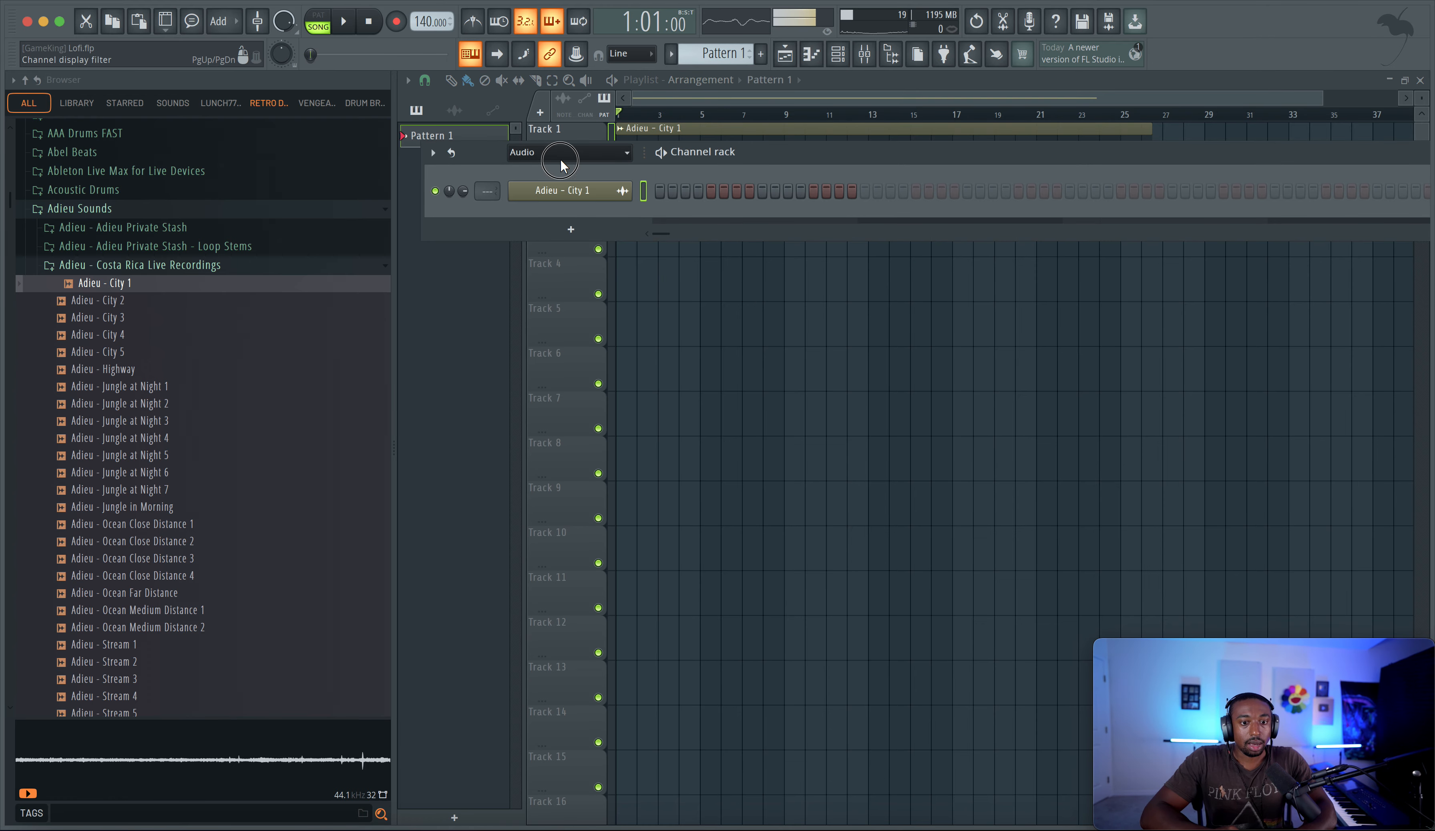
left_click(548, 152)
left_click(555, 171)
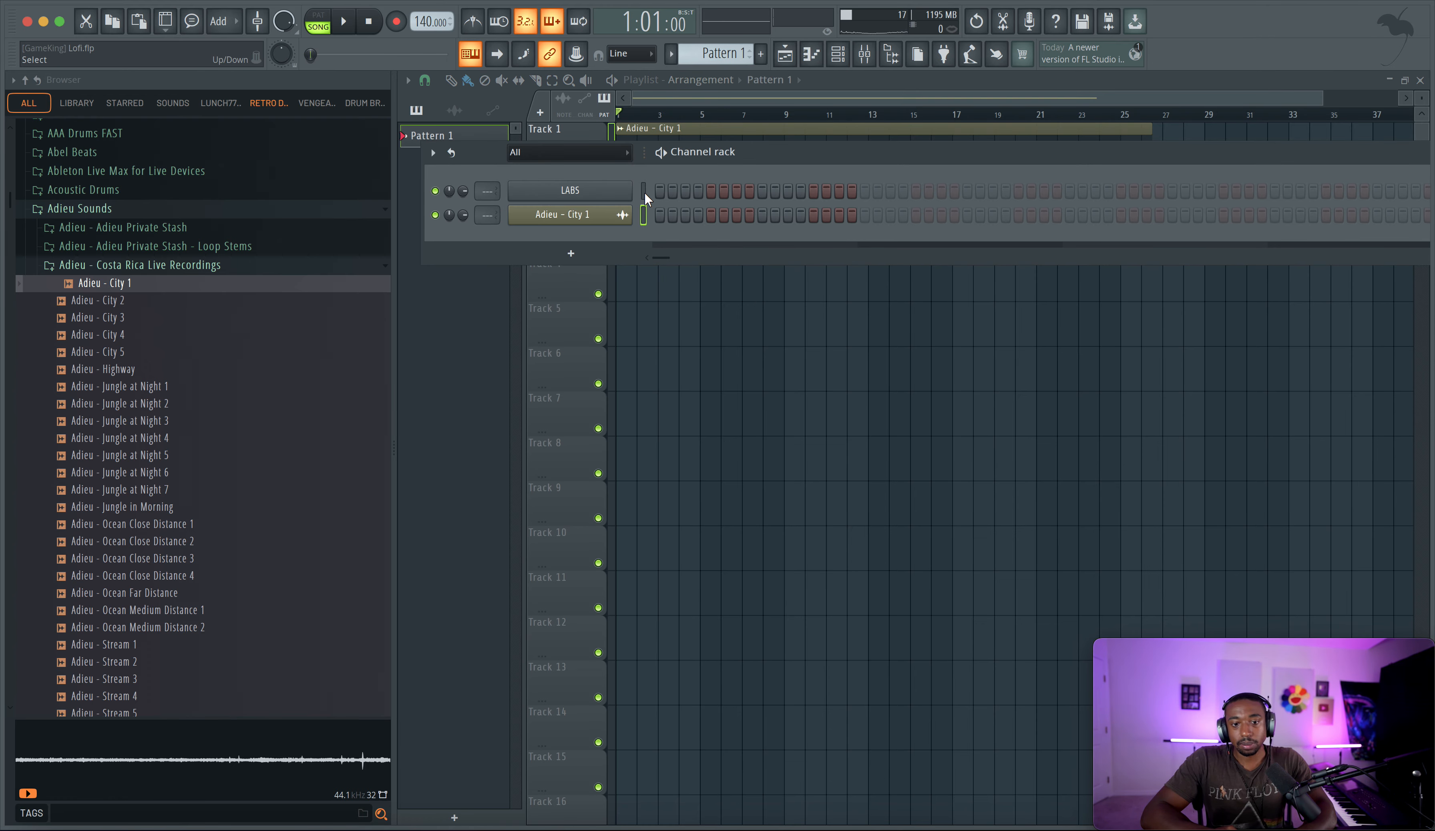
key("ctrl+l")
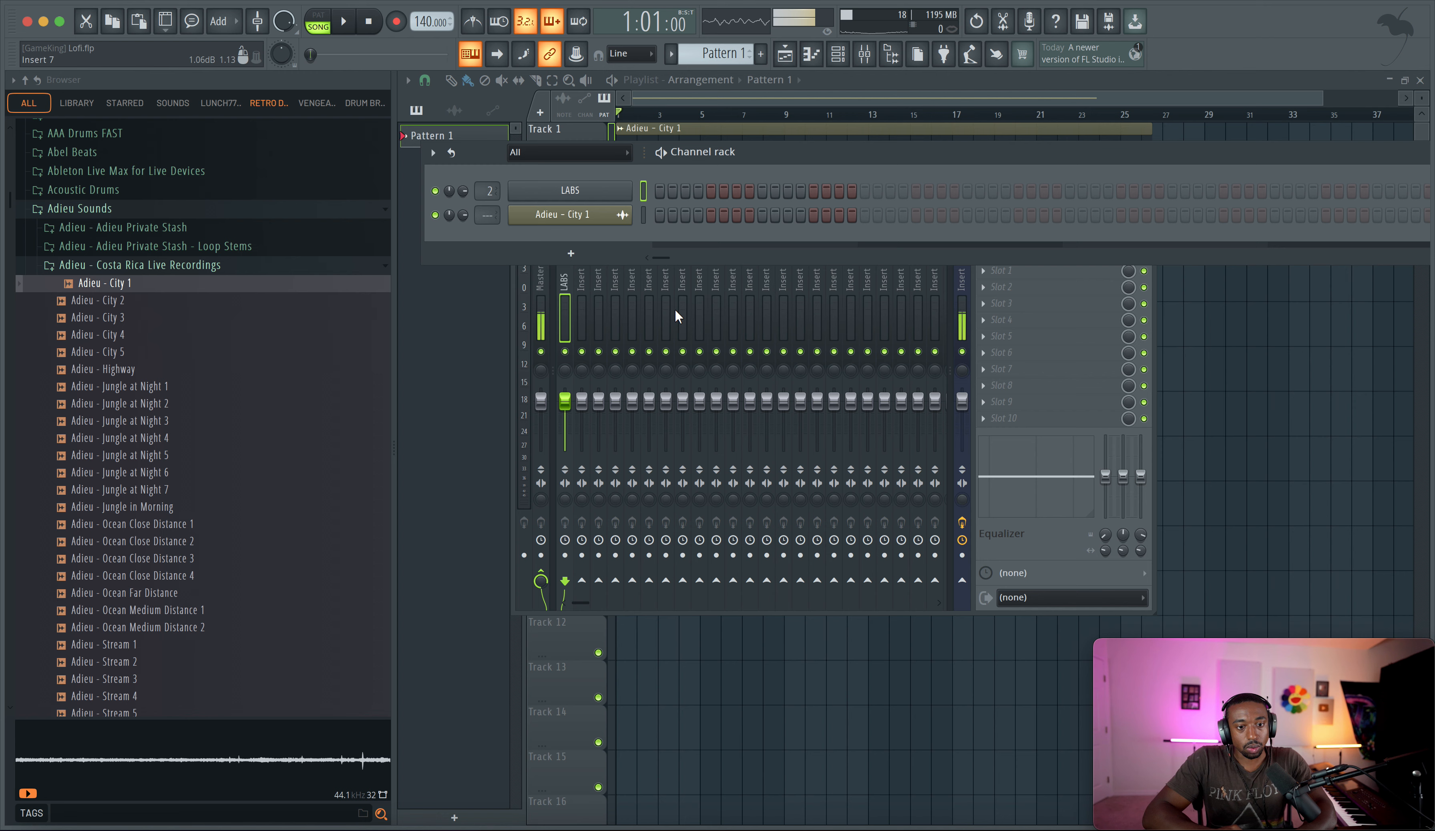
left_click(1234, 455)
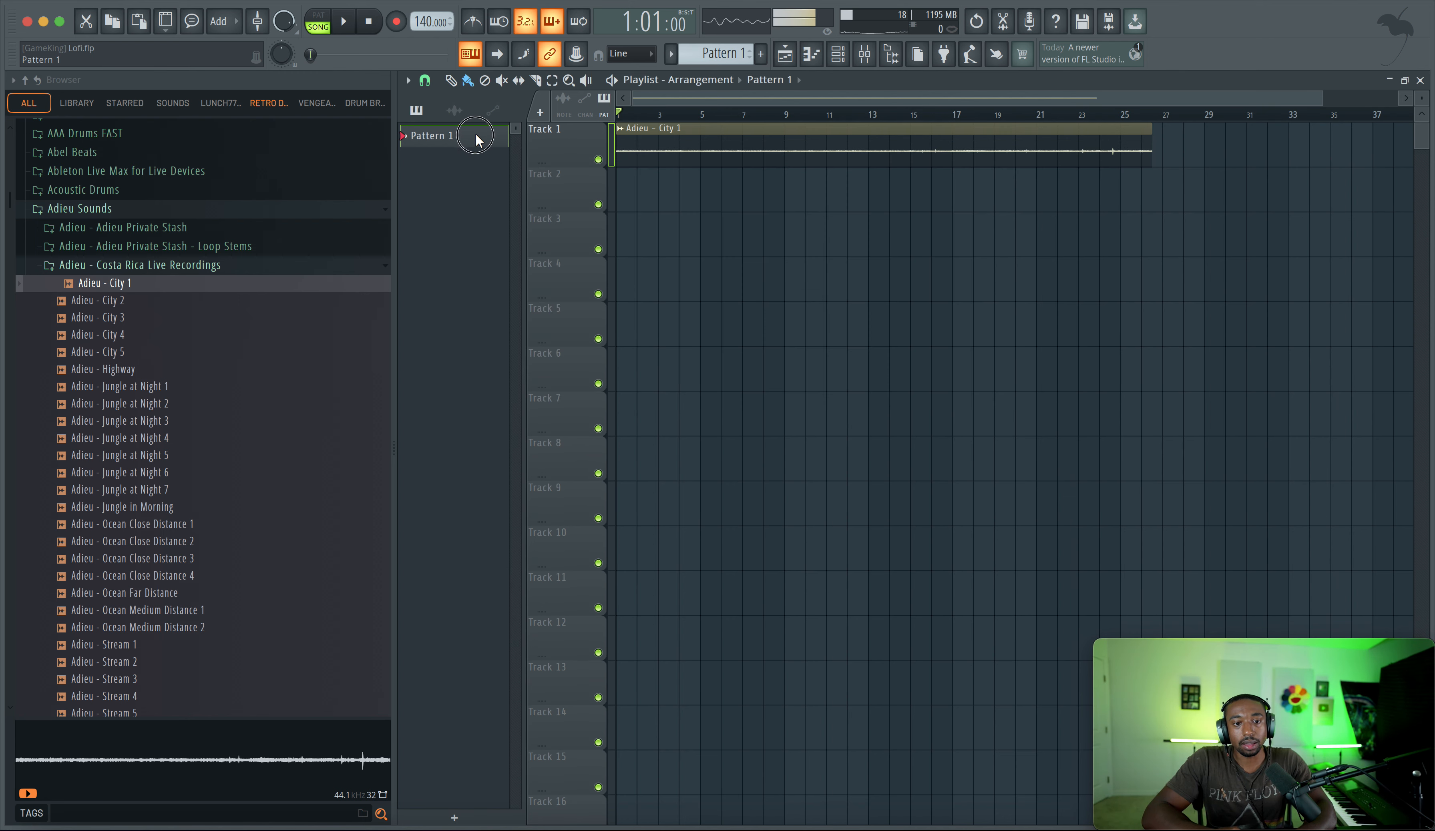
left_click_drag(614, 181, 706, 188)
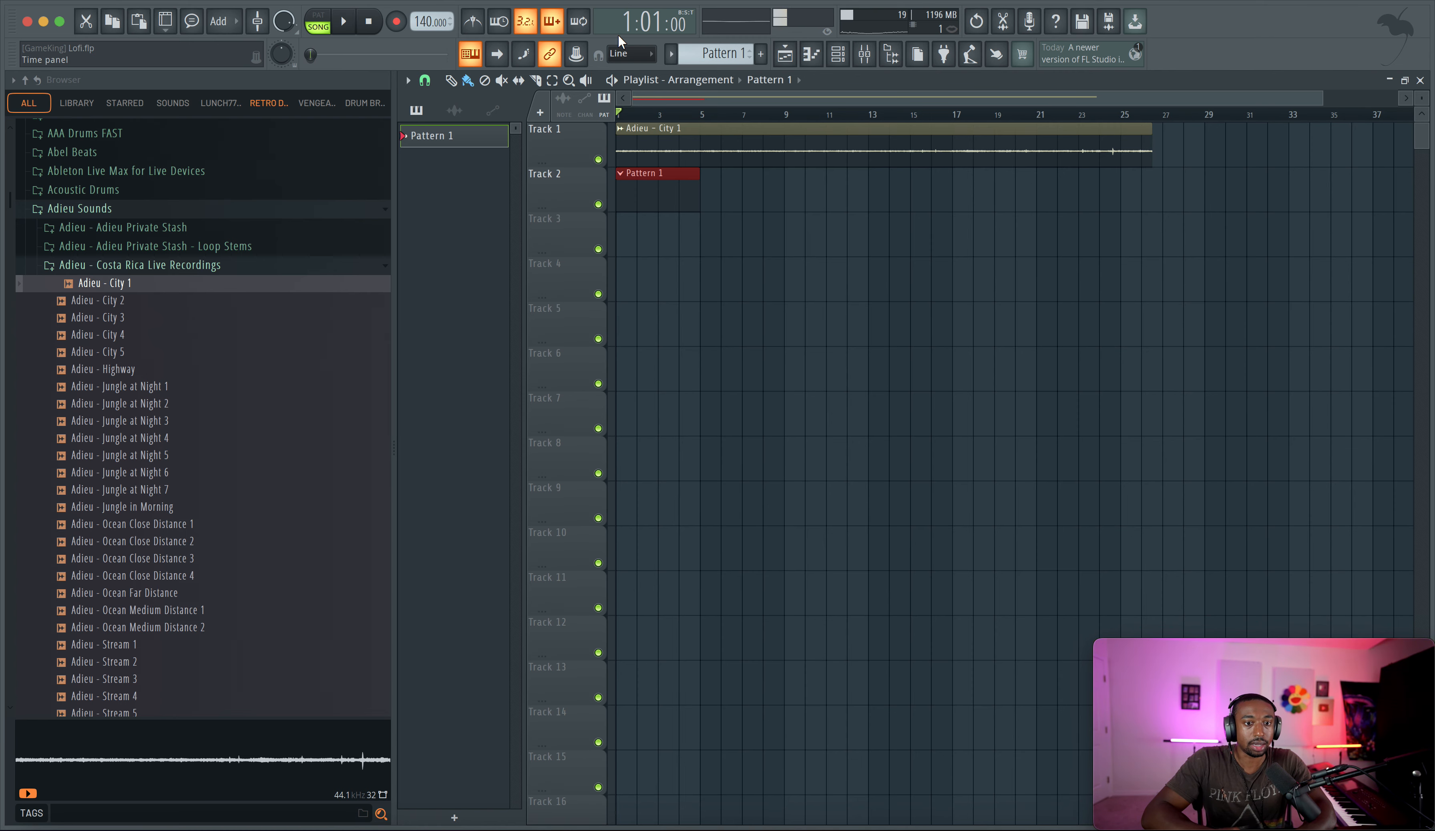
Step: Turn on the metronome and set the project tempo to 100 BPM
left_click(473, 22)
mouse_move(425, 22)
left_mouse_down()
mouse_move(425, 54)
mouse_move(424, 24)
left_mouse_up()
key("space")
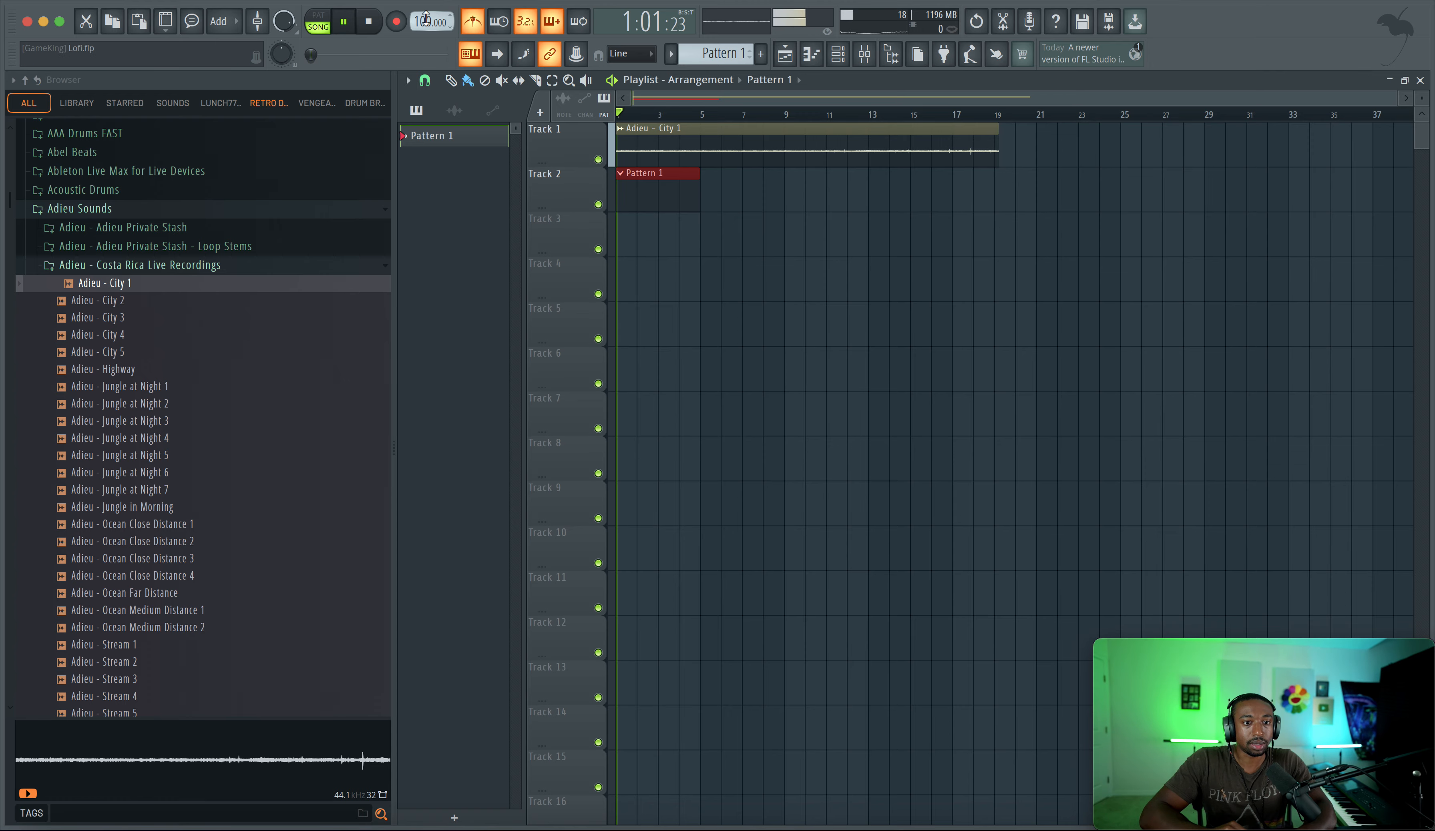
key("space")
Step: Open the piano roll of the LABS channel and hide the browser to widen the note grid
left_click(851, 59)
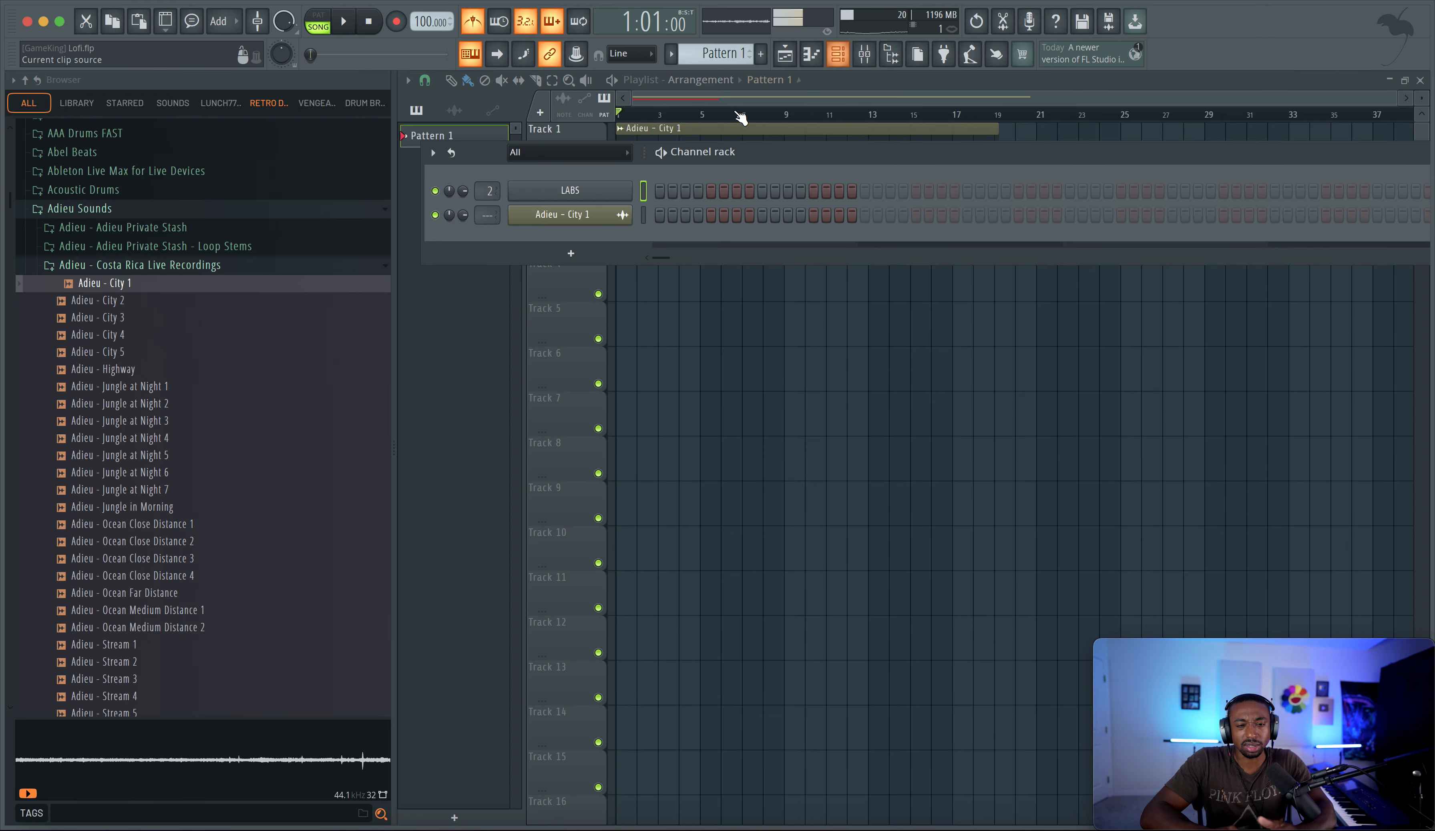
right_click(604, 188)
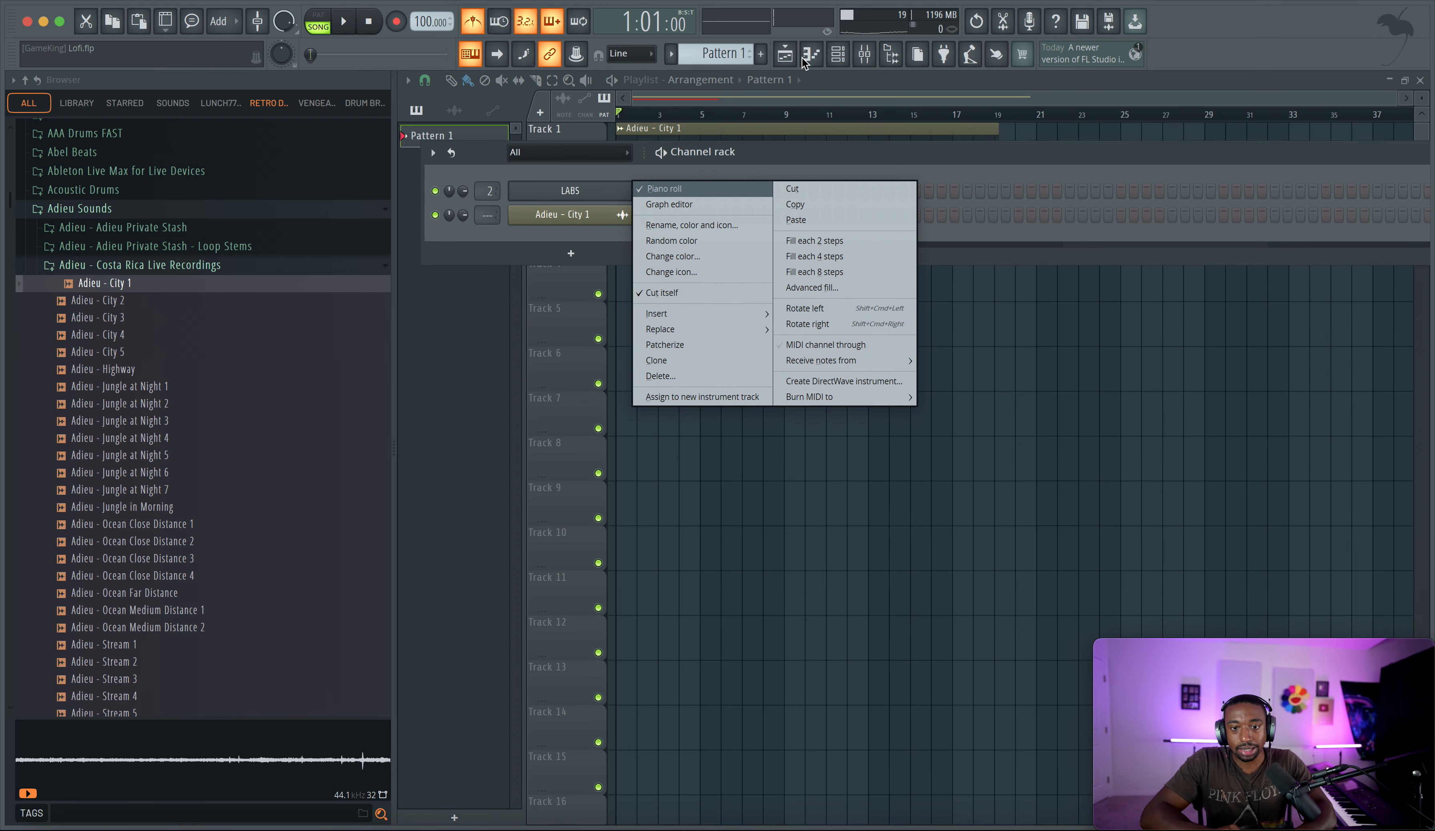
left_click(838, 55)
left_click(838, 55)
right_click(606, 185)
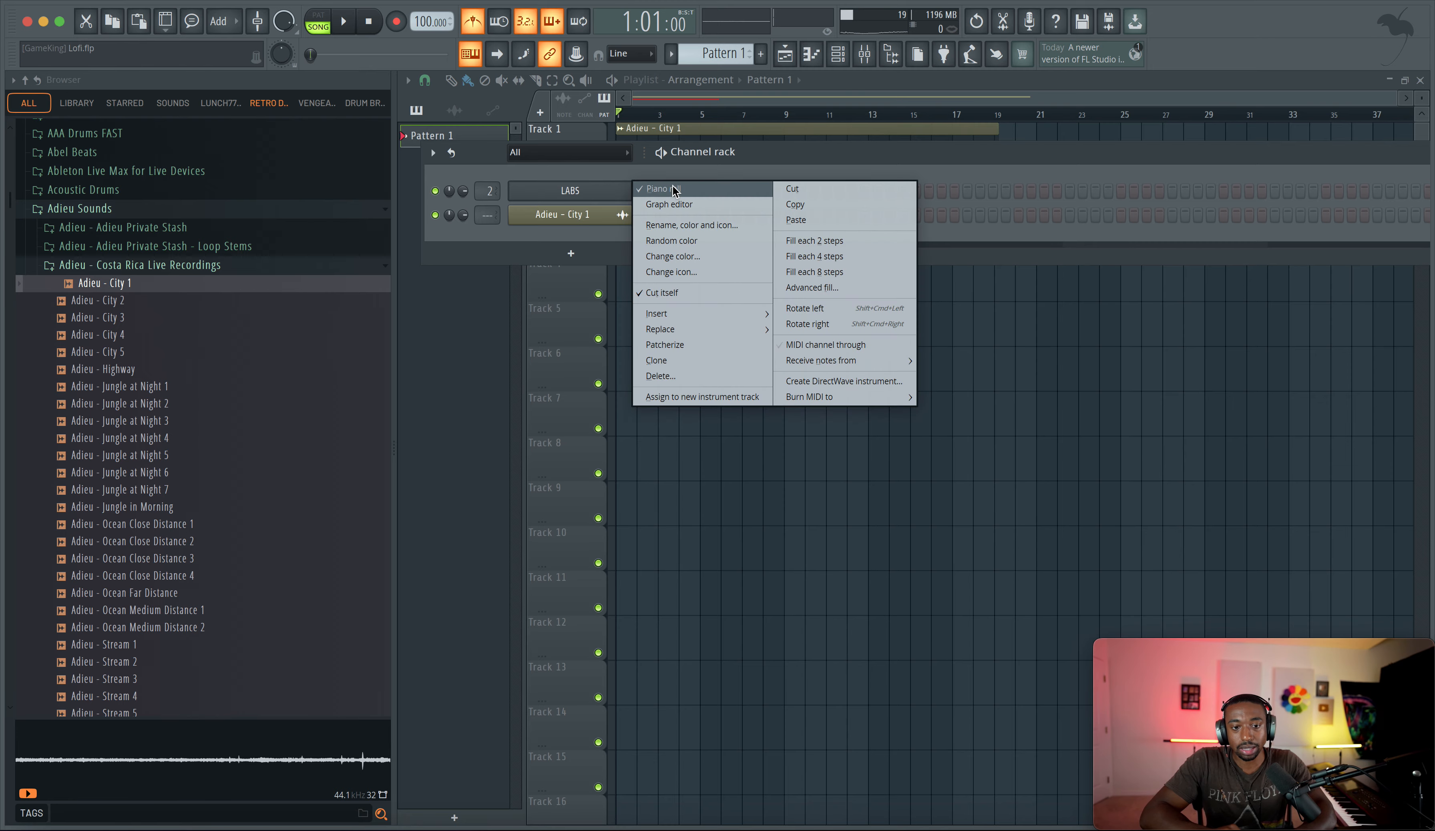
key("Escape")
right_click(607, 186)
left_click(679, 189)
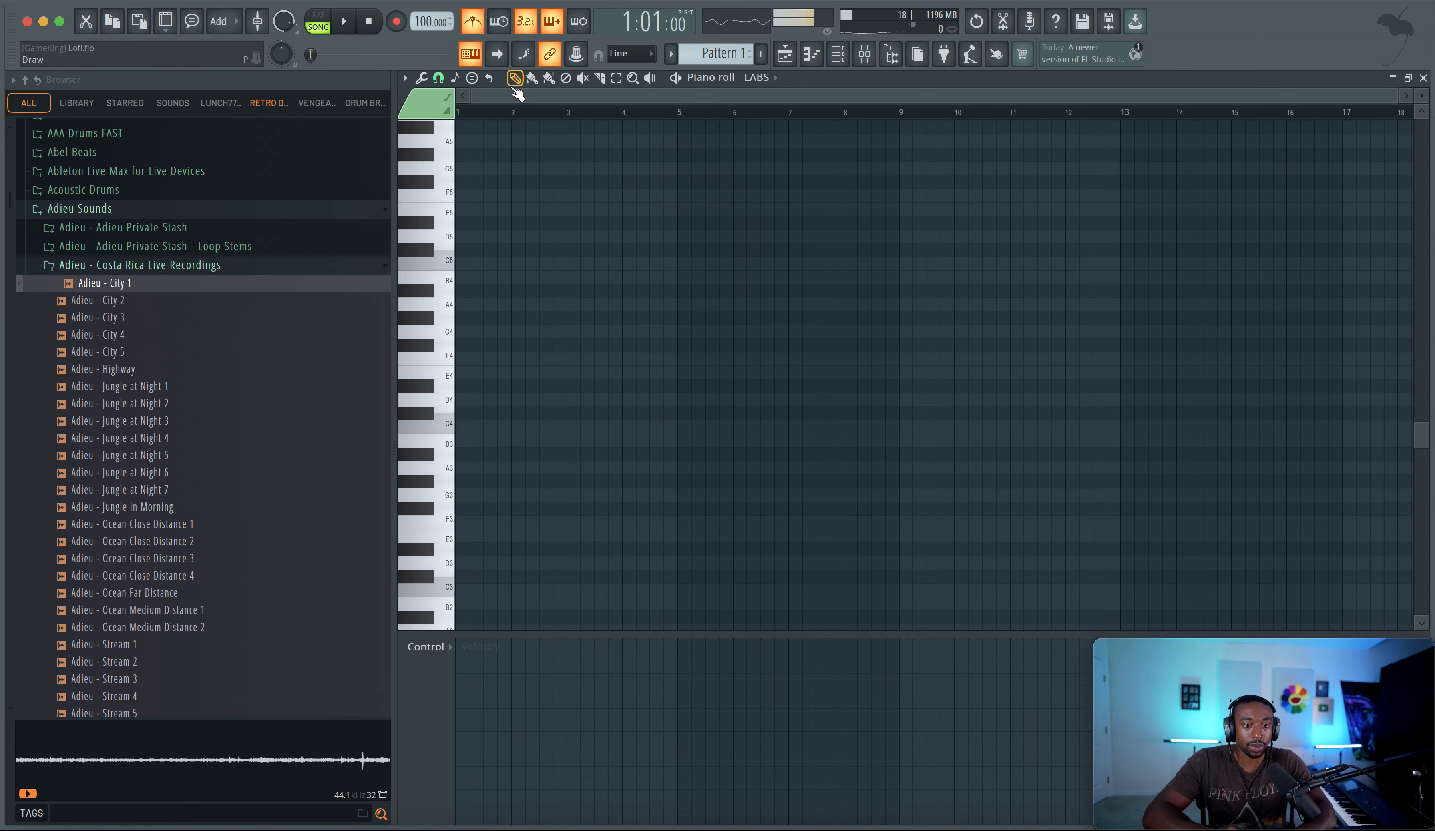
left_click(894, 55)
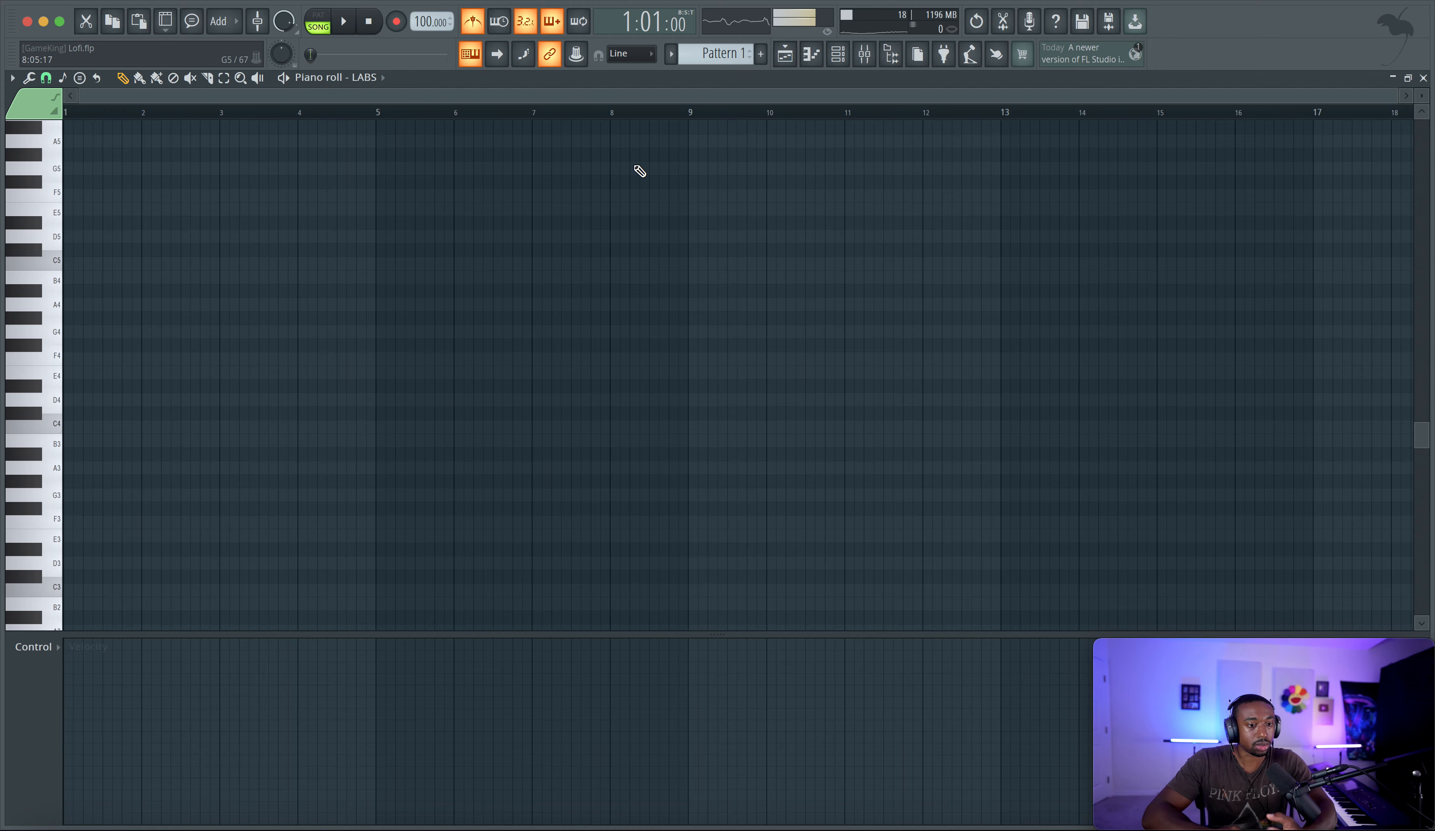
scroll(371, 278, "down", 2)
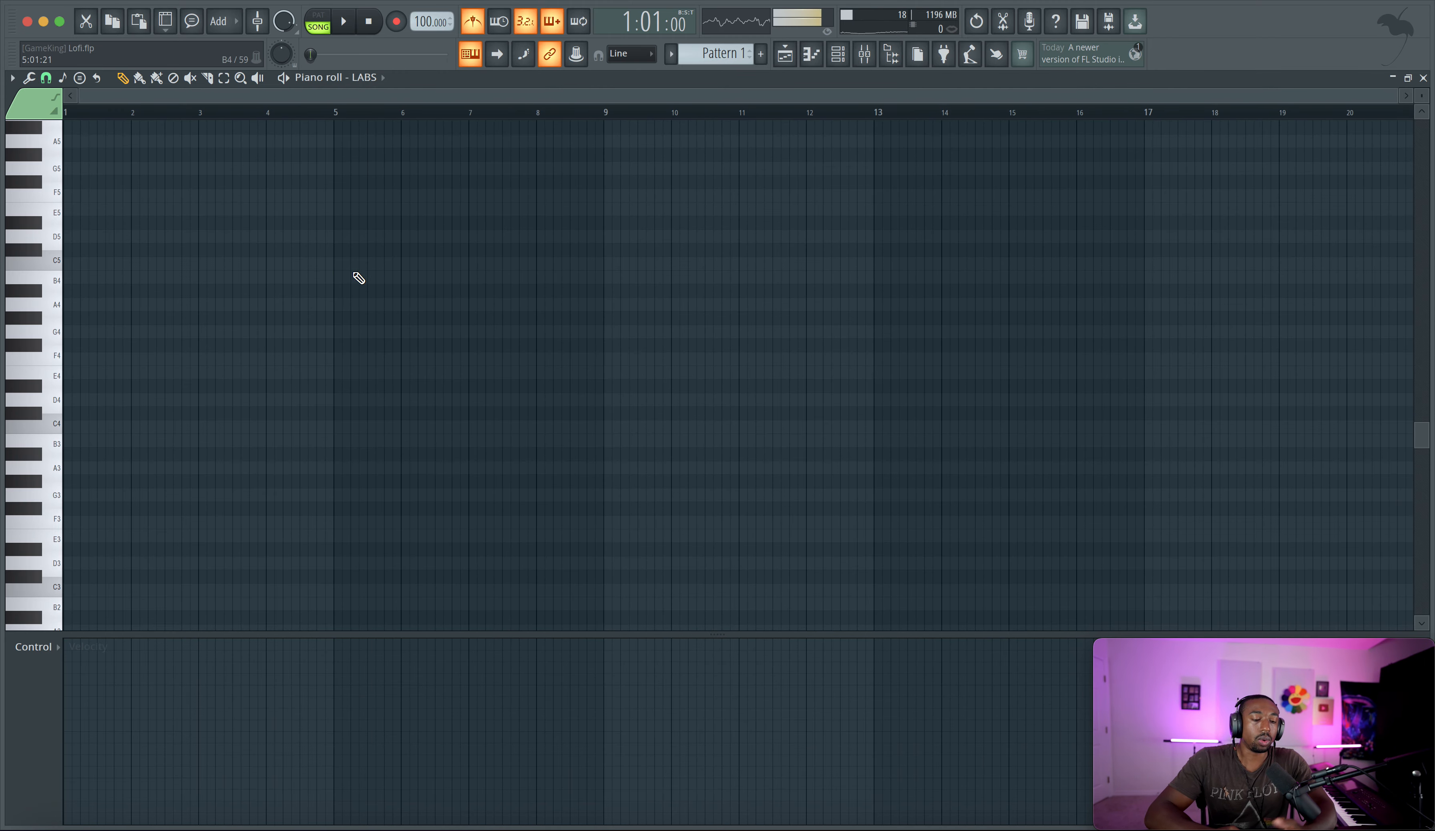
Step: Stamp a Minor 9th chord rooted on D4 at the start of bar 1 and audition it
left_click(46, 79)
left_click(73, 295)
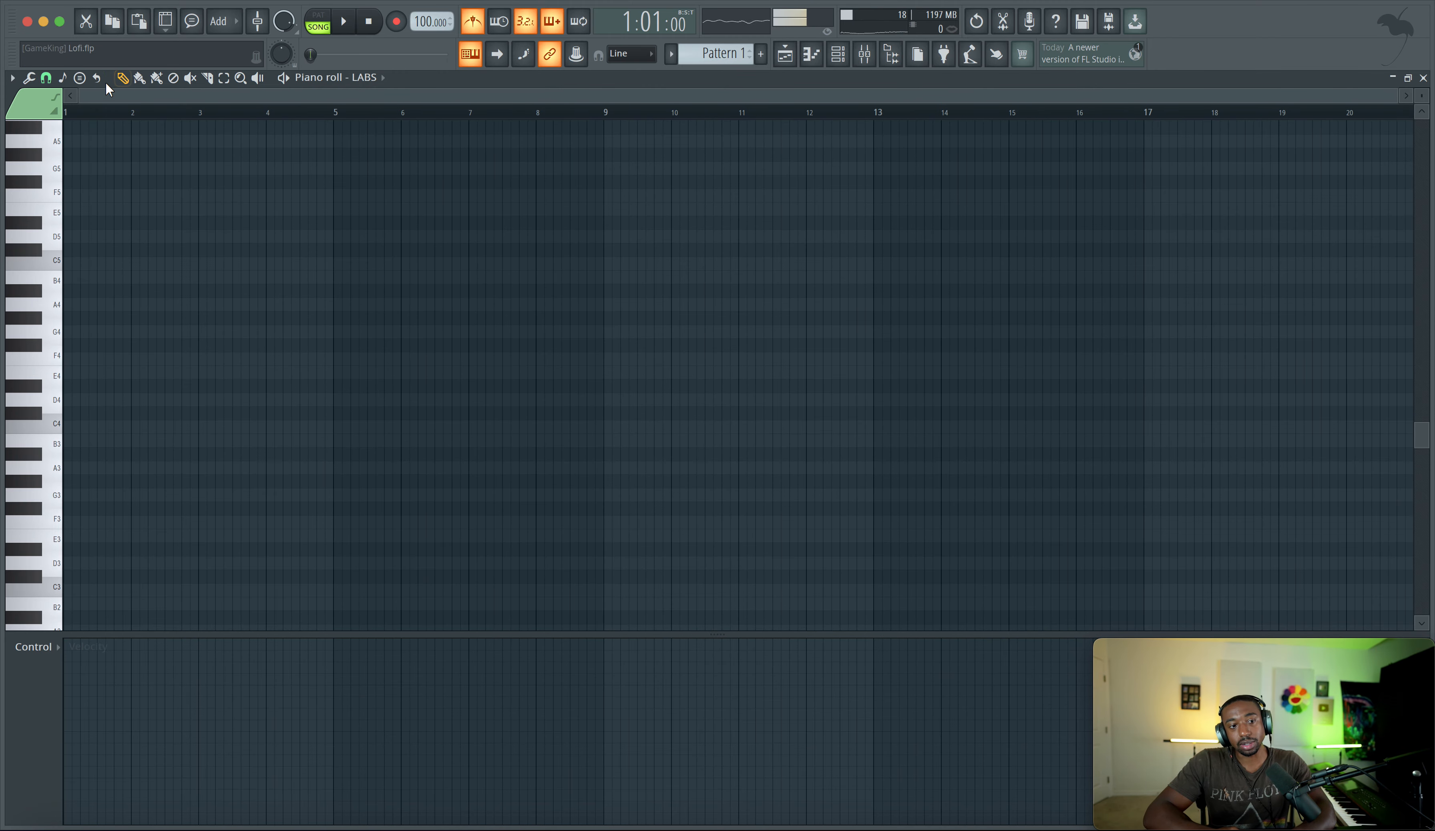
left_click(83, 80)
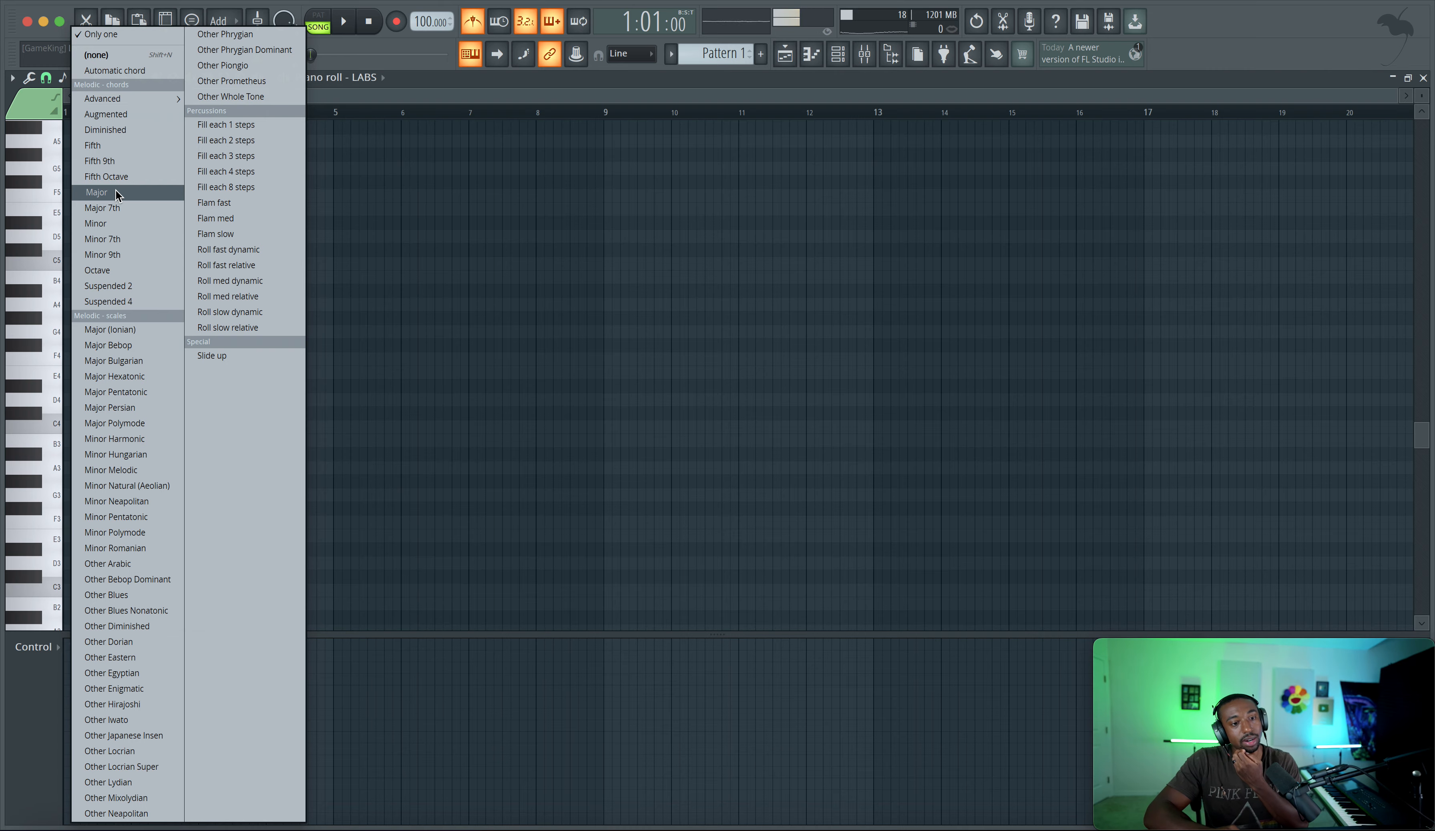
left_click(135, 239)
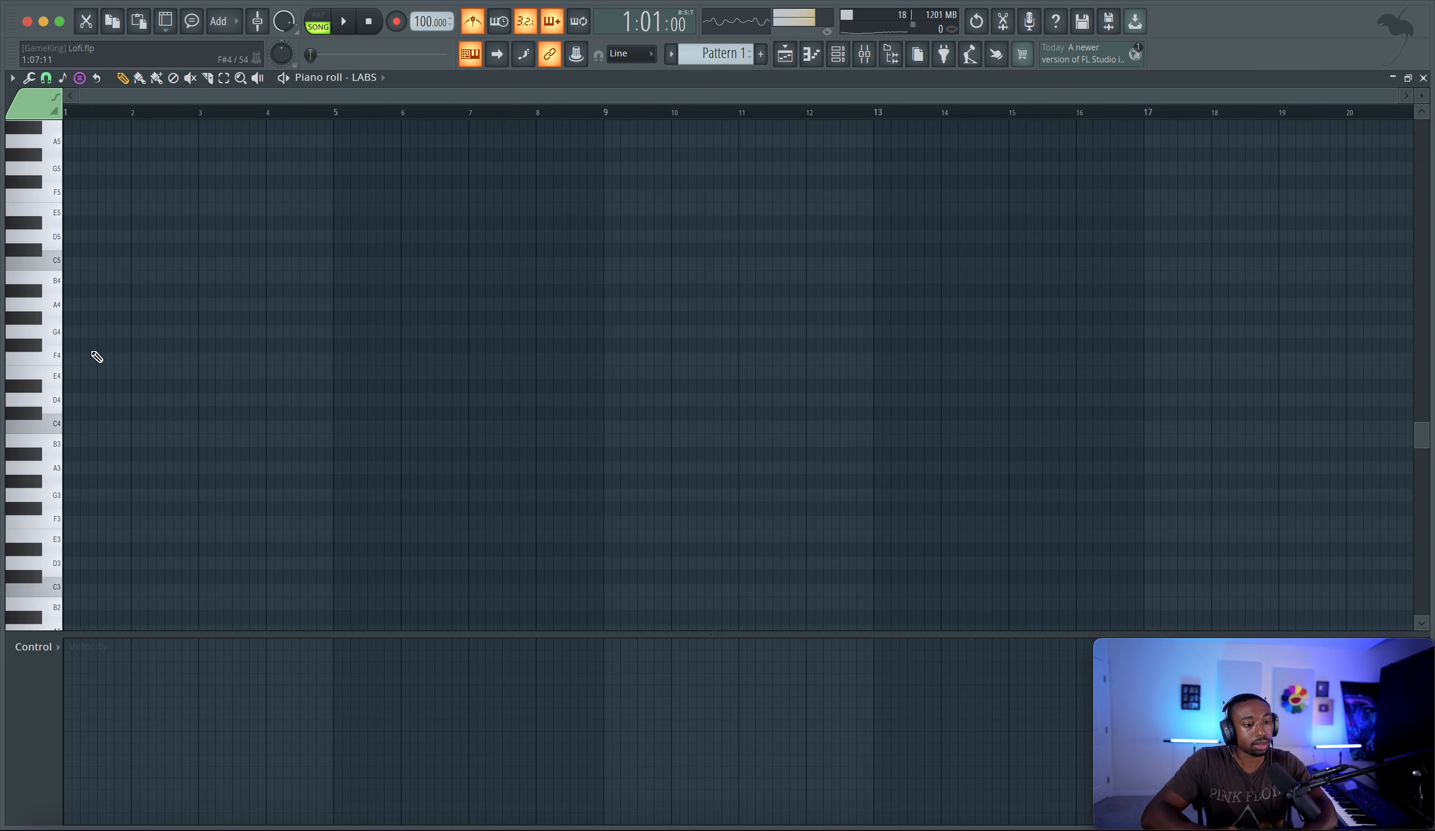
mouse_move(91, 403)
left_mouse_down()
mouse_move(66, 412)
mouse_move(87, 402)
left_mouse_up()
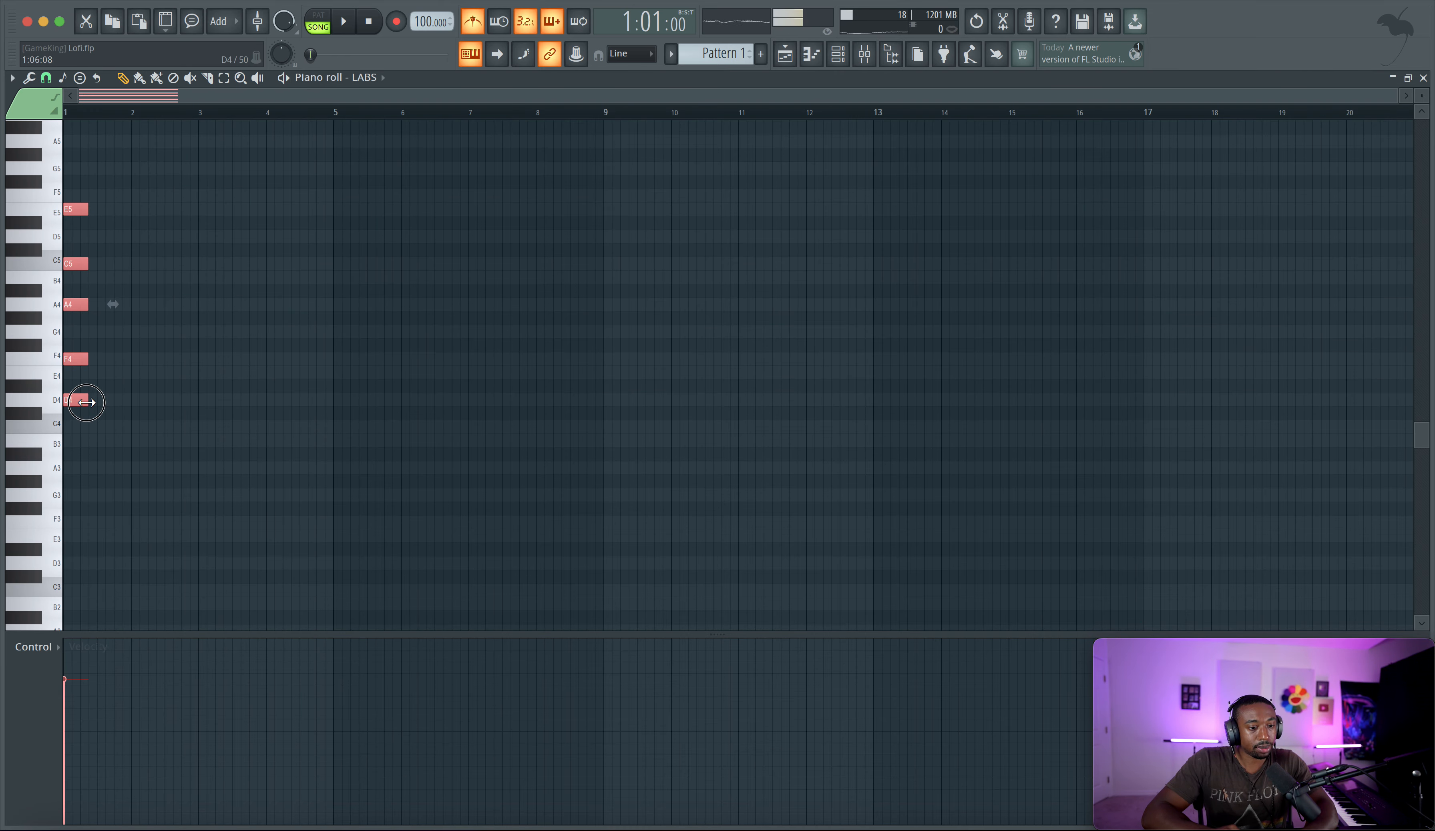
key("space")
scroll(87, 402, "up", 4)
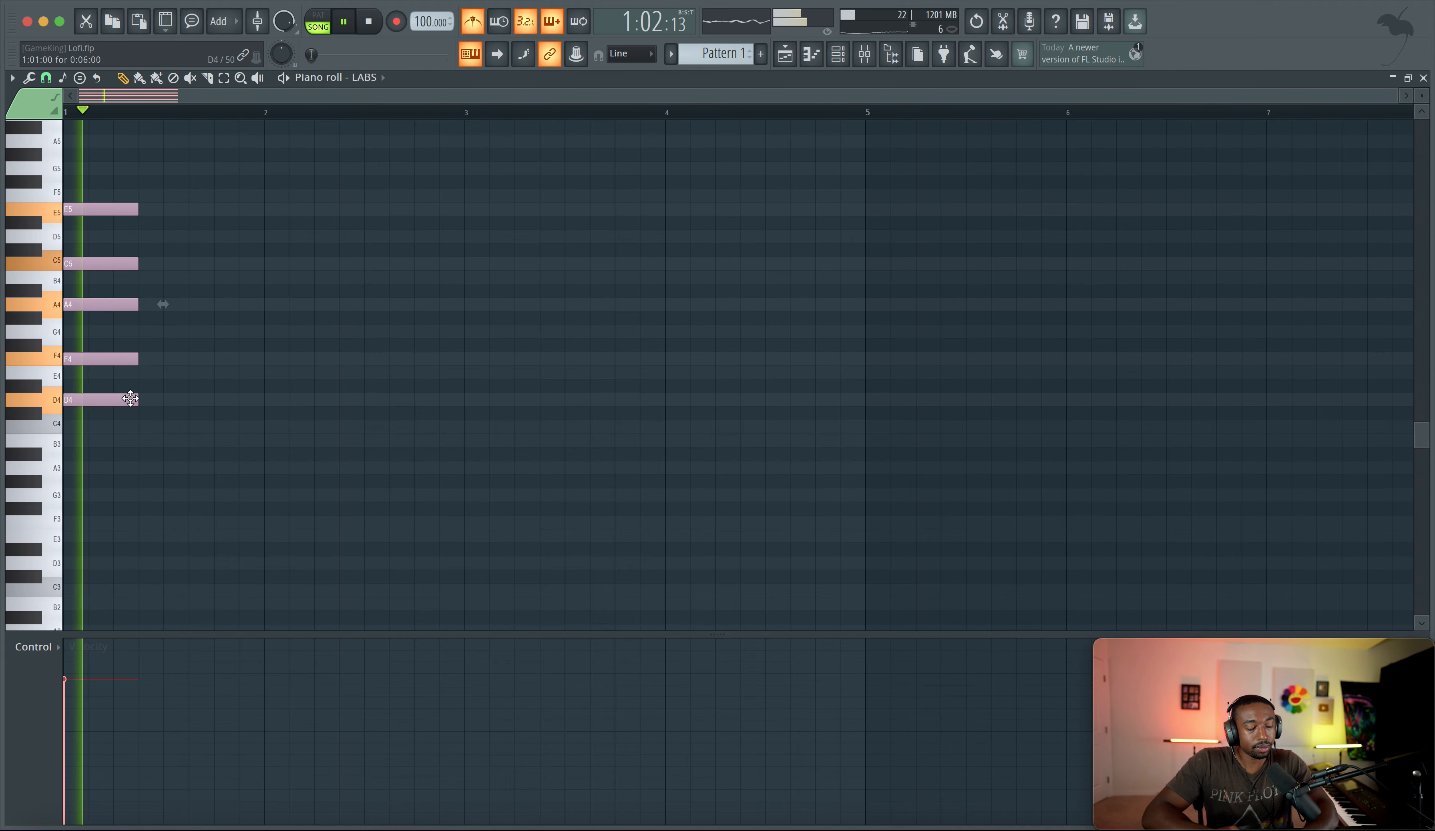
key("space")
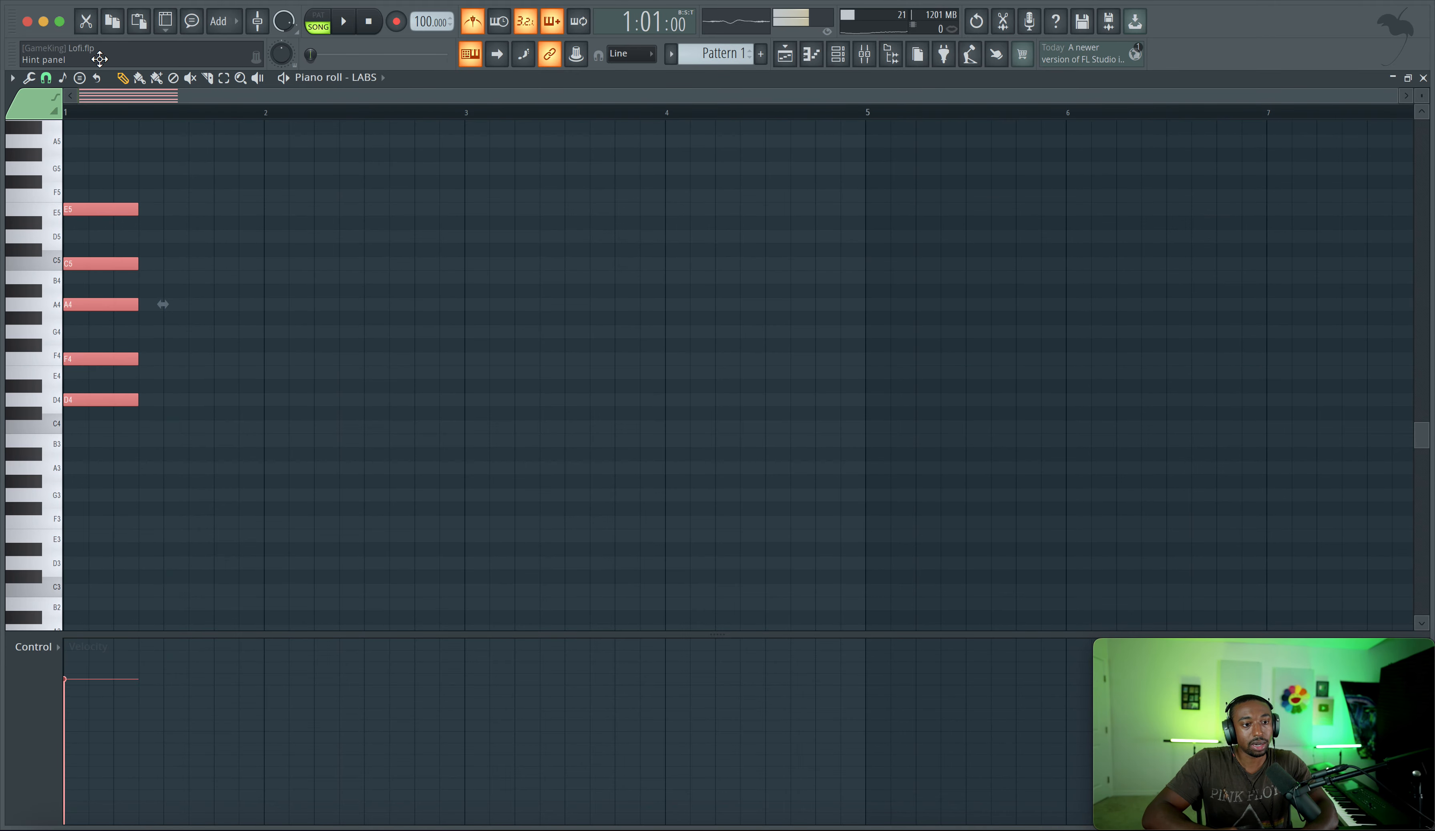
Step: Stamp an advanced 9 chord rooted on G4 at step 9 of bar 1 and audition it
left_click(80, 76)
mouse_move(103, 98)
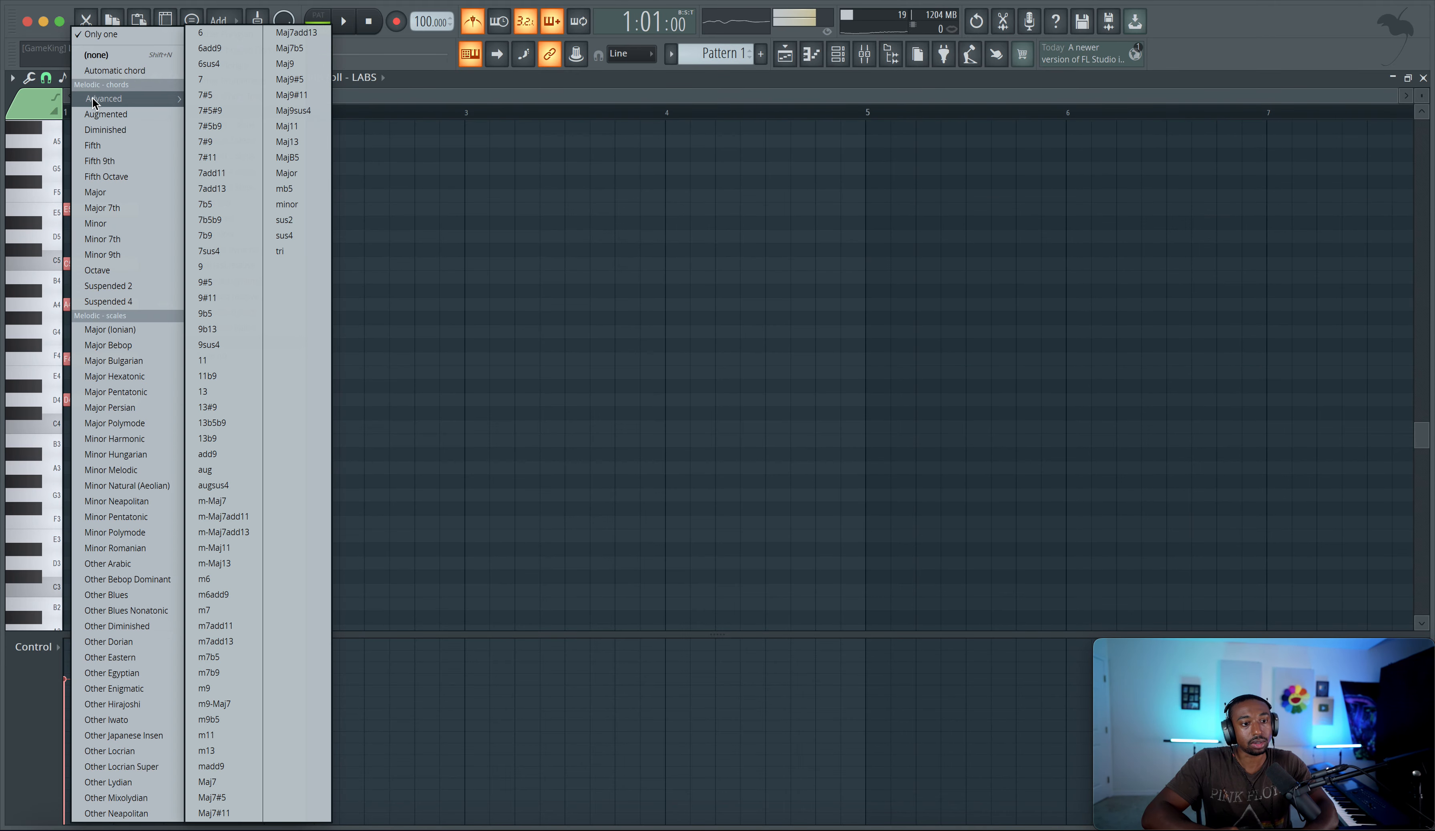
left_click(250, 267)
left_click_drag(202, 296, 187, 332)
key("space")
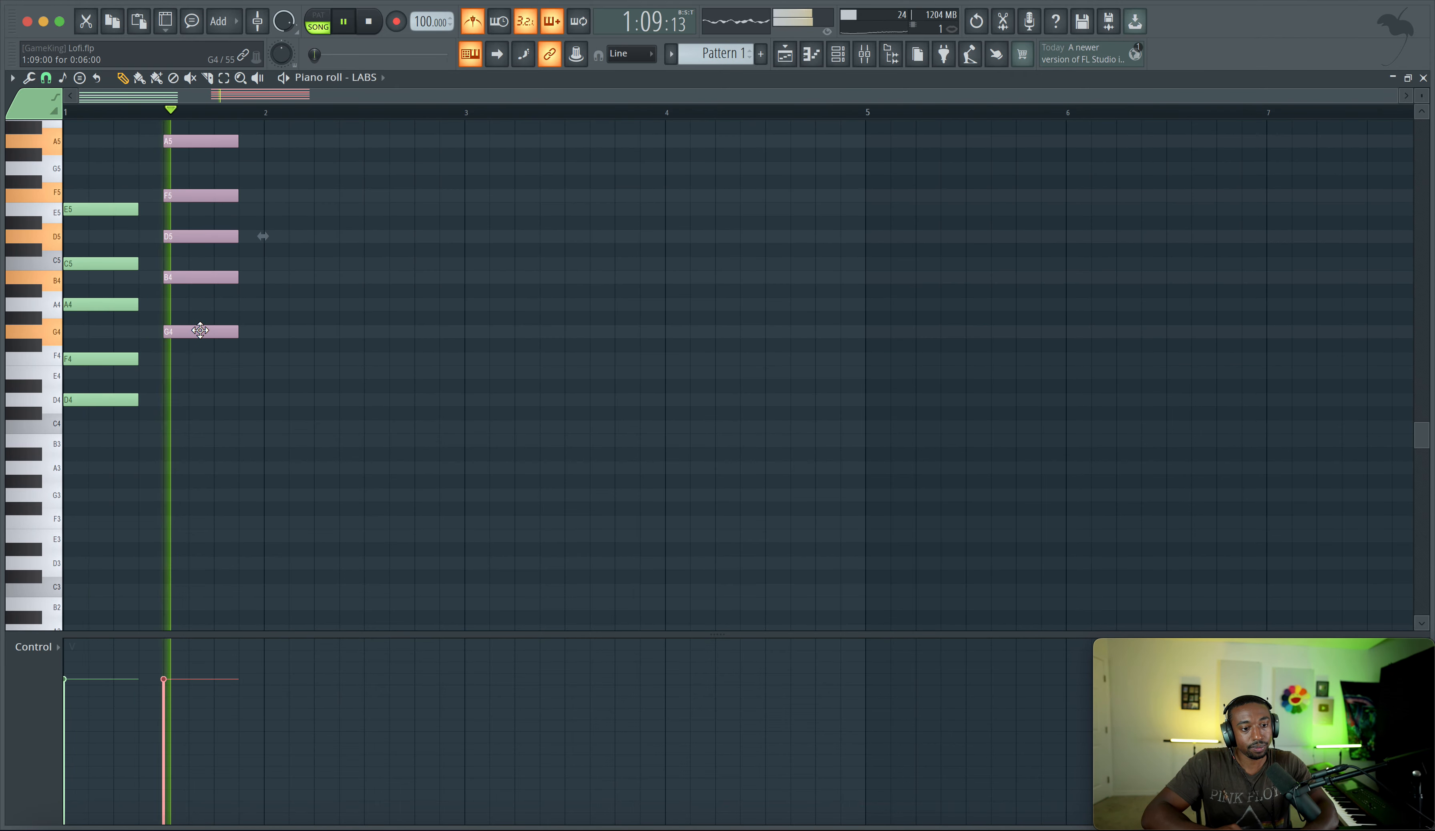
key("space")
Step: Stamp a five-note chord rooted on C4 (C4, E4, G4, B4, D5) at the start of bar 2, audition it and lengthen it to a full bar
left_click(63, 78)
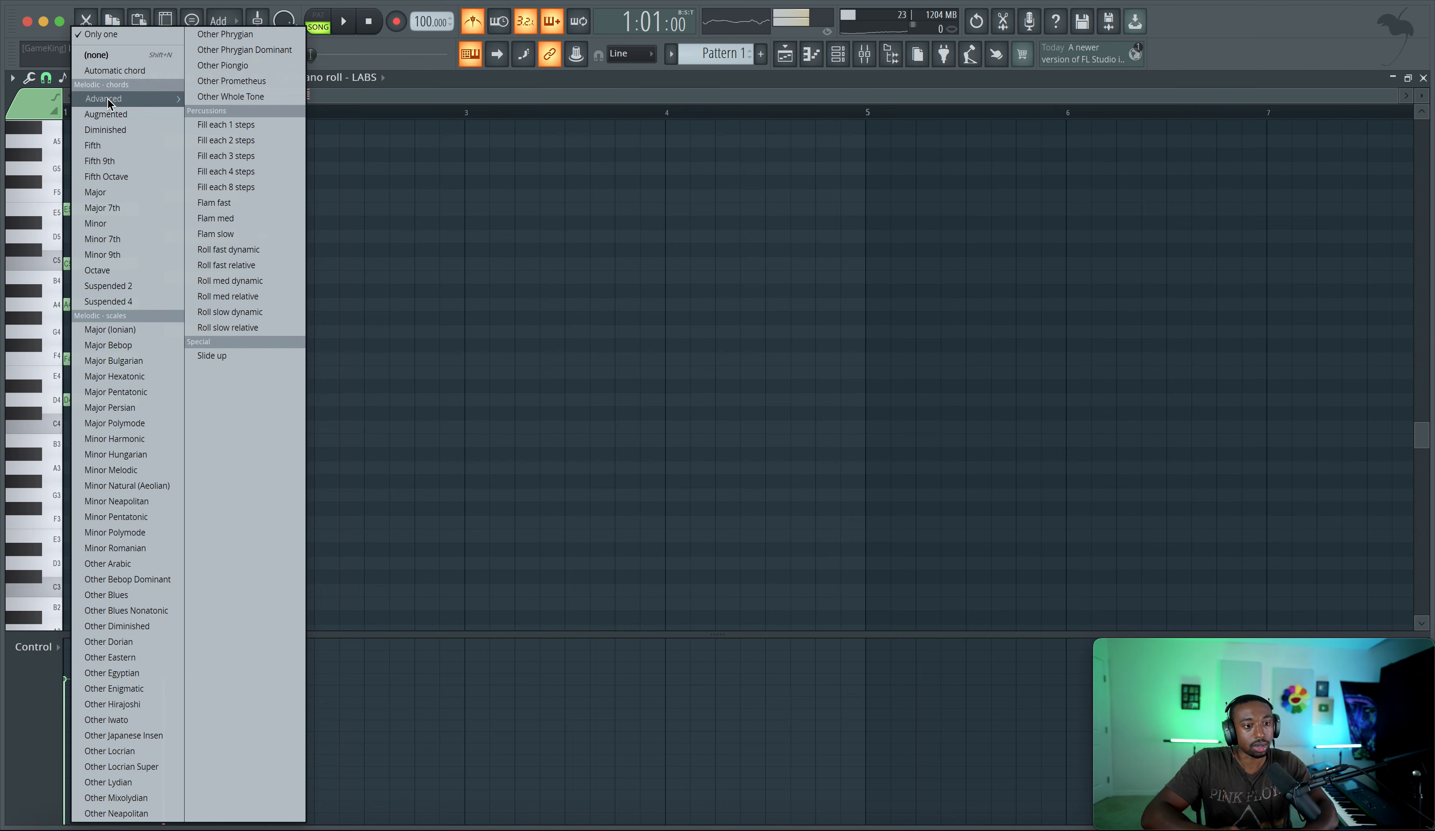
left_click(302, 66)
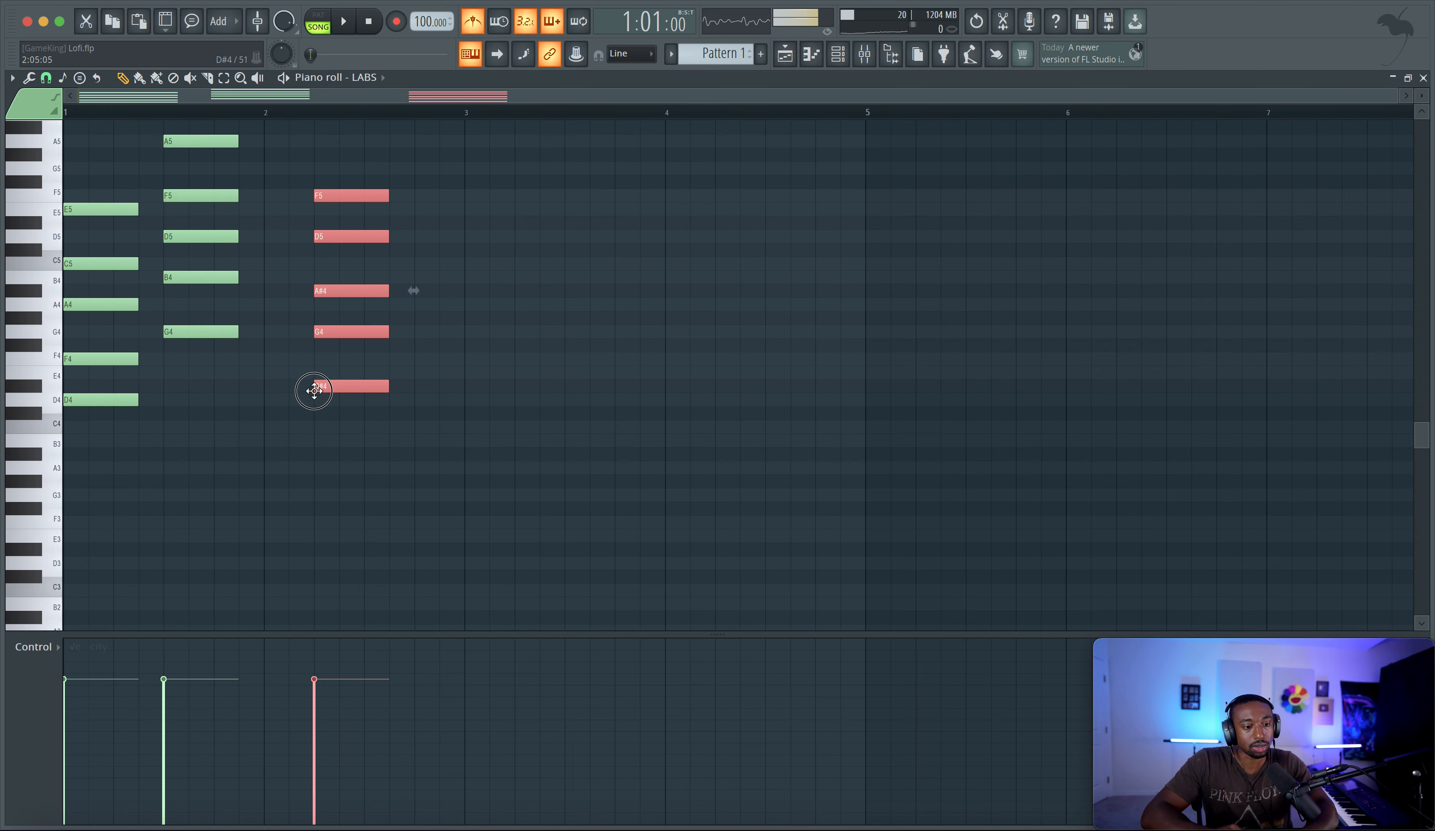
left_click(264, 432)
key("space")
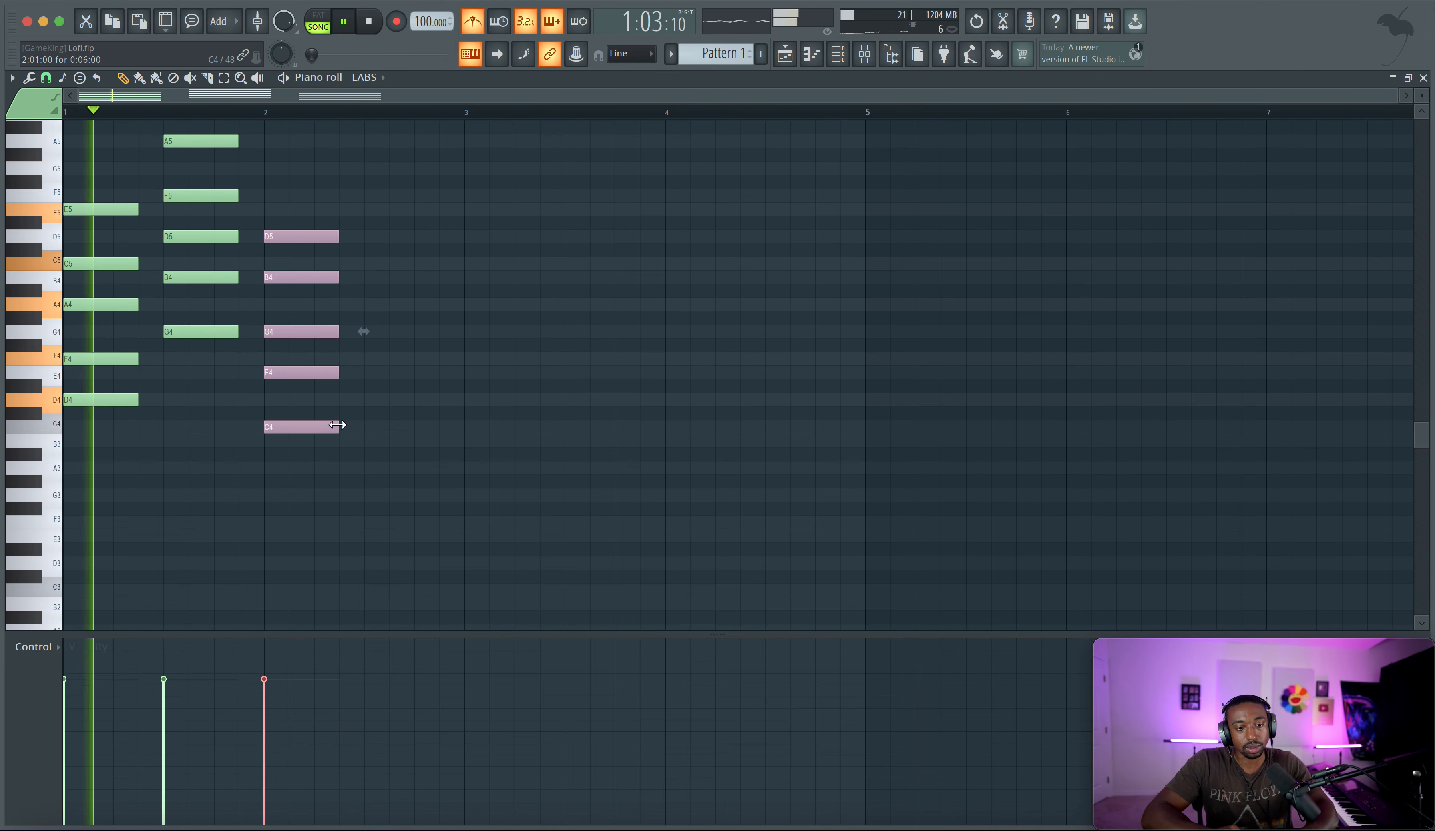
left_click_drag(339, 428, 463, 425)
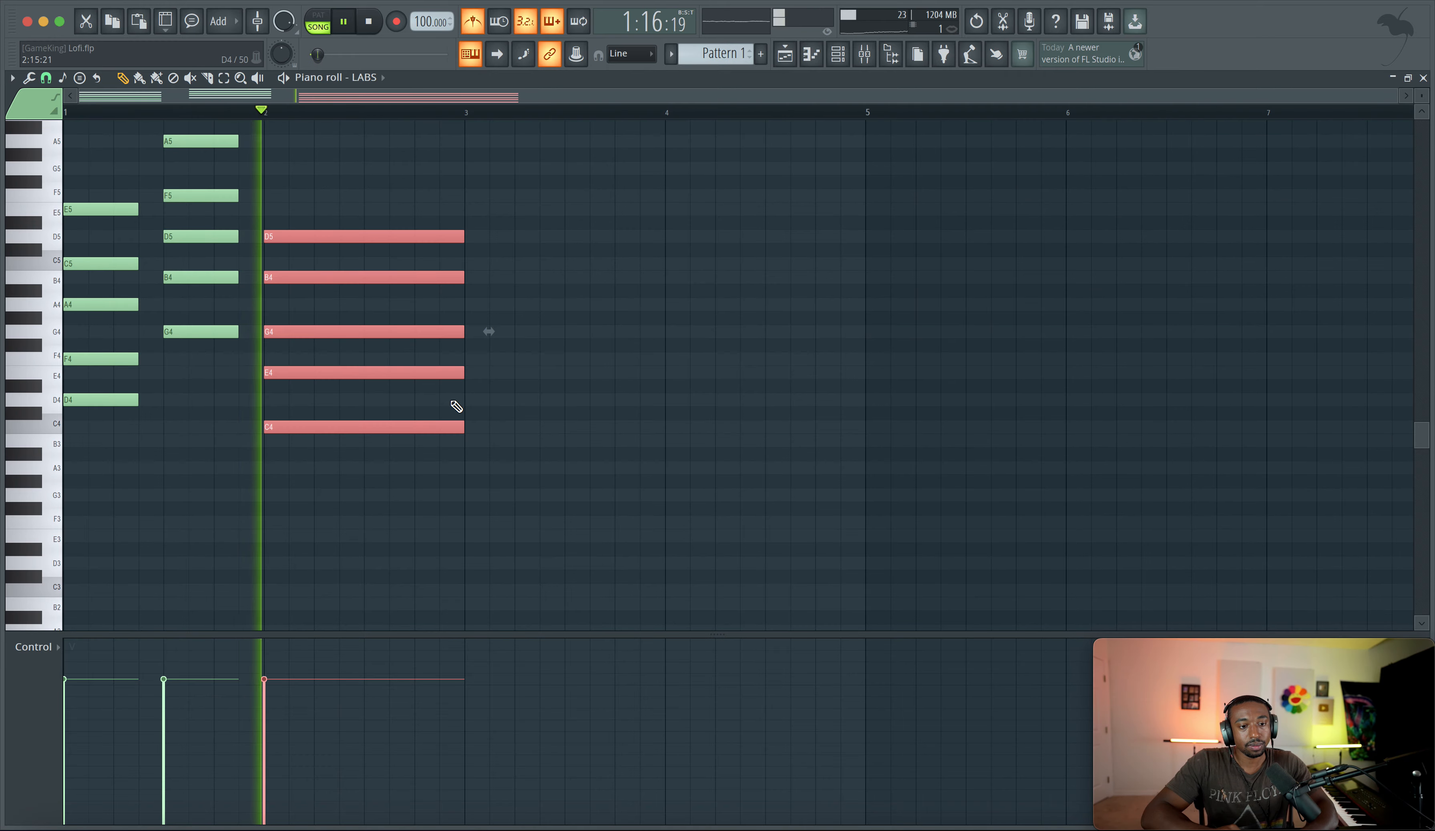
key("space")
left_click(375, 449)
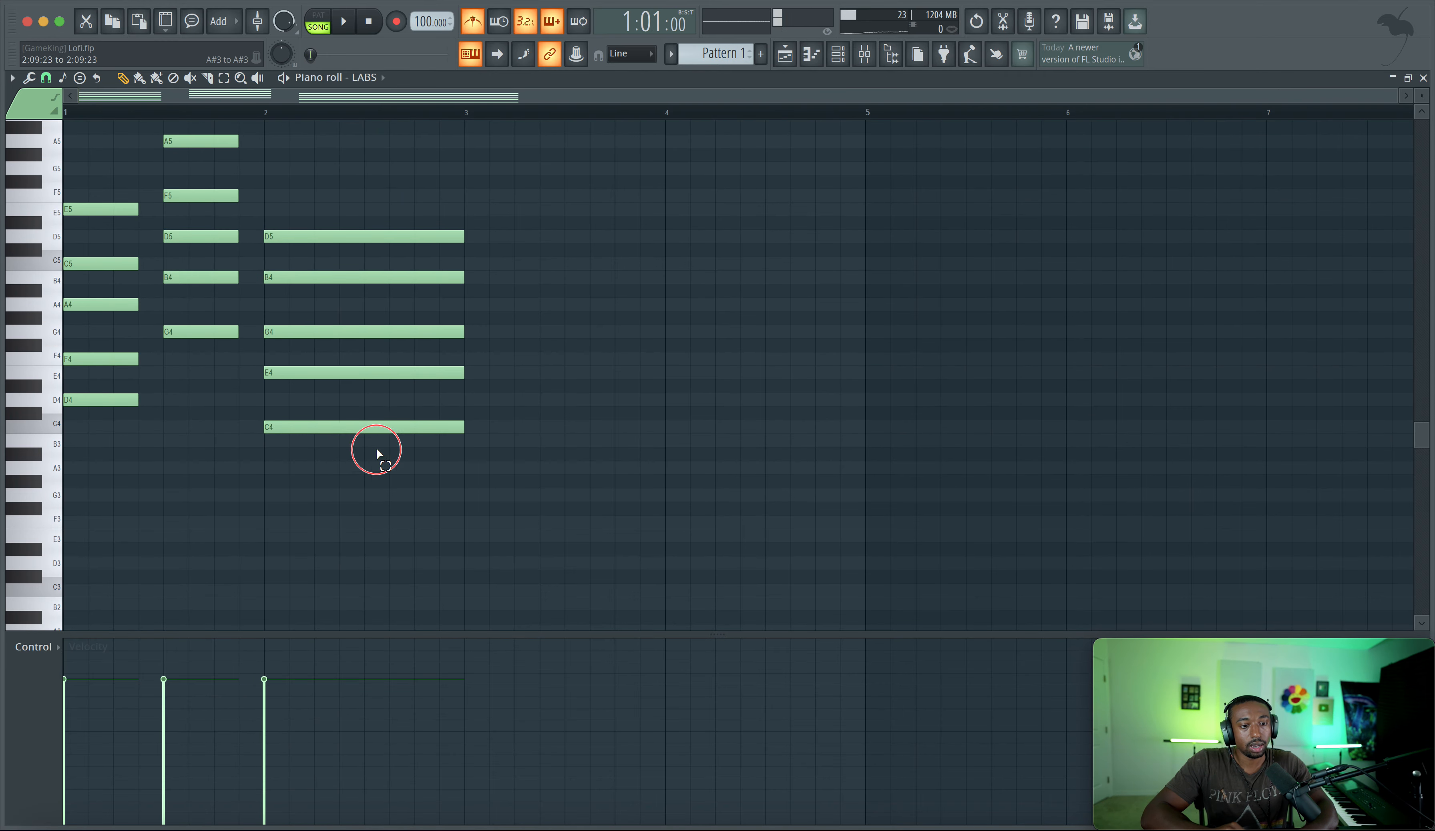
Step: Copy all three chords of bars 1 and 2 to the start of bar 3
key("ctrl+a")
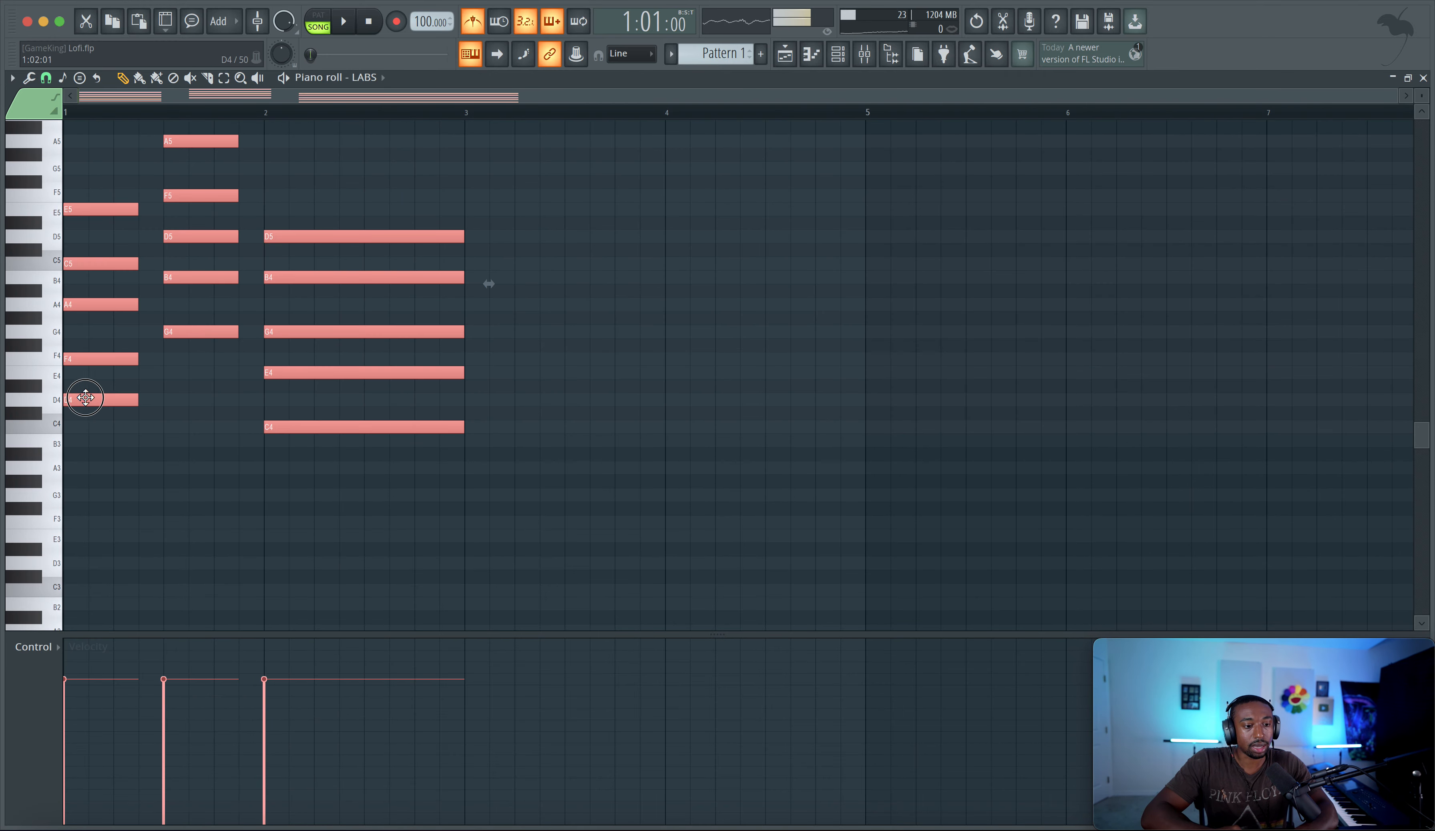
left_click_drag(86, 397, 476, 397)
left_click_drag(870, 489, 468, 108)
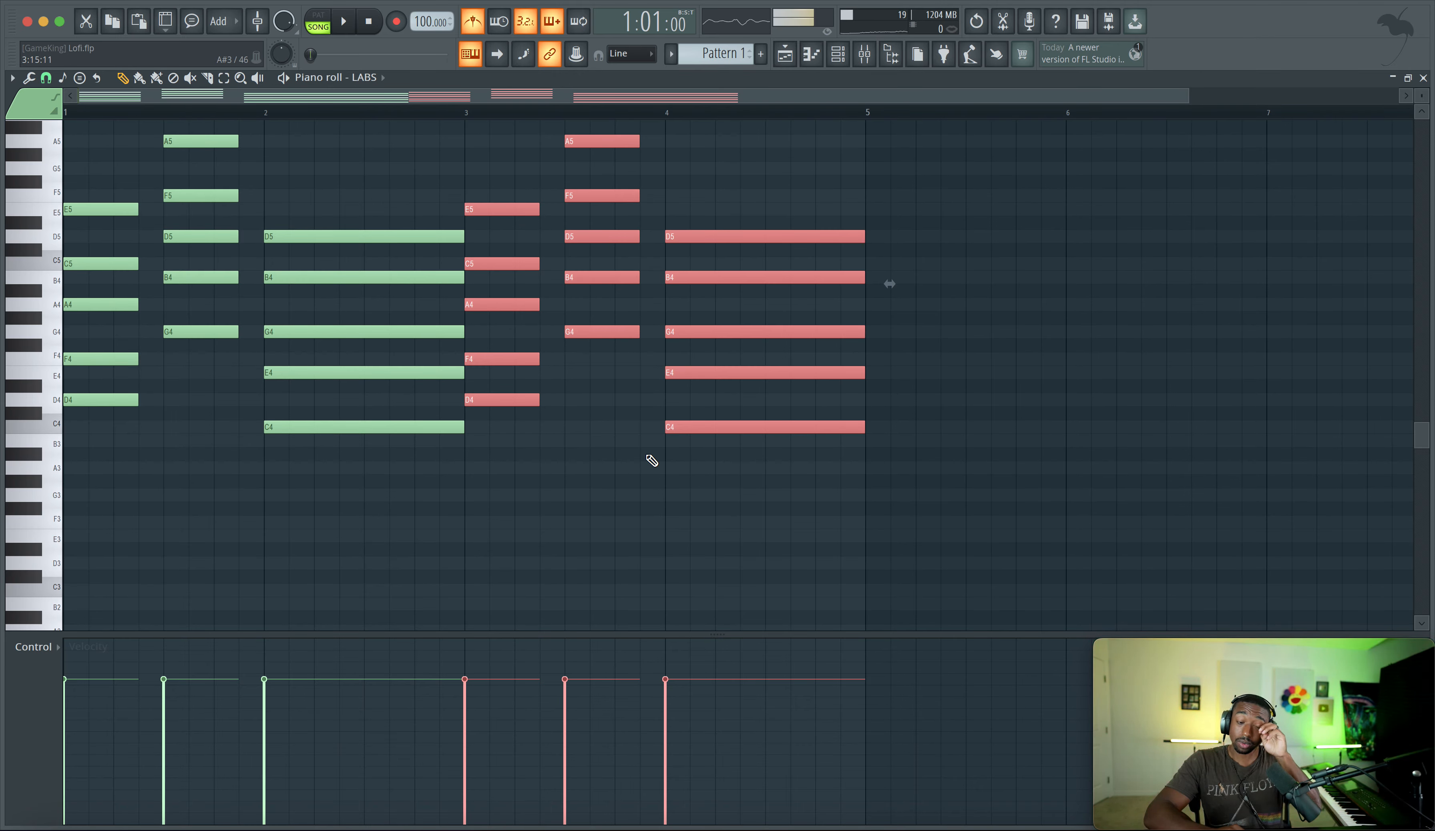
left_click_drag(615, 432, 614, 186)
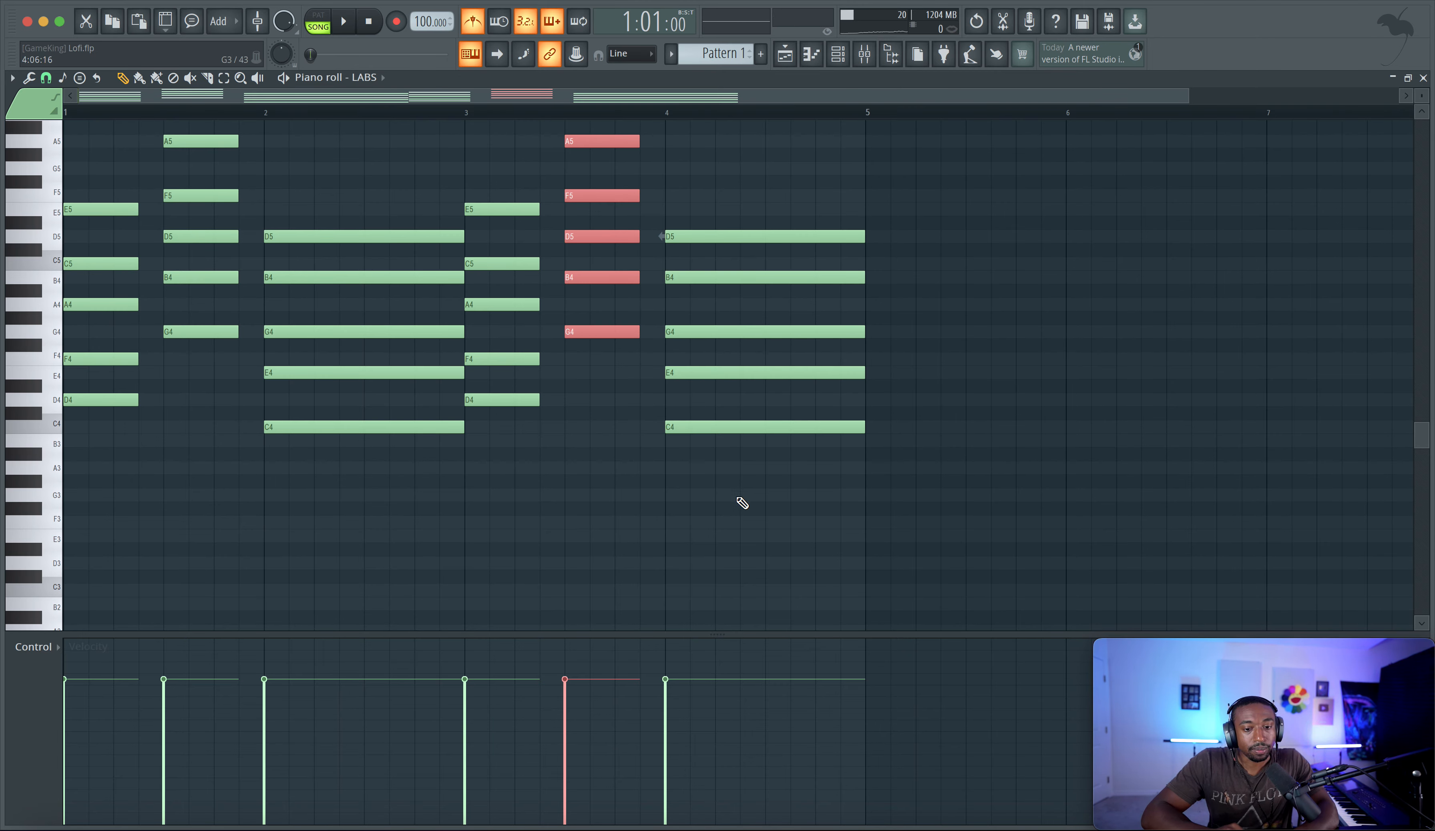
left_click(593, 273)
left_click(765, 439, "super")
left_click_drag(765, 439, 605, 201)
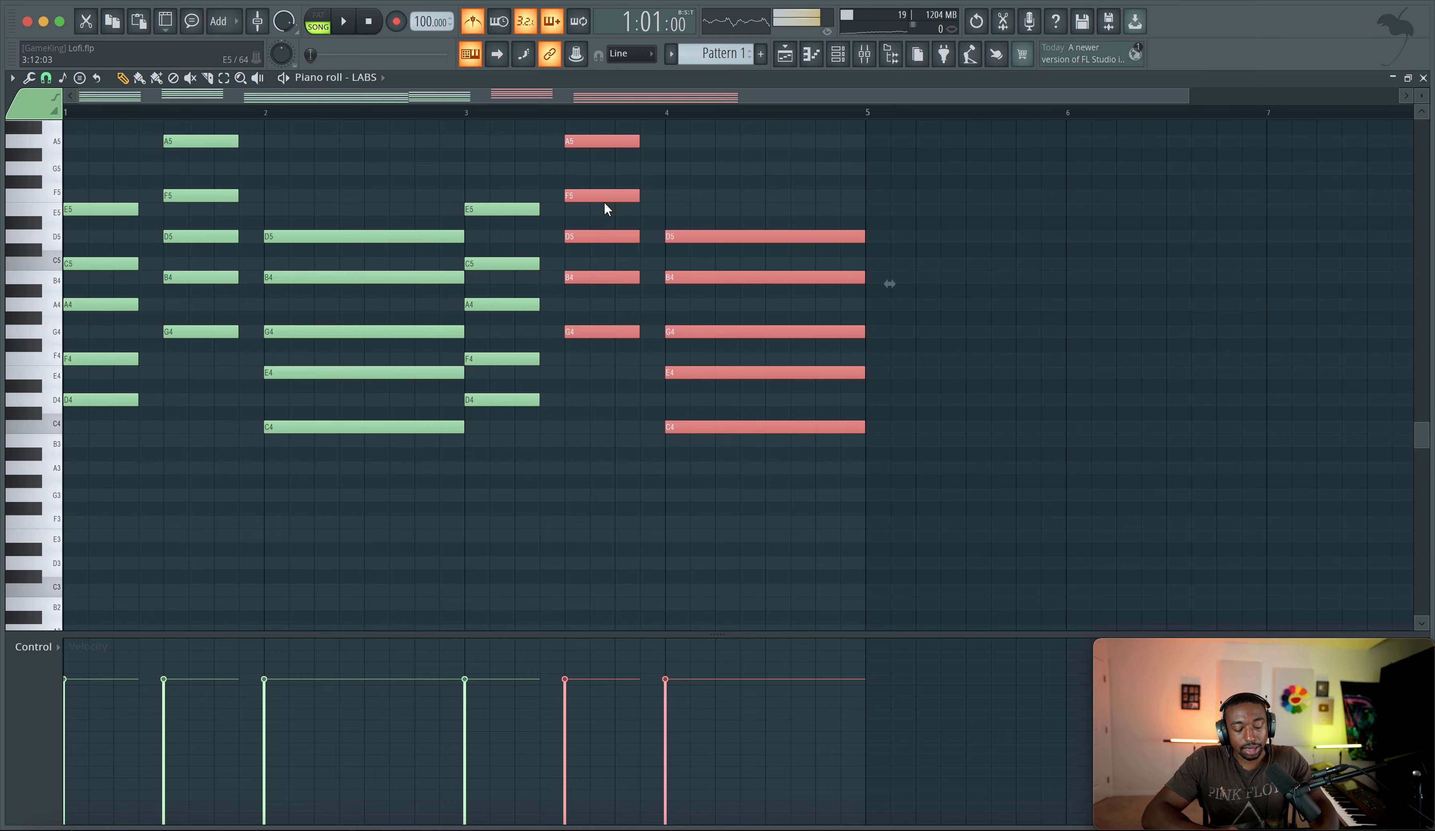
key("super+d")
left_click_drag(548, 457, 49, 100)
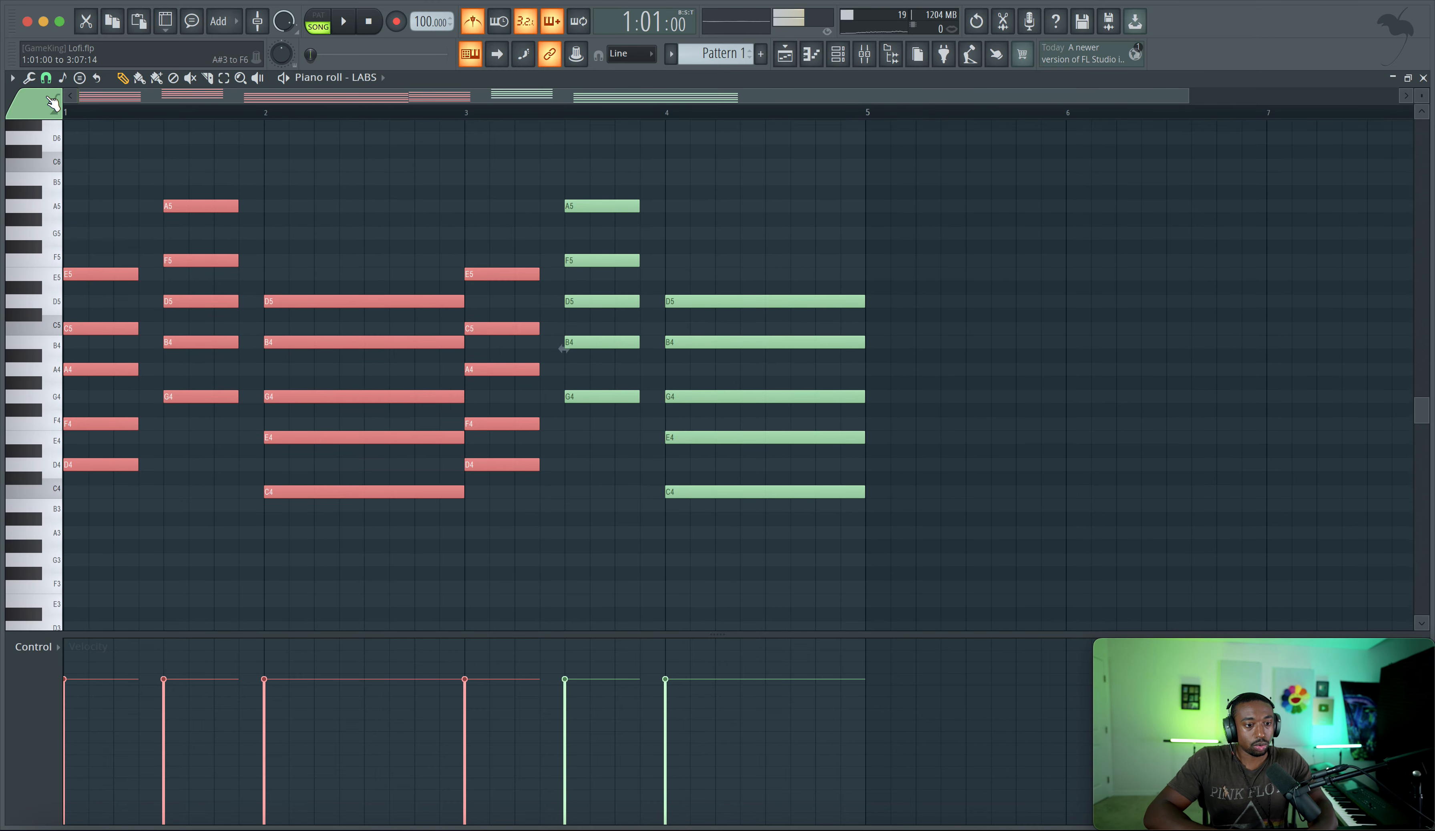
key("super+d")
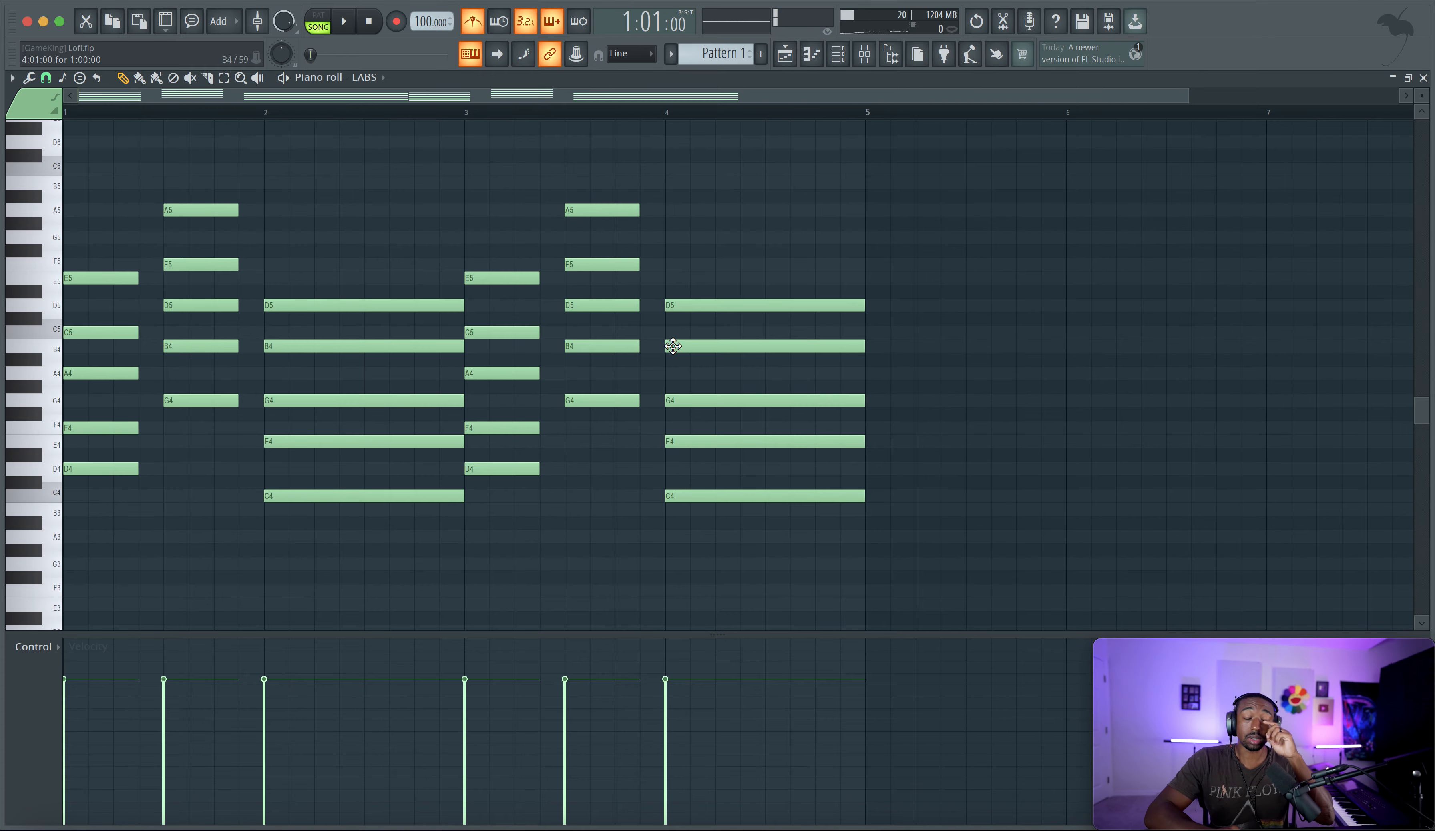
Step: Change the chord in bar 4 to a full-bar Minor 9th rooted on A3 (A3, C4, E4, G4, B4)
left_click_drag(703, 307, 702, 240)
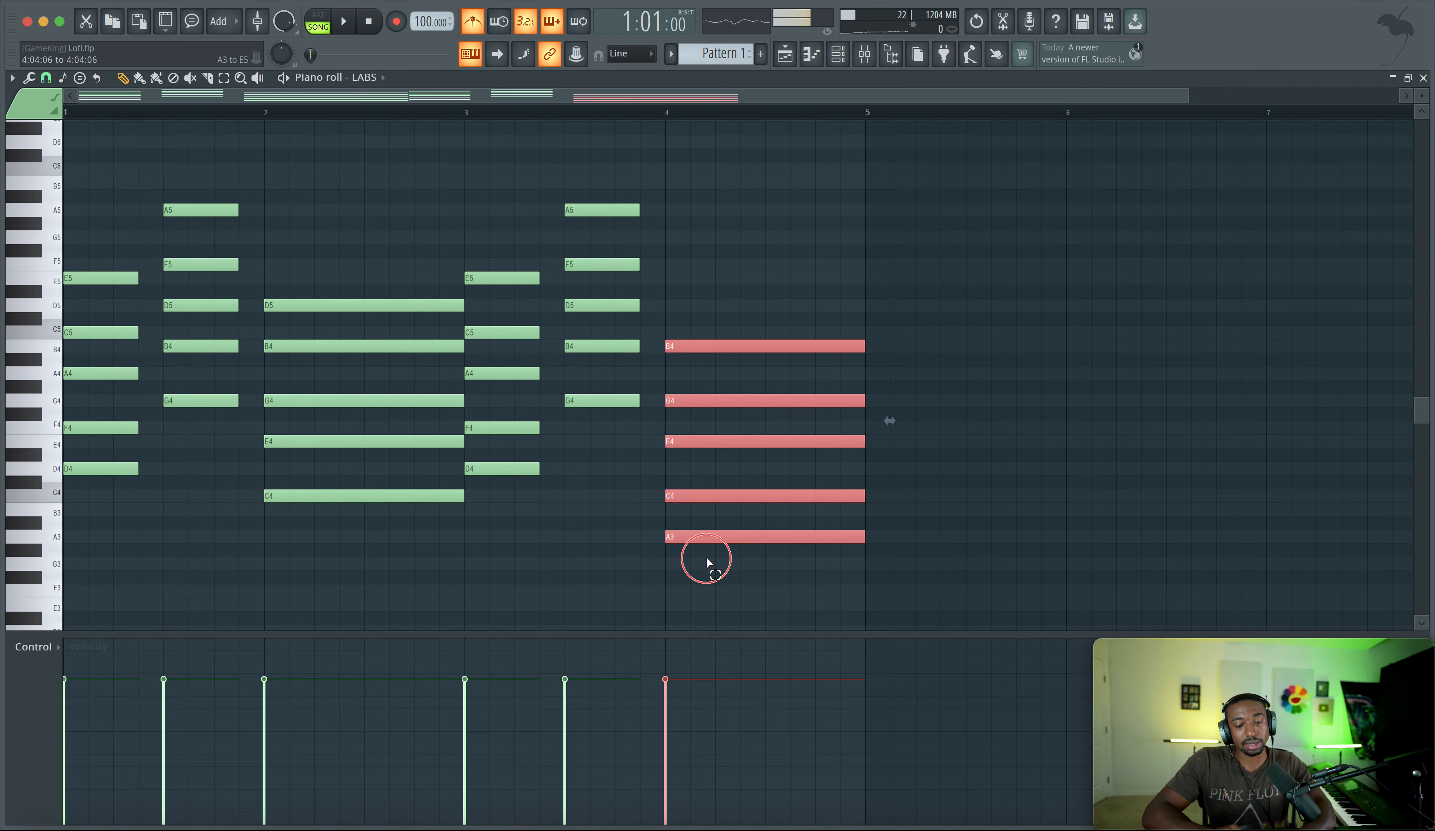
scroll(656, 502, "right", 3)
scroll(656, 502, "down", 2)
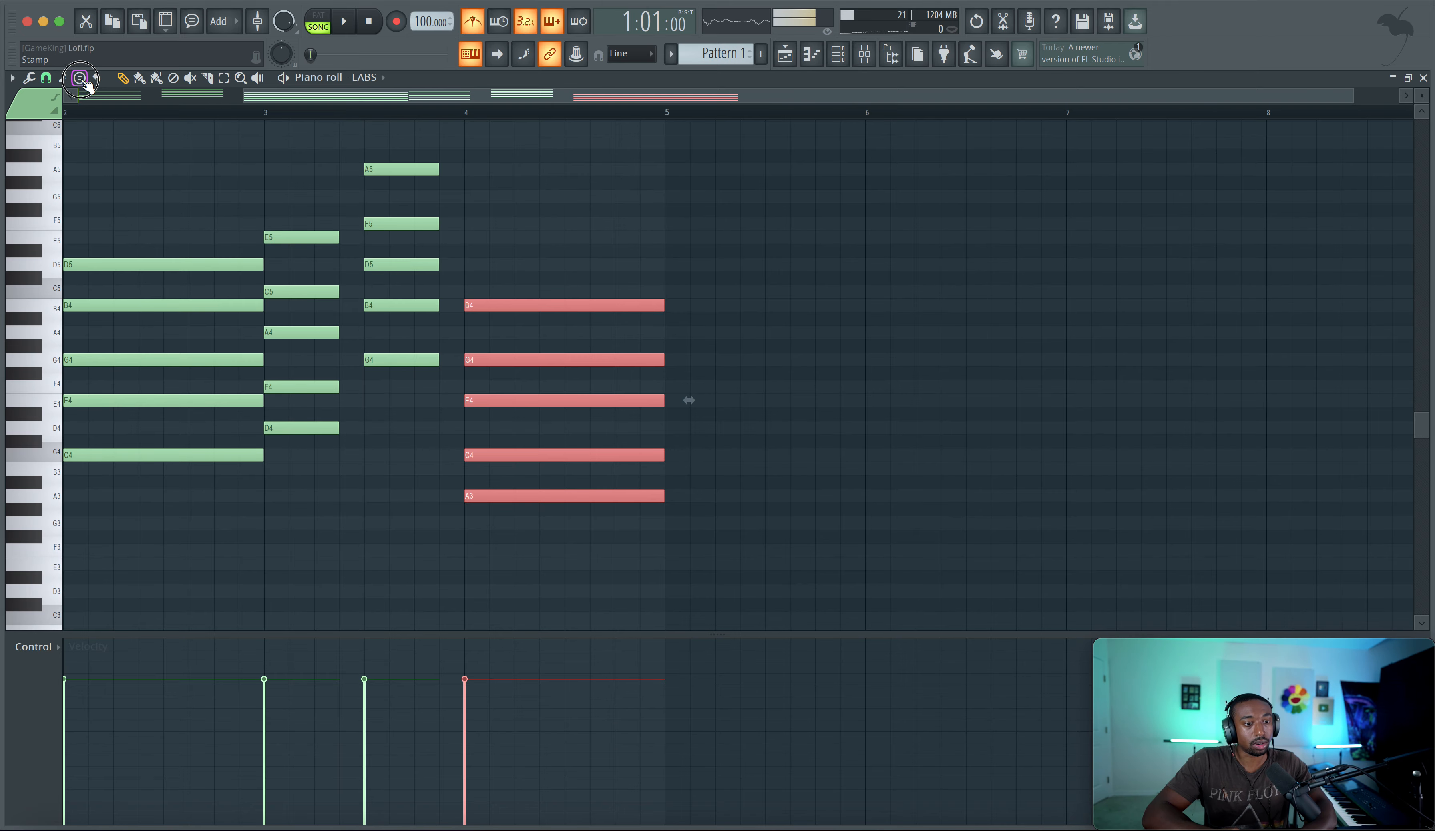
left_click(63, 78)
left_click(130, 255)
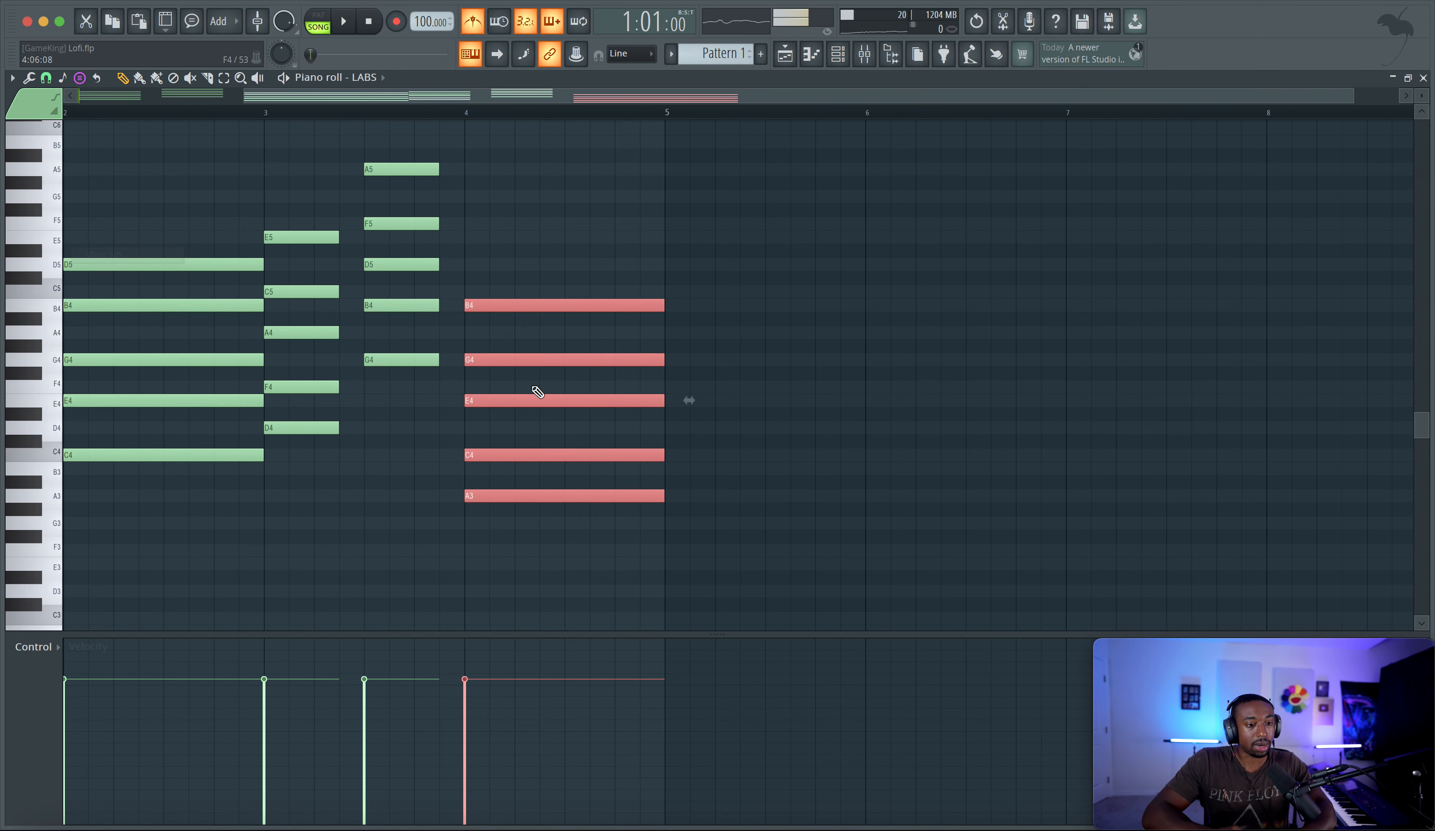
key("ctrl+b")
key("Delete")
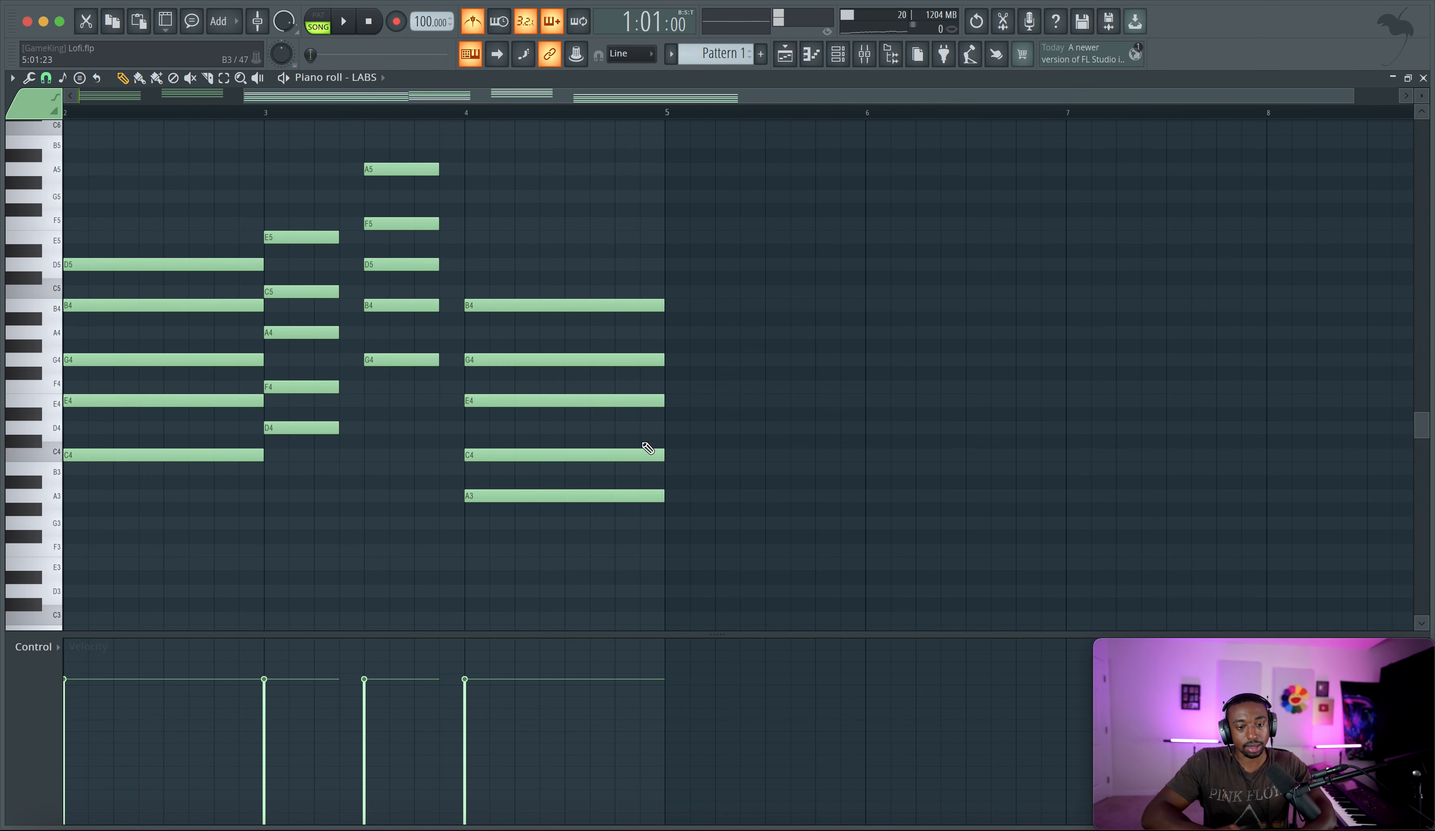
Step: Transpose the second chord of bar 3 down three semitones so its root is E4
left_click_drag(400, 403, 373, 155)
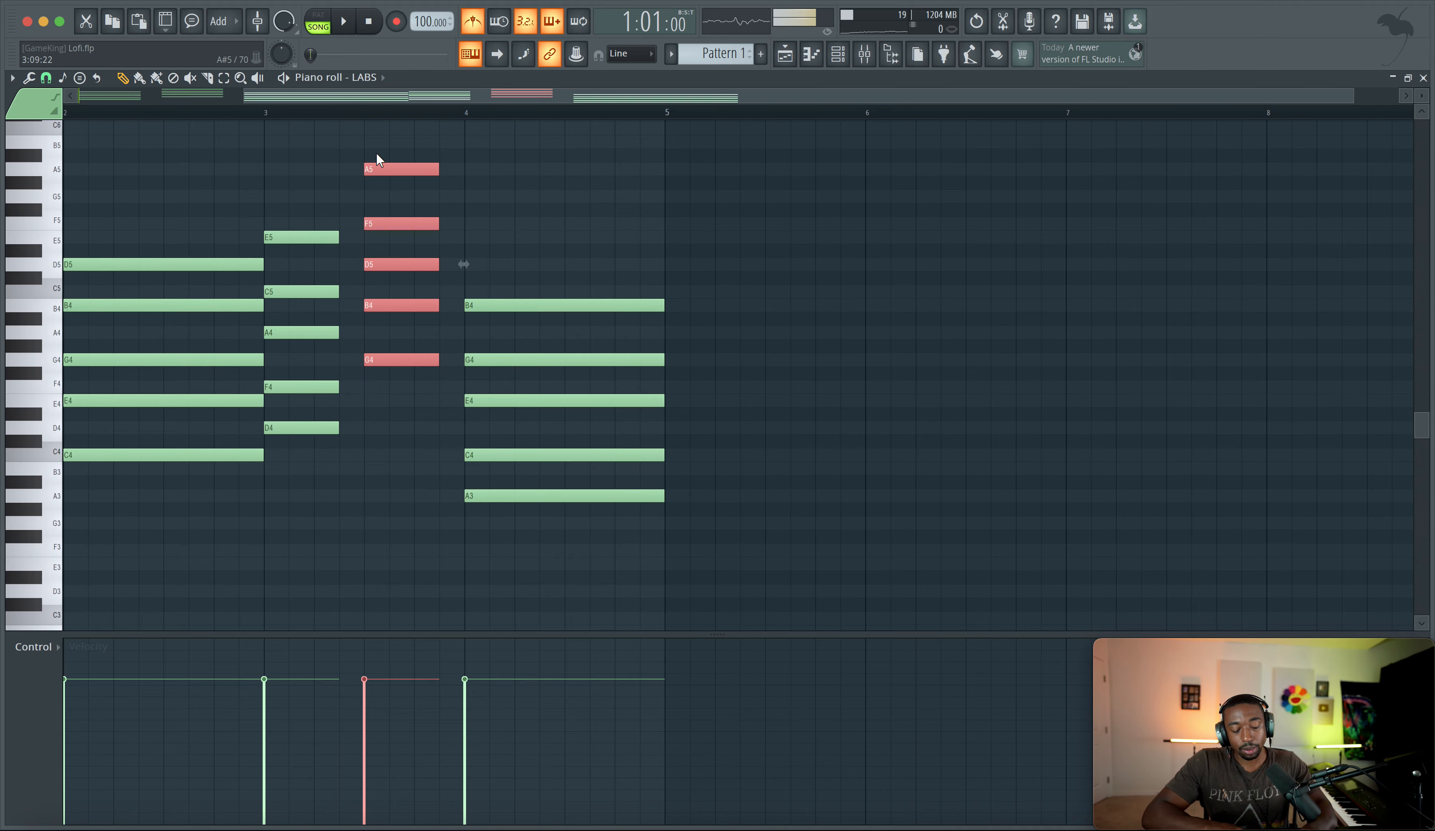
key("shift+Down")
key("shift+Down")
key("shift+Down")
Step: Review the roots and shapes of the six chords one by one across bars 1 to 4
left_click(480, 401)
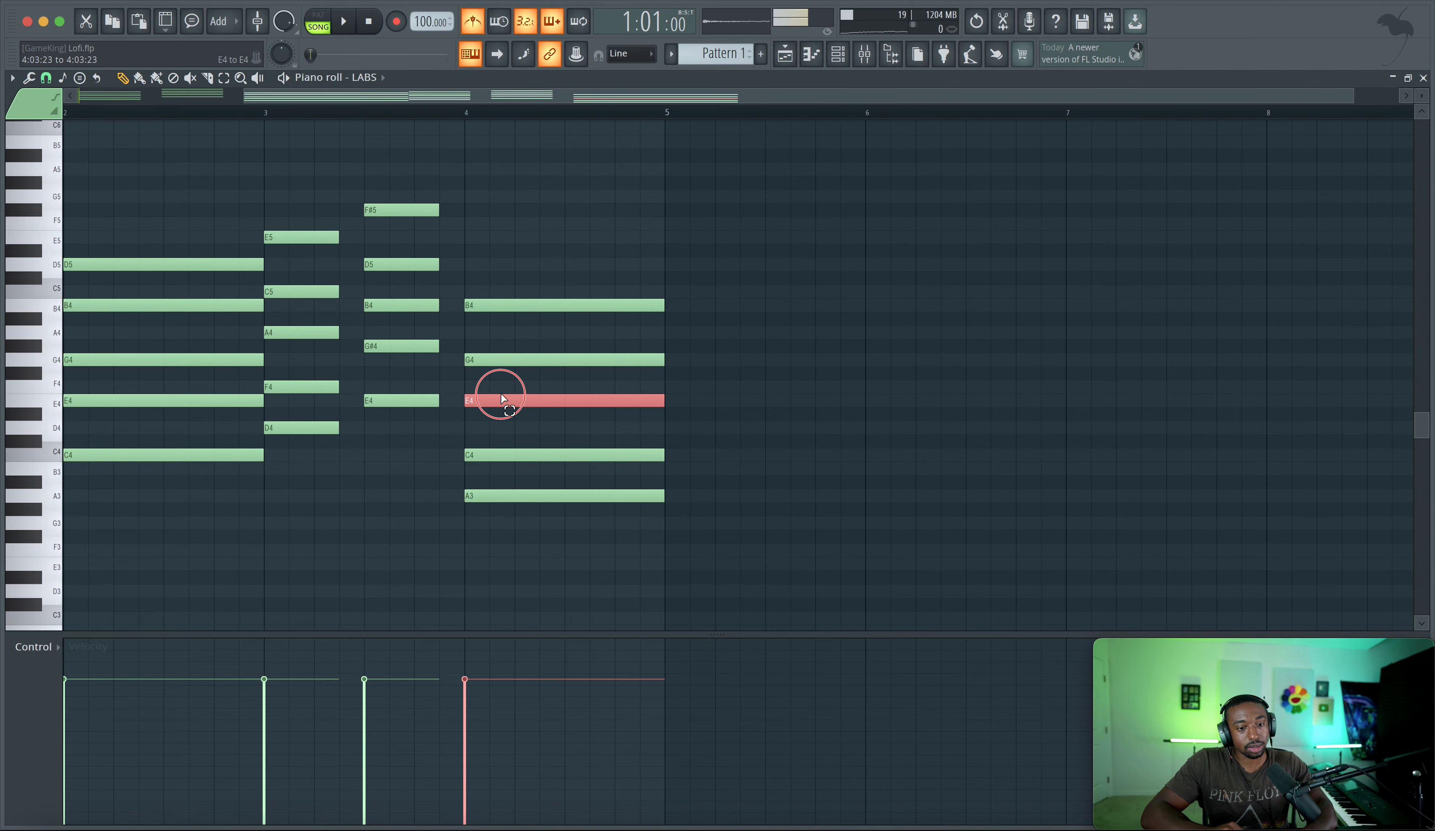
left_click(474, 497)
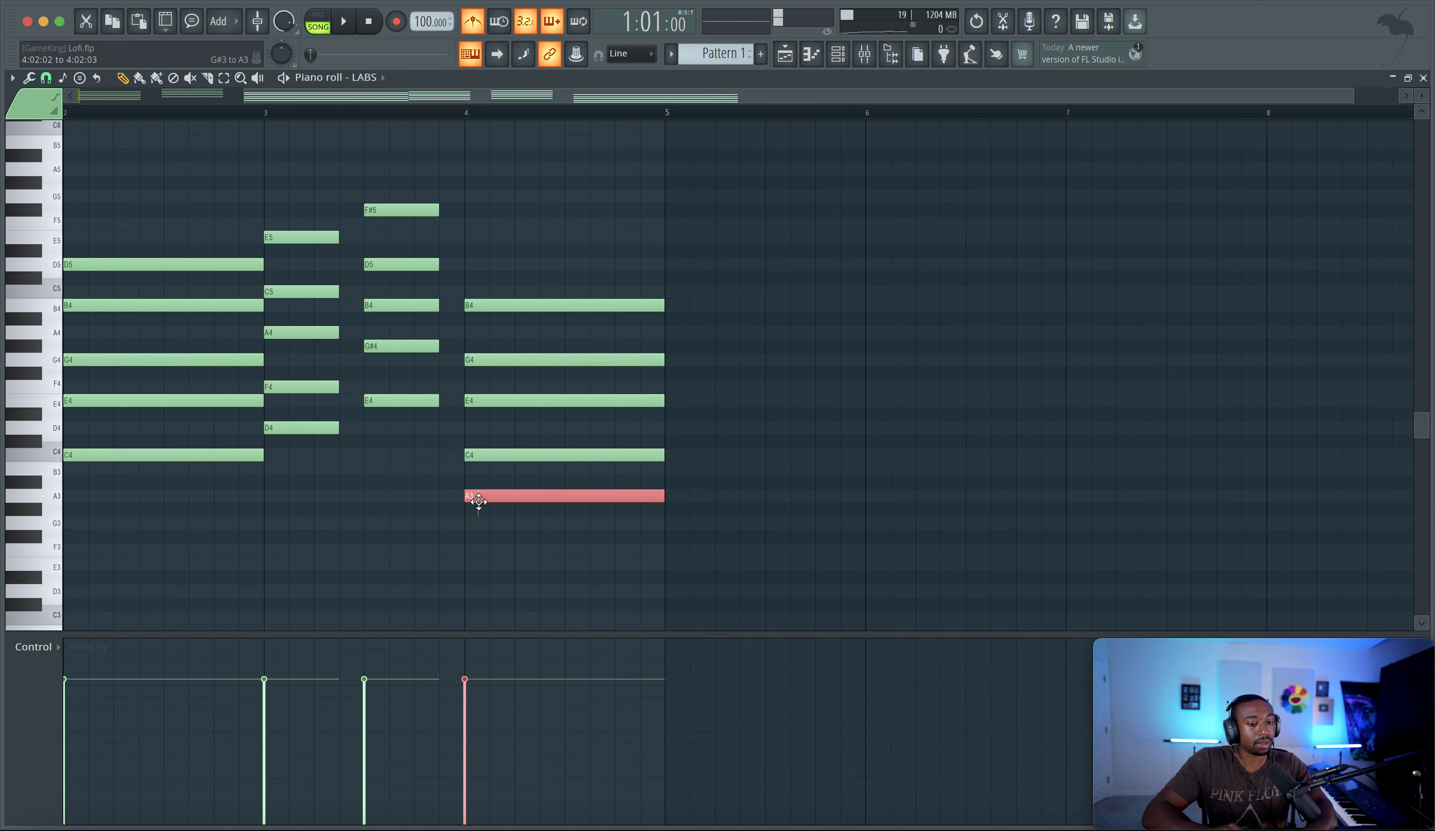
scroll(479, 501, "left", 2)
scroll(218, 354, "up", 3)
left_click_drag(145, 420, 137, 328)
left_click_drag(181, 393, 189, 305)
left_click_drag(334, 308, 339, 547)
left_click_drag(520, 527, 504, 241)
left_click_drag(608, 229, 611, 506)
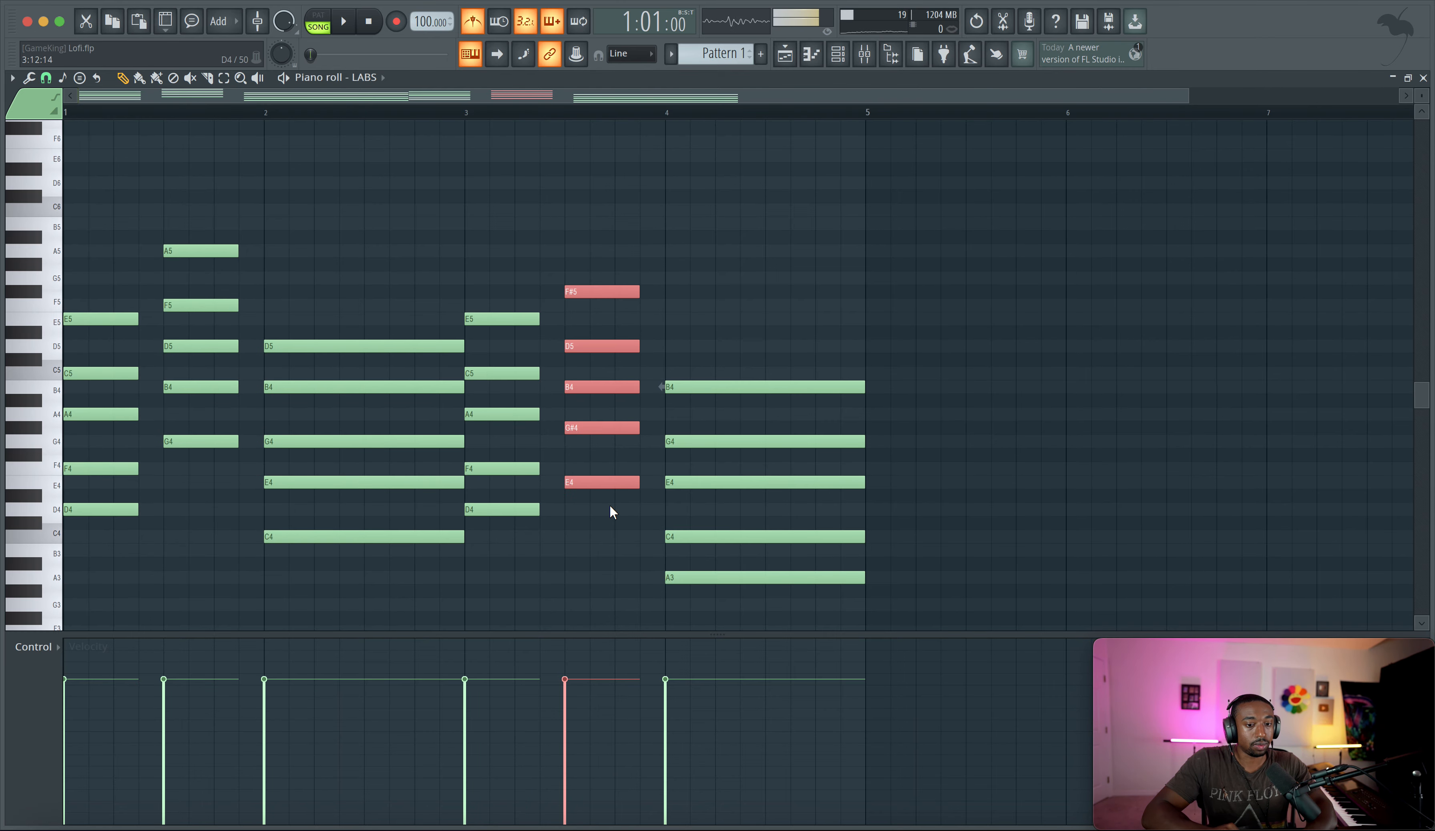
left_click_drag(702, 330, 707, 605)
right_click(700, 266)
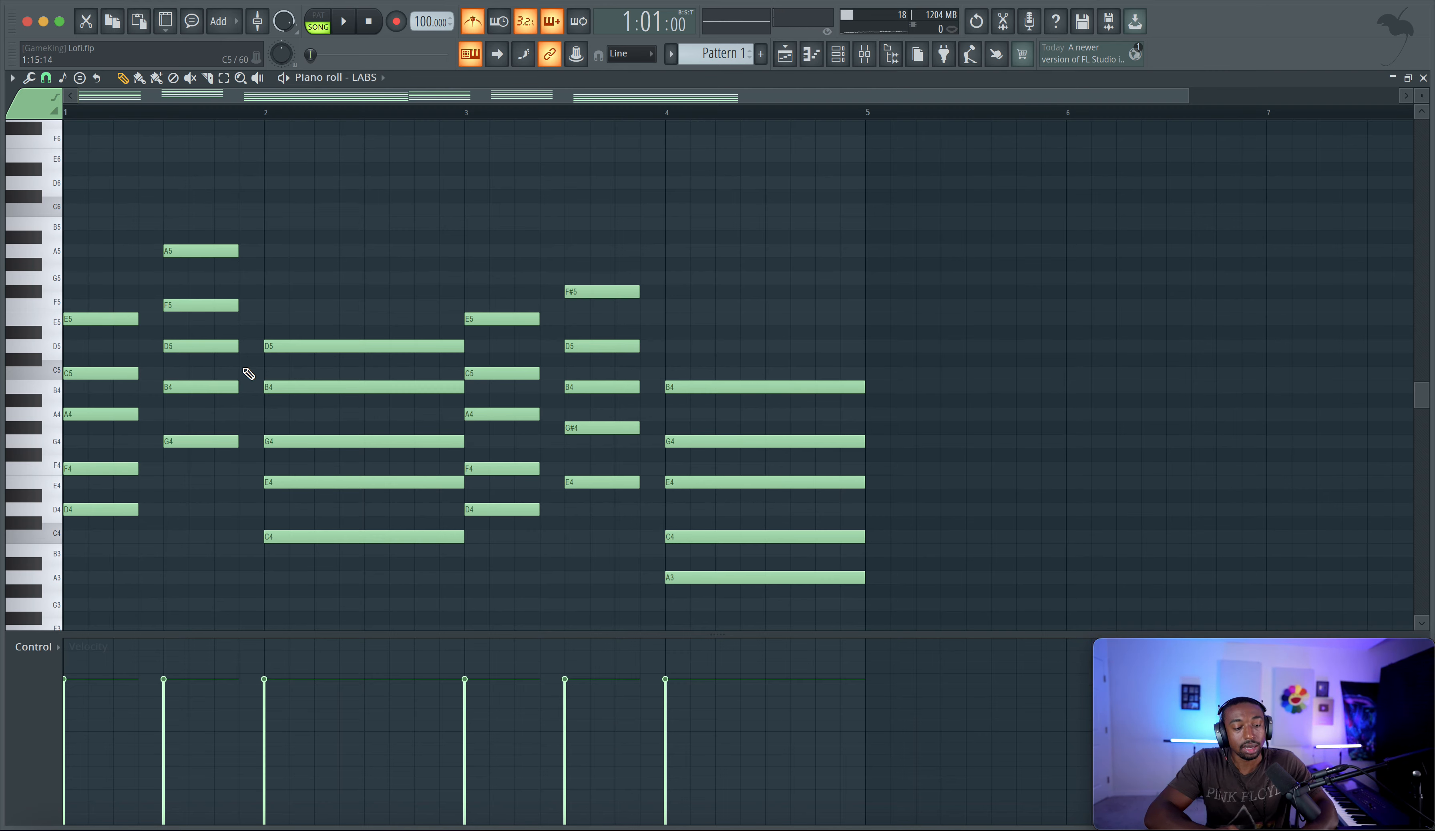
Step: Mark the D5 and A5 notes in the second chord of bar 1 and audition the opening chords
left_click_drag(248, 373, 215, 317)
left_click_drag(189, 267, 267, 226)
key("space")
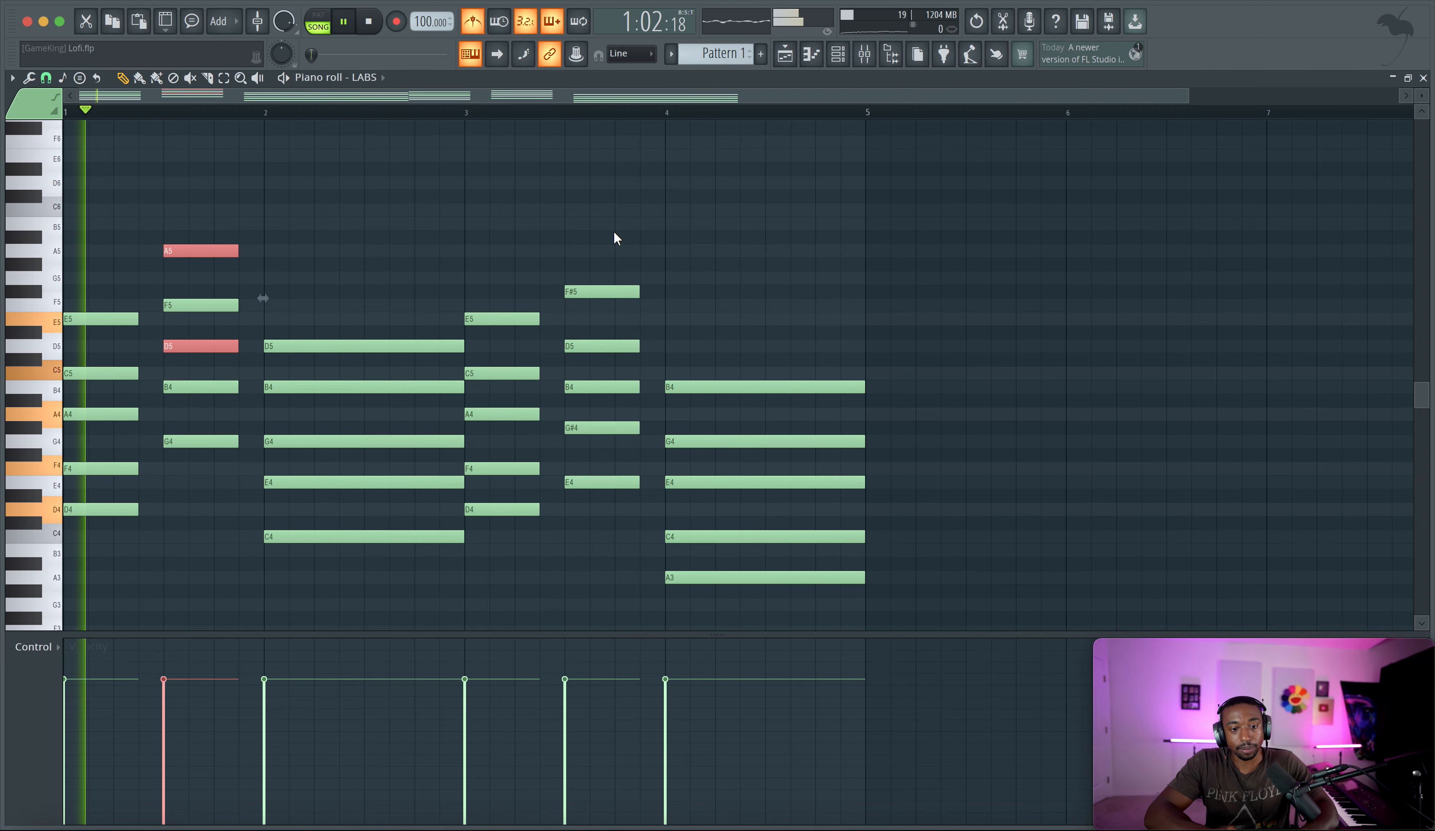
right_click(422, 195)
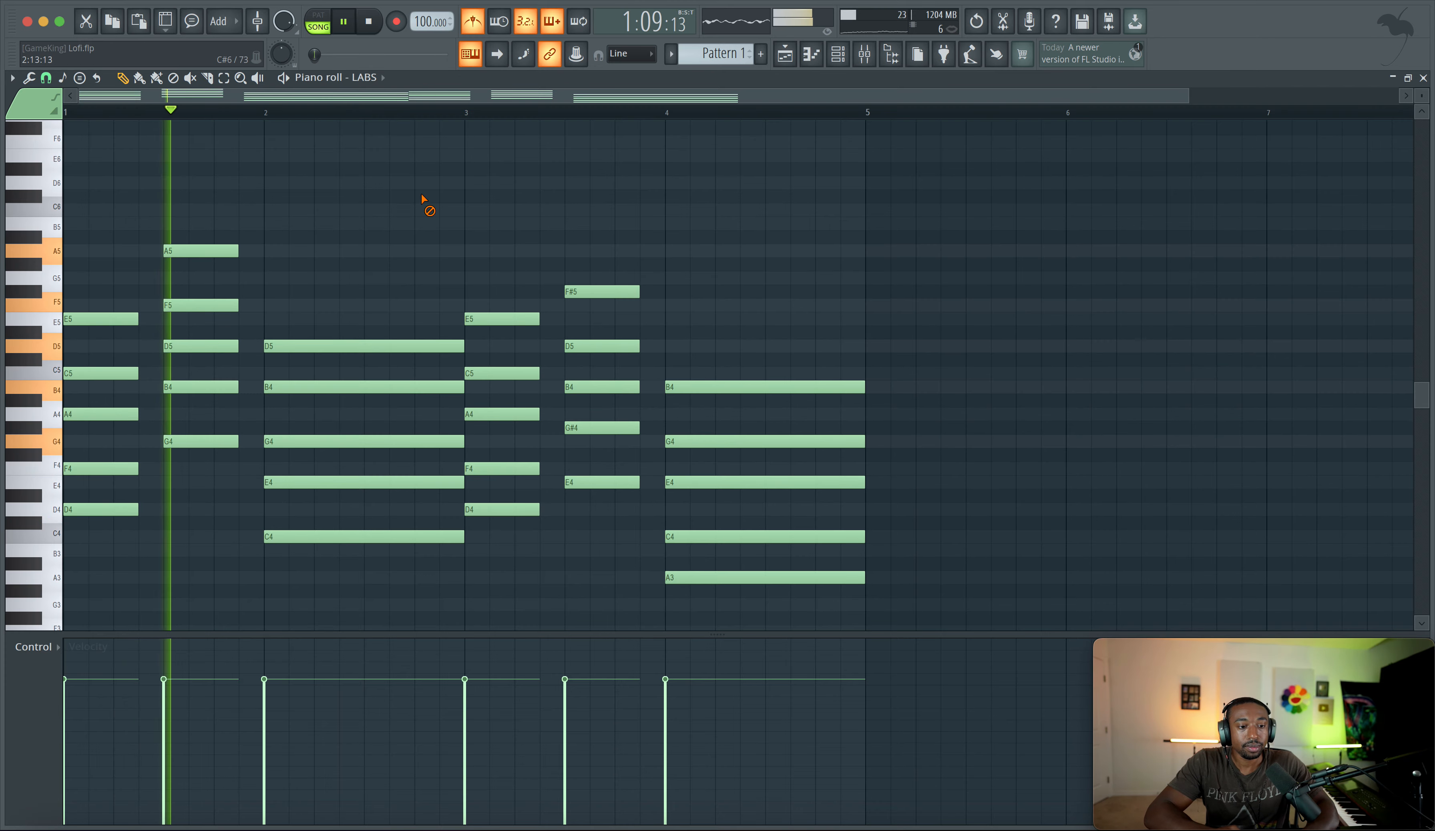
key("space")
Step: Extend every chord with quick legato to meet the following one, and audition the progression with the metronome turned off
key("super+l")
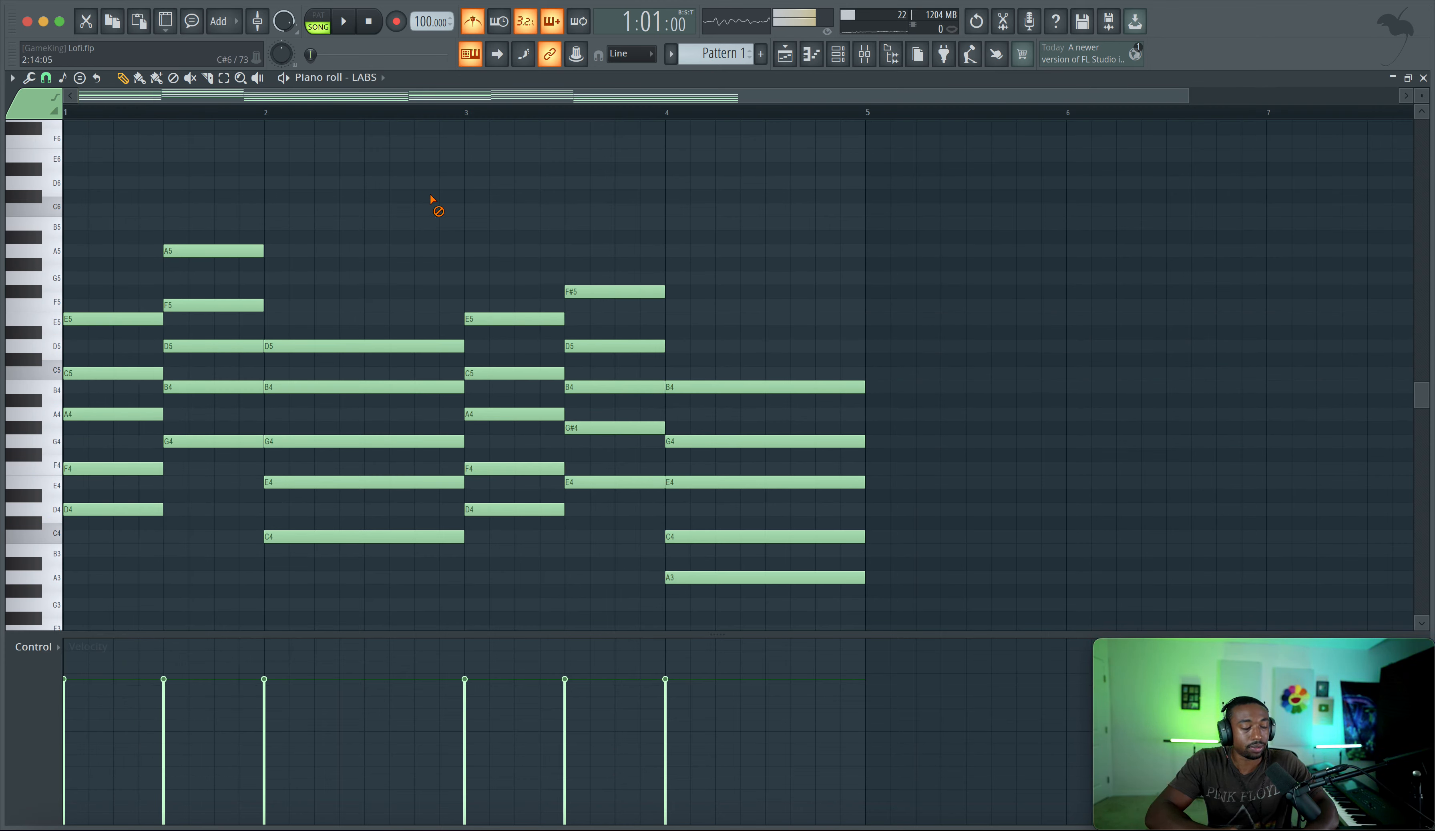
key("space")
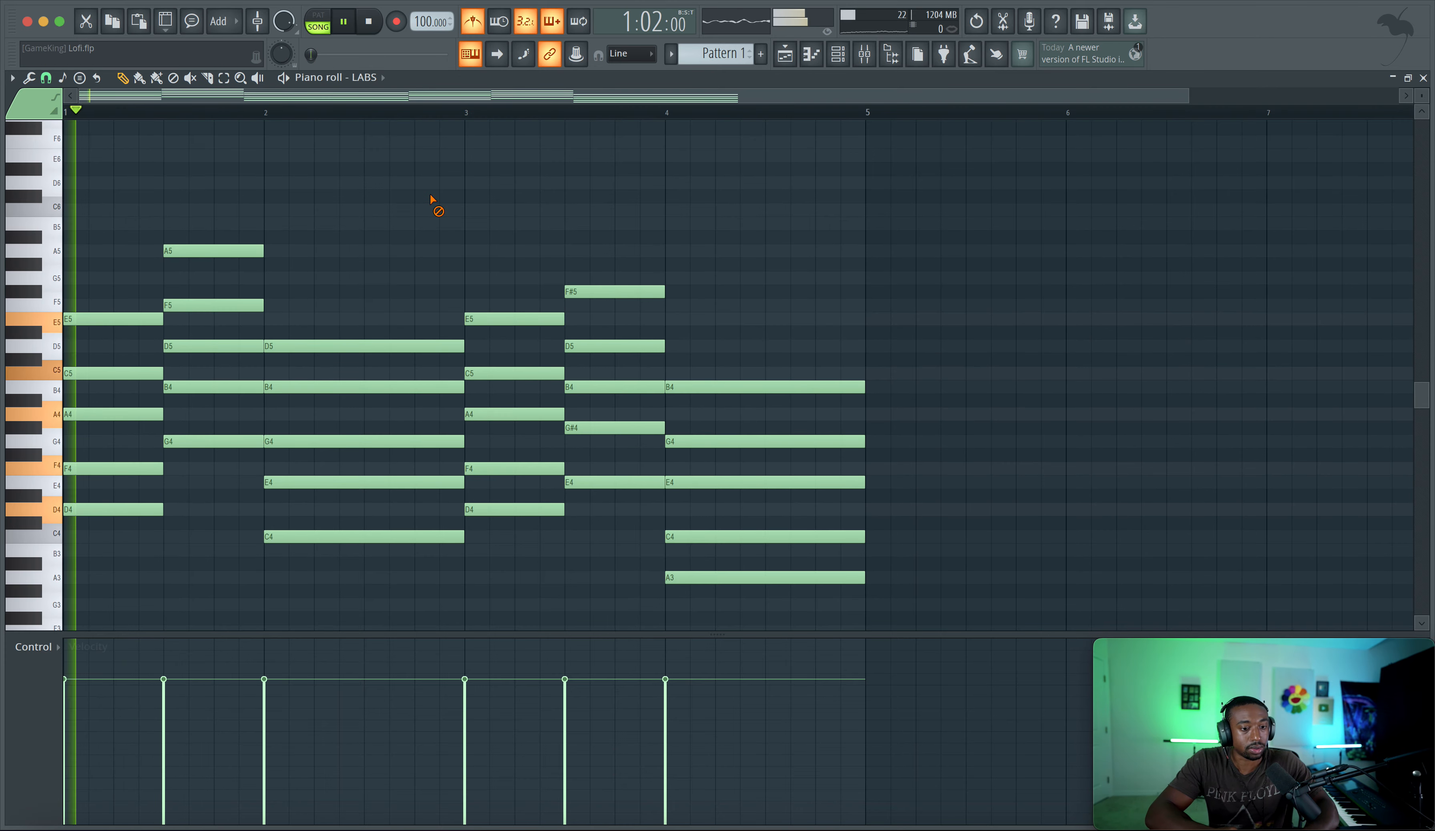
left_click(475, 27)
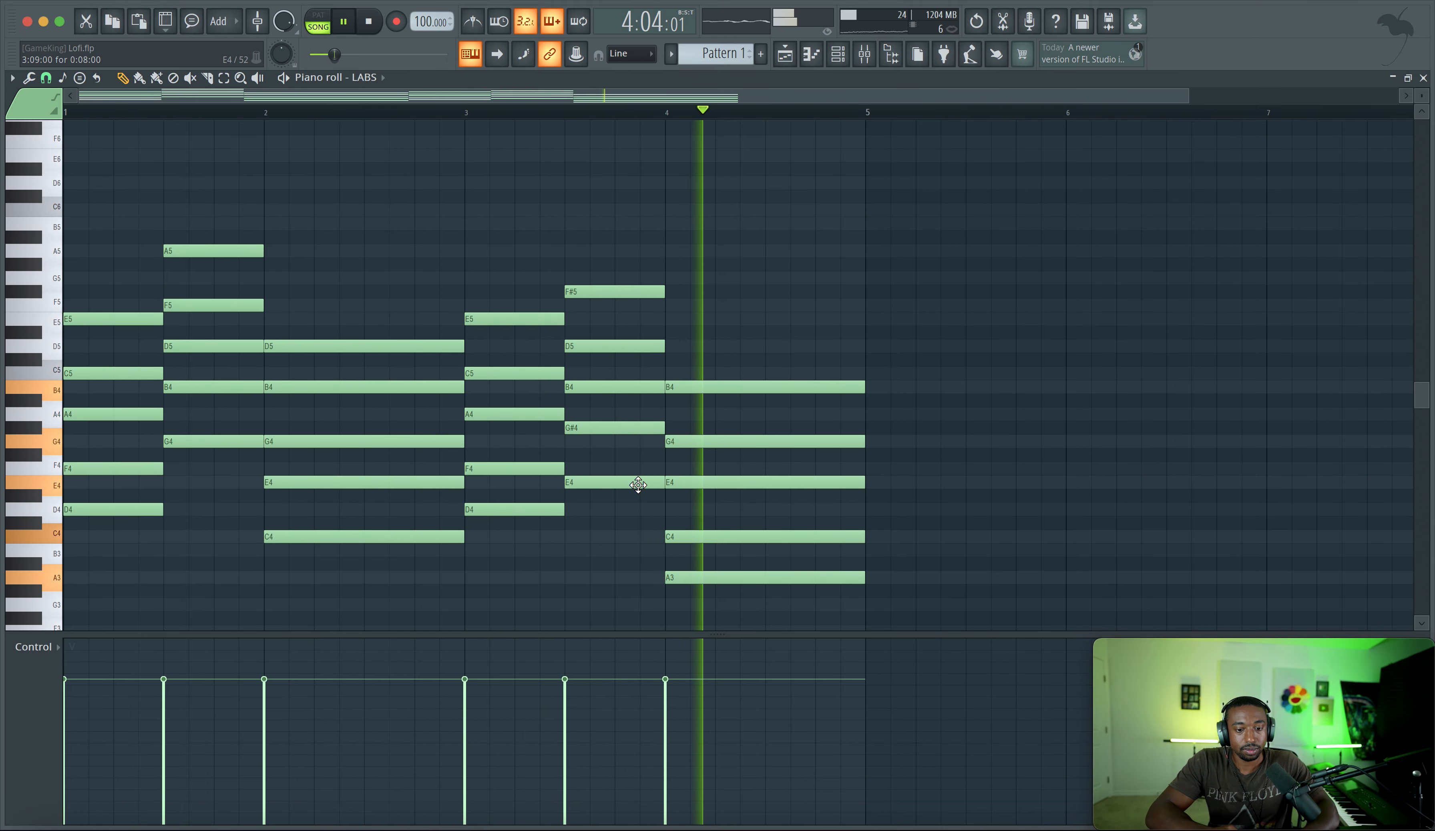
key("space")
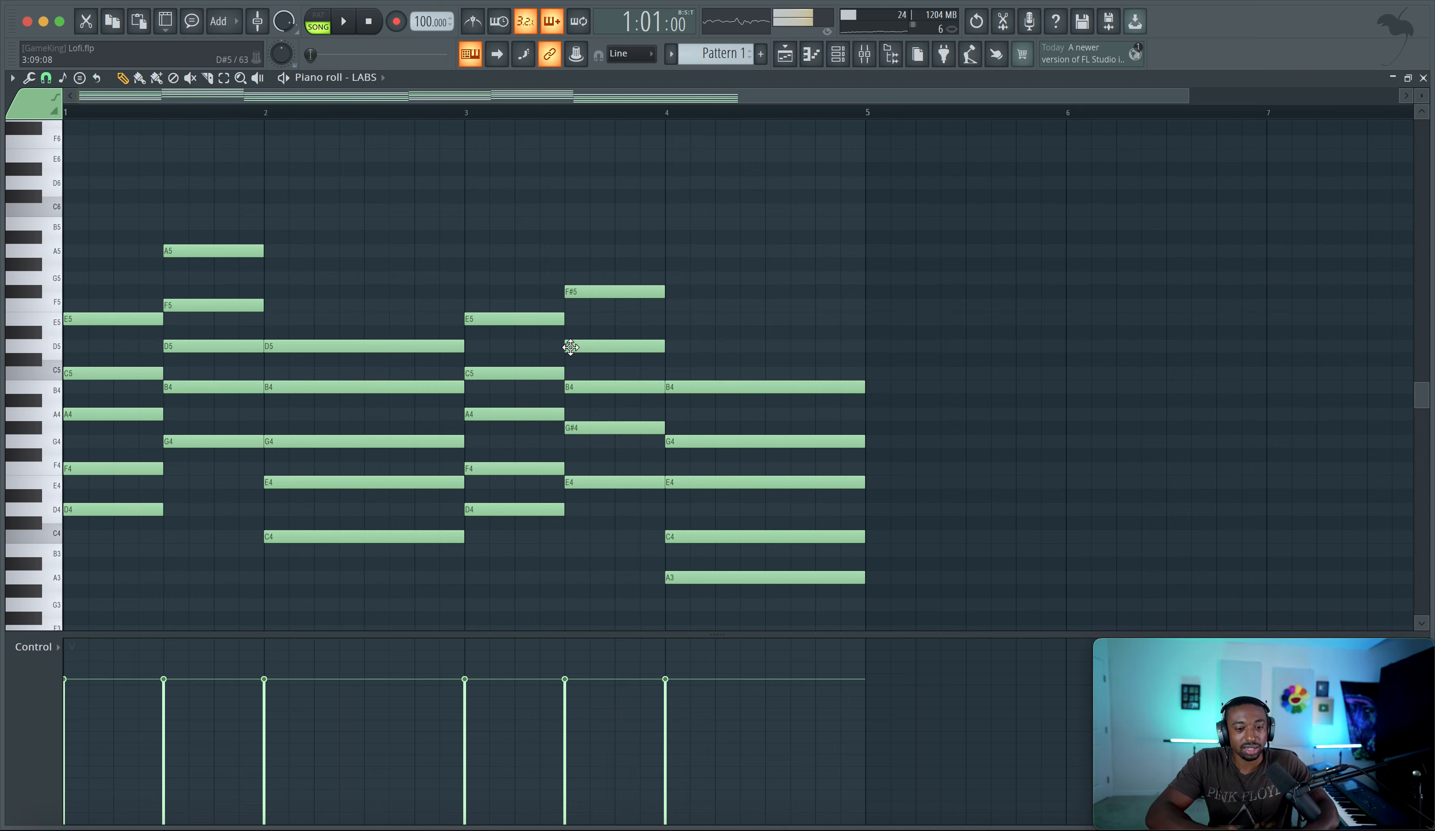
Step: Raise D5 and A5 in bar 1's second chord and B4 and F#5 in bar 3's second chord by one semitone
left_click_drag(178, 356, 185, 346)
left_click(208, 247, "shift+super")
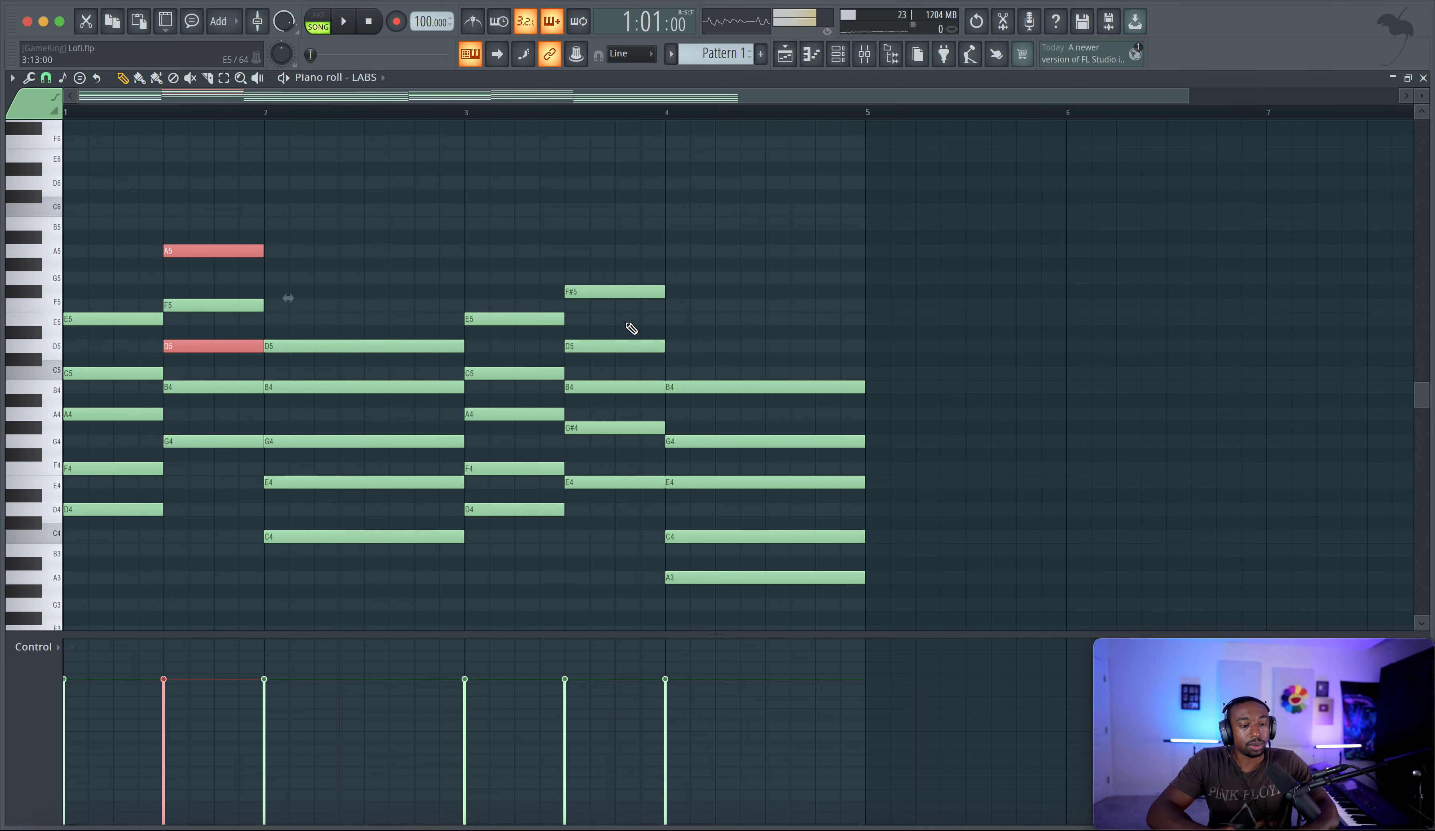
left_click(605, 388, "shift+super")
left_click(605, 290, "shift+super")
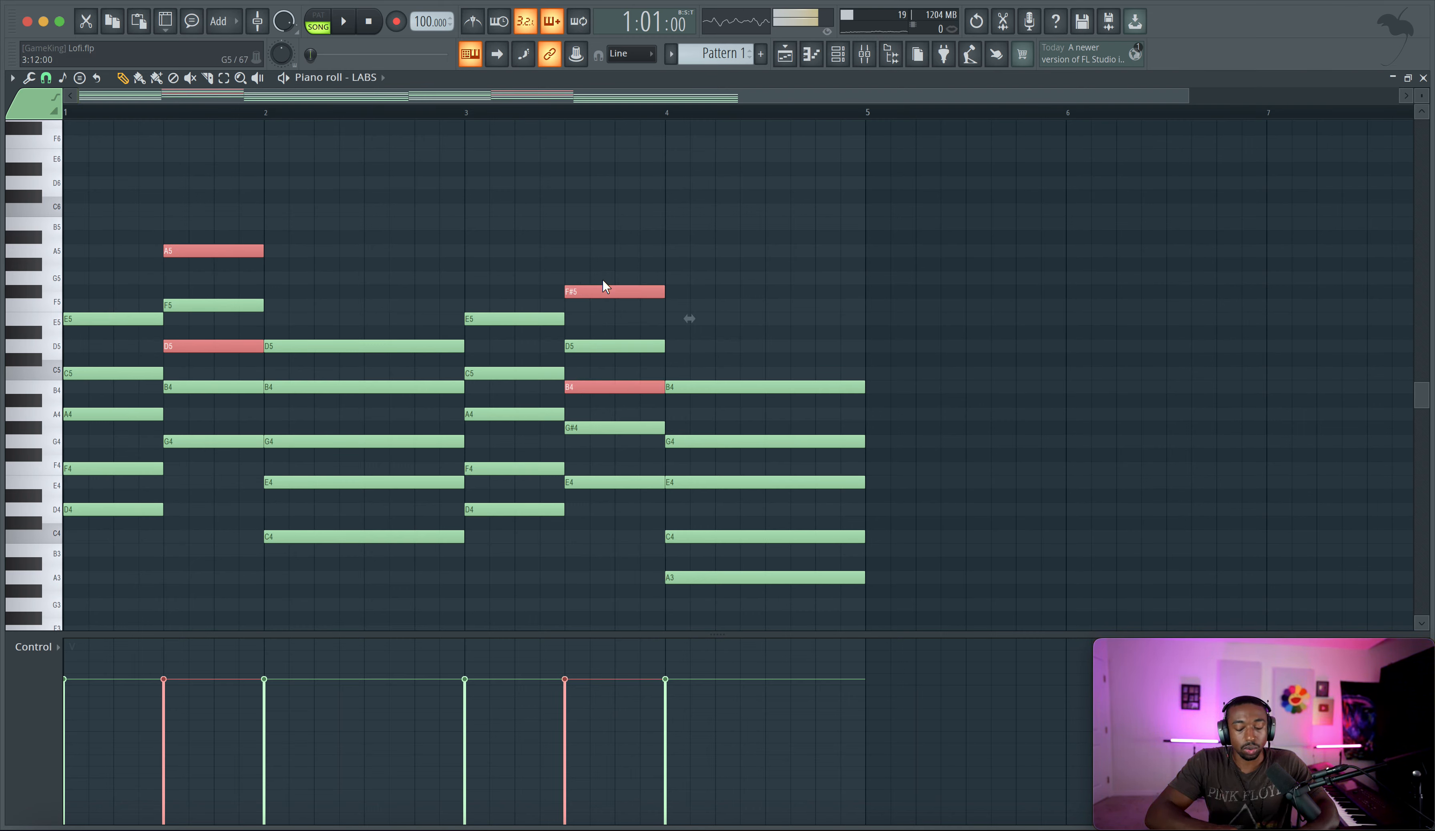
key("shift+Up")
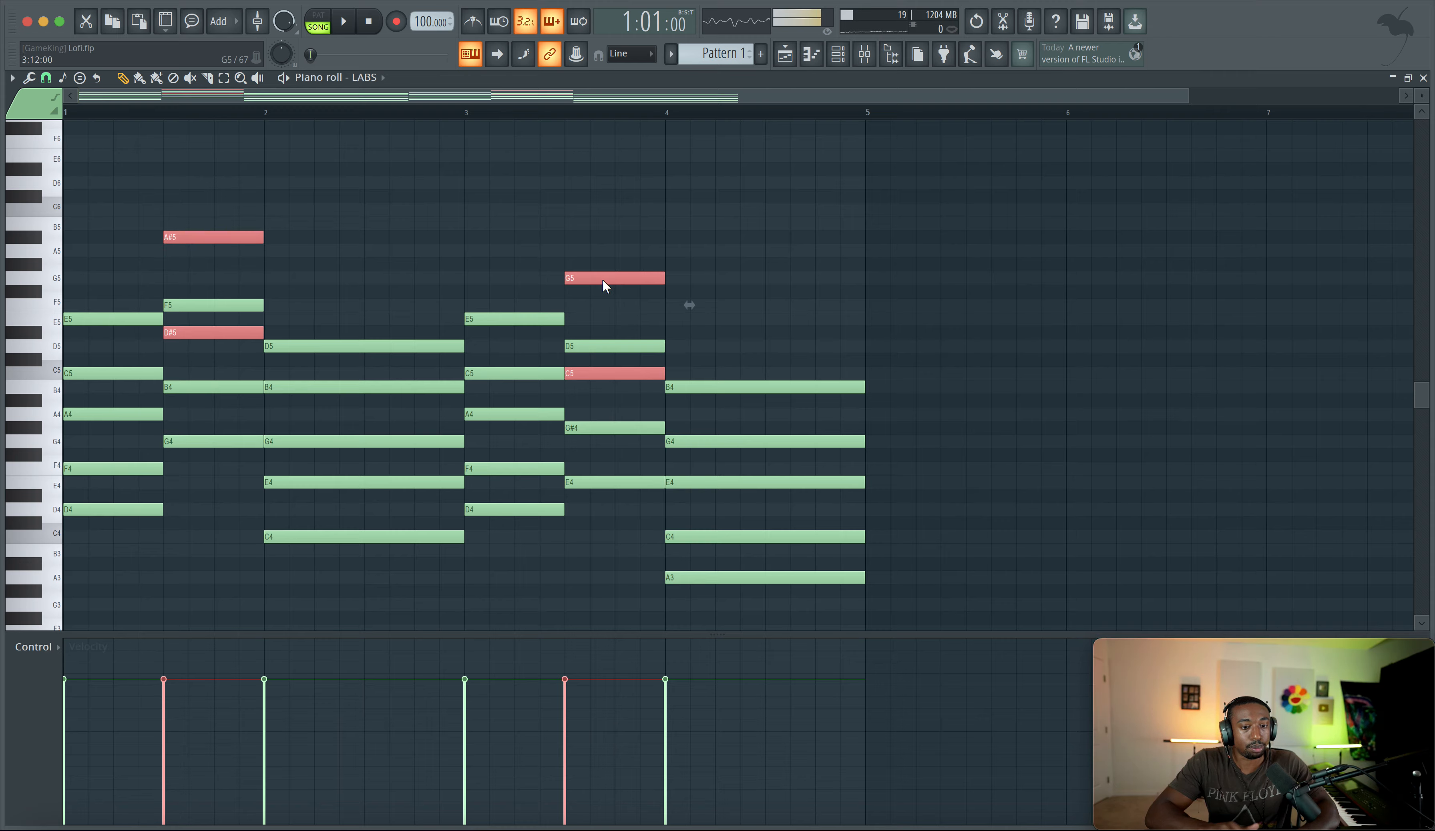
Step: Play back the altered four-bar progression from the start with no notes selected
key("space")
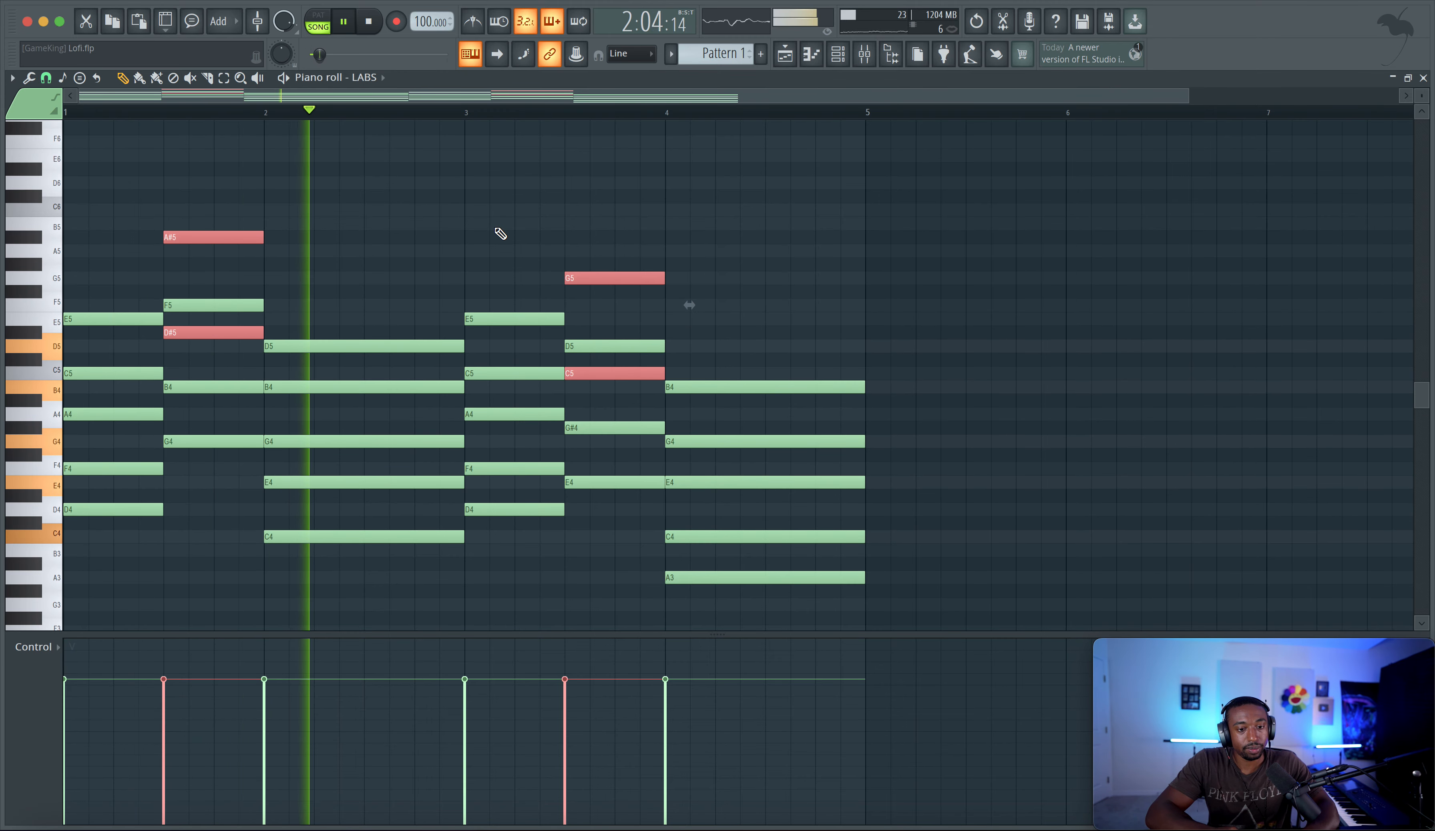
right_click(495, 228)
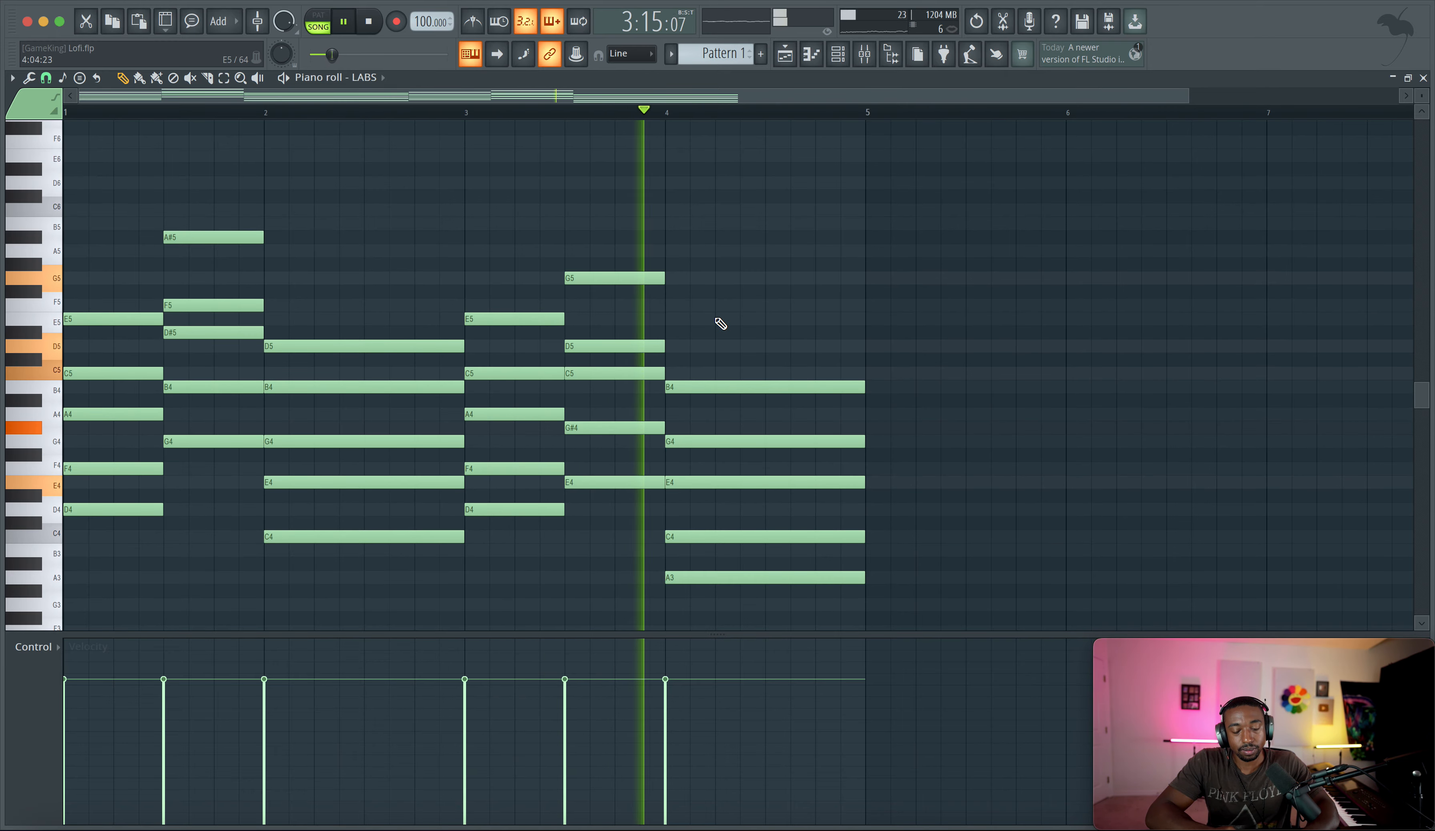
scroll(783, 418, "down", 1)
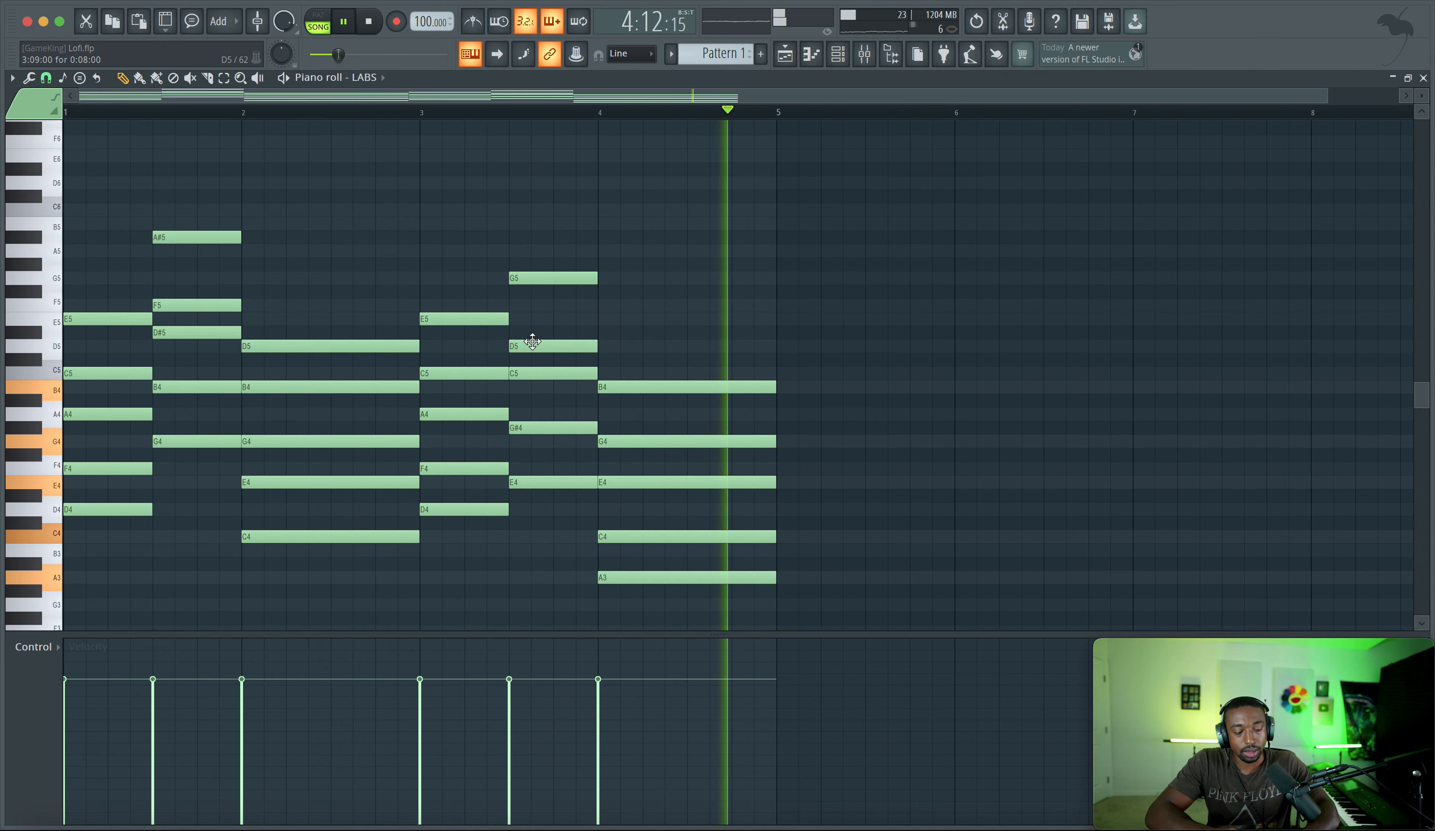
key("space")
Step: Copy the whole four-bar chord progression to the start of bar 5
left_click_drag(821, 150, 23, 639)
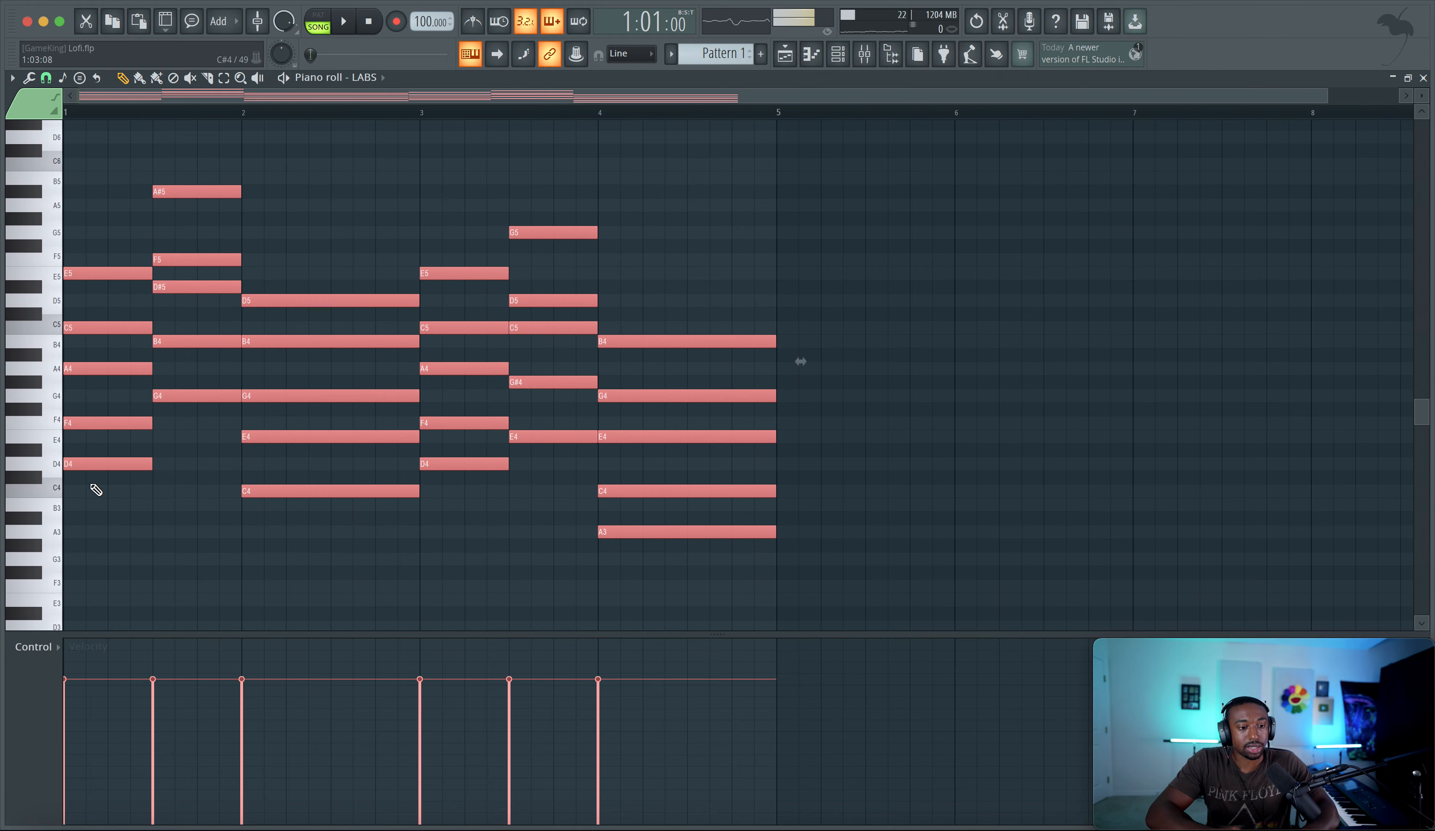
left_click_drag(91, 467, 800, 474)
left_click_drag(907, 420, 885, 171)
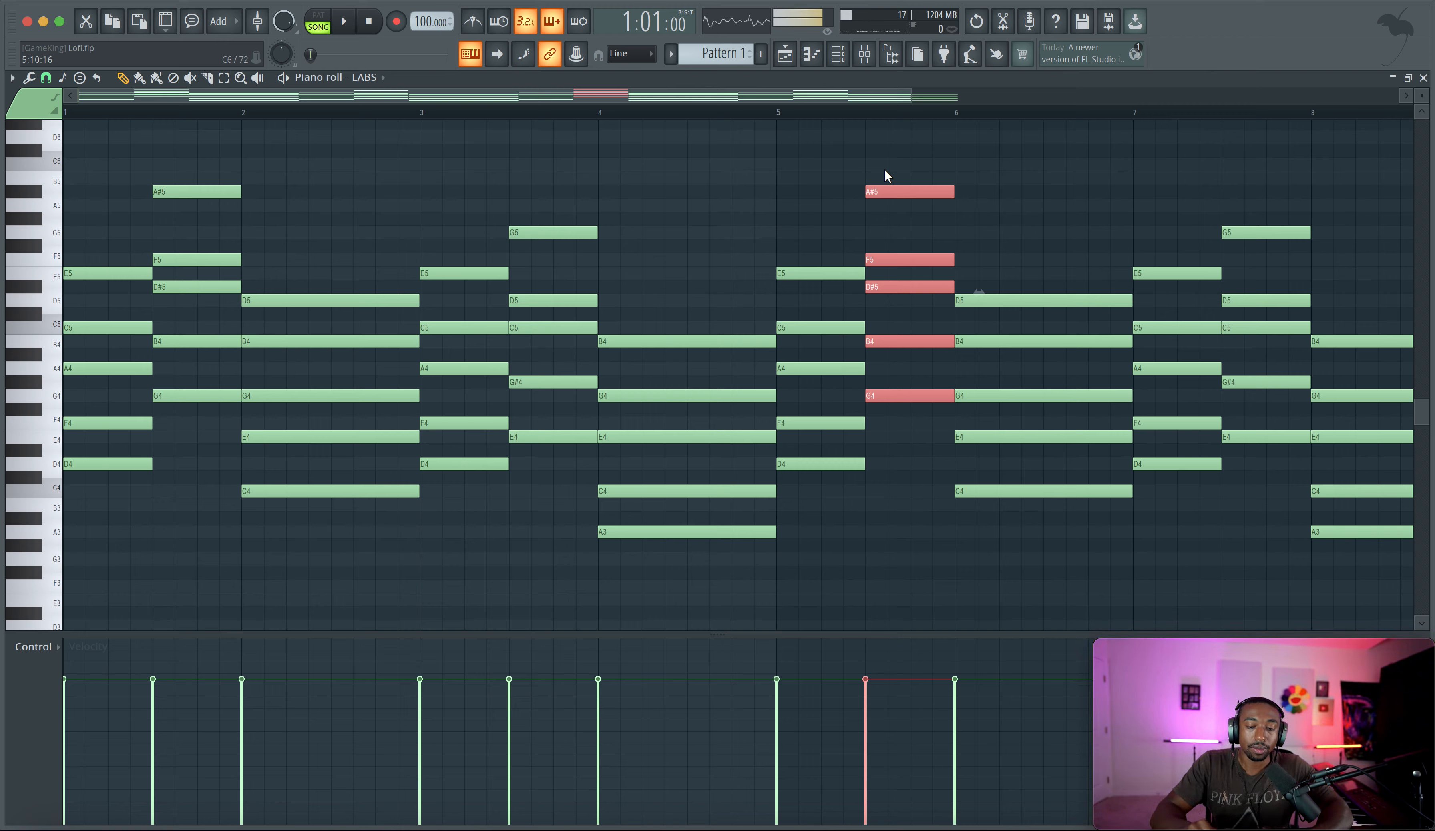
key("Down")
key("Down")
key("Up")
key("Up")
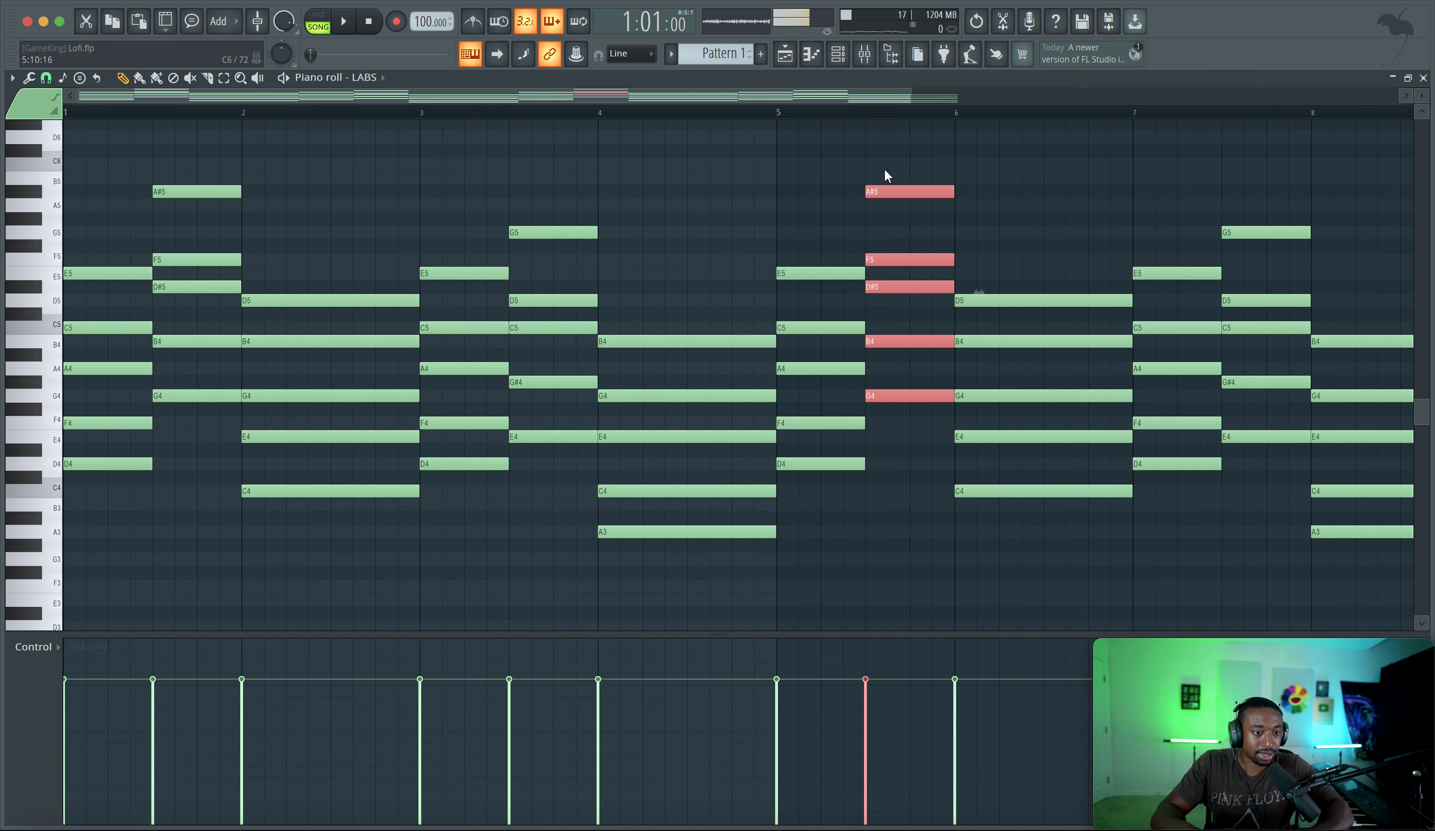
Step: Lower the second chord in bar 5 by six semitones and start playback from the beginning
key("Down")
key("Down")
key("Down")
key("Down")
key("Down")
key("Down")
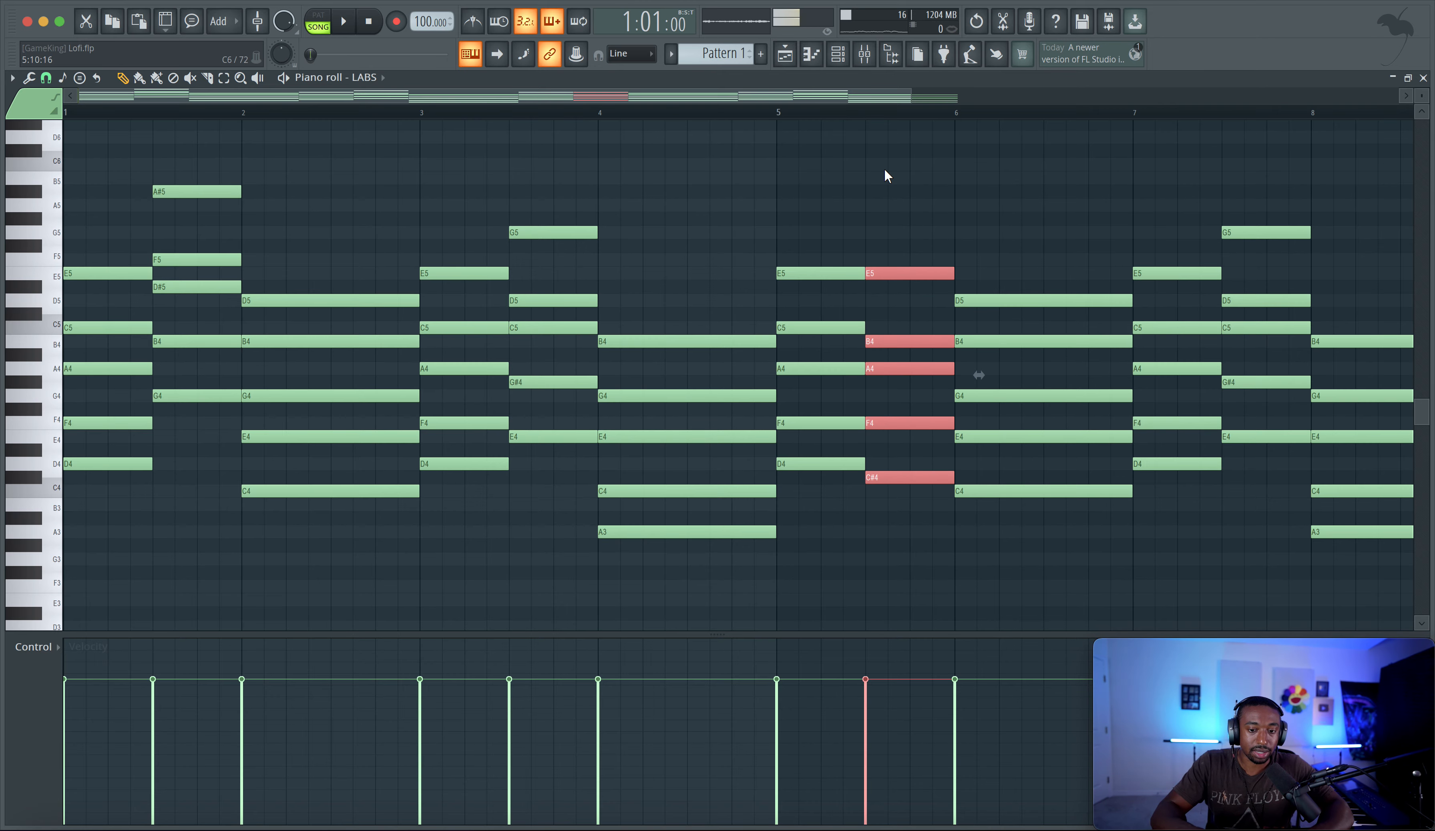
scroll(889, 243, "down", 3)
key("space")
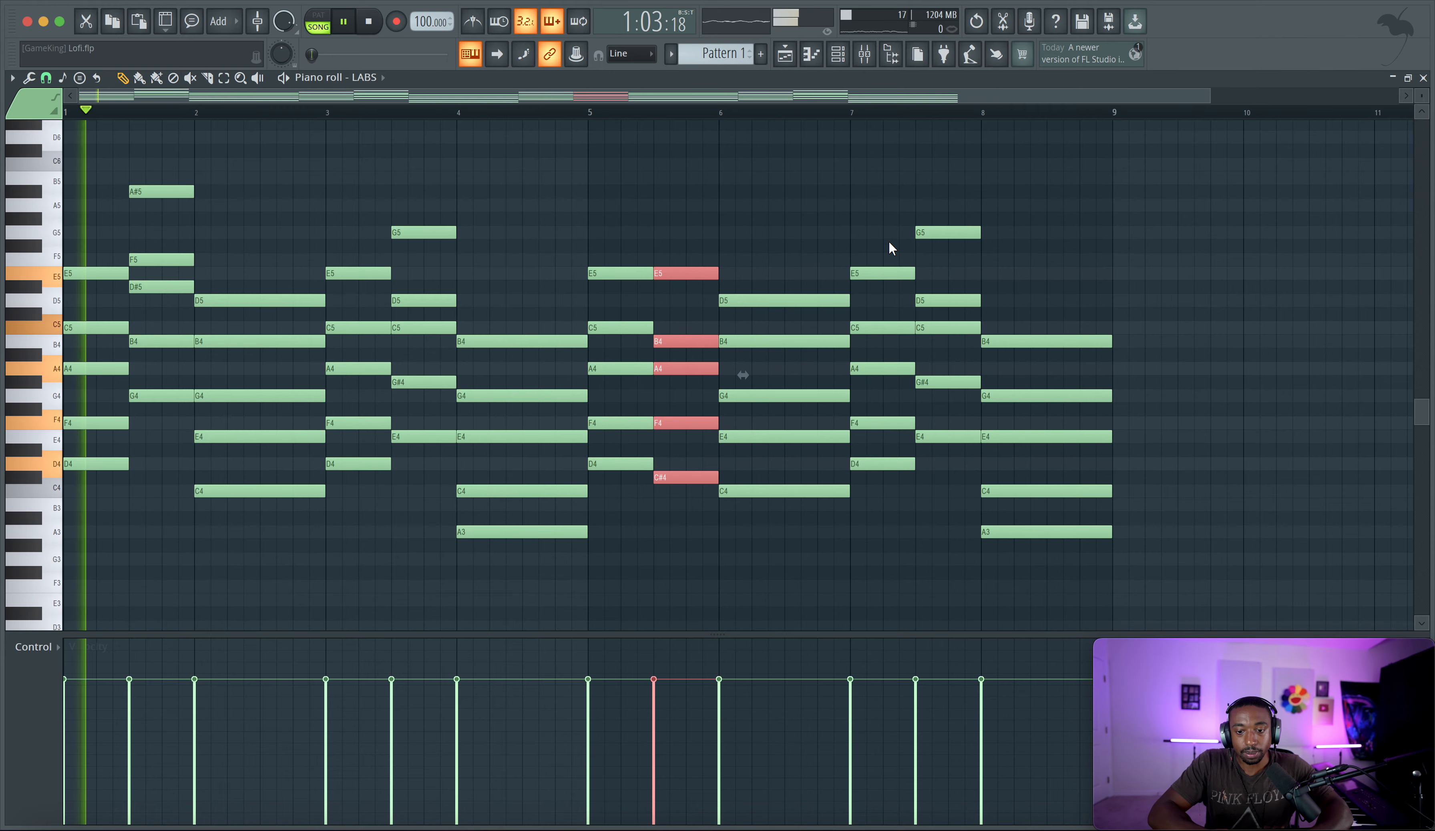
Step: Copy the four-bar chord progression in bars 5 to 8 to the start of bar 9
left_click_drag(945, 202, 497, 197)
scroll(946, 518, "down", 2)
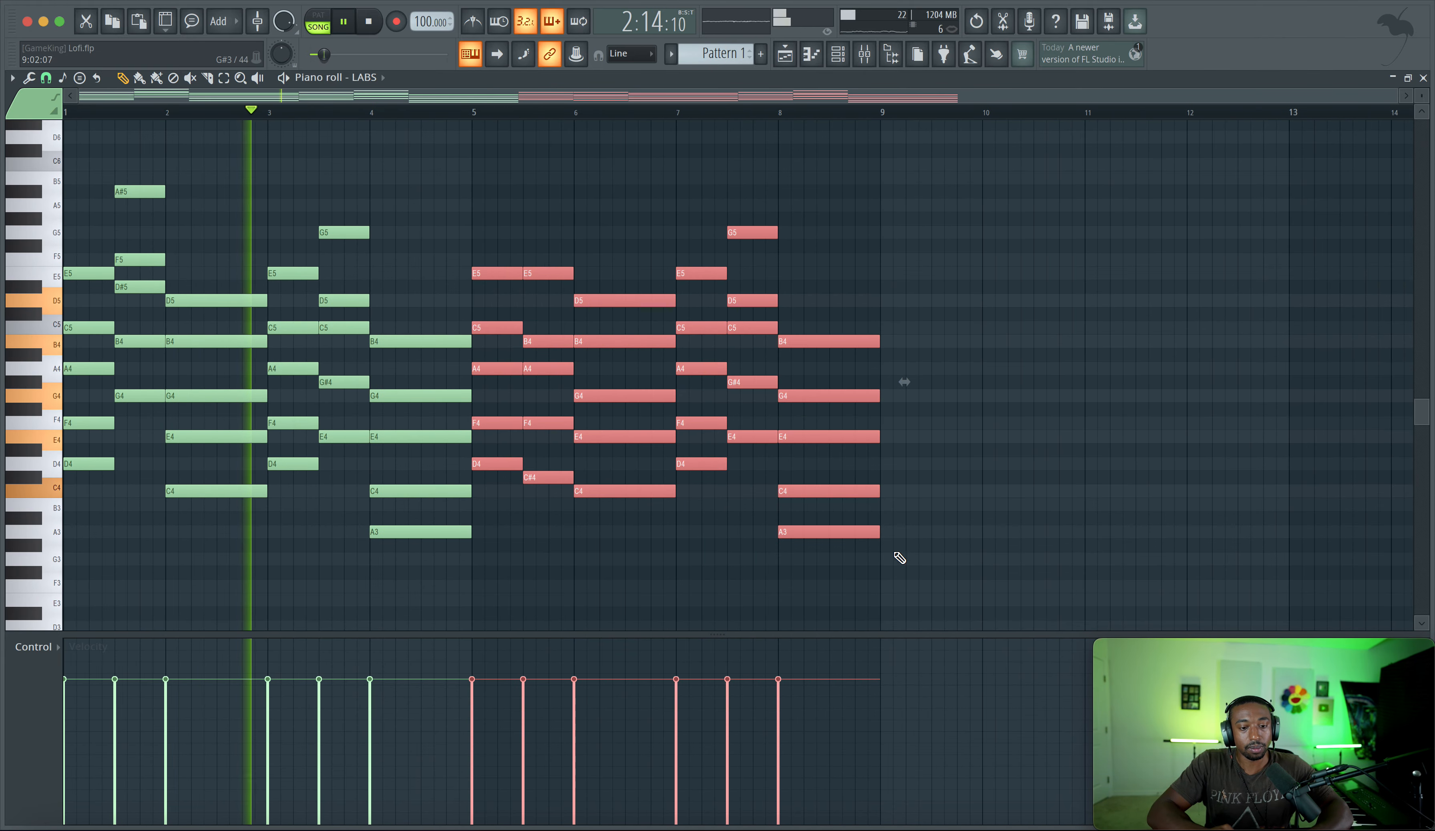
left_click_drag(900, 558, 889, 269)
Step: Lower the second chord in bar 11, with G5 as its highest note, by six semitones
left_click_drag(1140, 215, 1165, 435)
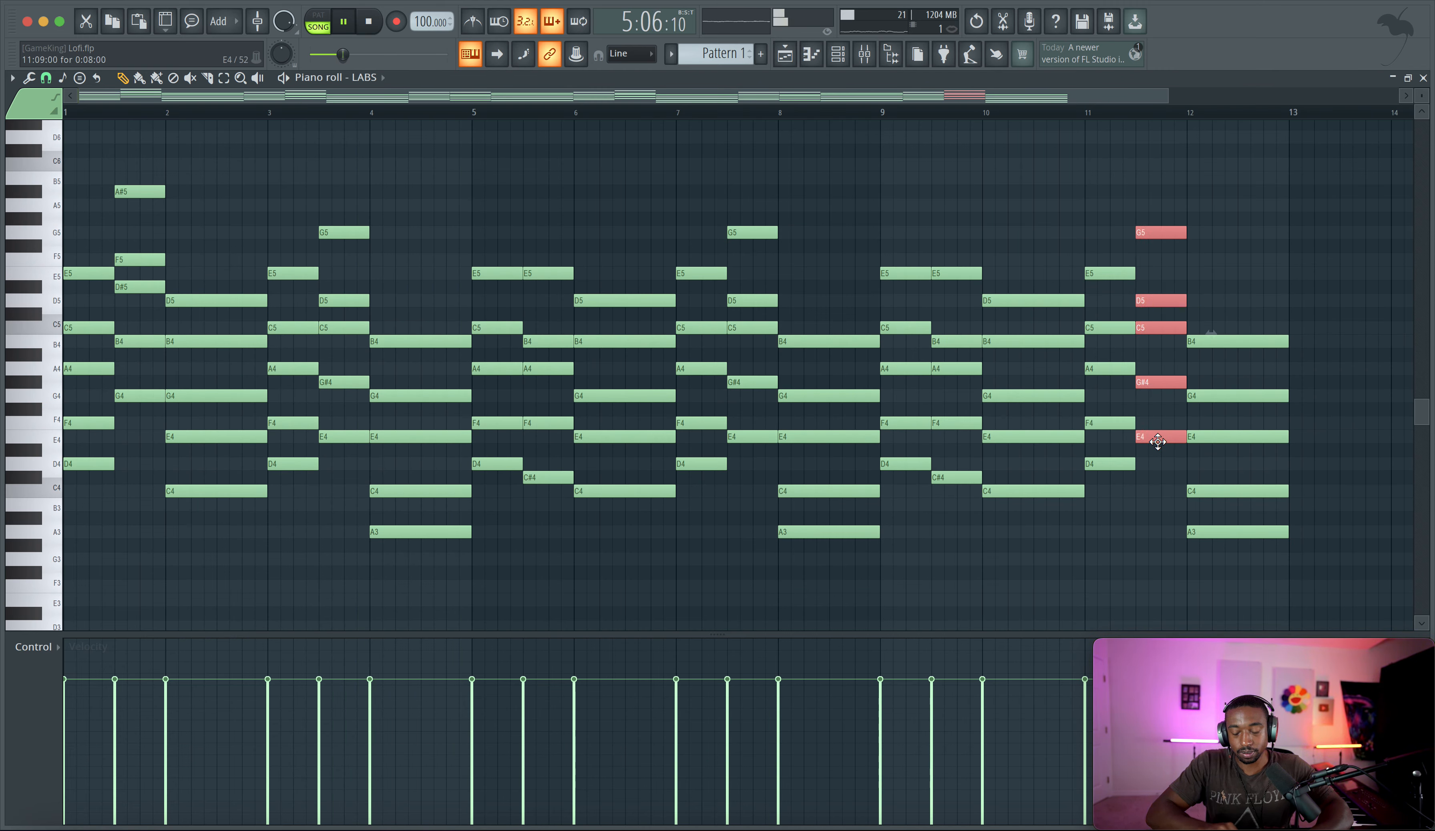
key("Down")
key("Down")
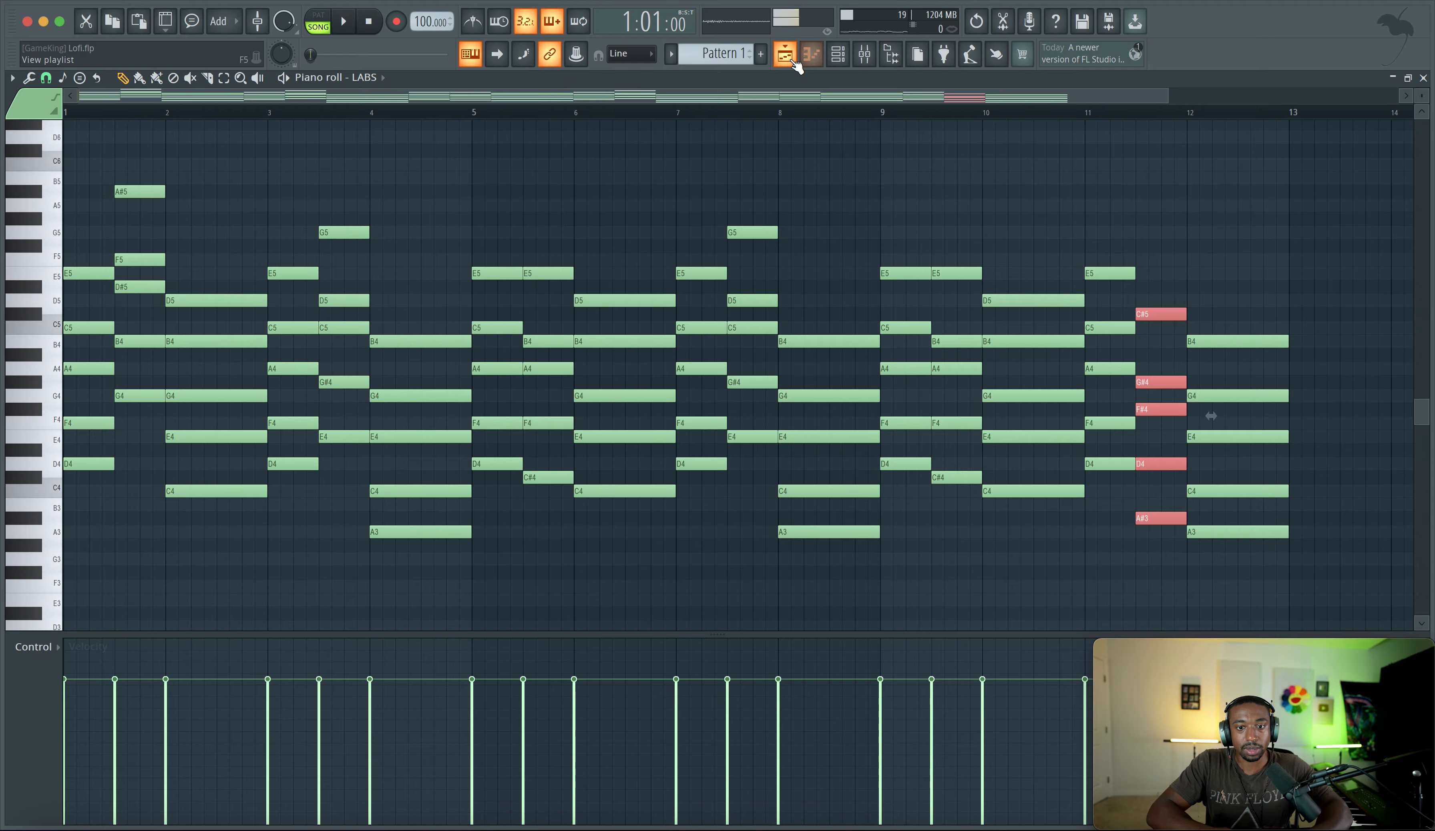
Step: Play the arrangement in the playlist and lengthen the Pattern 1 clip on Track 2 to 18 bars
left_click(792, 59)
key("space")
left_click_drag(344, 186, 775, 178)
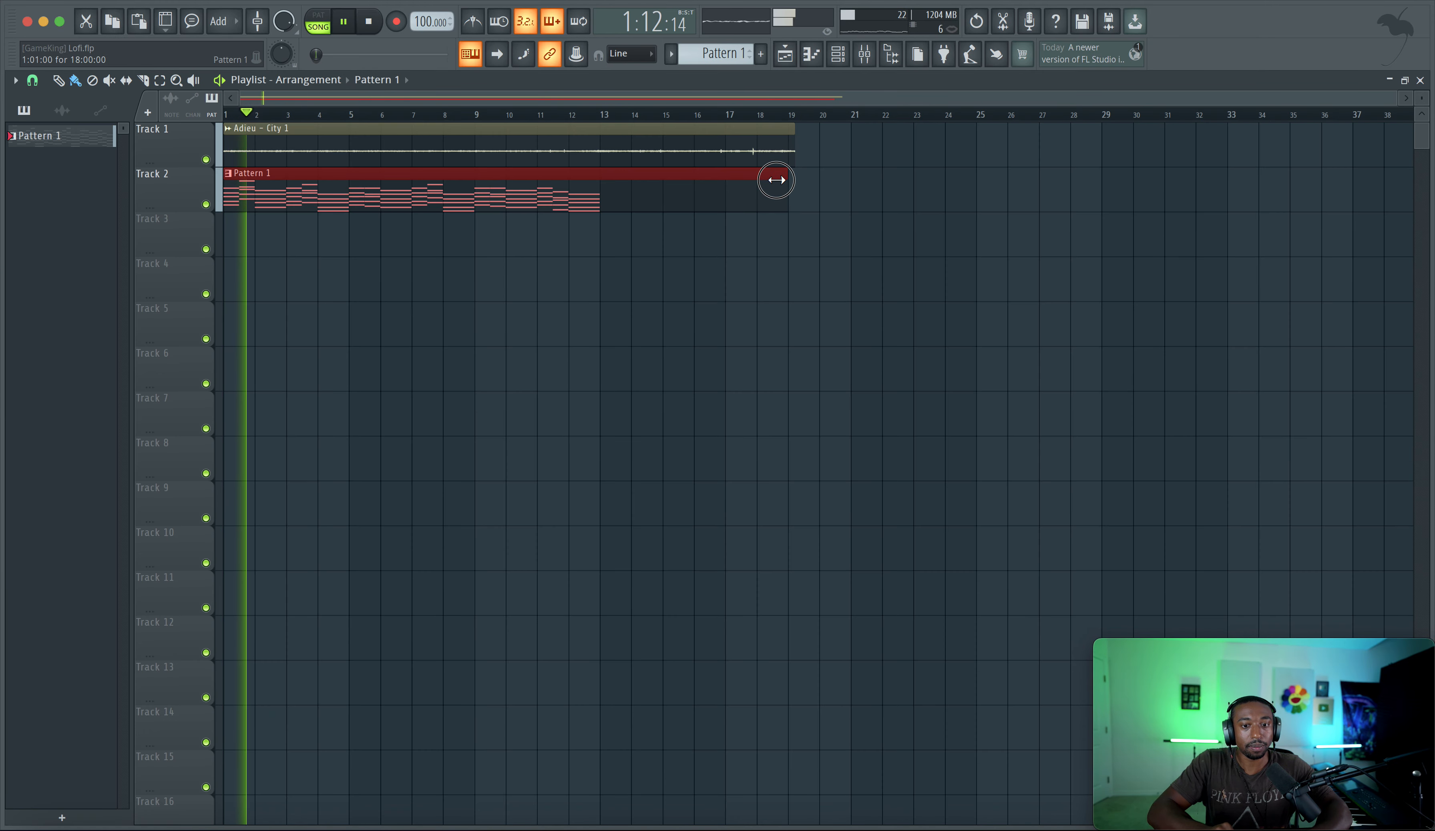
Step: Copy Pattern 1's original chords in bars 1 to 4 to the start of bar 13 and clear the selection
double_click(683, 188)
scroll(387, 311, "down", 5)
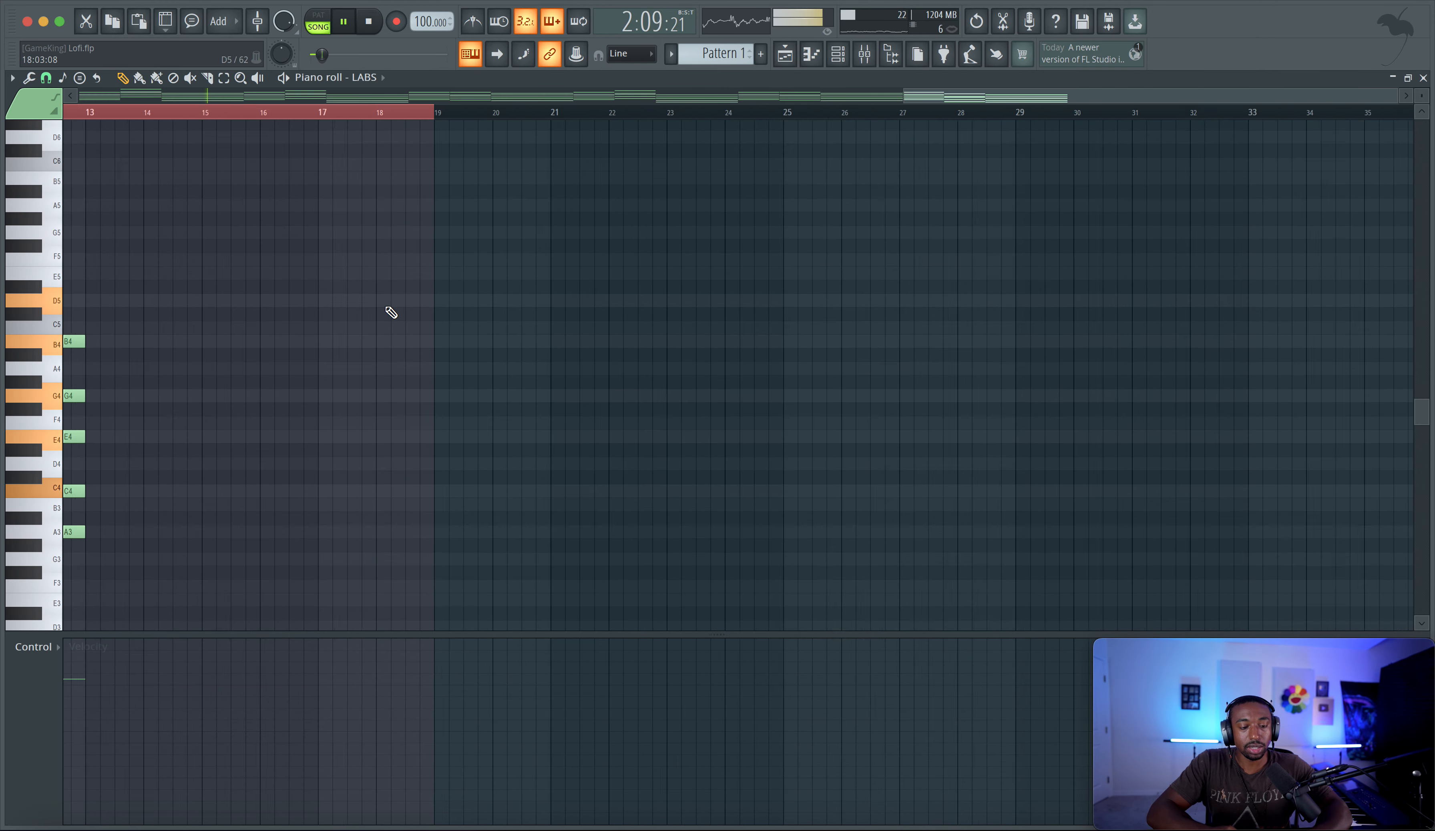
scroll(389, 312, "left", 6)
left_click_drag(532, 511, 357, 194)
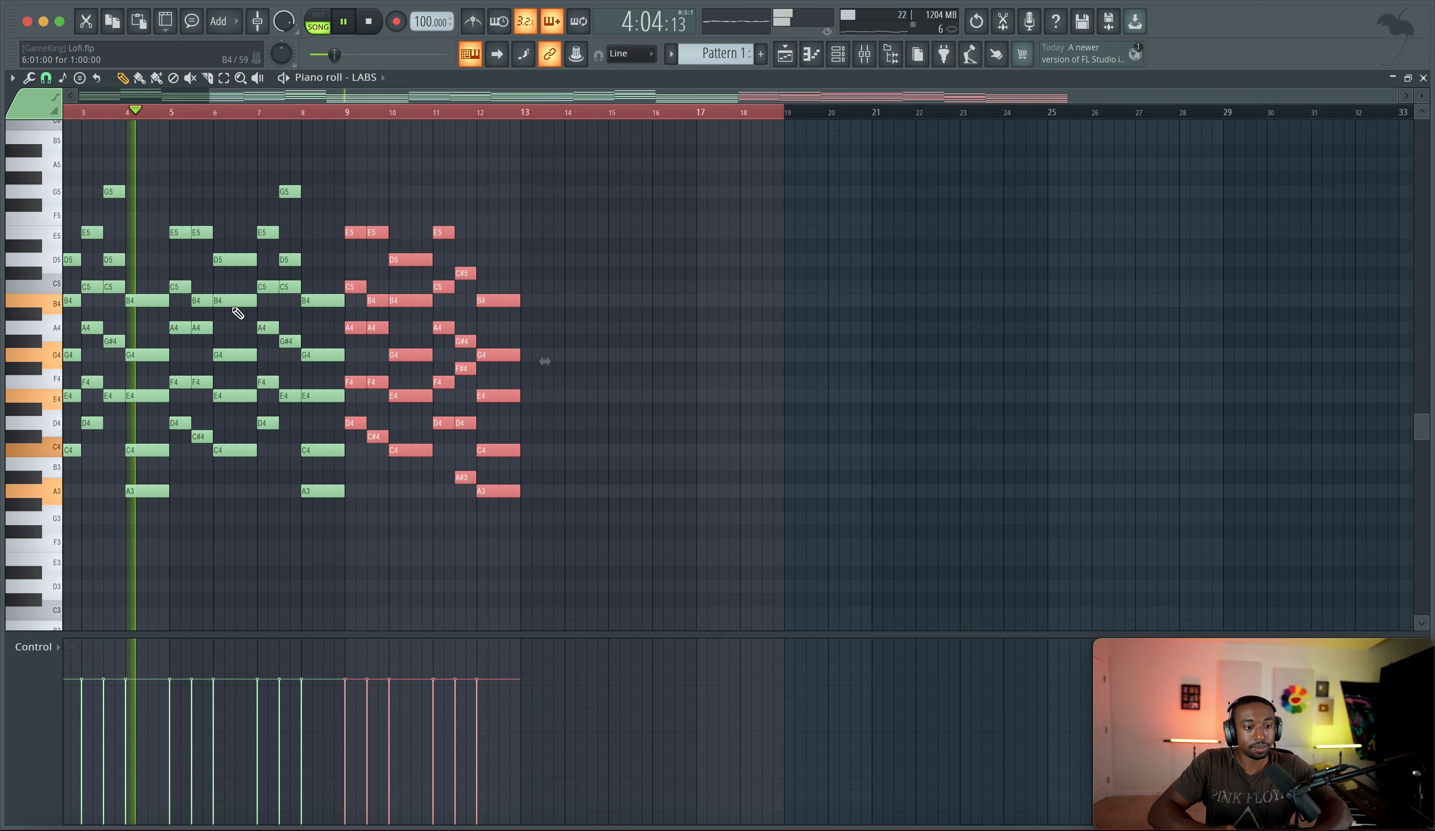
left_click_drag(153, 523, 2, 123)
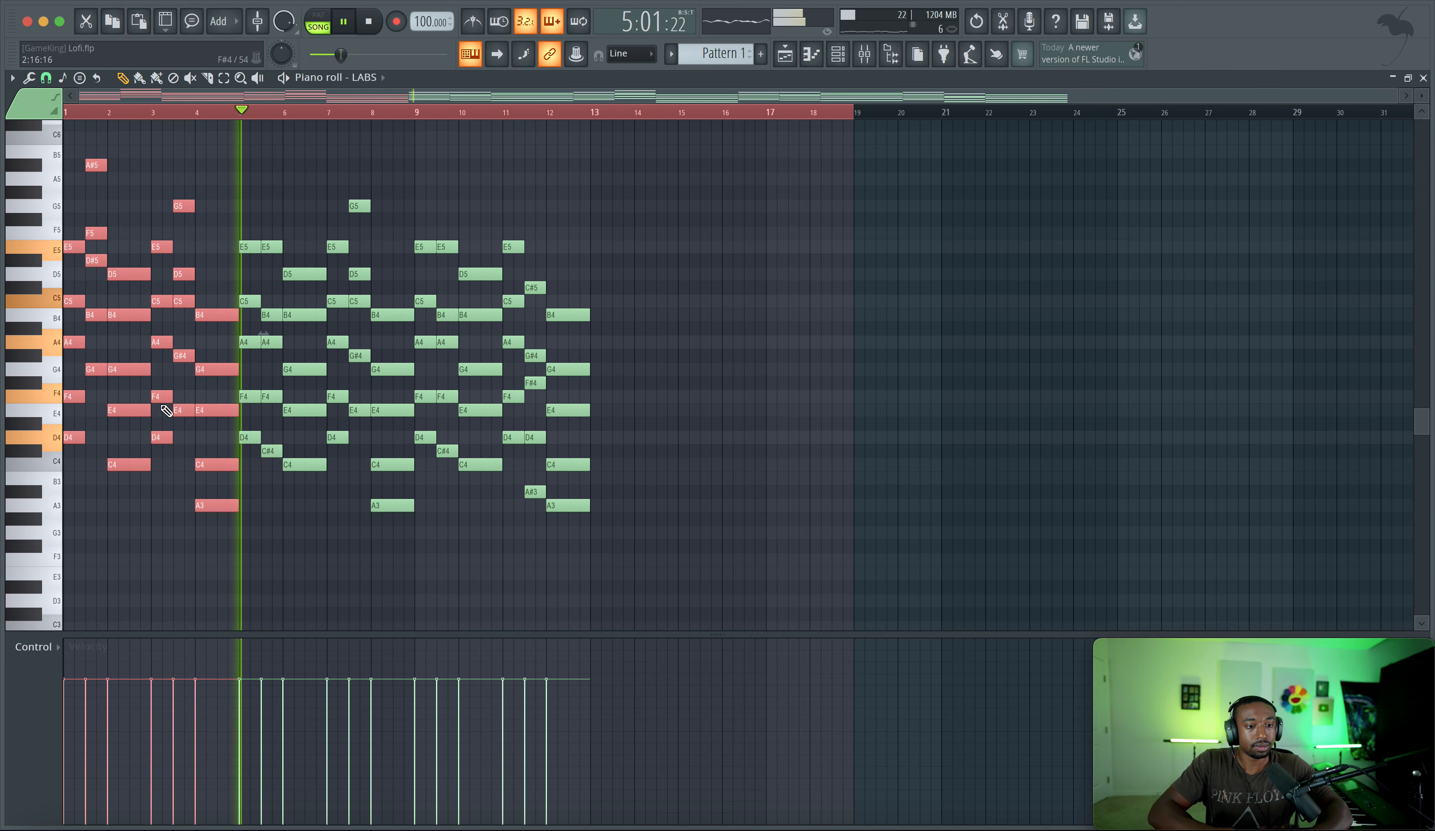
left_click_drag(125, 466, 652, 465)
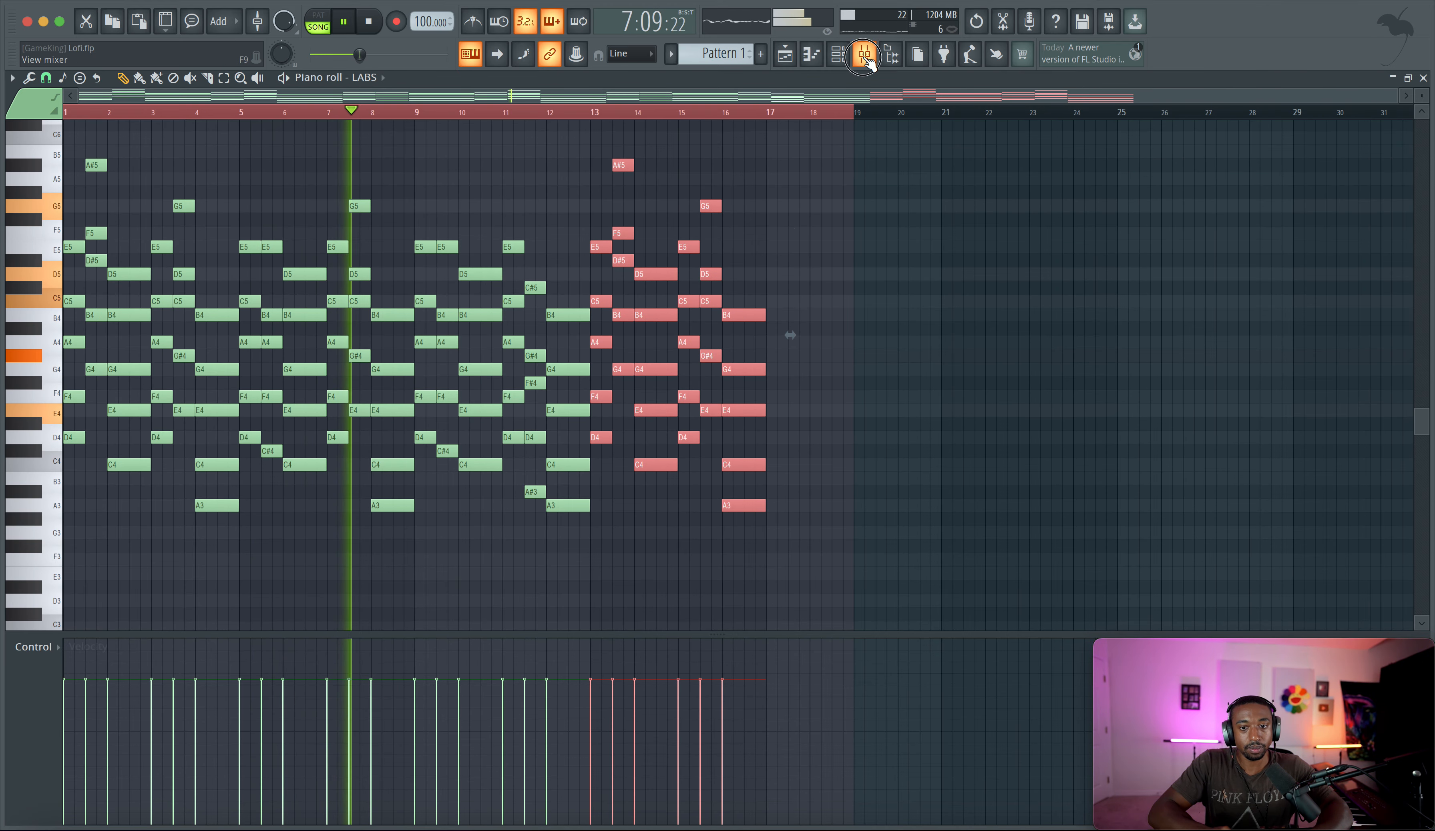
key("F9")
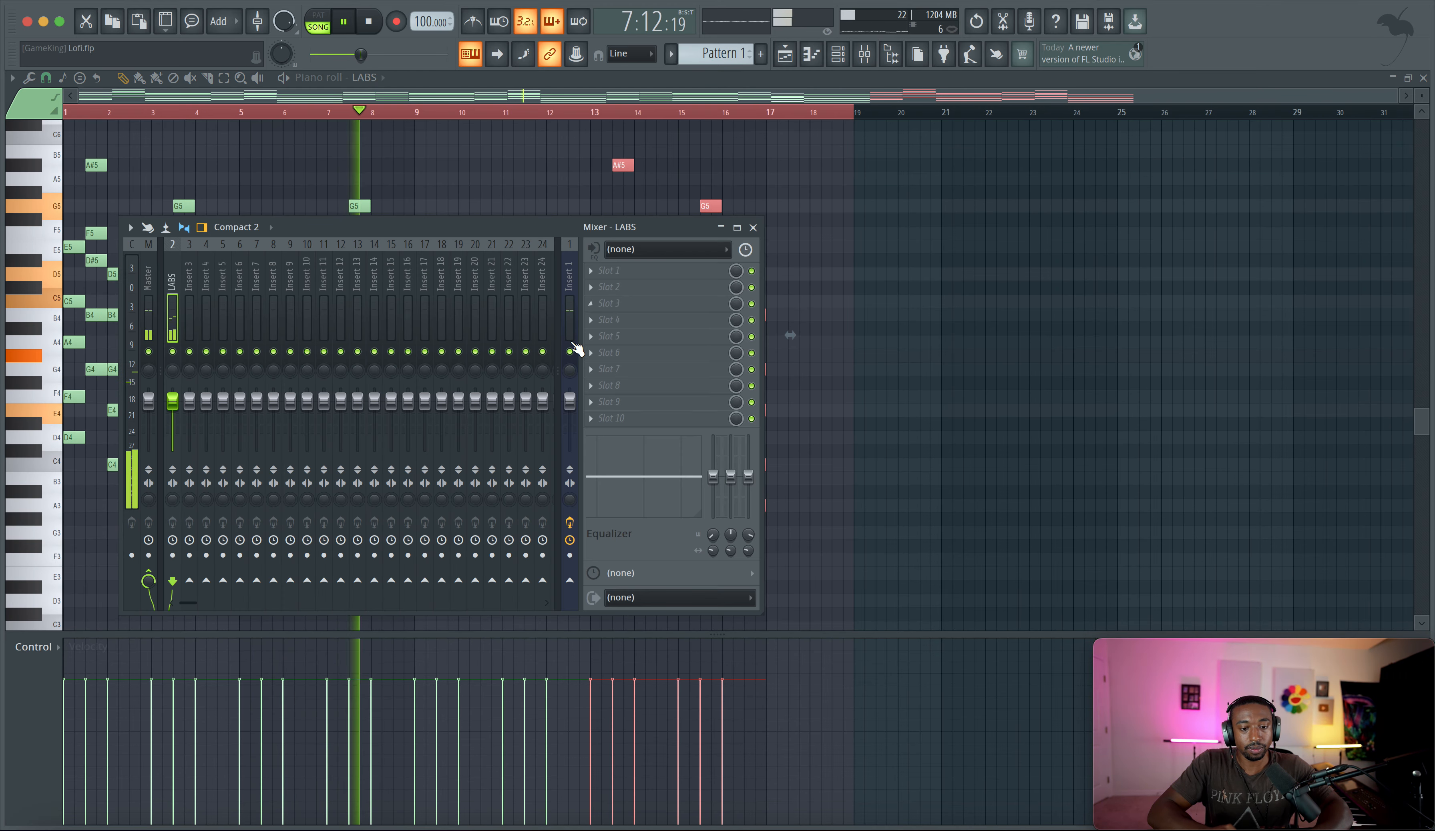
left_click(961, 262)
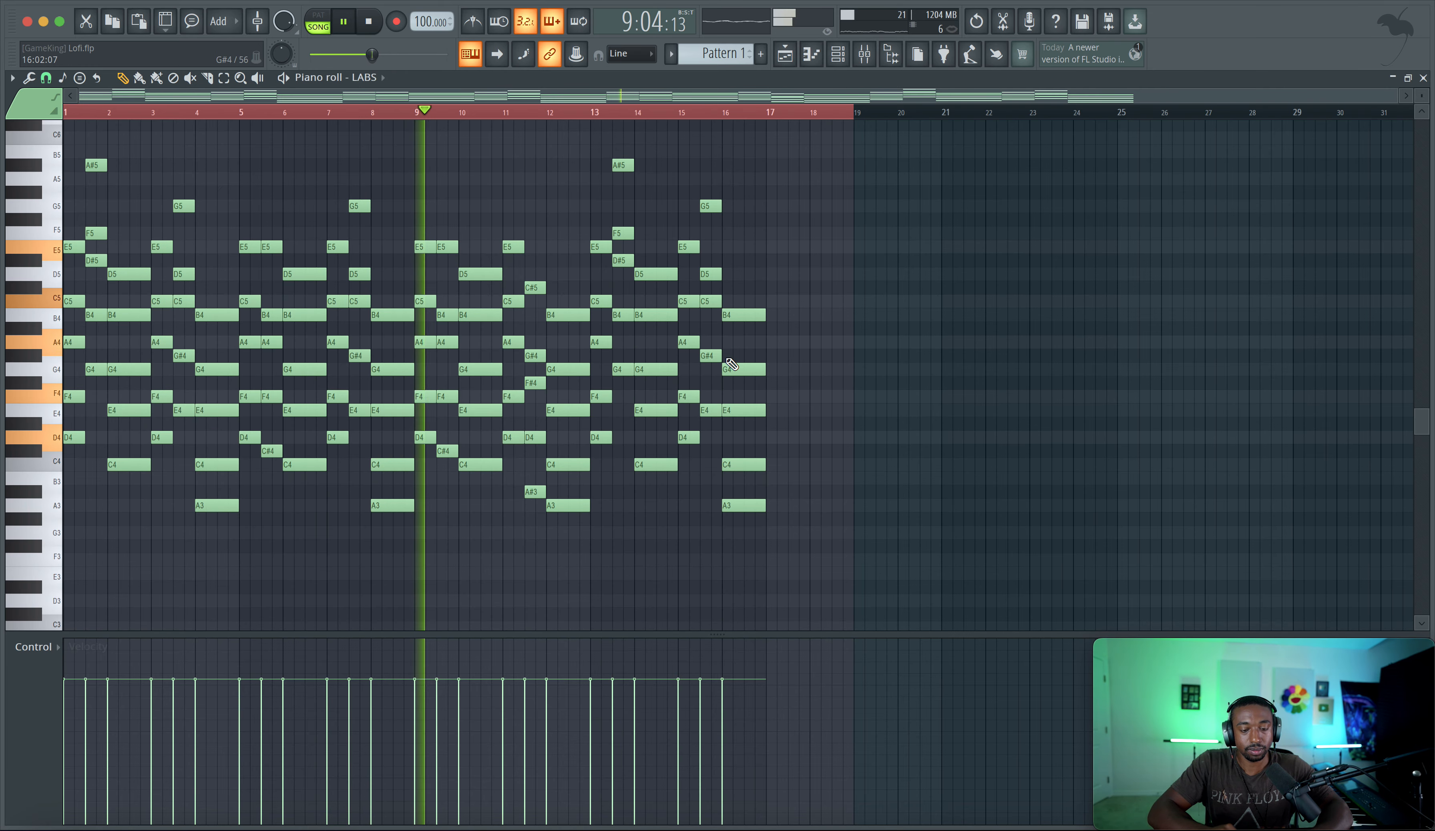
Step: Lower the second chord in bar 13 by six semitones and clear the note selection
left_click_drag(625, 387, 623, 164)
key("Down")
key("Down")
key("Down")
key("Down")
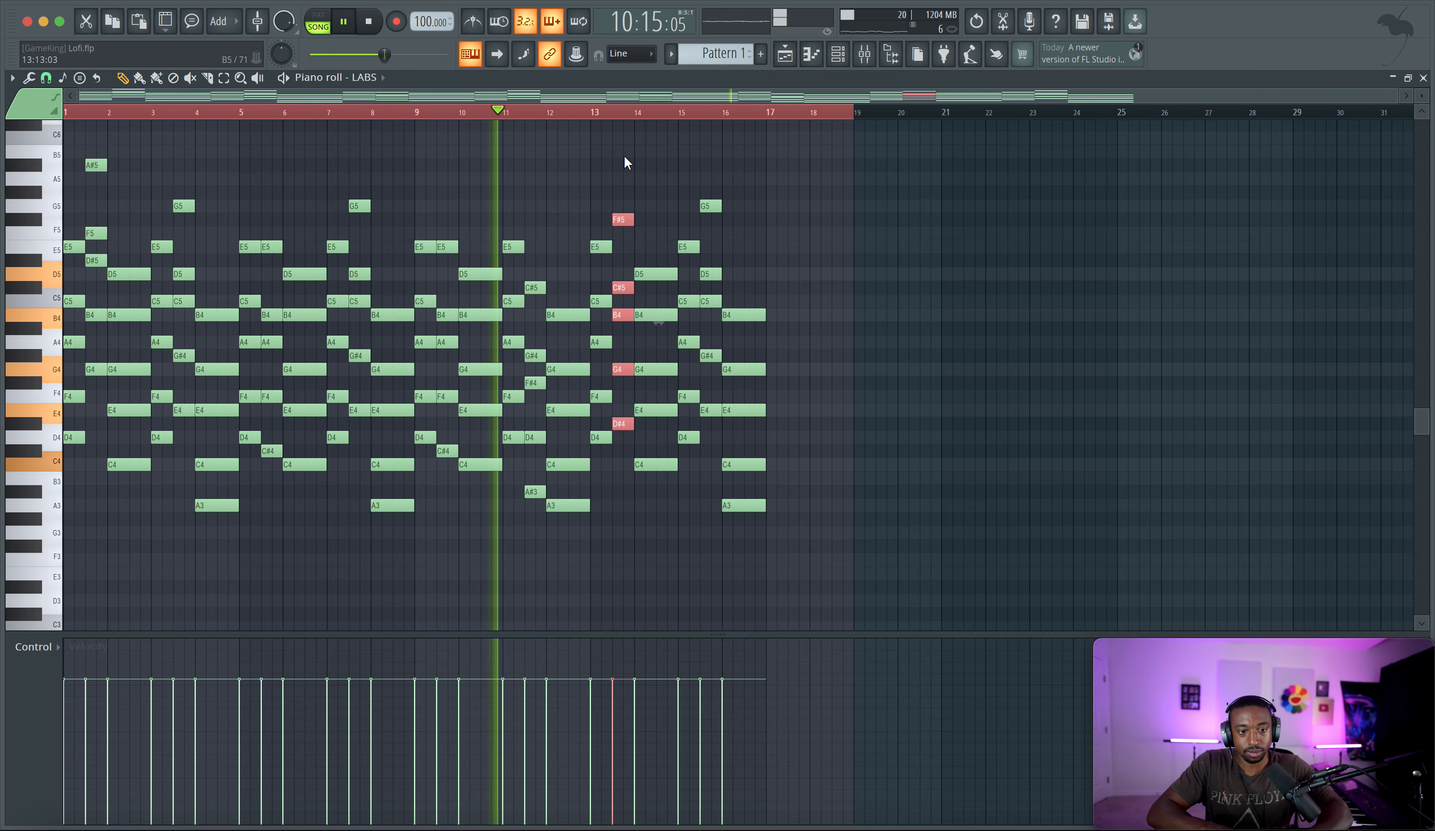
key("Down")
key("Down")
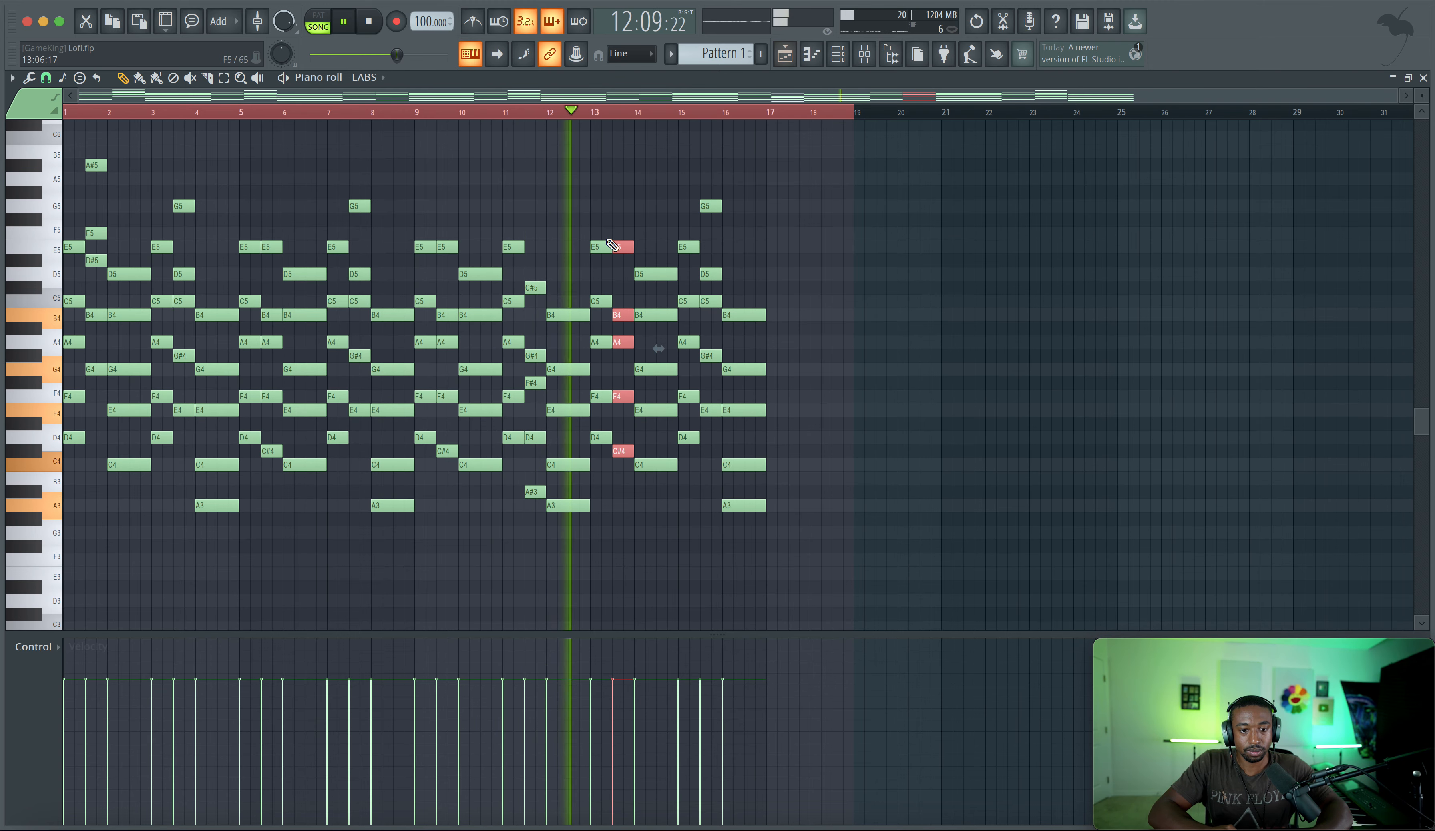
left_click_drag(538, 263, 535, 508)
right_click(651, 539)
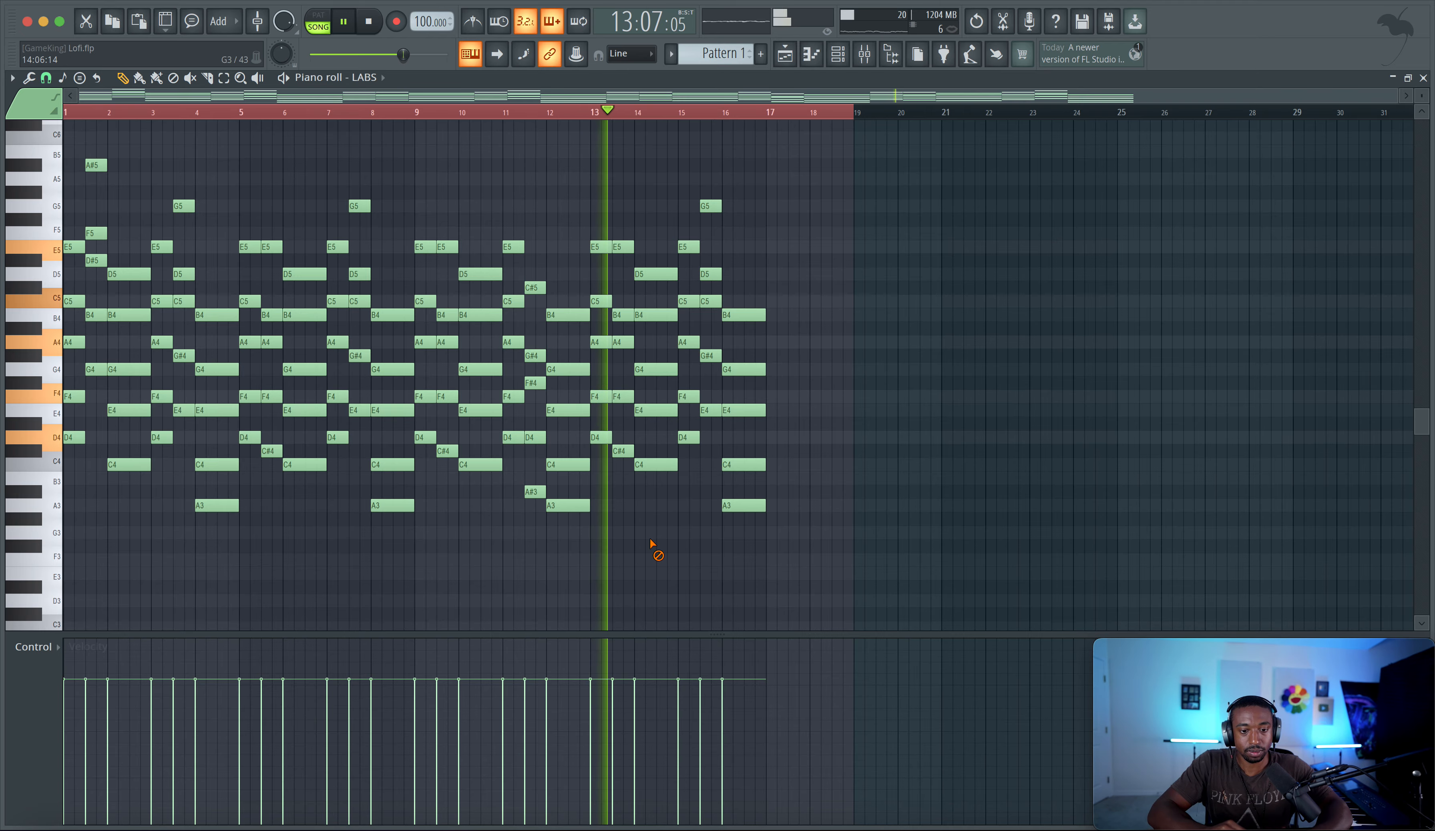
Step: Slice the Adieu - City 1 and Pattern 1 playlist clips at bar 17 and remove the excess beyond it
left_click(785, 55)
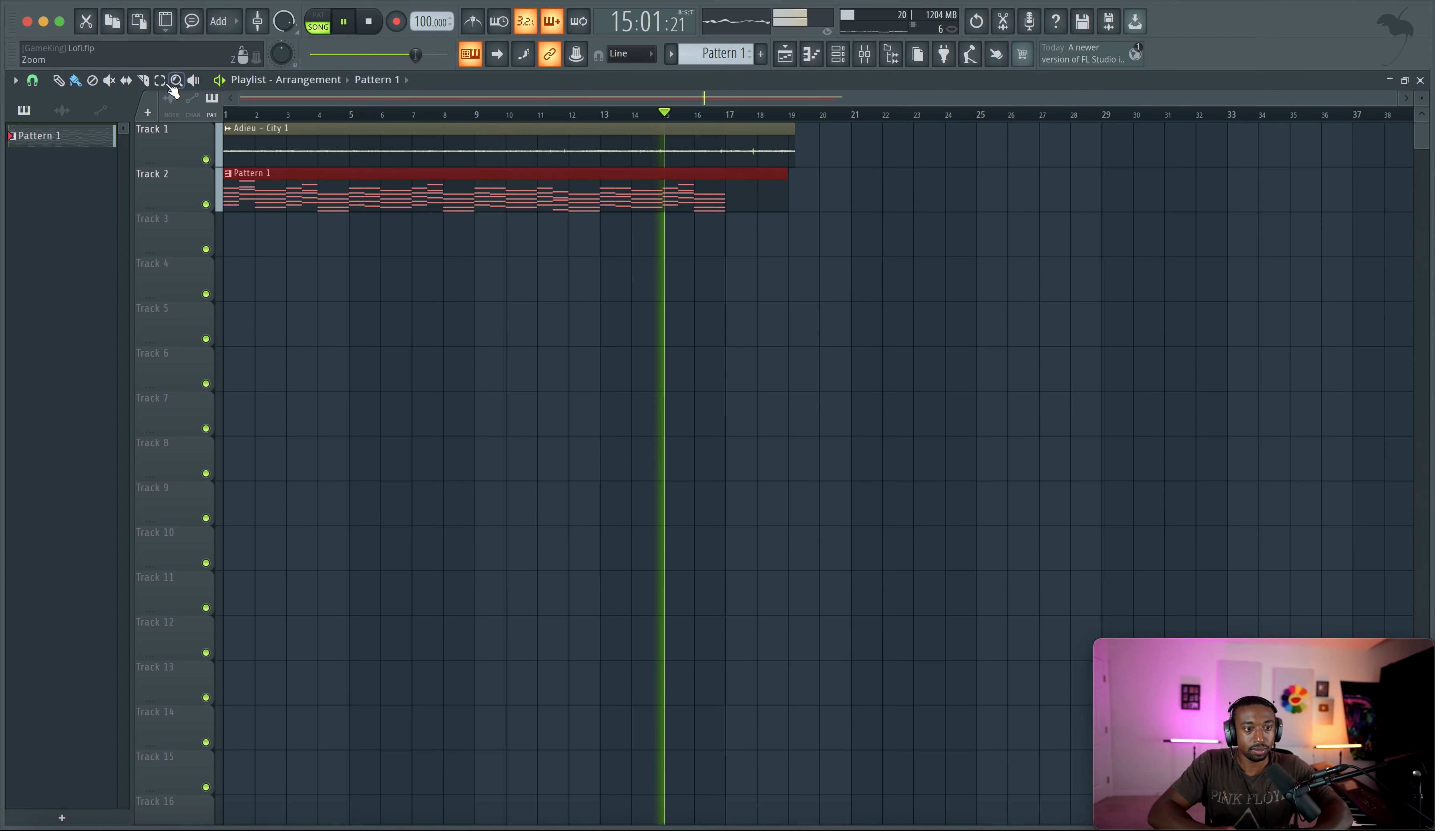
left_click(143, 81)
left_click_drag(728, 137, 727, 214)
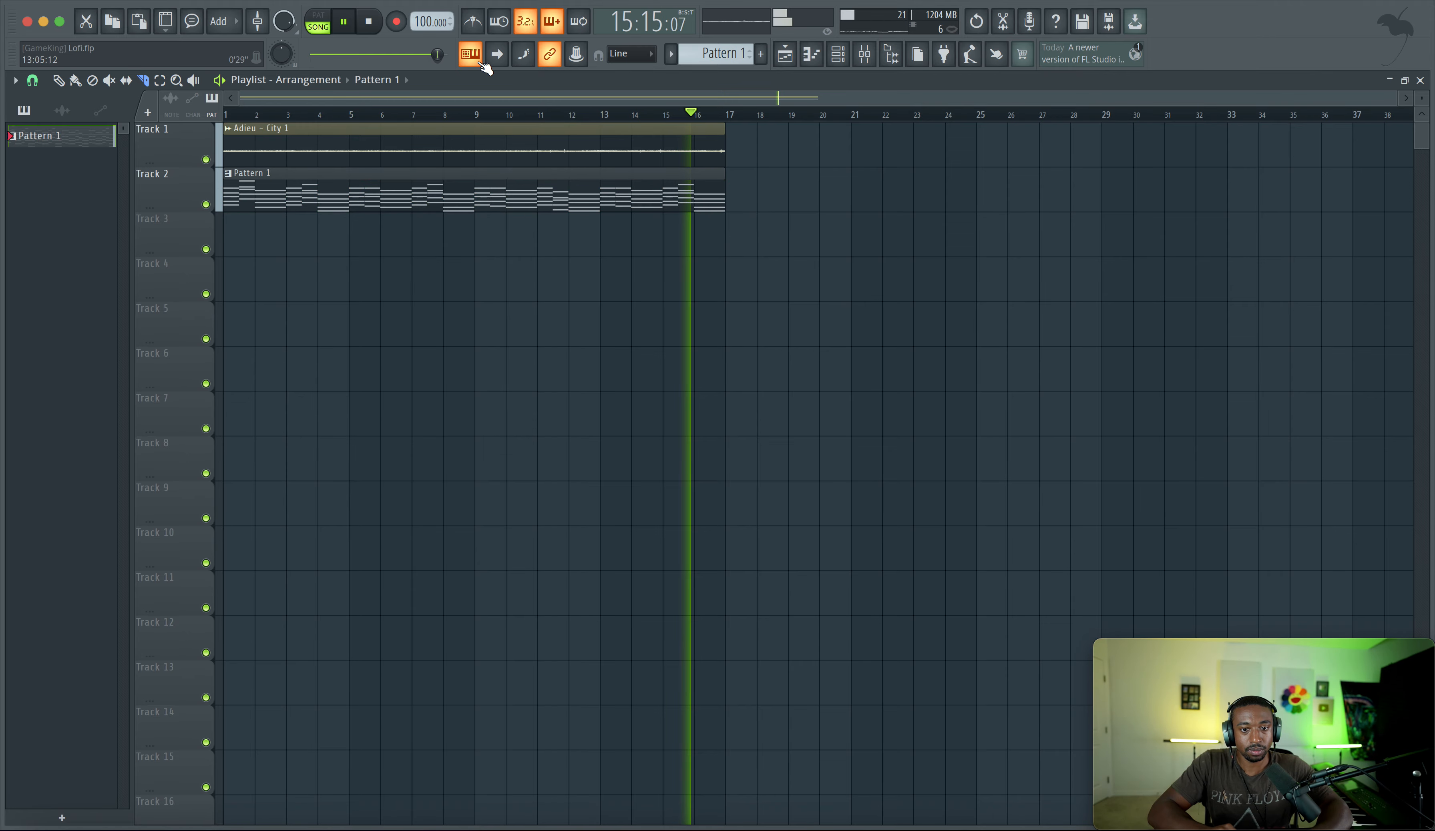
Step: Clone the LABS channel in the channel rack and close the clone's plugin window
left_click(864, 54)
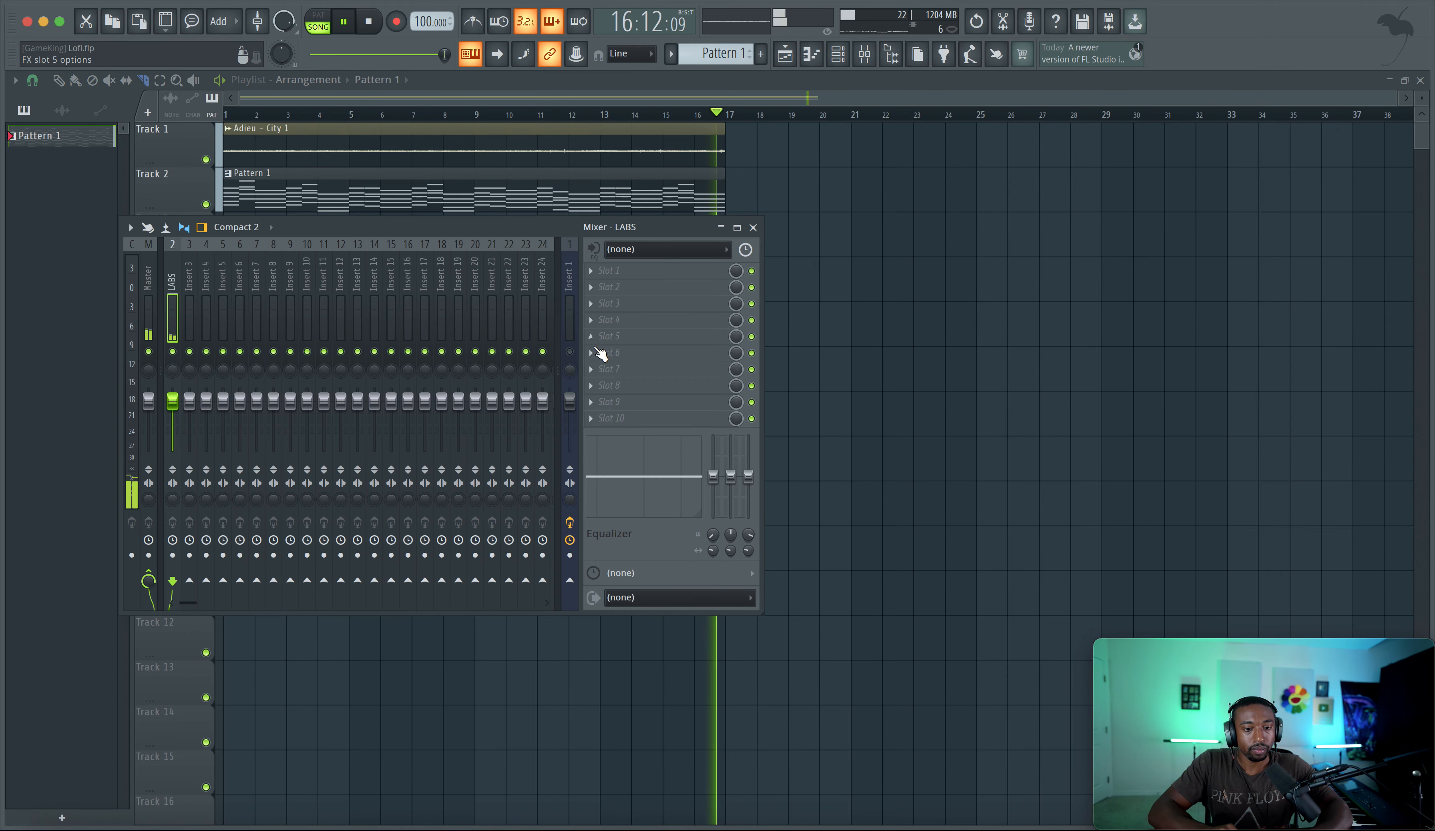
left_click(840, 55)
right_click(195, 186)
key("c")
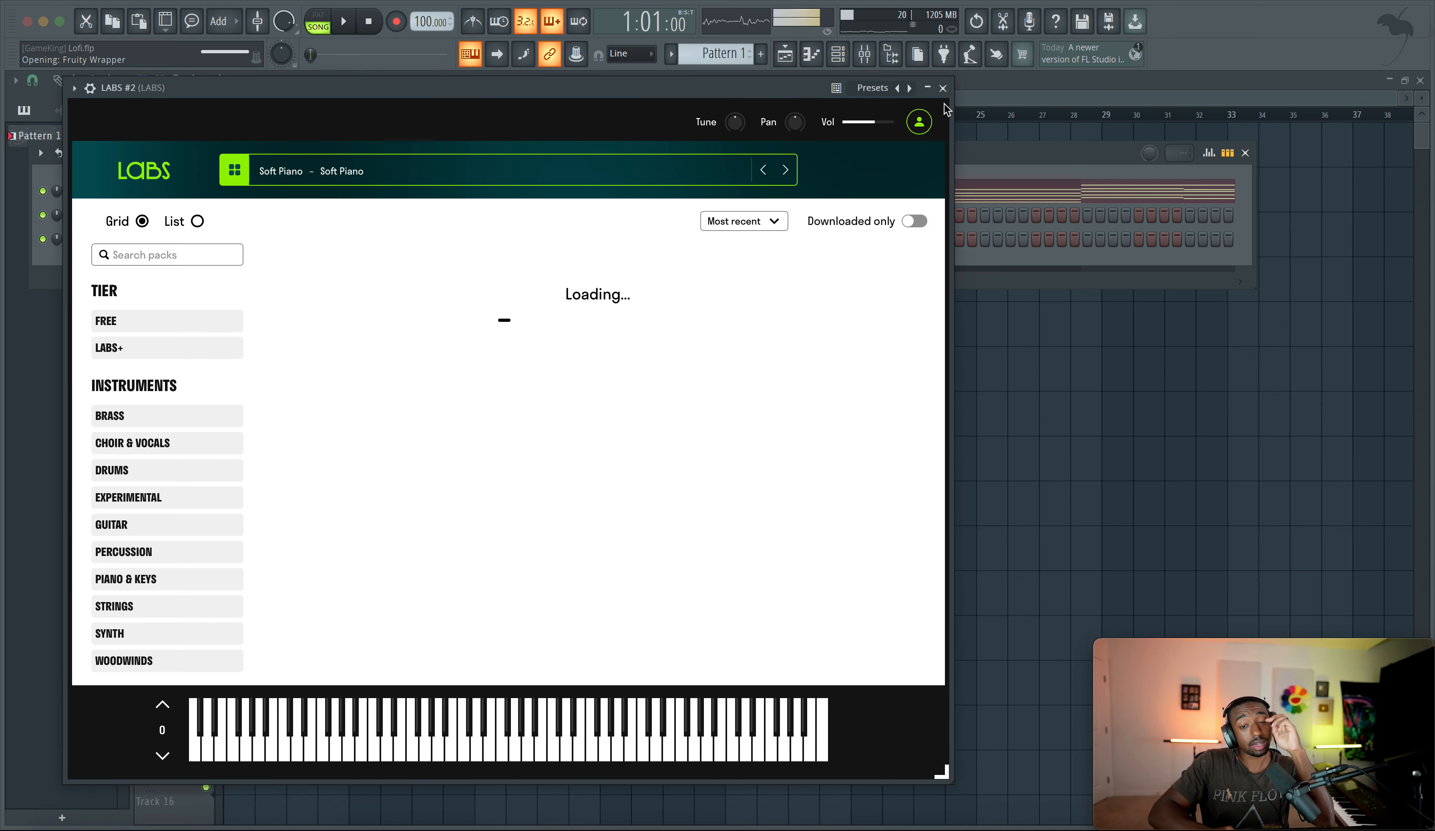
key("Escape")
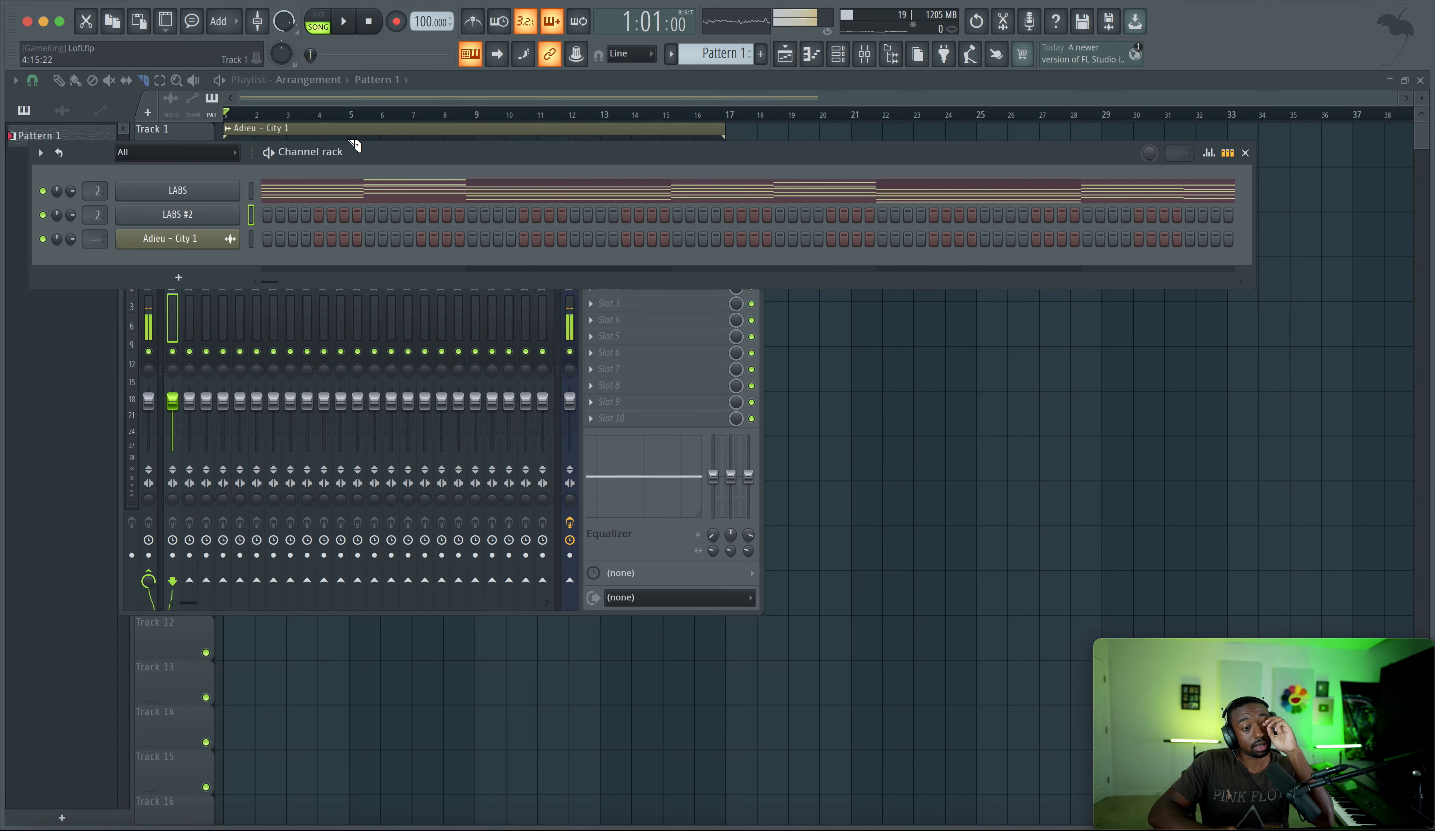
left_click(201, 214)
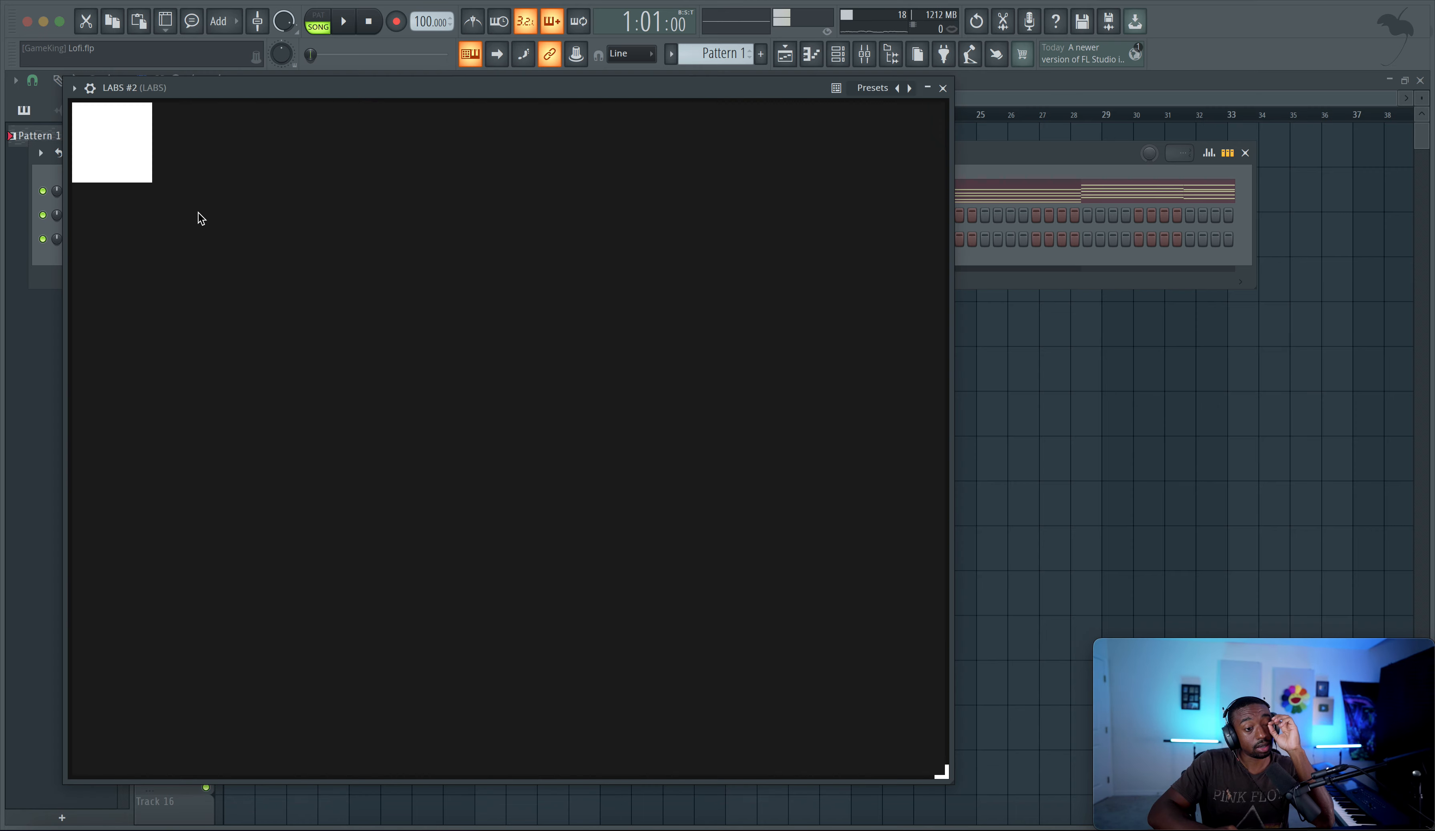
left_click(943, 89)
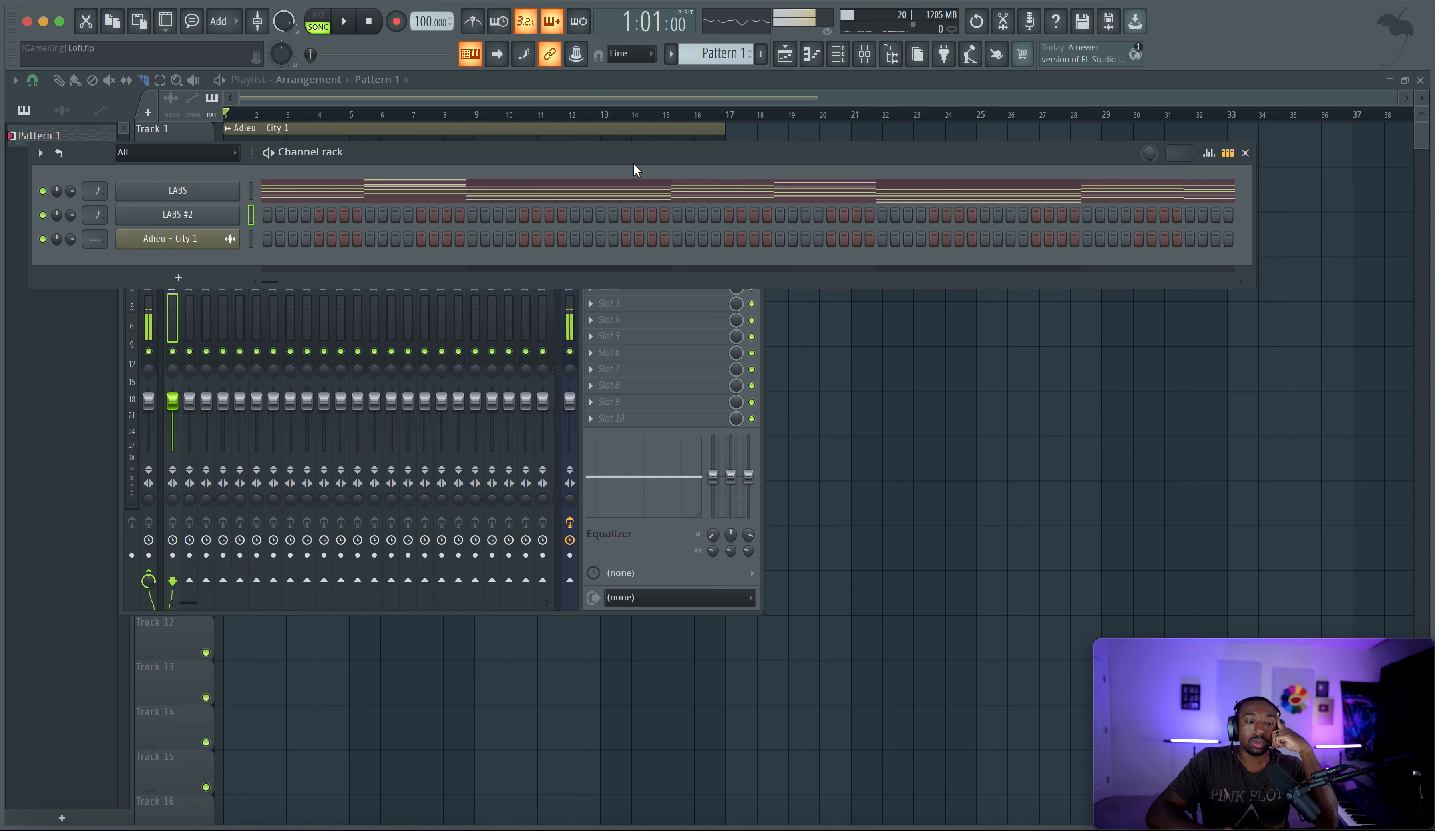
Step: Set the typing keyboard layout to Major Pentatonic
right_click(471, 59)
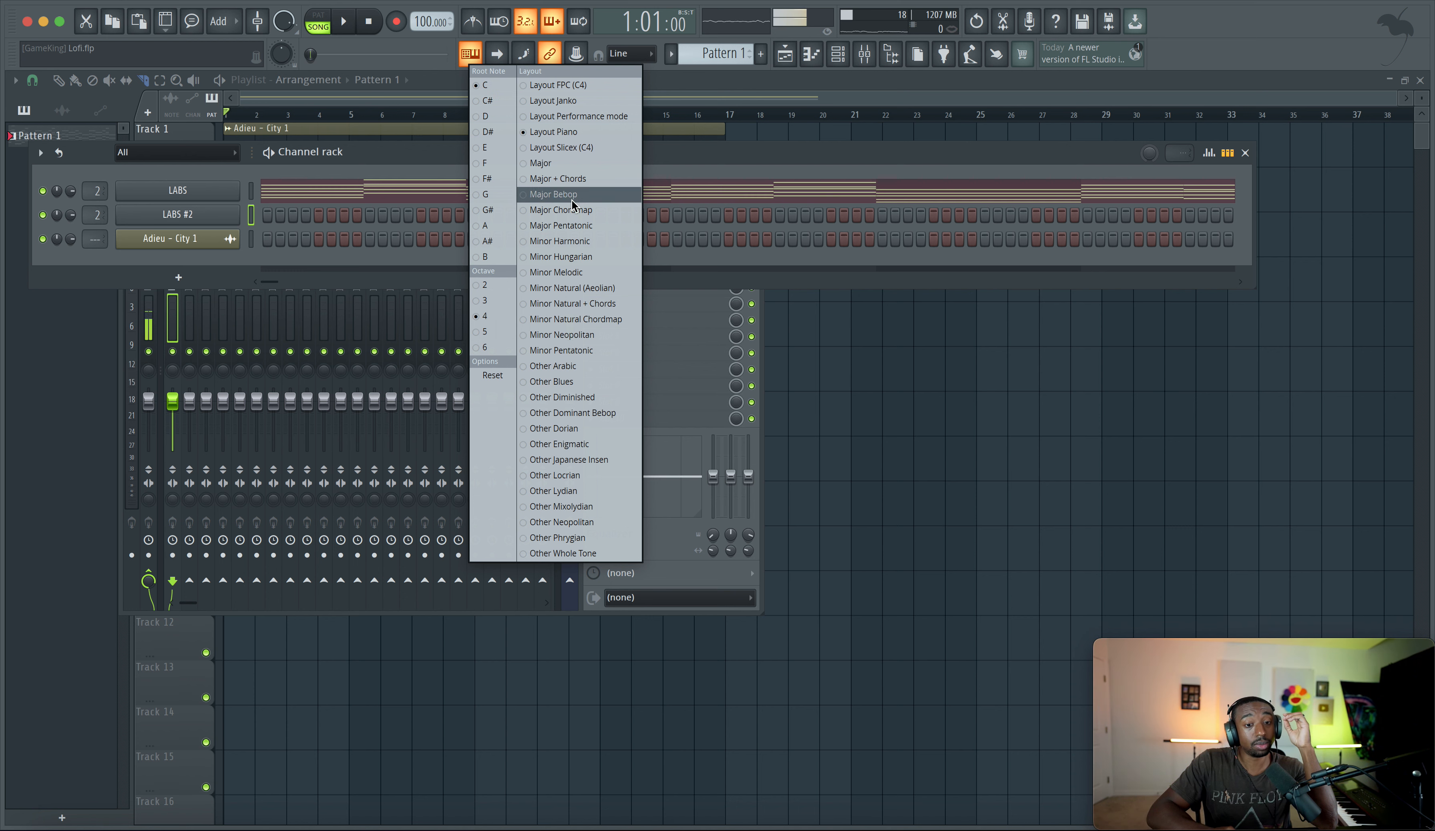
left_click(587, 226)
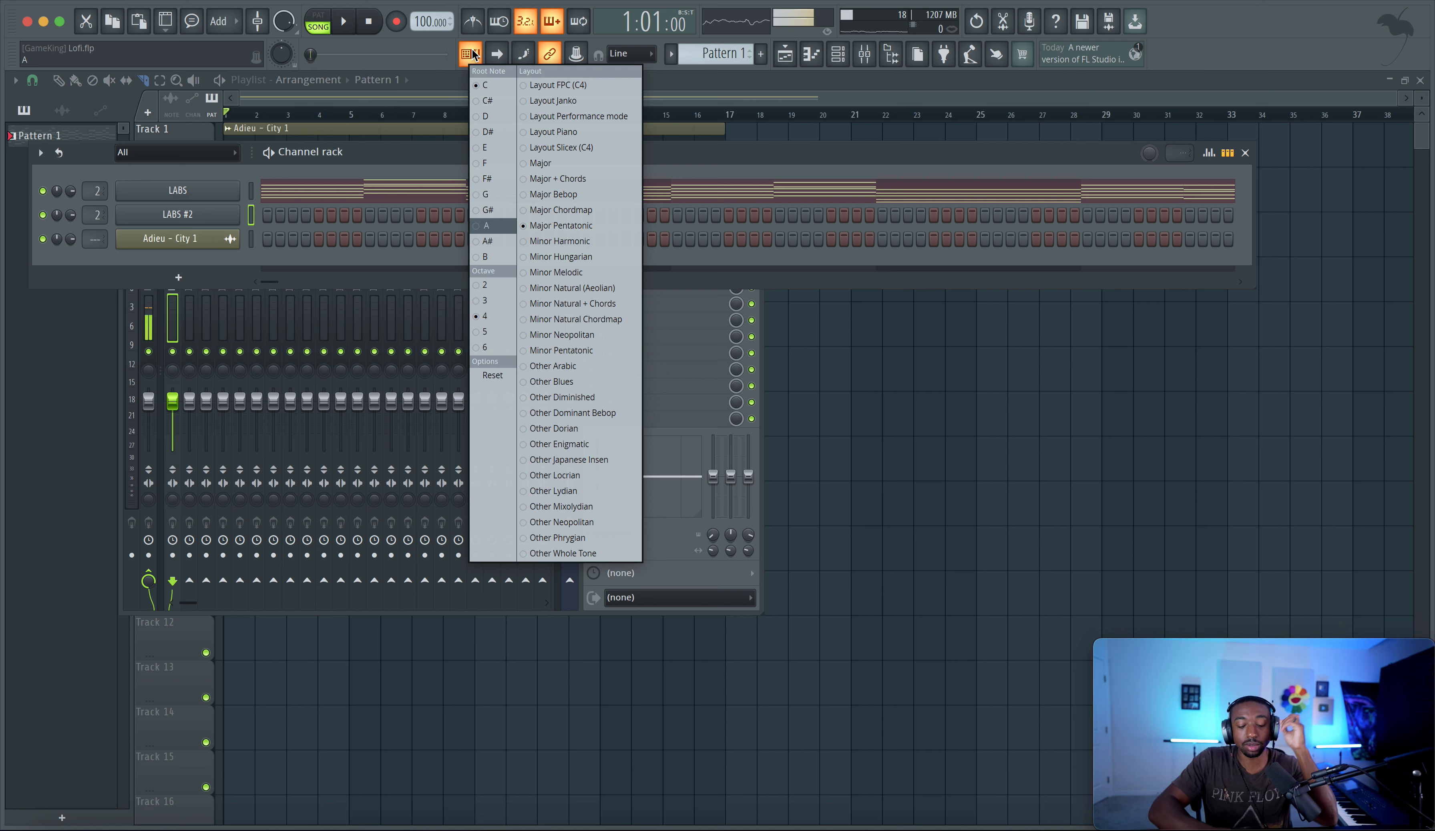
left_click(261, 217)
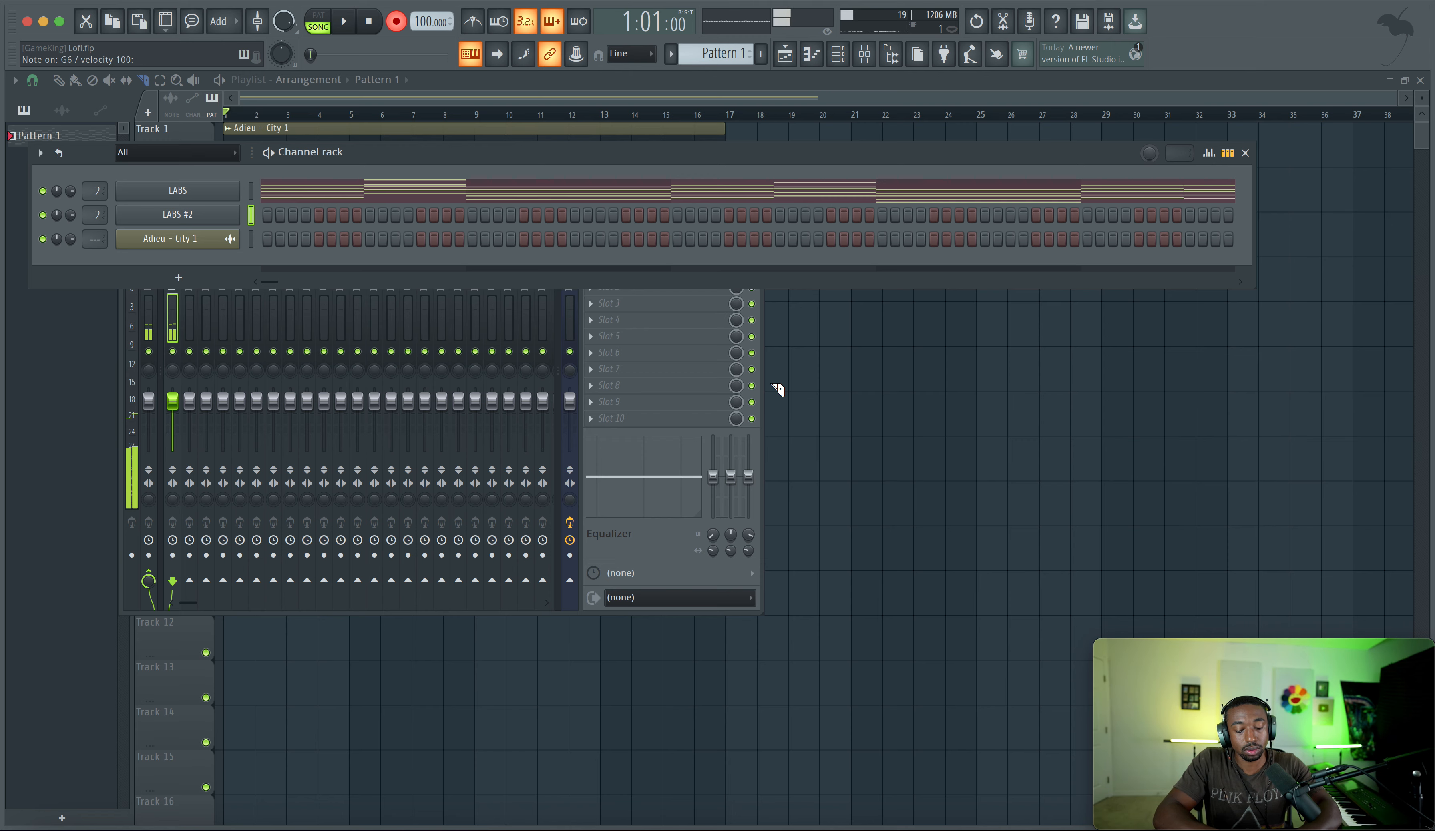
Step: Undo the first melody take and record a new pentatonic melody on LABS #2 over the chords with the metronome on
left_click(817, 395)
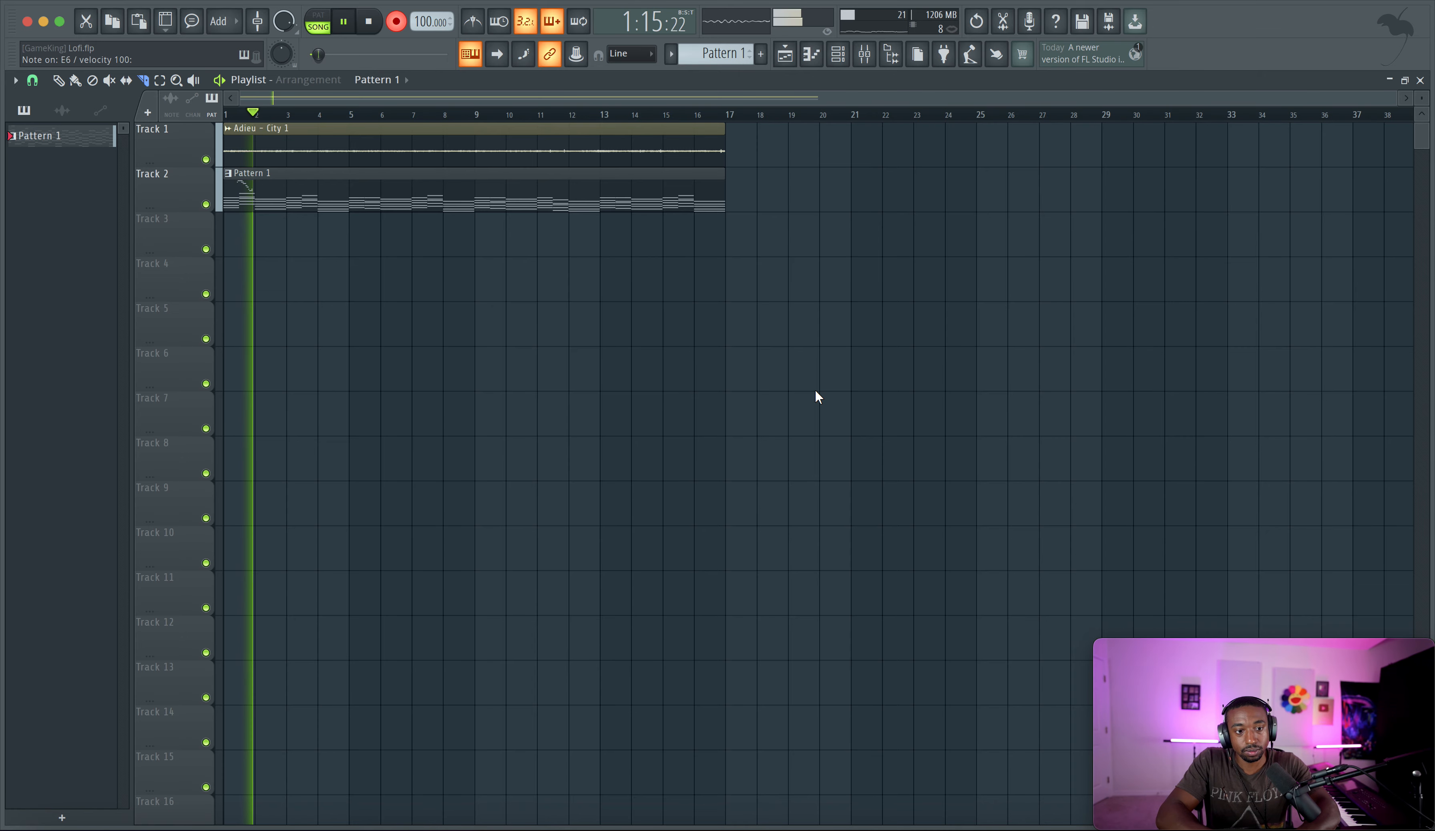
key("space")
key("super+z")
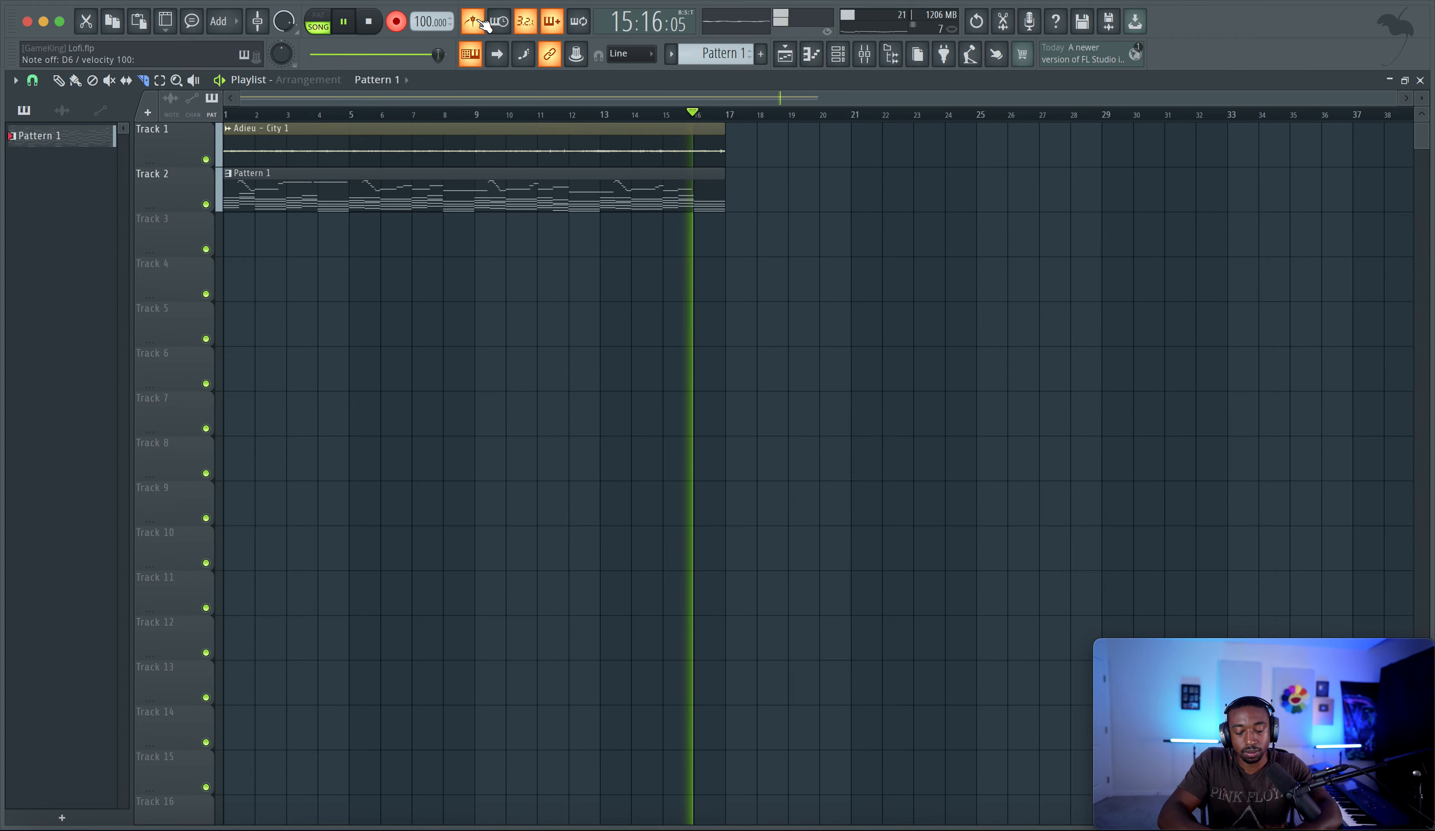
key("space")
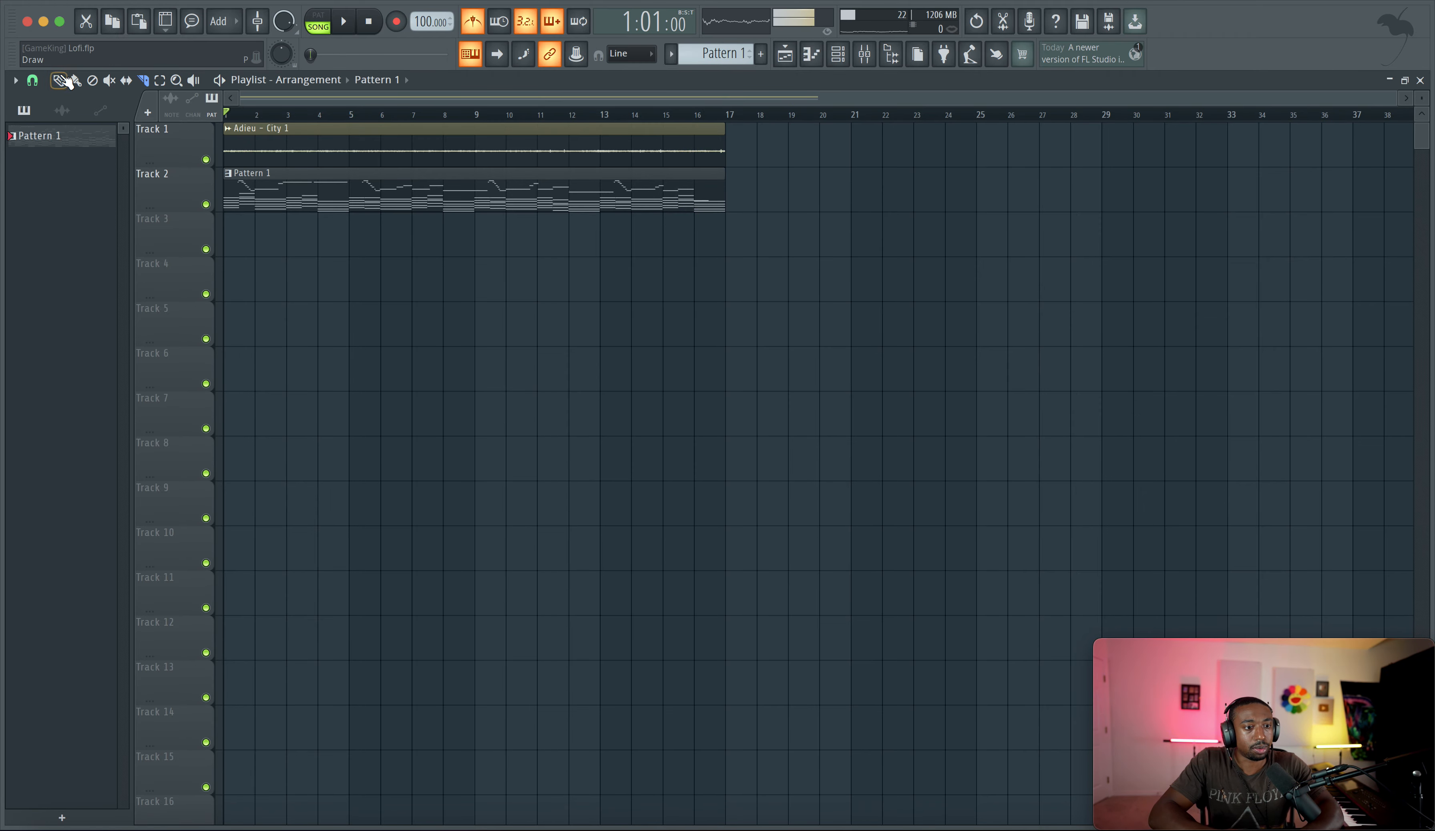
Step: Open the LABS #2 melody in the piano roll and move its last note, in bar 16, to A5
double_click(512, 181)
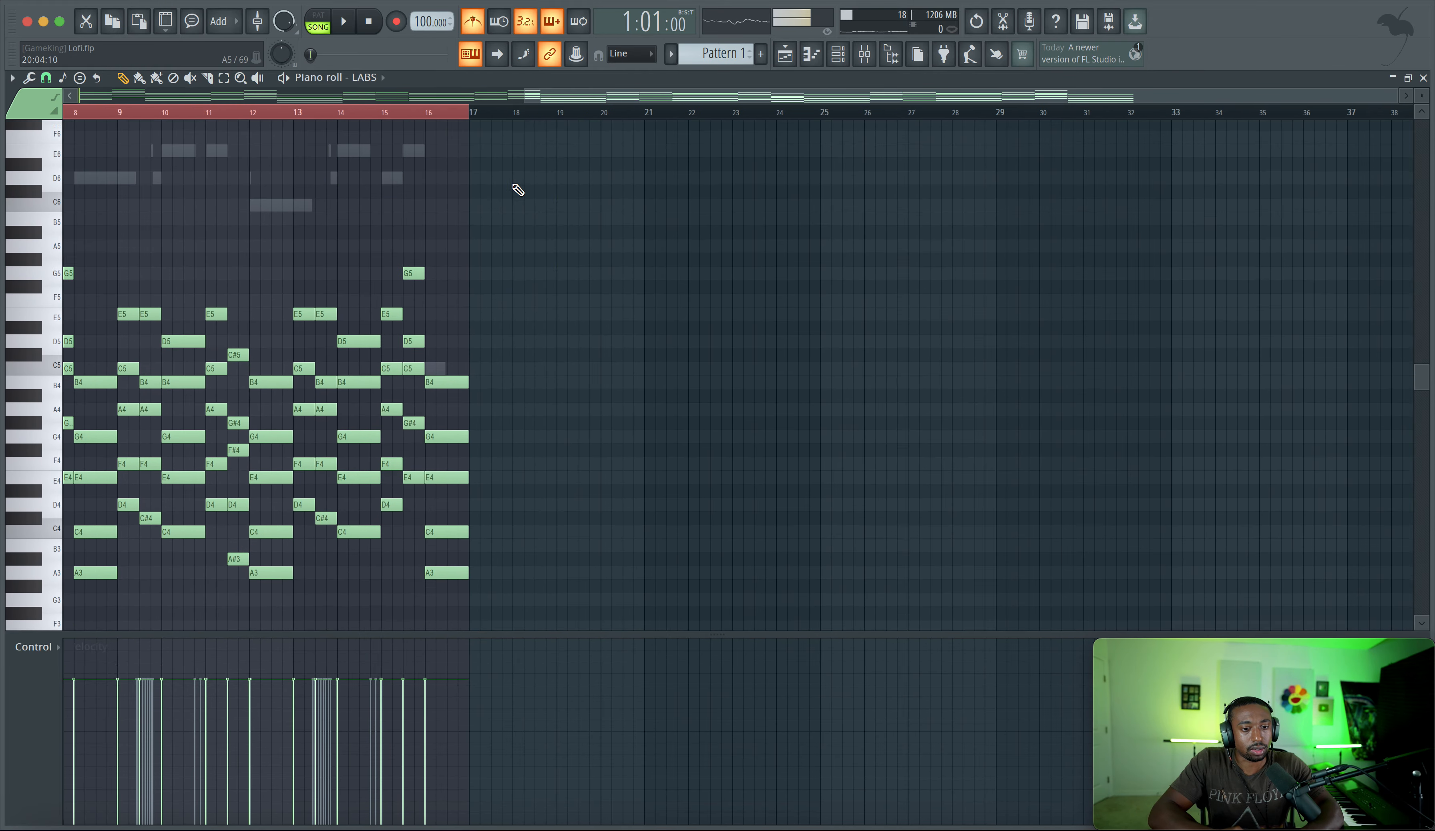
left_click(849, 51)
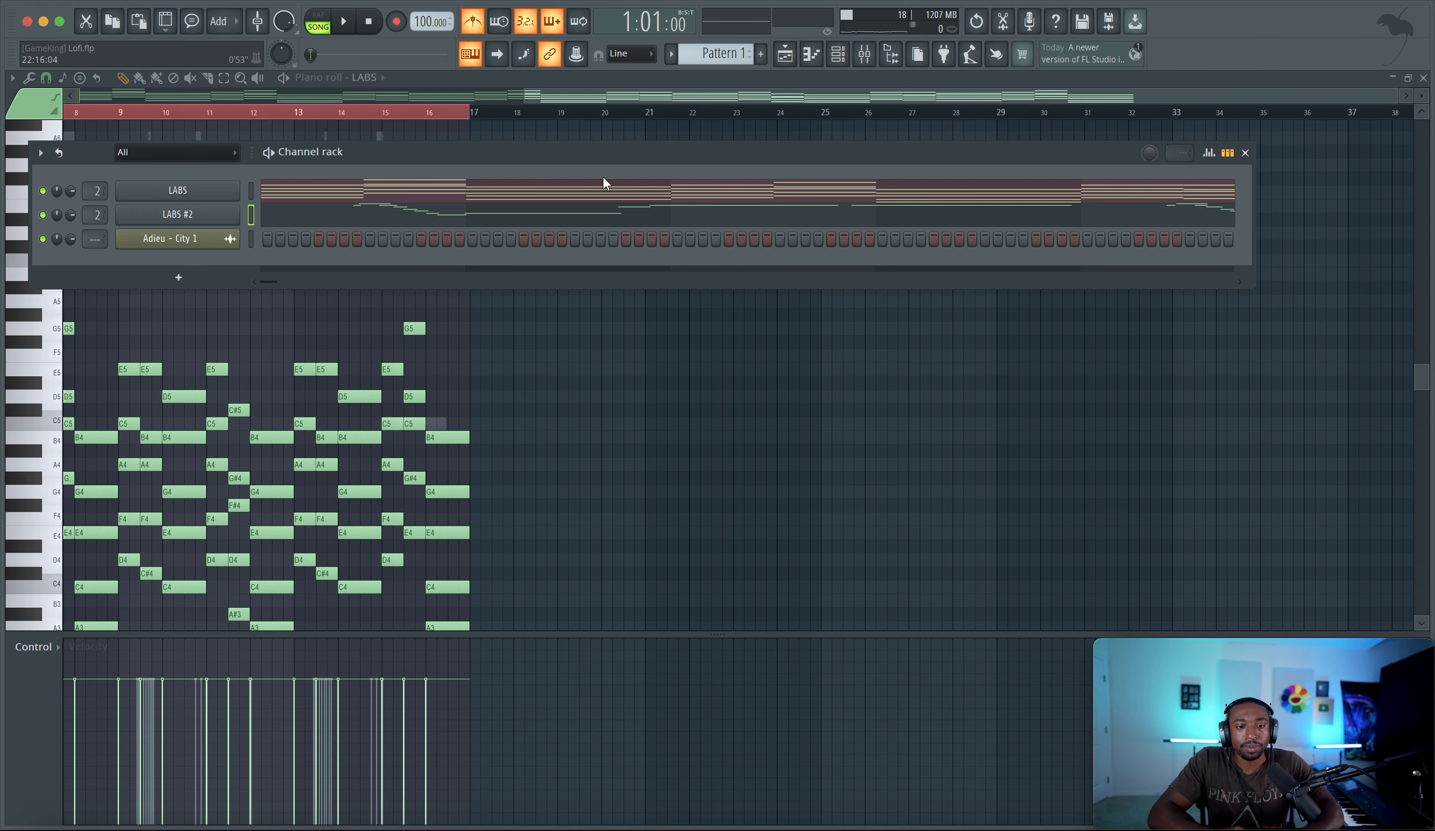
left_click(607, 207)
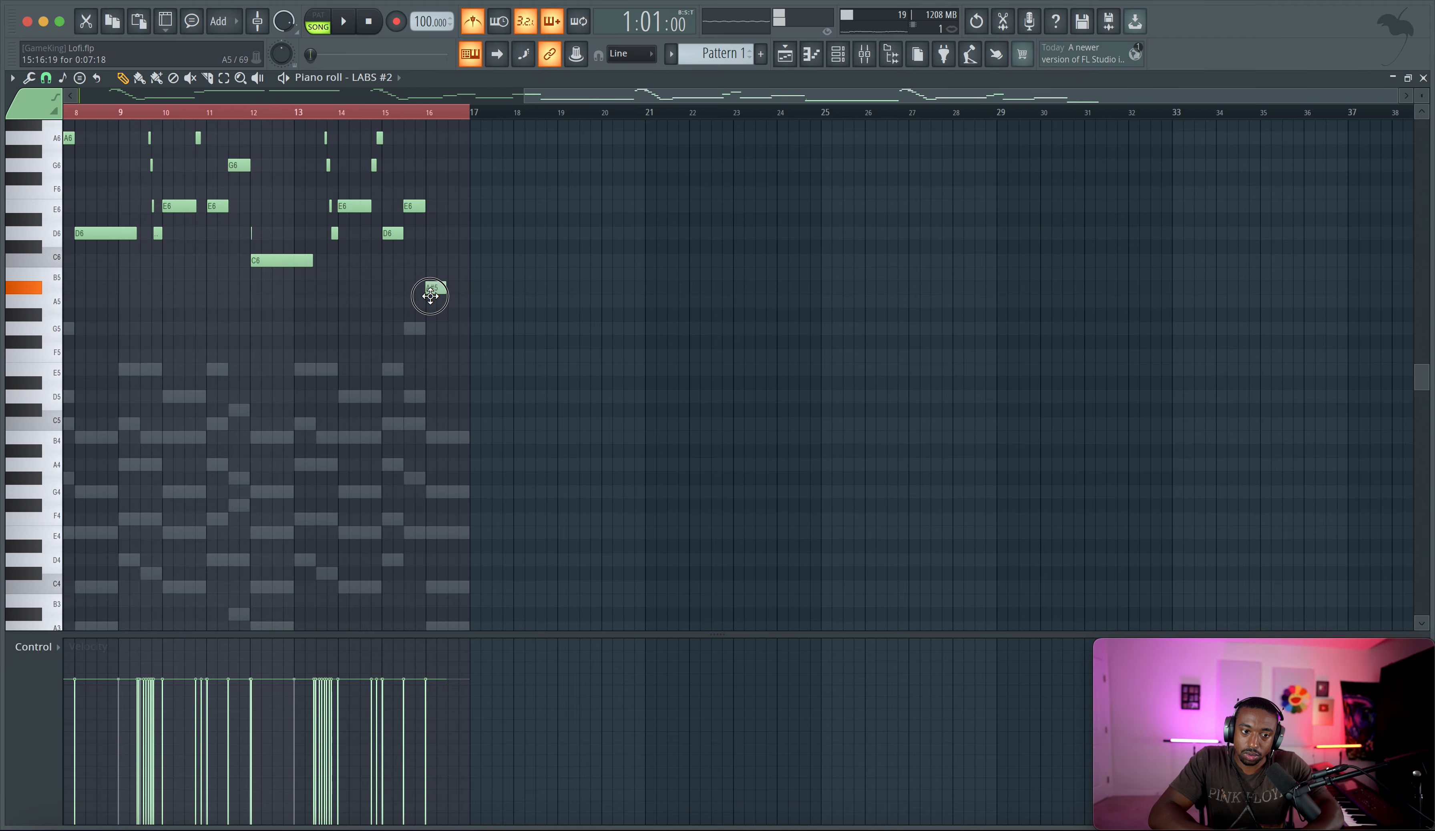
Step: Play back the recorded melody with the chords from the start, with the metronome turned off
key("space")
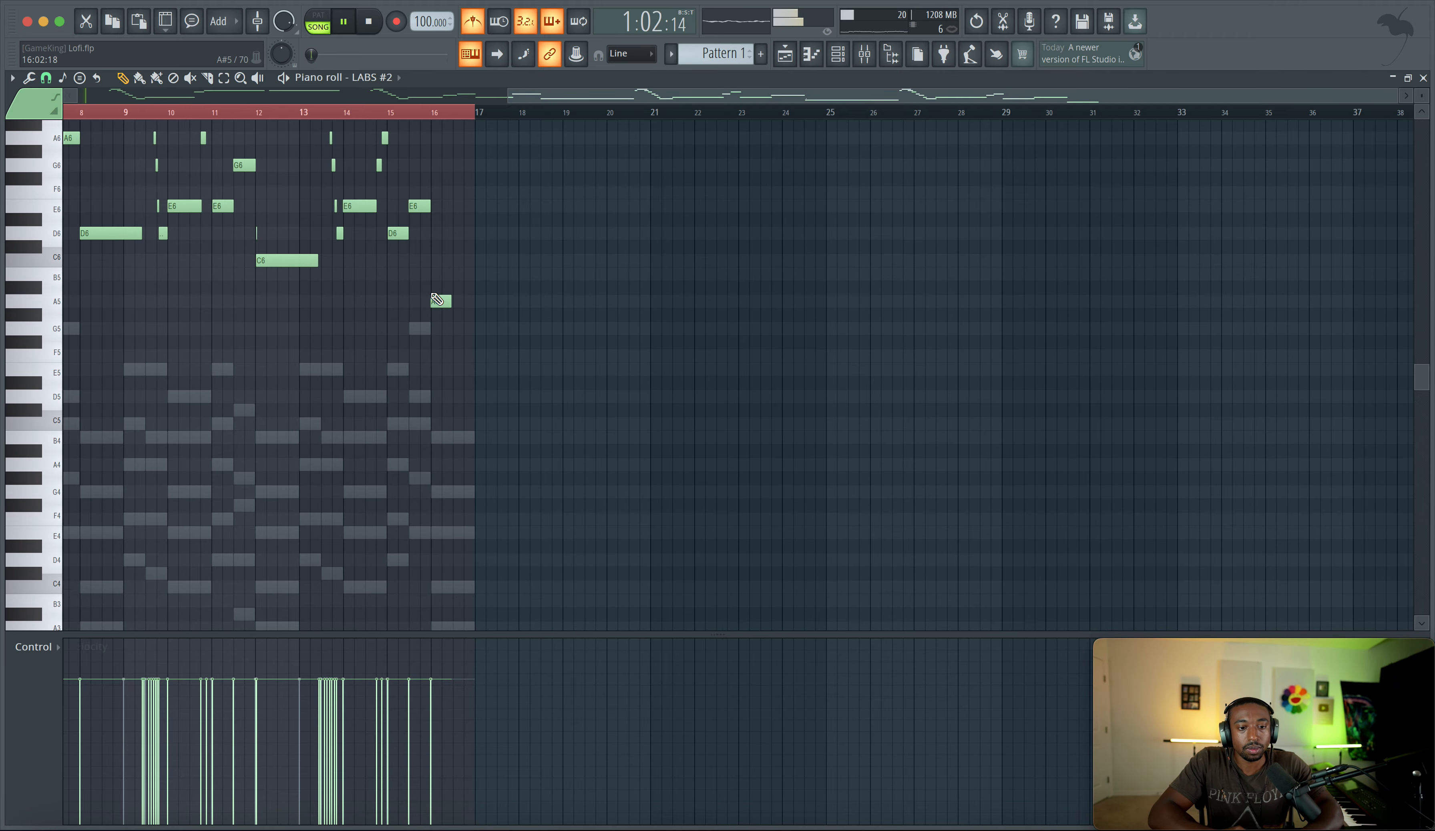
scroll(328, 205, "up", 5)
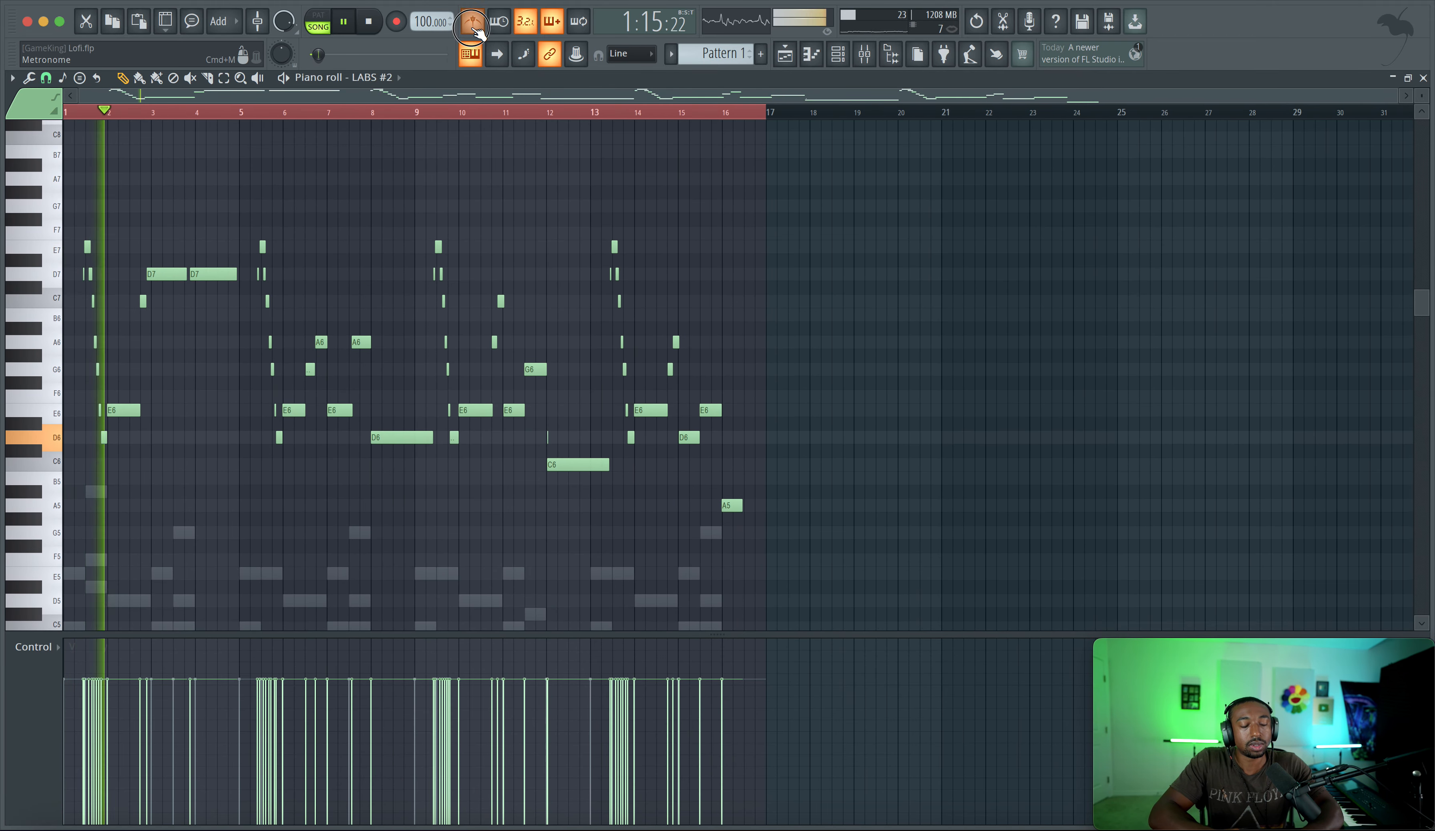
left_click(865, 55)
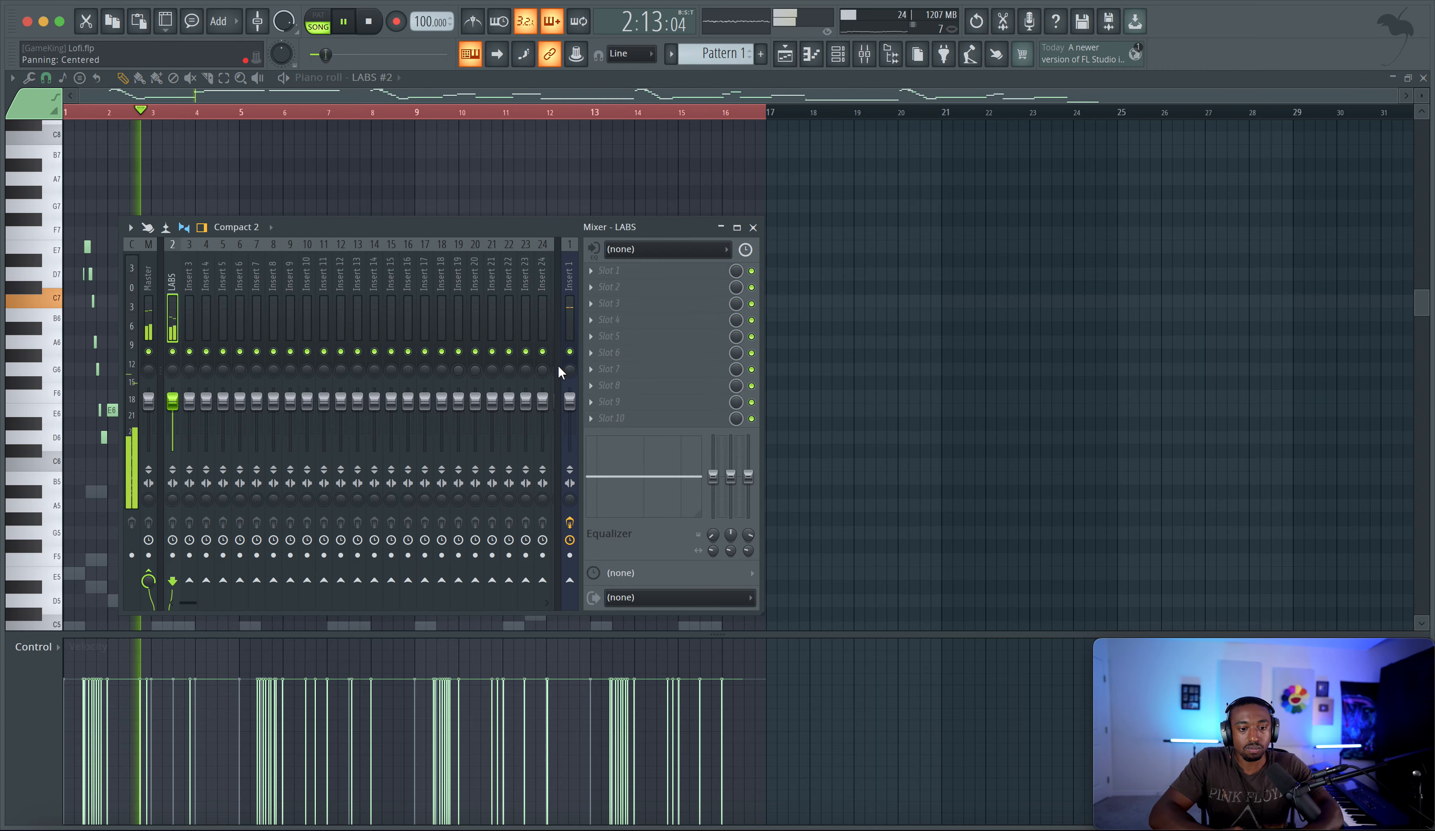
right_click(906, 355)
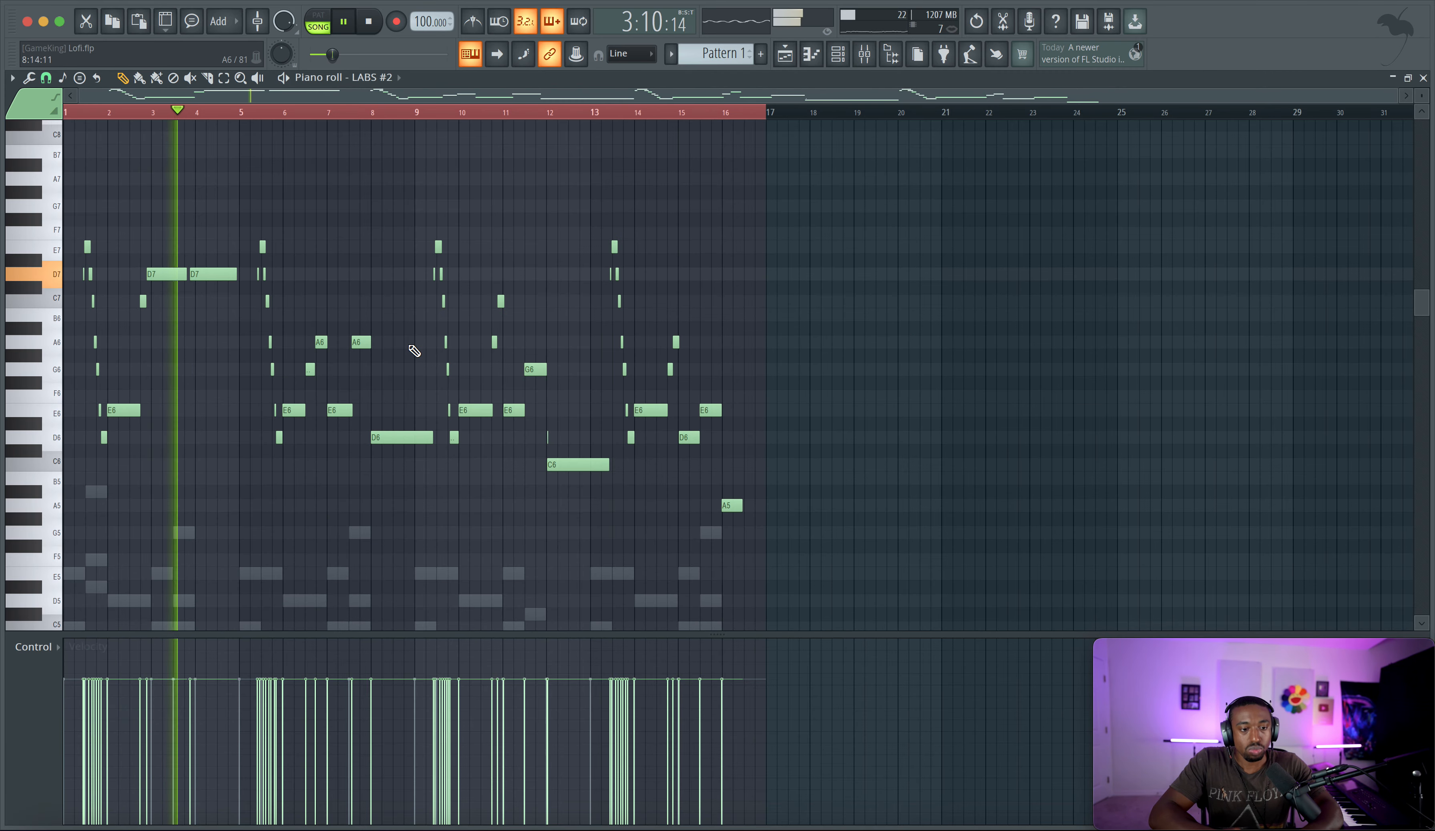
Step: Move the A6 note late in bar 7 of the LABS #2 melody down to G6 and replay from bar 7
scroll(240, 324, "up", 2)
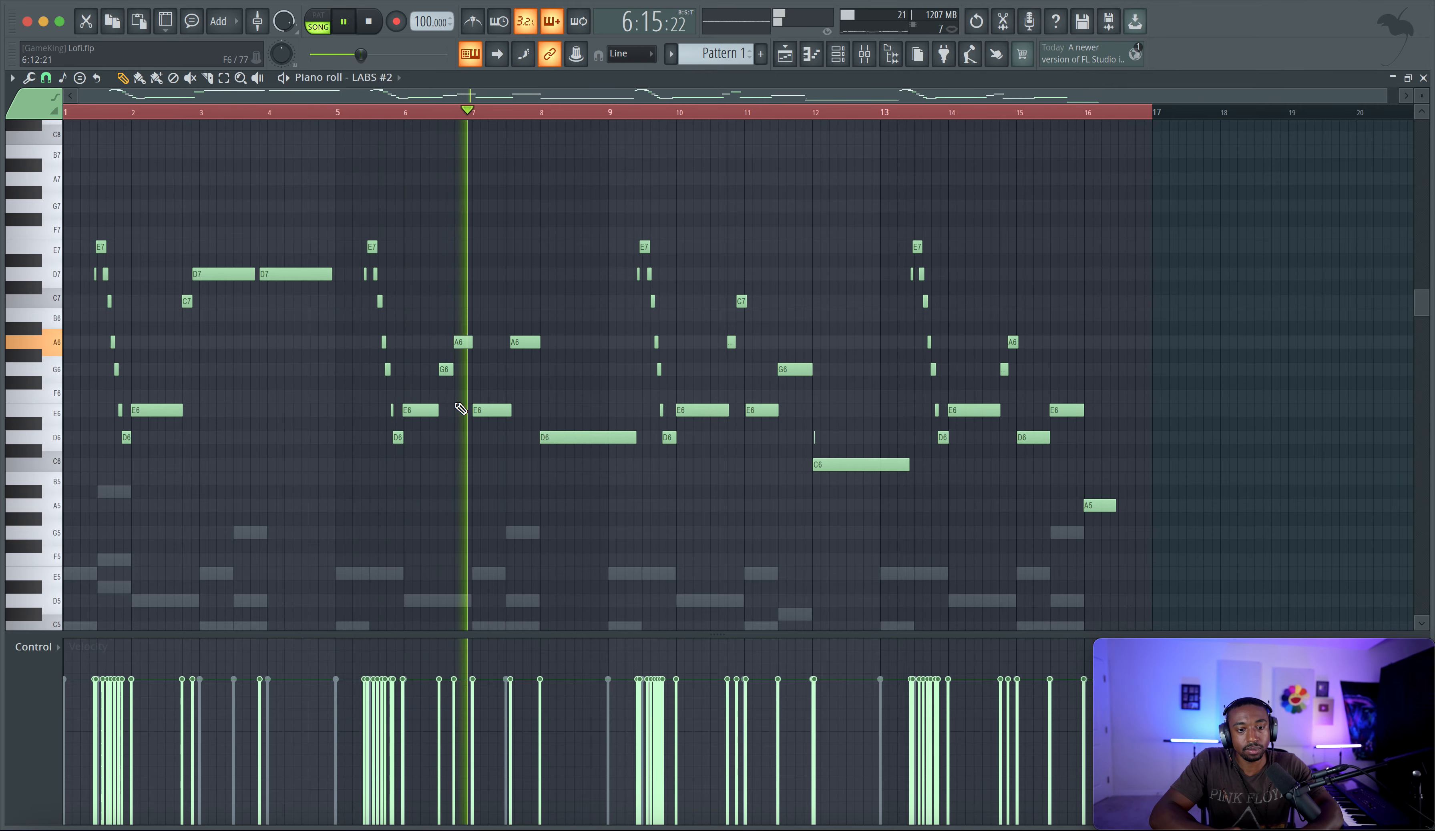
scroll(449, 370, "up", 4)
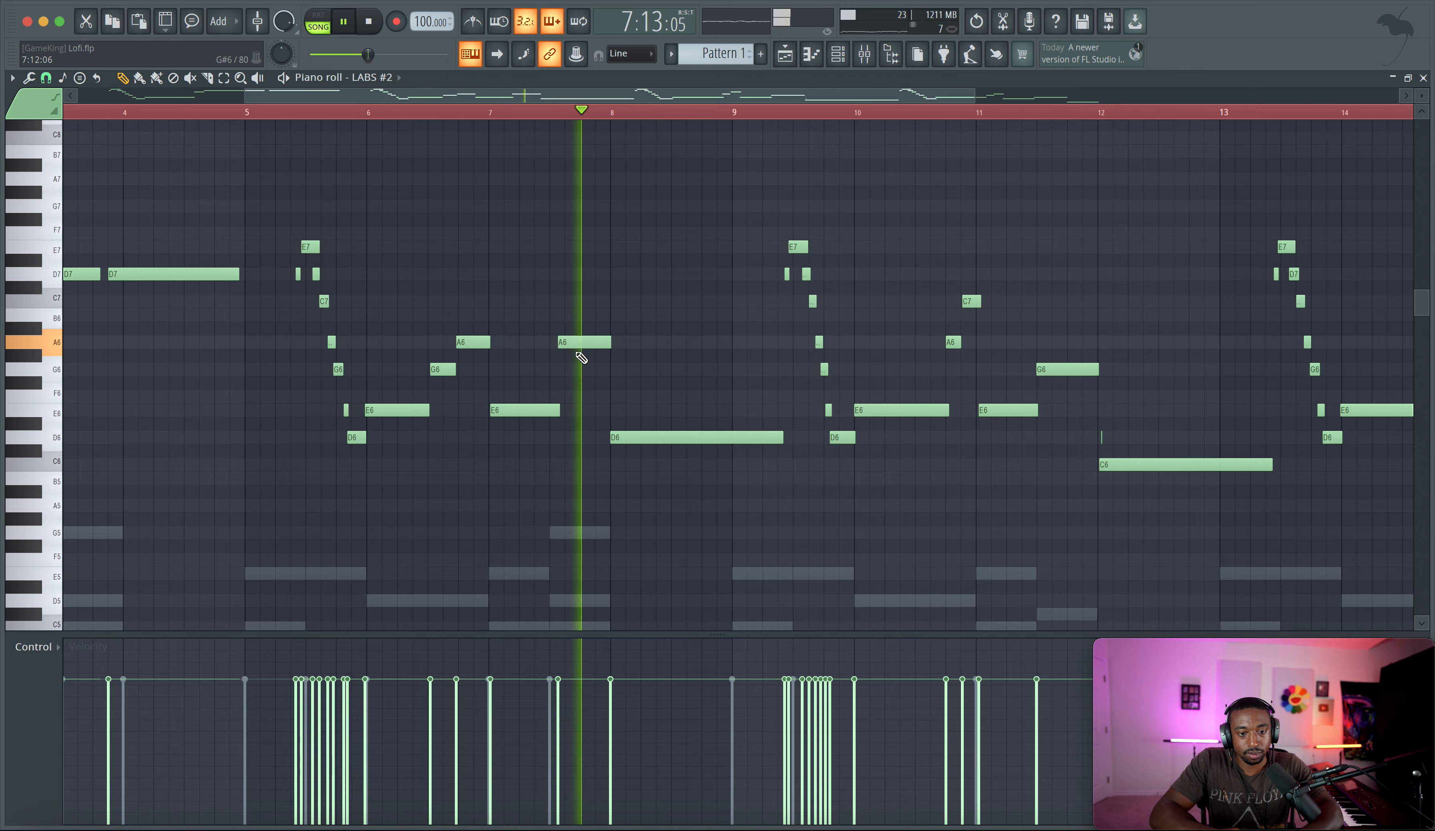
key("space")
mouse_move(574, 344)
left_mouse_down()
mouse_move(574, 388)
mouse_move(575, 367)
left_mouse_up()
key("space")
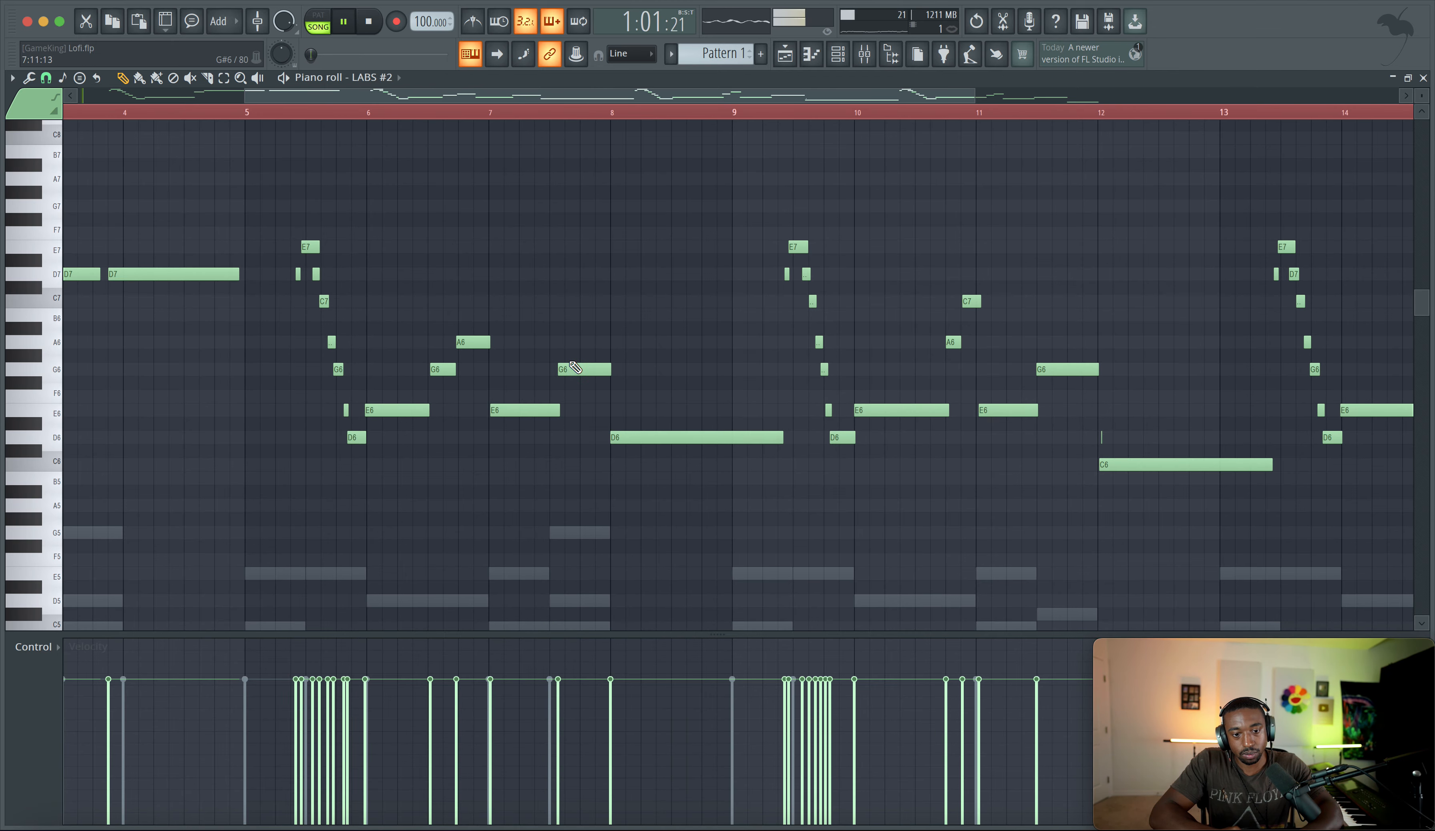
left_click(503, 117)
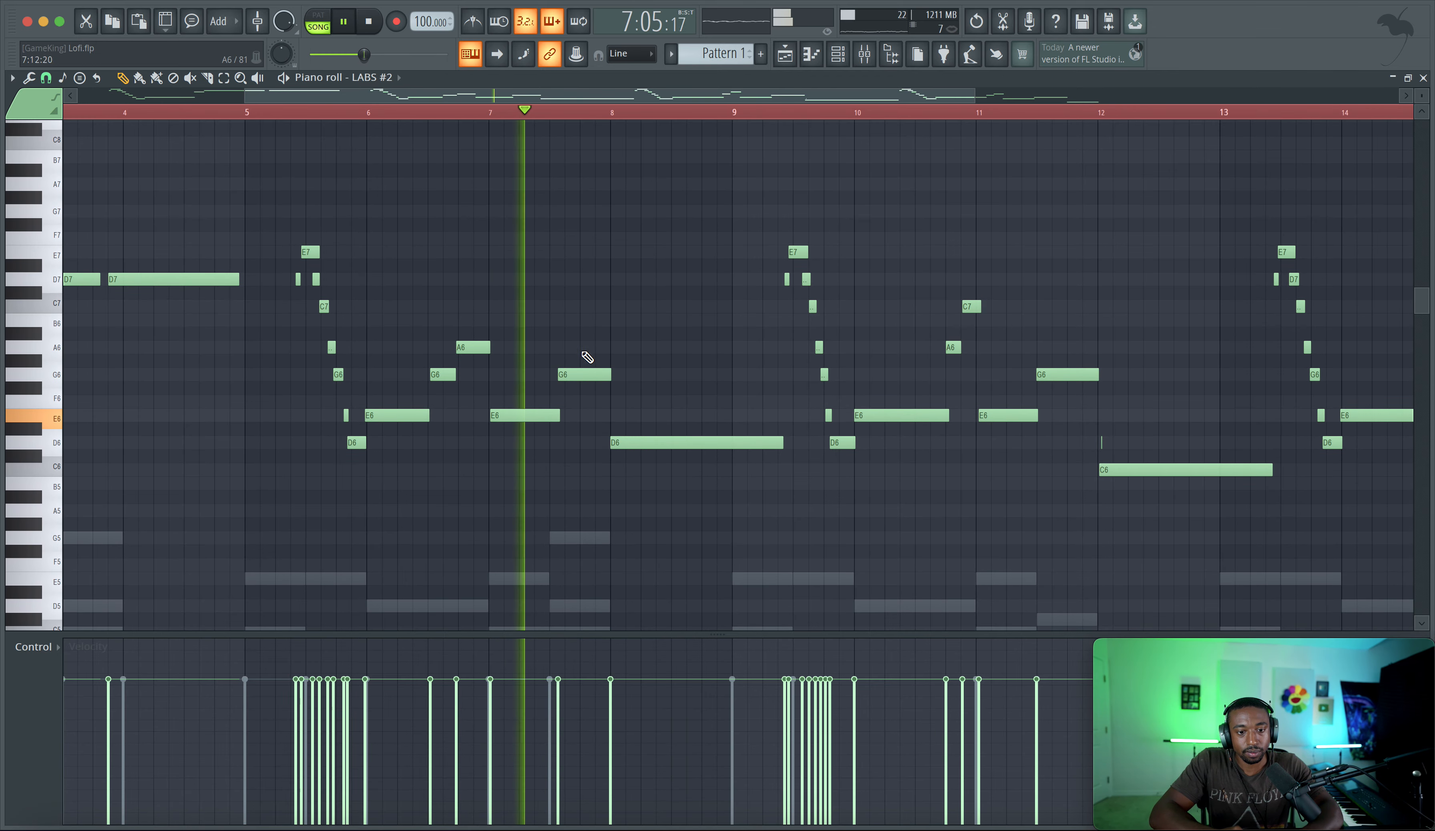
Step: Quantize the G6 note in bar 7 and extend its front edge so it starts at 7:09 and lasts eight steps
left_click(581, 376, "ctrl")
key("ctrl+q")
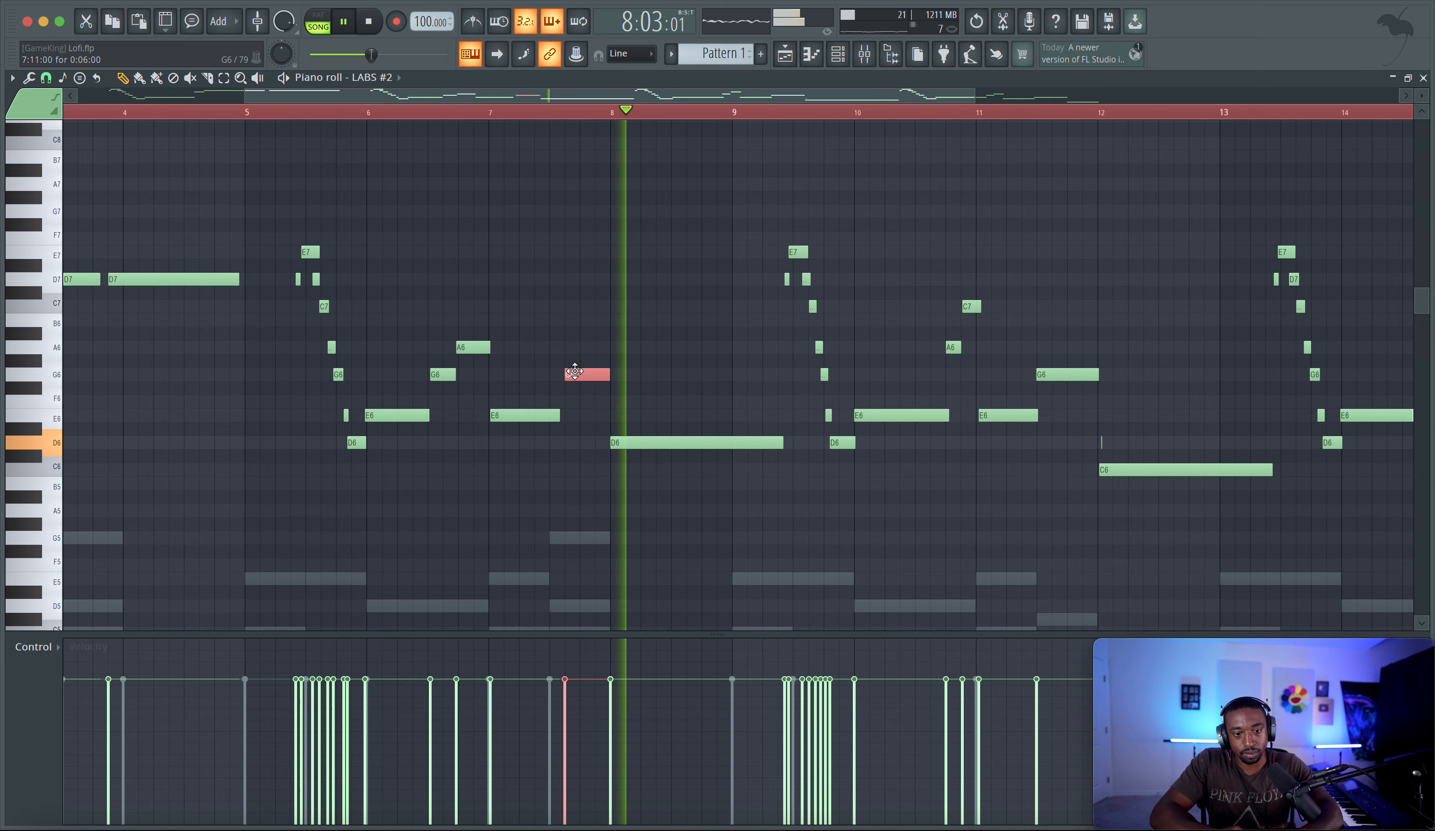
left_click_drag(576, 371, 610, 374)
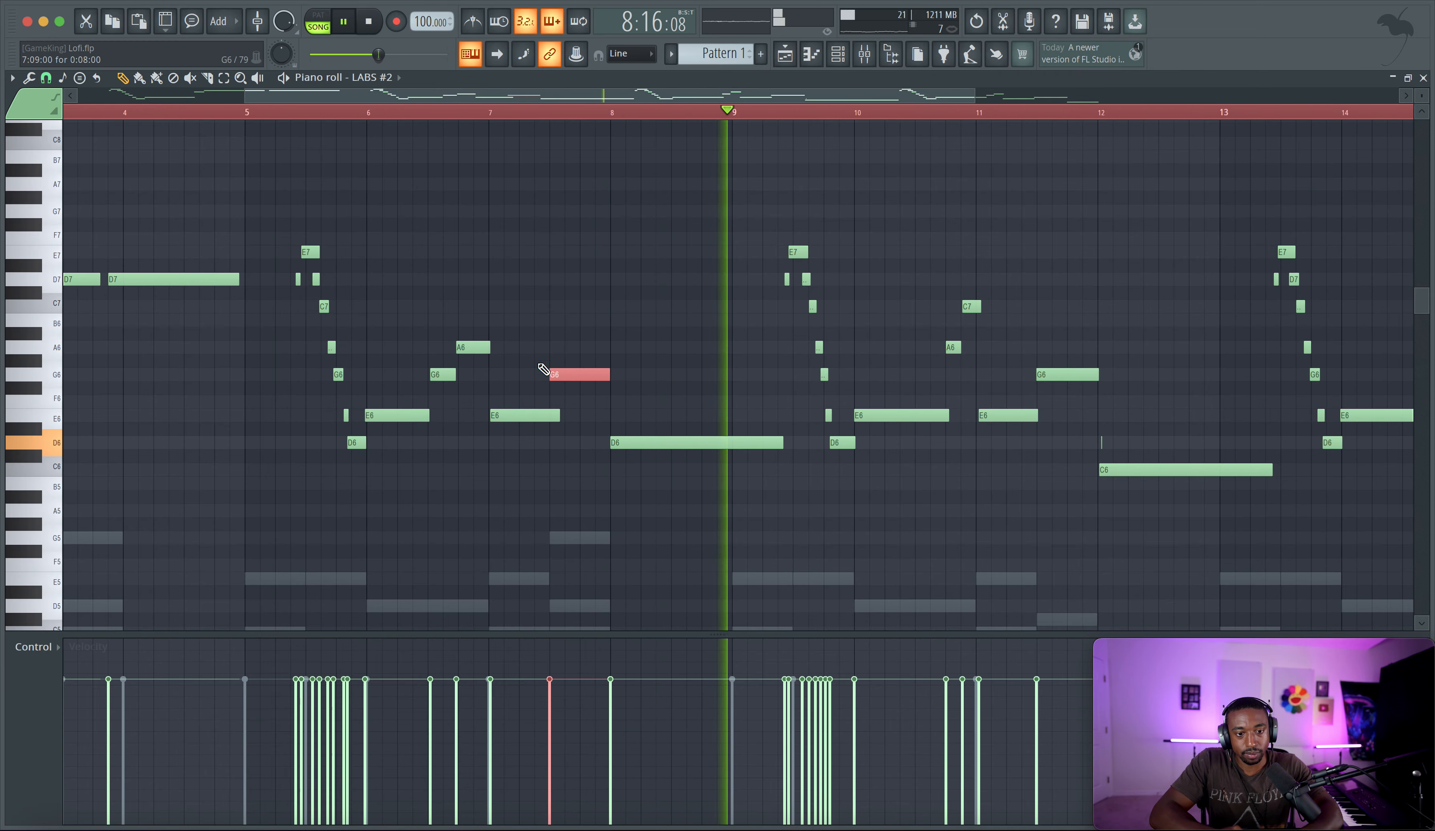
Step: Lower the last two notes of bar 10 to G6 and A6, and raise the long C6 note at bar 12 to D6
scroll(691, 342, "right", 1)
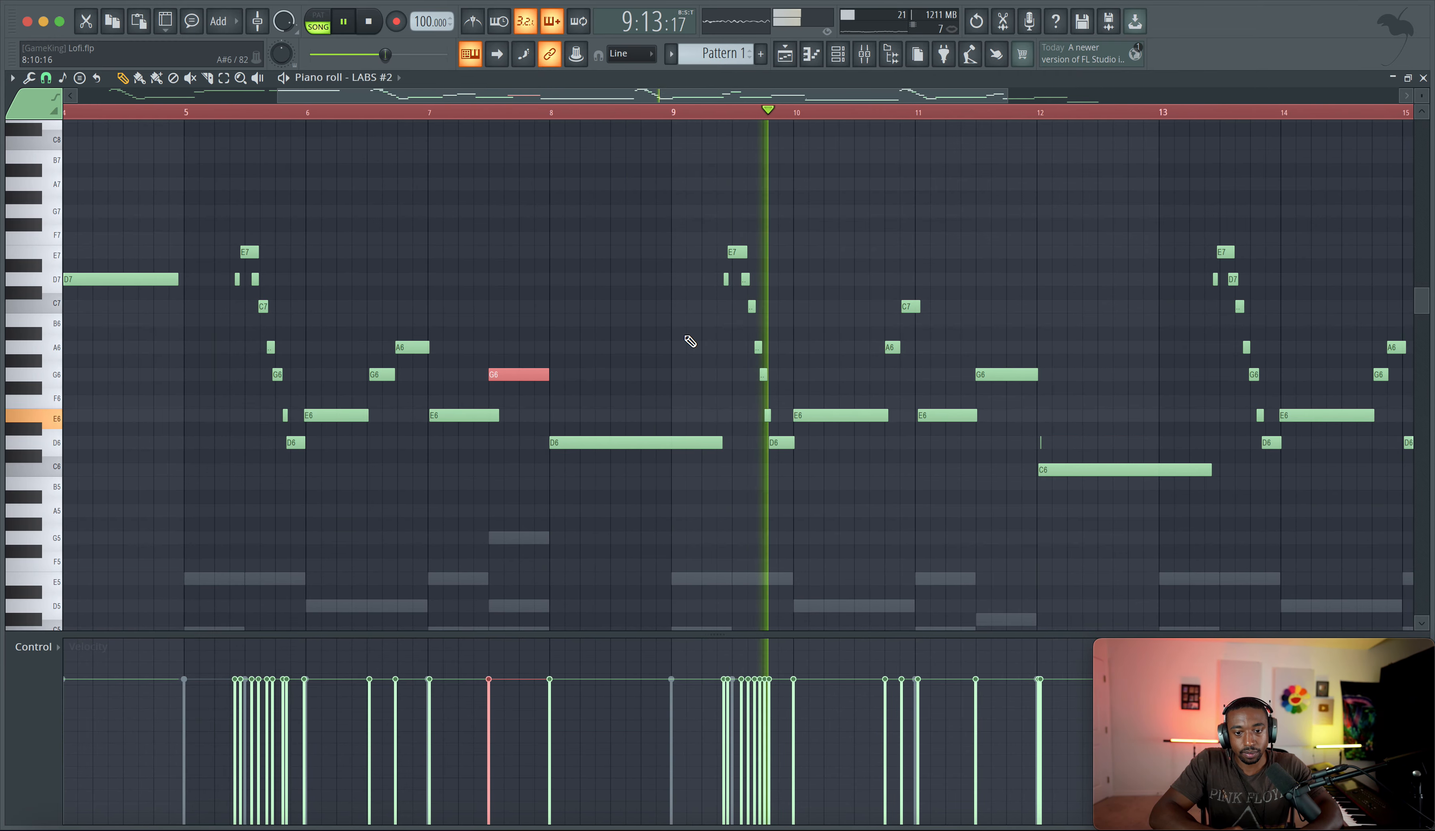
scroll(690, 342, "up", 2)
scroll(687, 337, "right", 5)
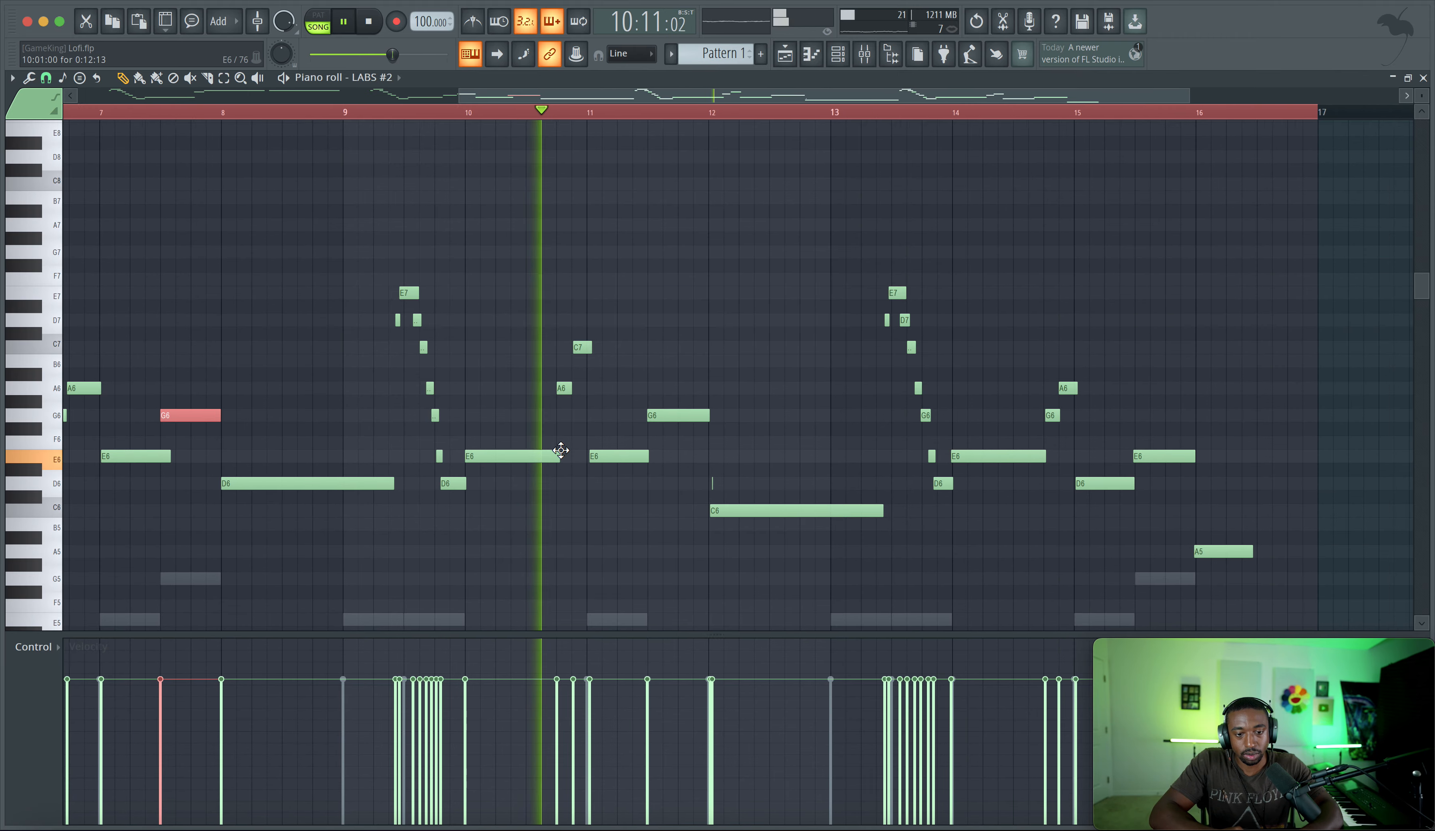
left_click(620, 365)
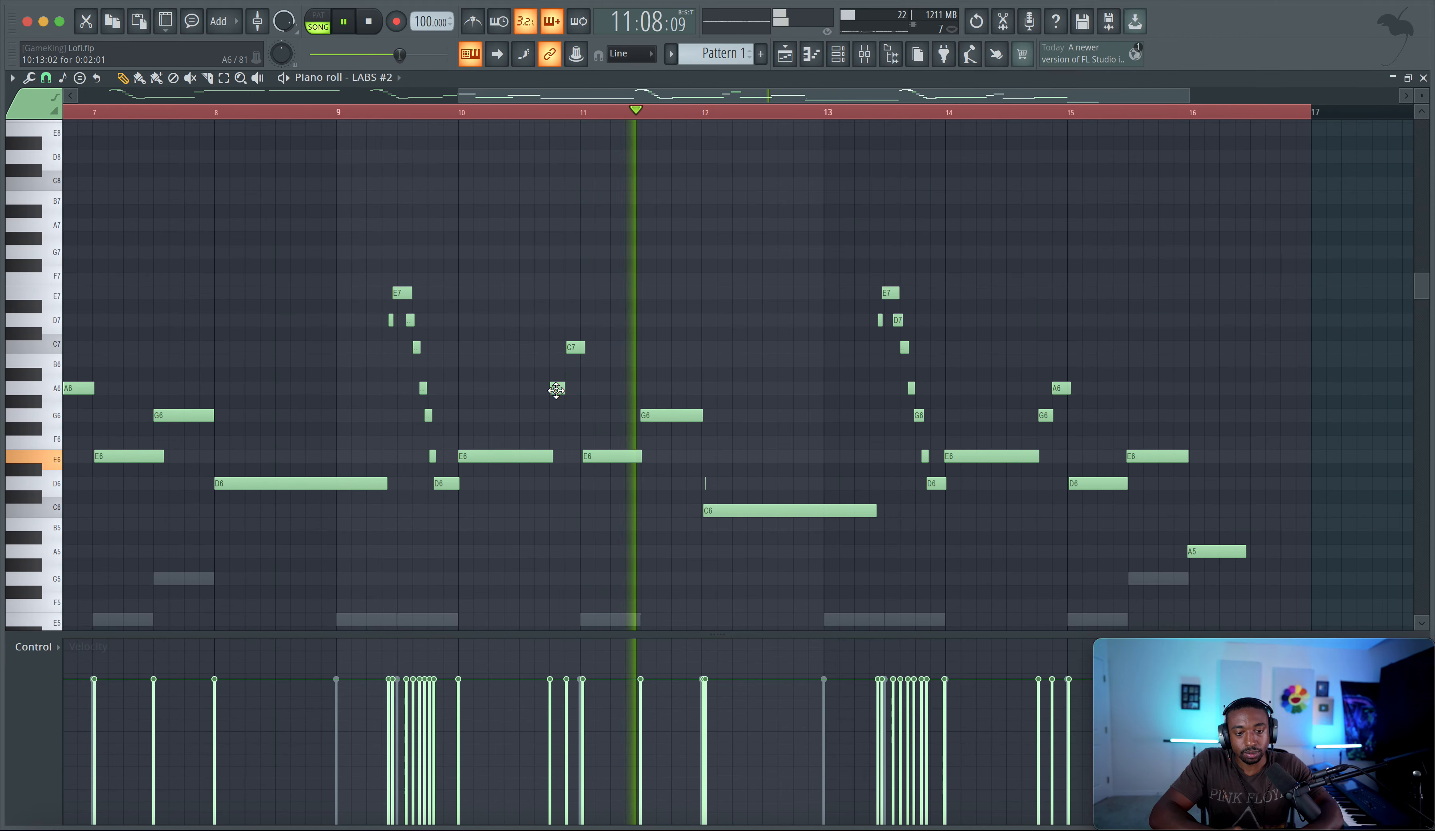
scroll(568, 411, "right", 2)
key("space")
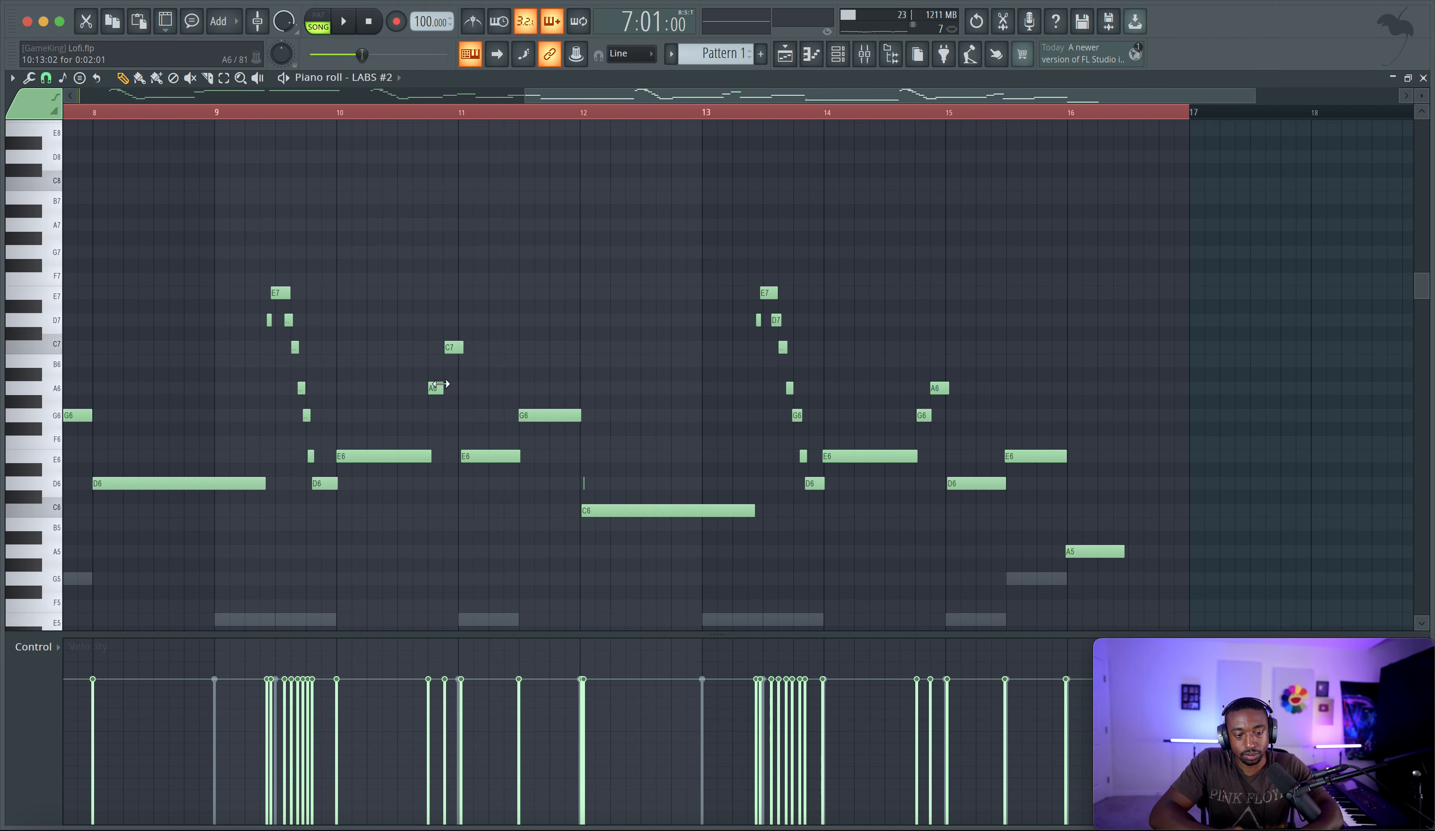
left_click(334, 119)
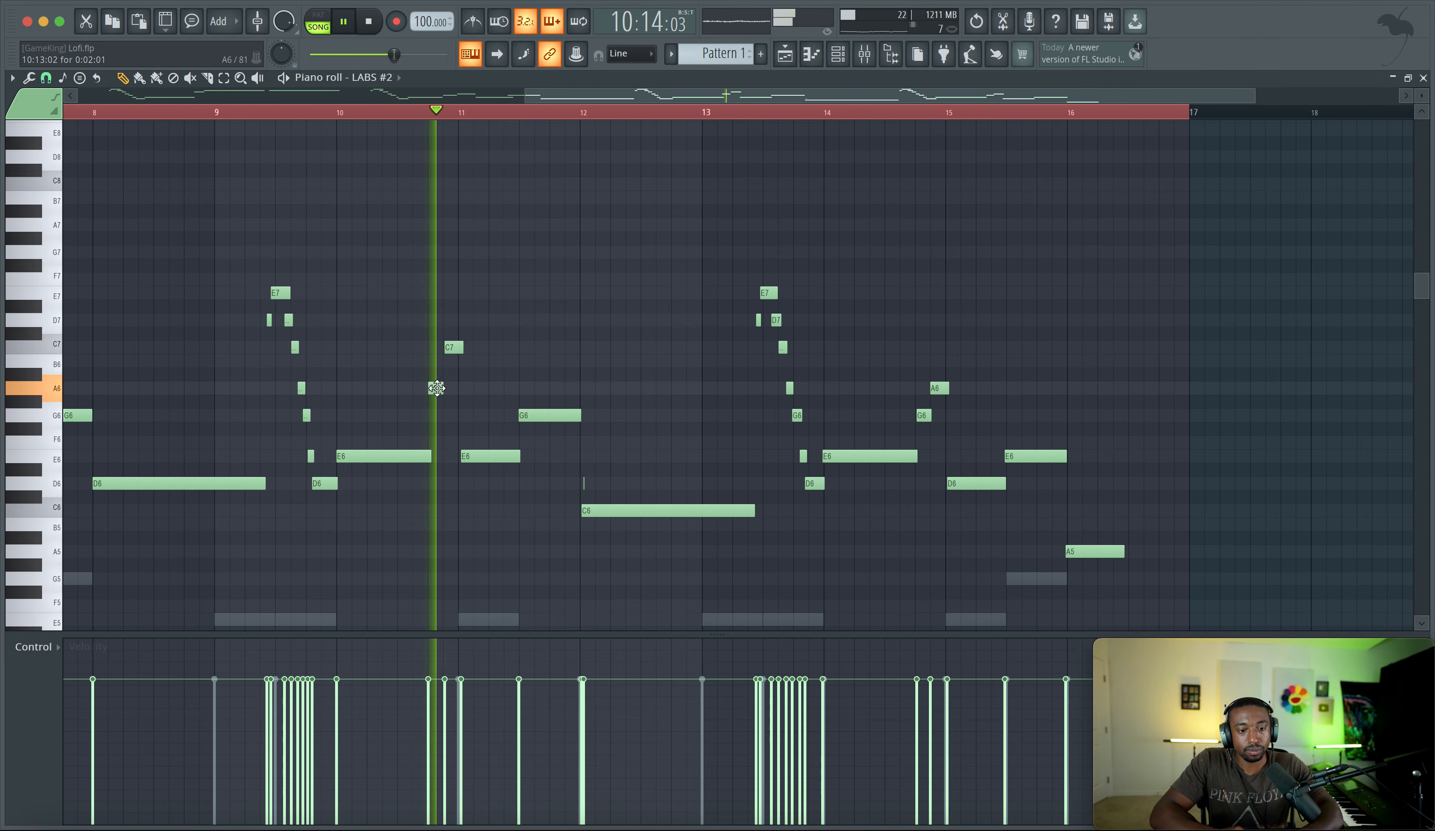
key("space")
left_click_drag(437, 389, 437, 406)
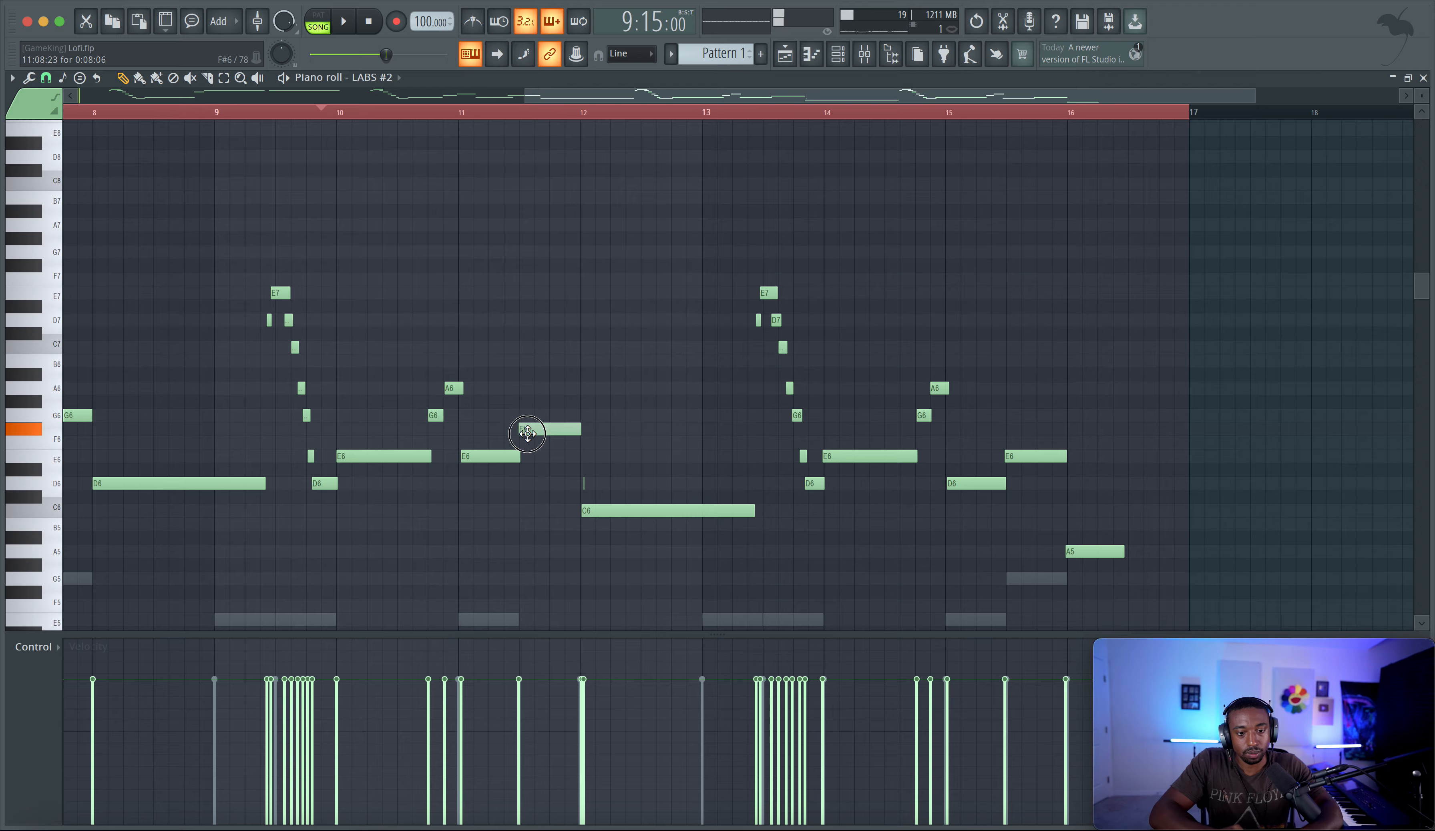
left_click_drag(606, 510, 597, 484)
key("space")
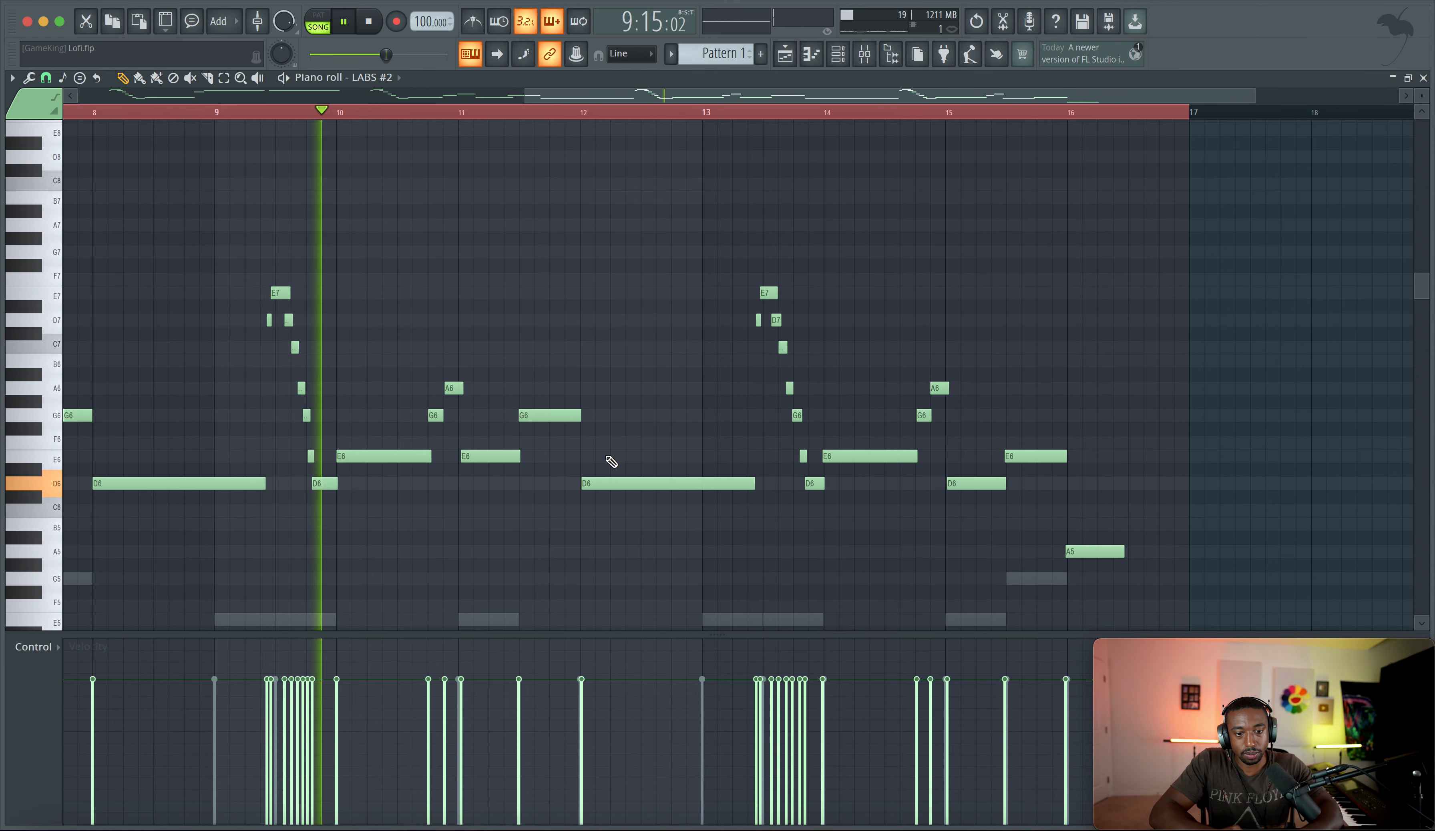
Step: Humanize the LABS chords with start time range 0.074, offset -0.696, duration offset -0.144, velocity range 0.321, offset -0.336 and start time reference 1/32
key("F9")
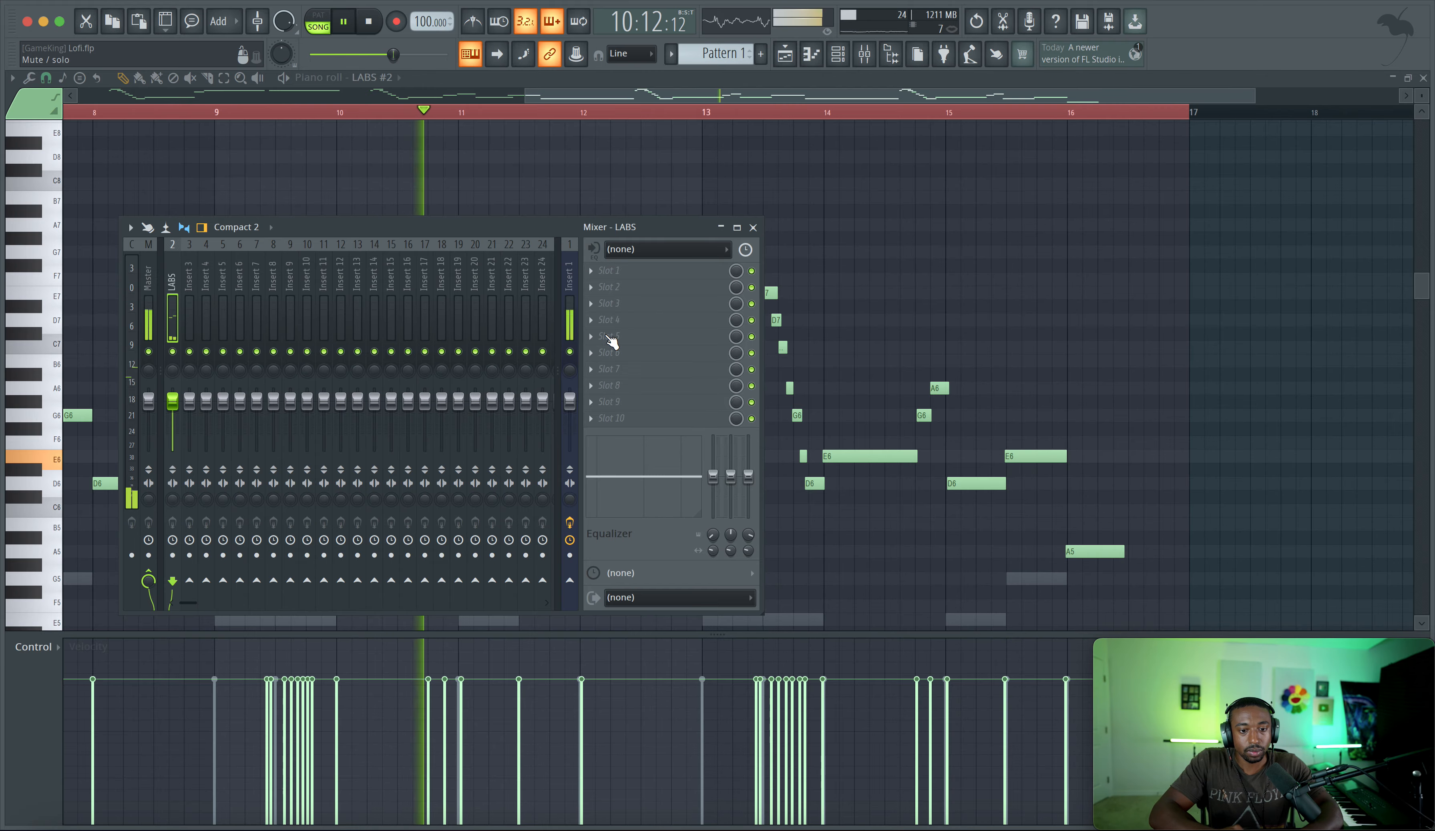
key("space")
key("F9")
scroll(888, 283, "down", 2)
left_click(837, 54)
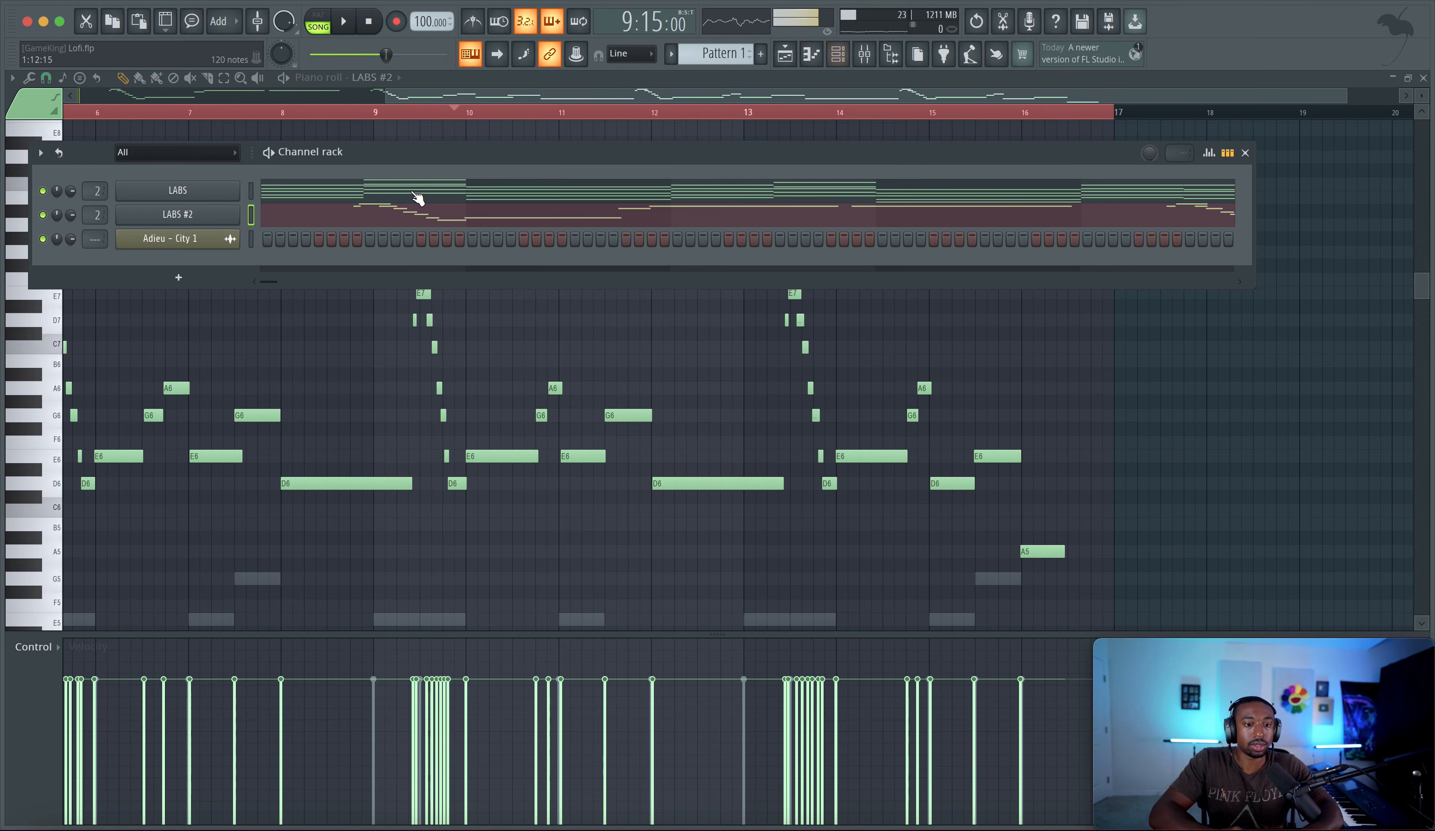
left_click(417, 198)
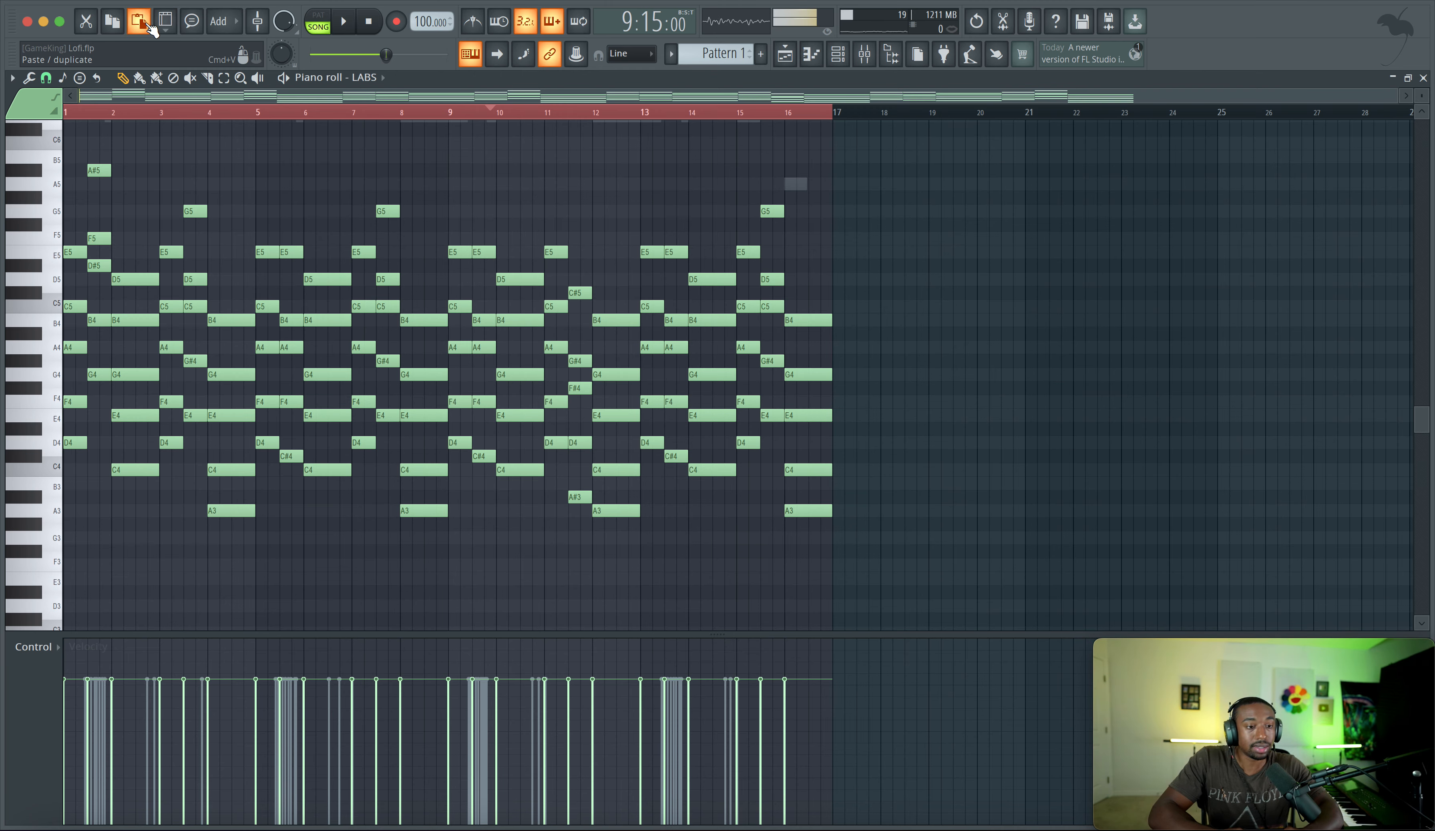
left_click(29, 81)
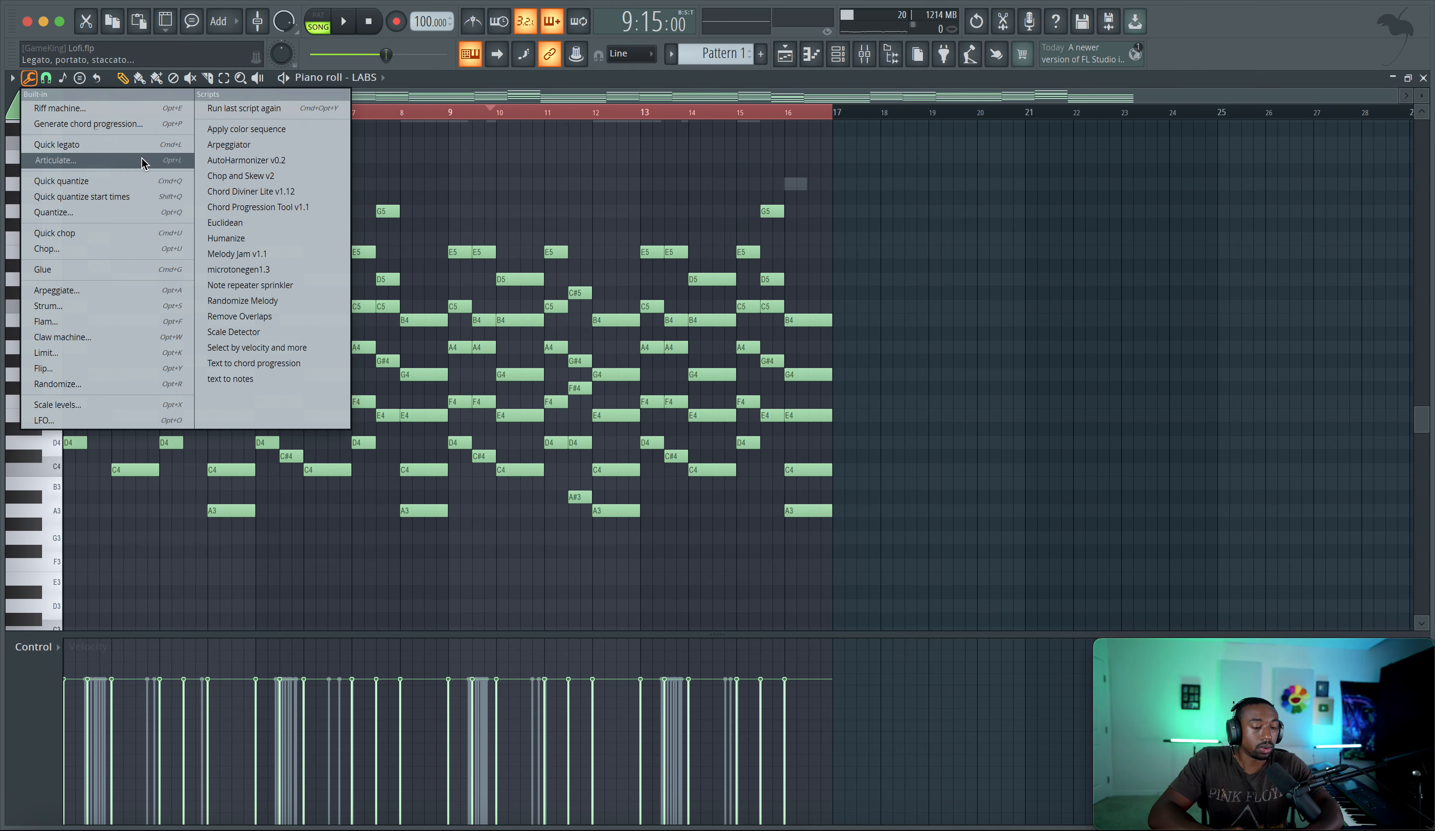
left_click(239, 245)
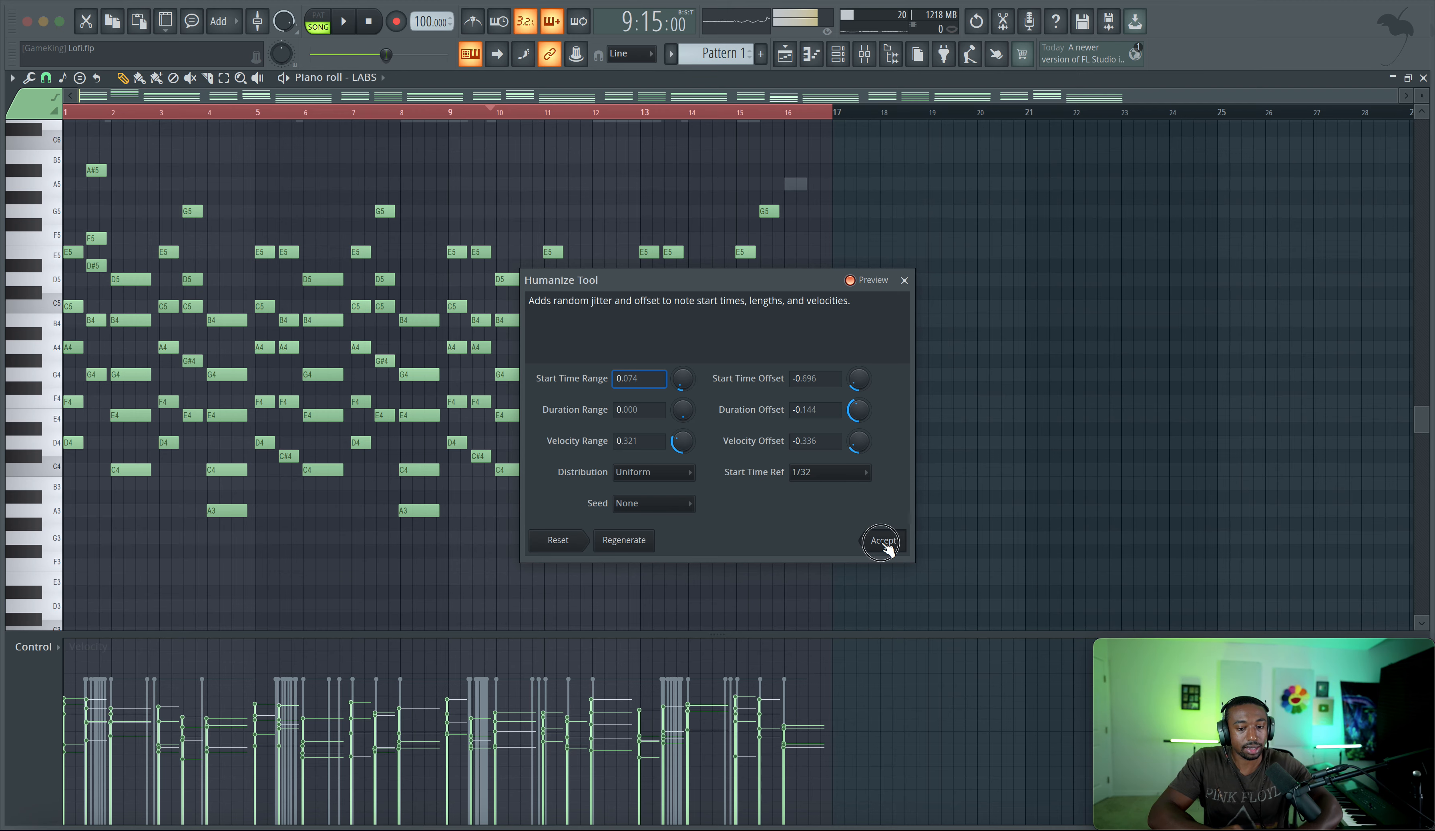
key("Return")
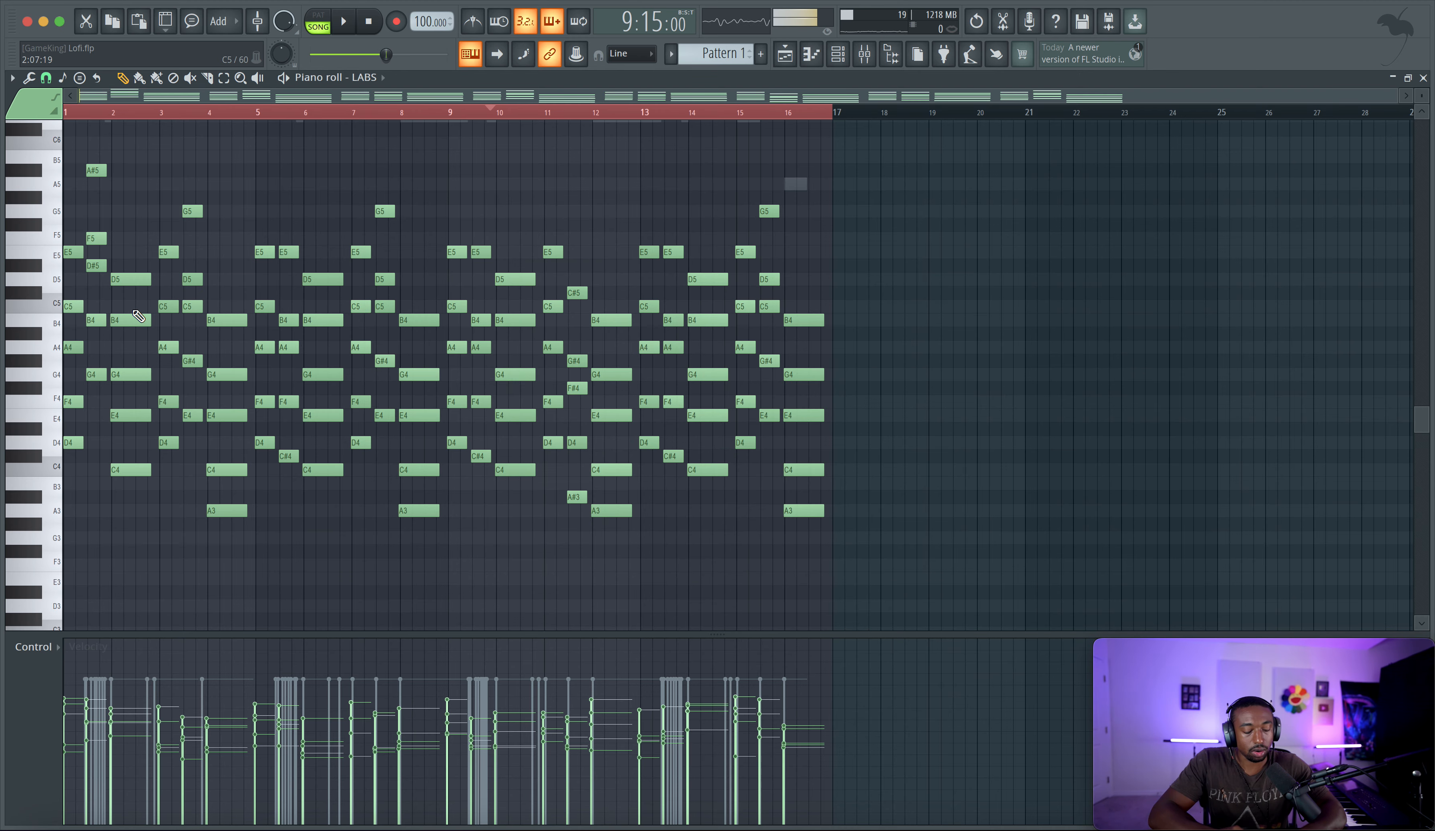
Step: Lengthen all the LABS chord notes together so the last chord ends just past bar 17, and remove overlaps with note end time Max
key("ctrl+a")
left_click_drag(149, 280, 165, 280)
left_click(30, 79)
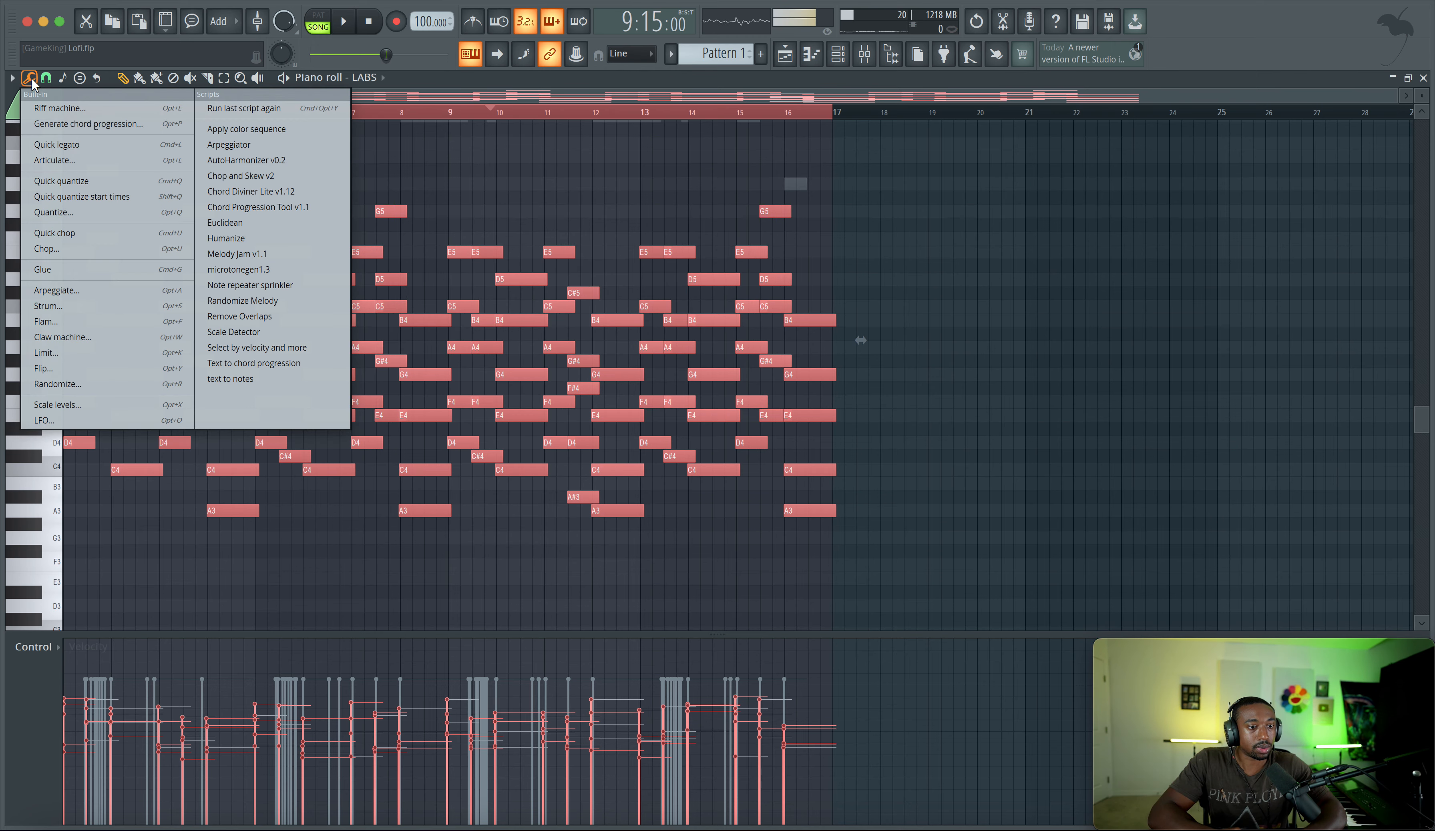
left_click(245, 316)
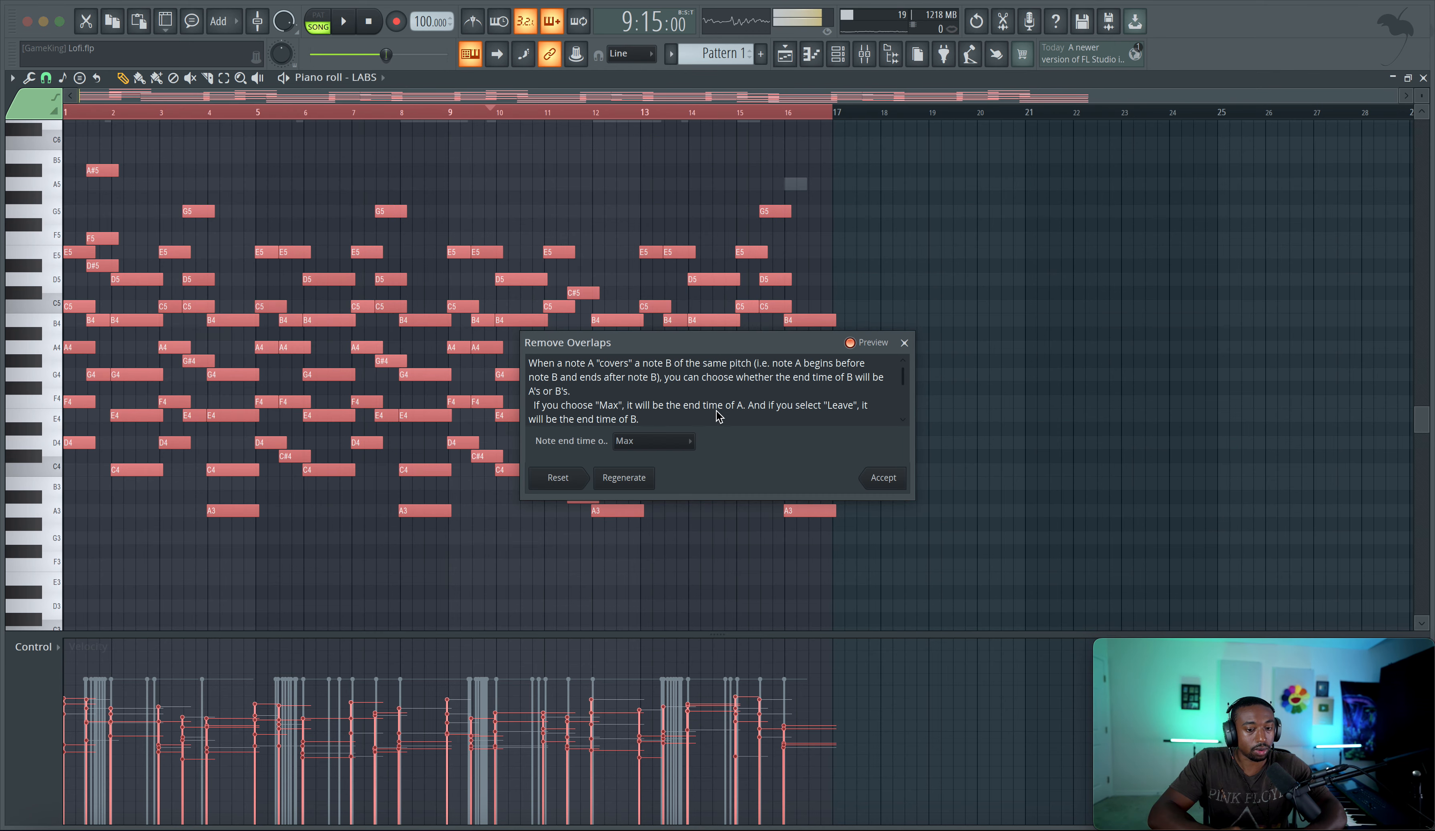
left_click(884, 479)
scroll(662, 431, "down", 2)
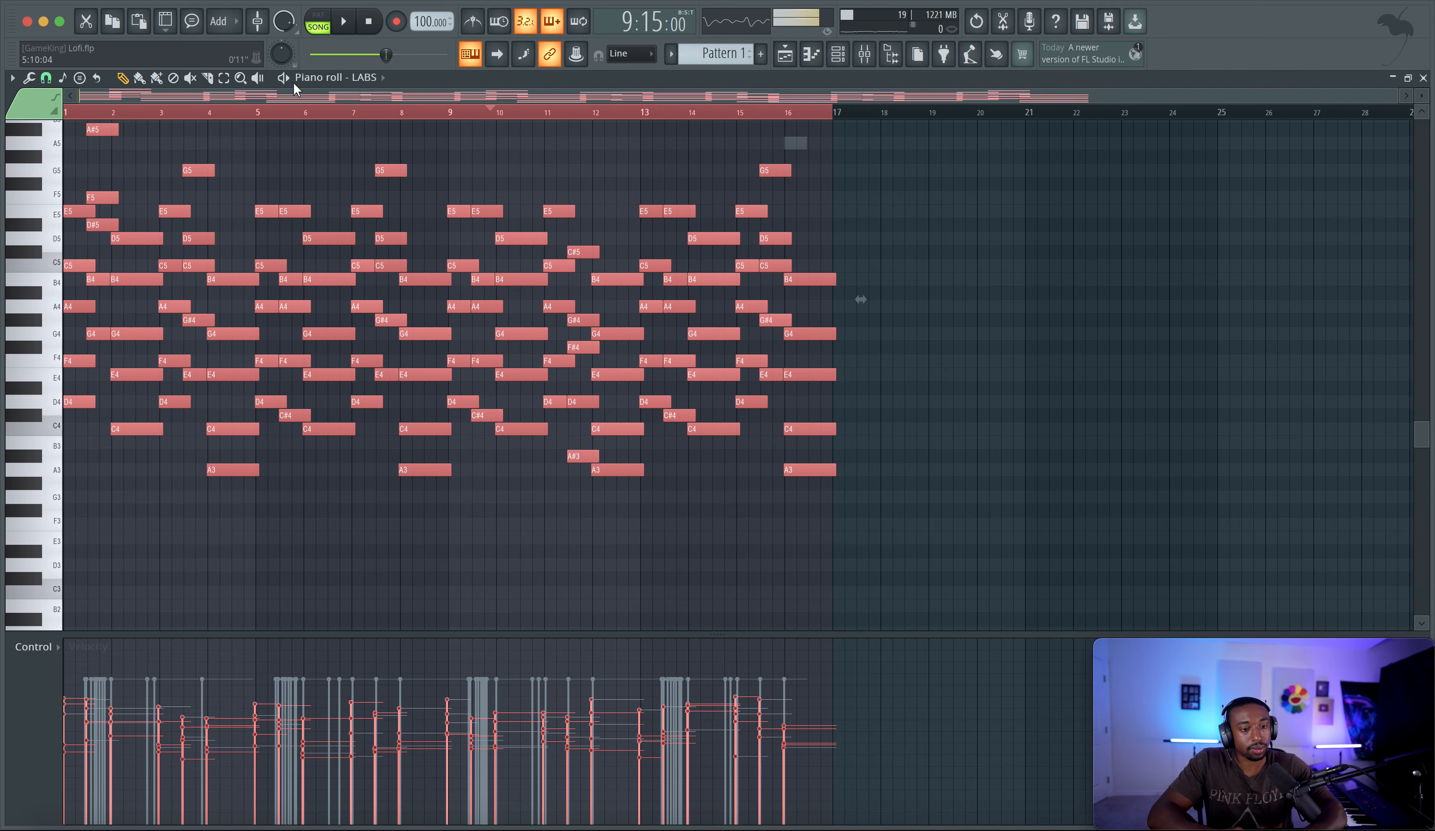
key("super+d")
Step: Play the song from the start, set the LABS channel volume to 100% and raise the LABS #2 channel volume
key("space")
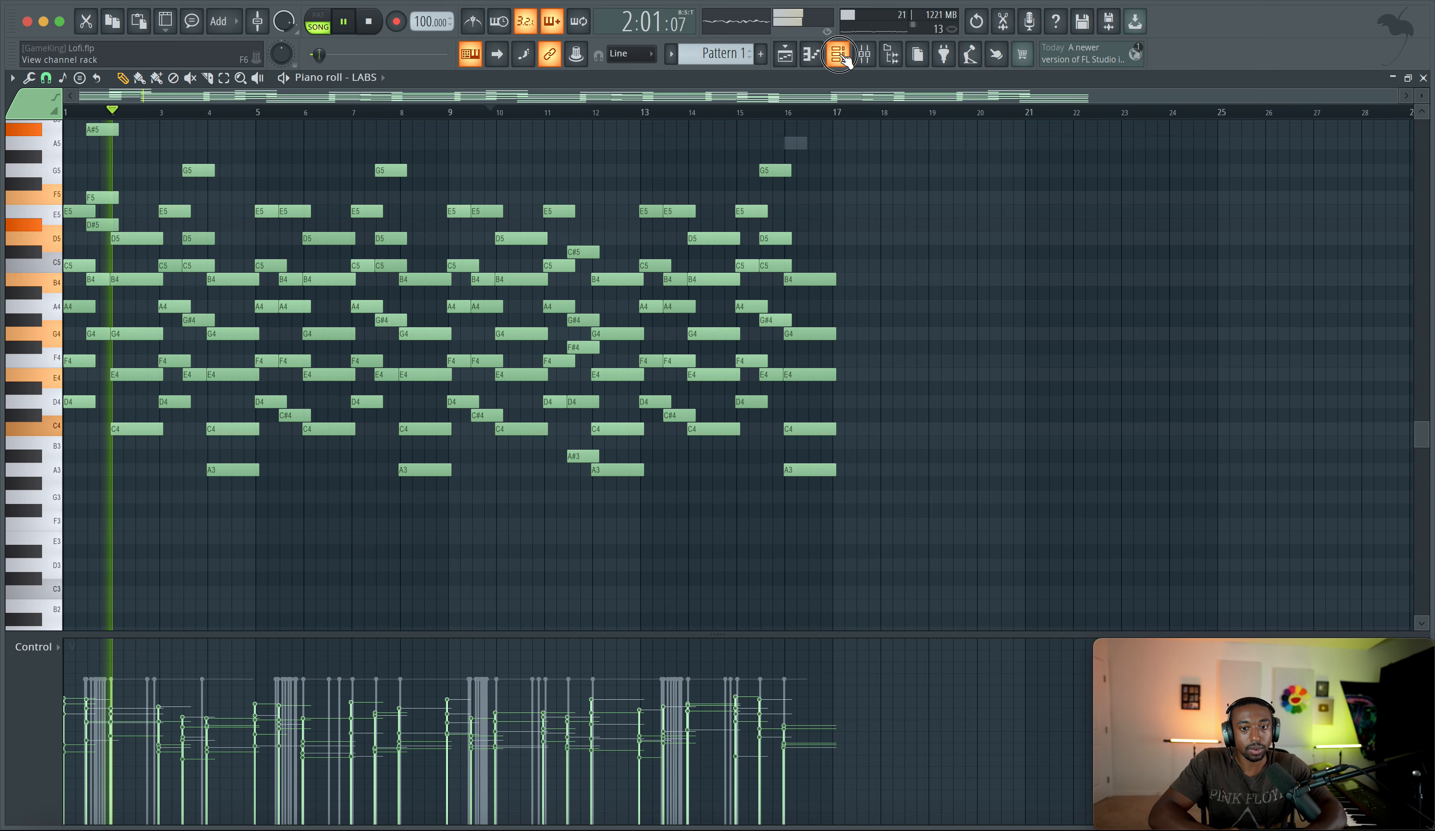
key("F6")
key("space")
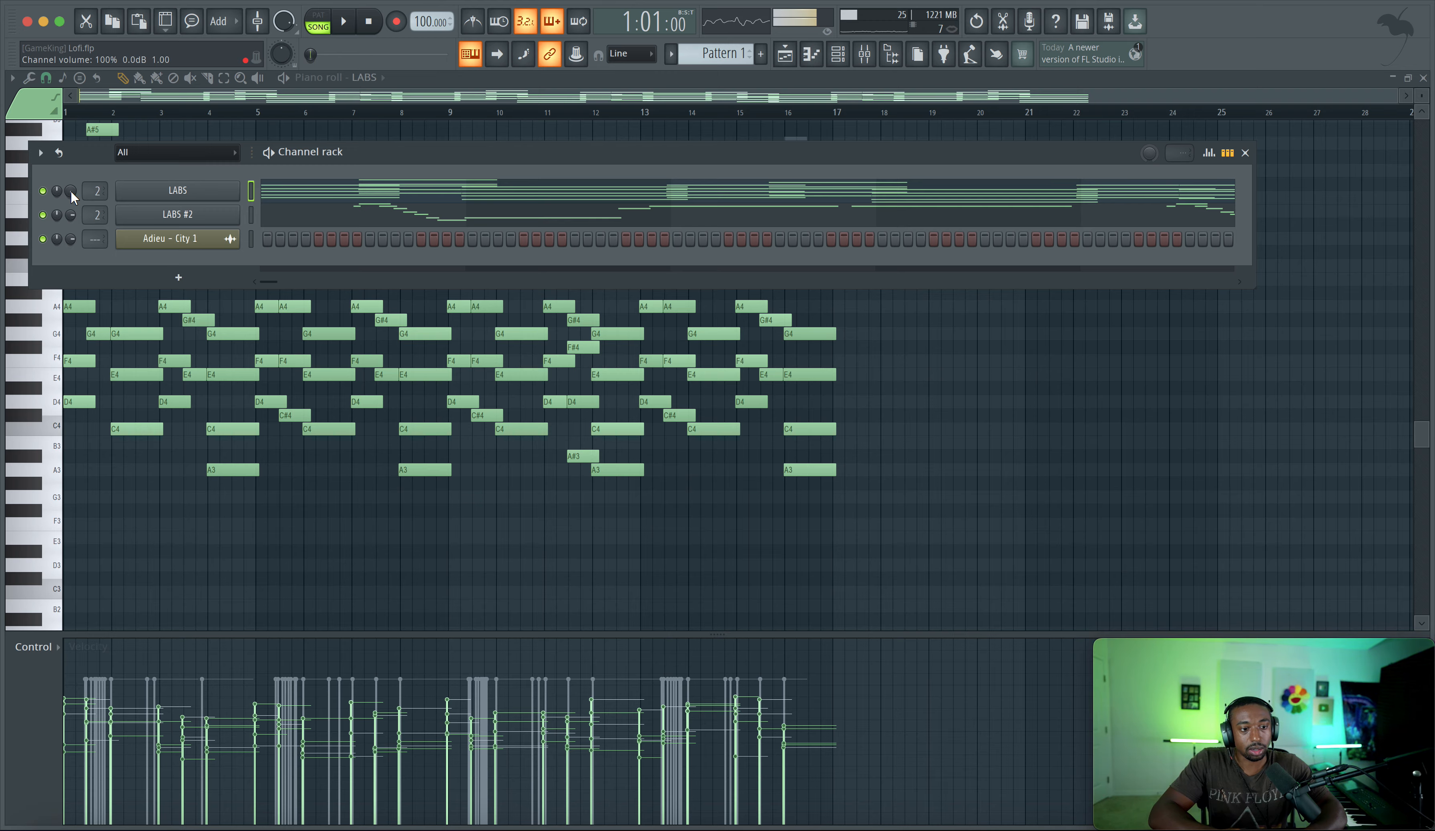
key("space")
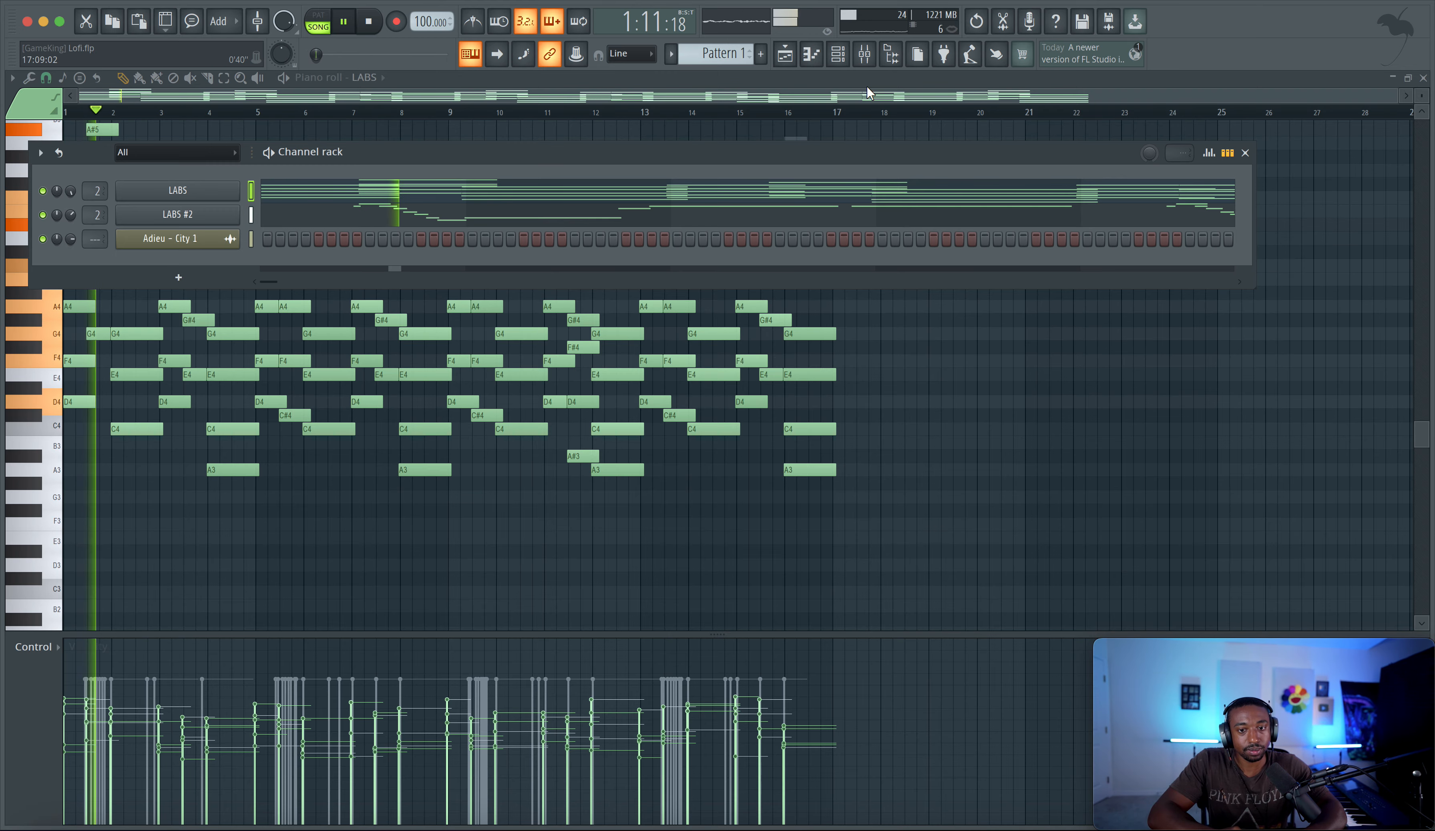
key("F9")
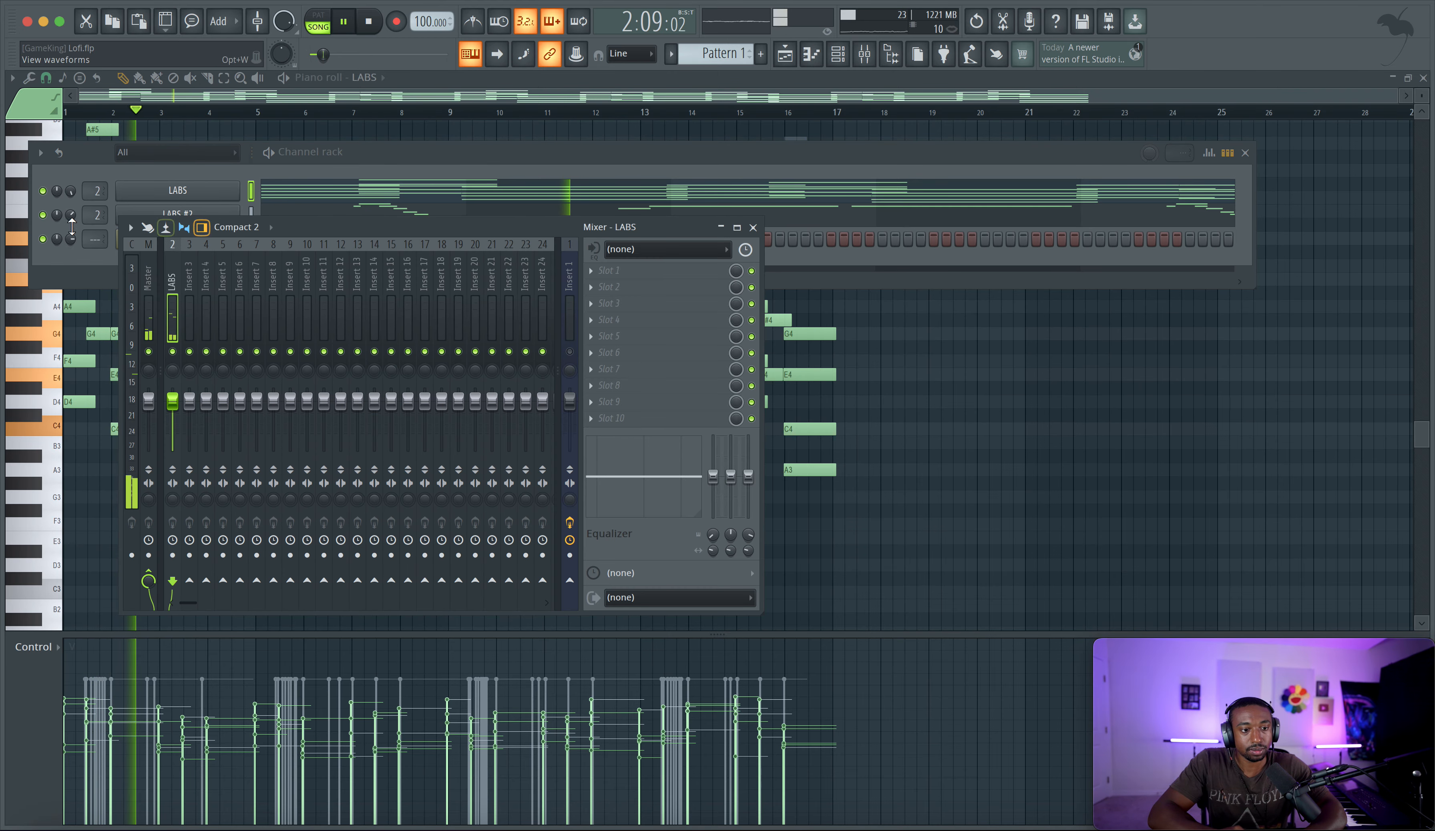
left_click_drag(70, 216, 71, 197)
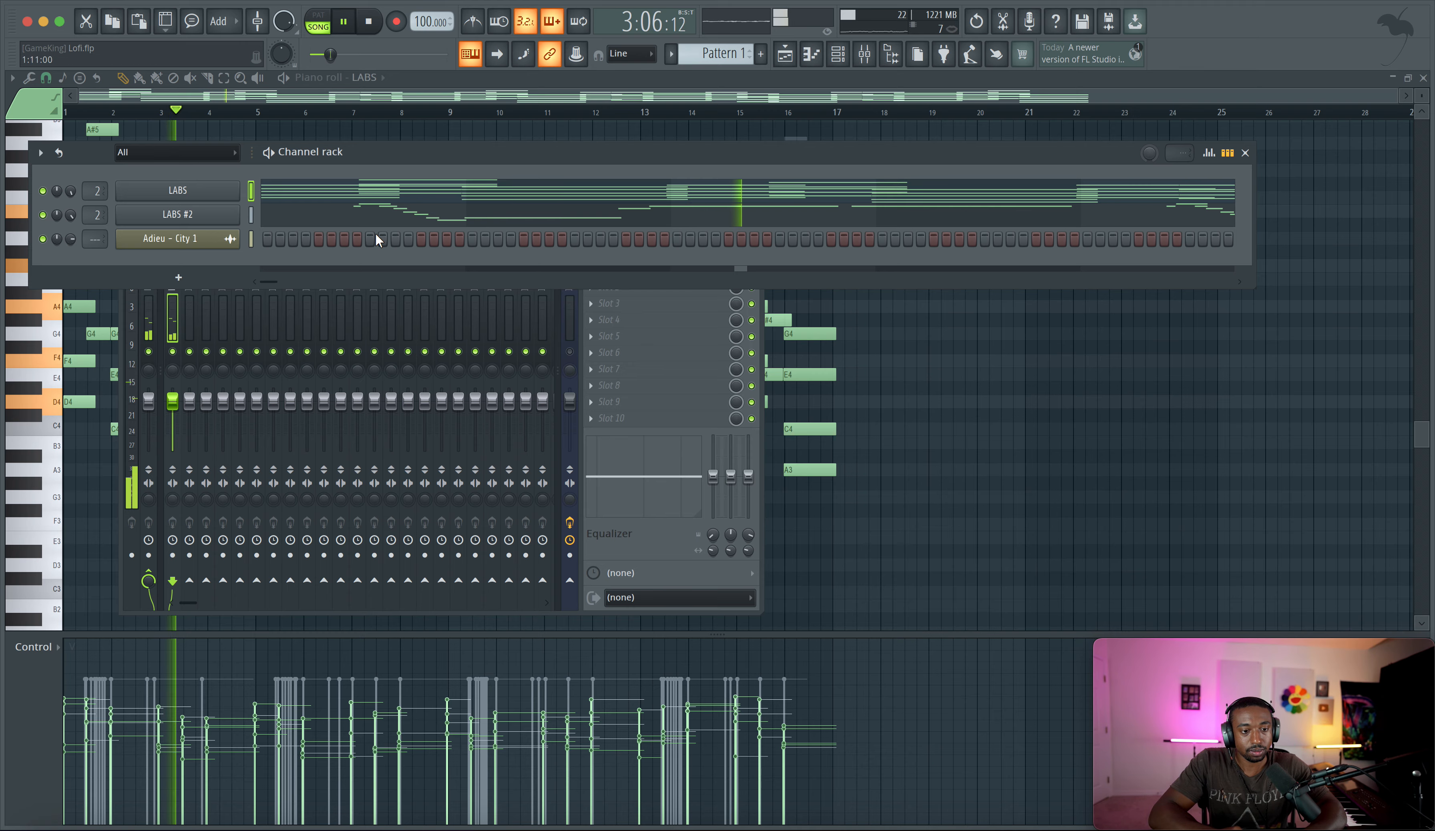
Step: Open the LABS #2 melody and replay it with the chords from the start, toggling the mute of mixer track Insert 1
left_click(503, 215)
scroll(504, 213, "up", 5)
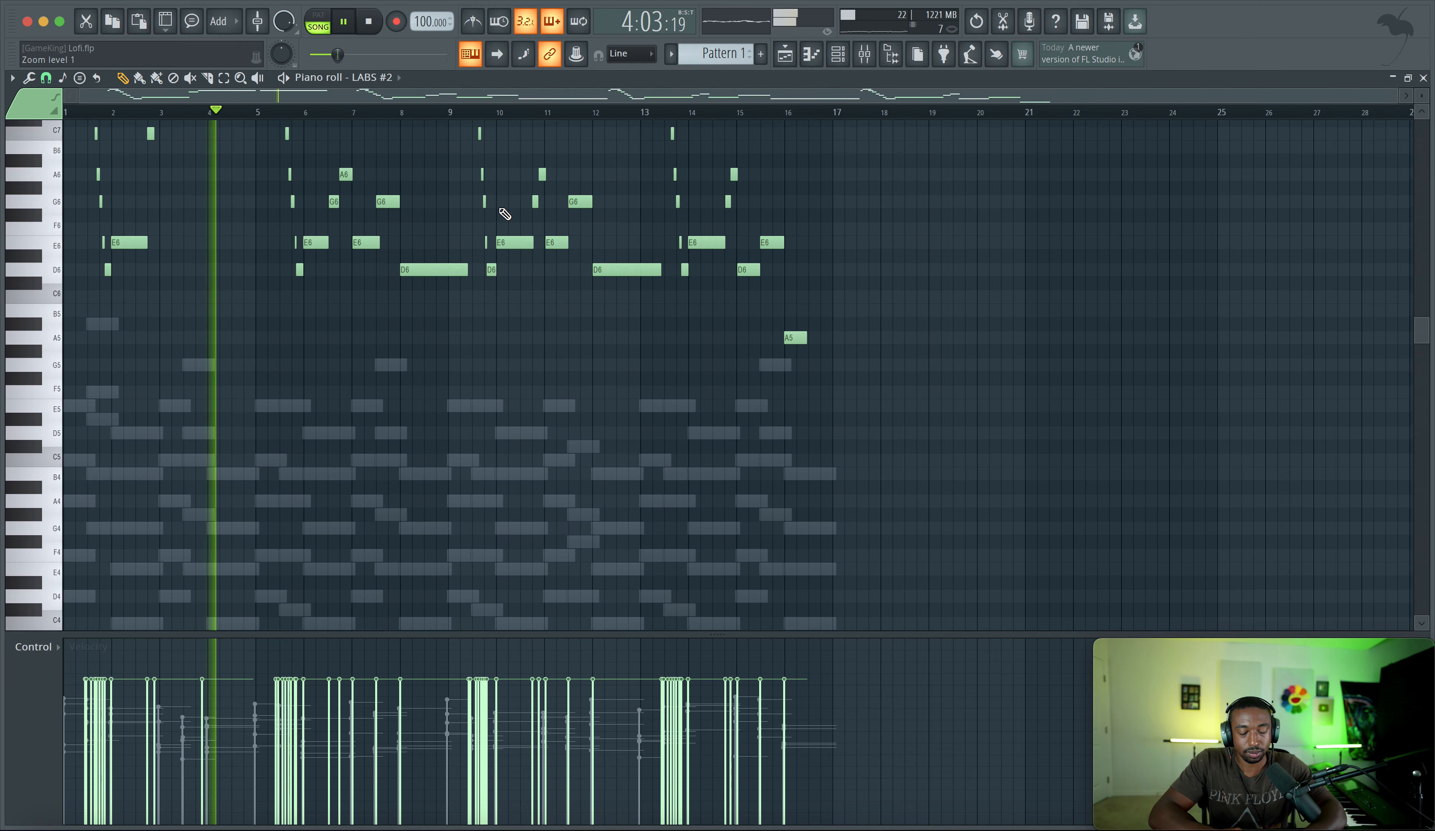
scroll(503, 213, "up", 2)
left_click(864, 54)
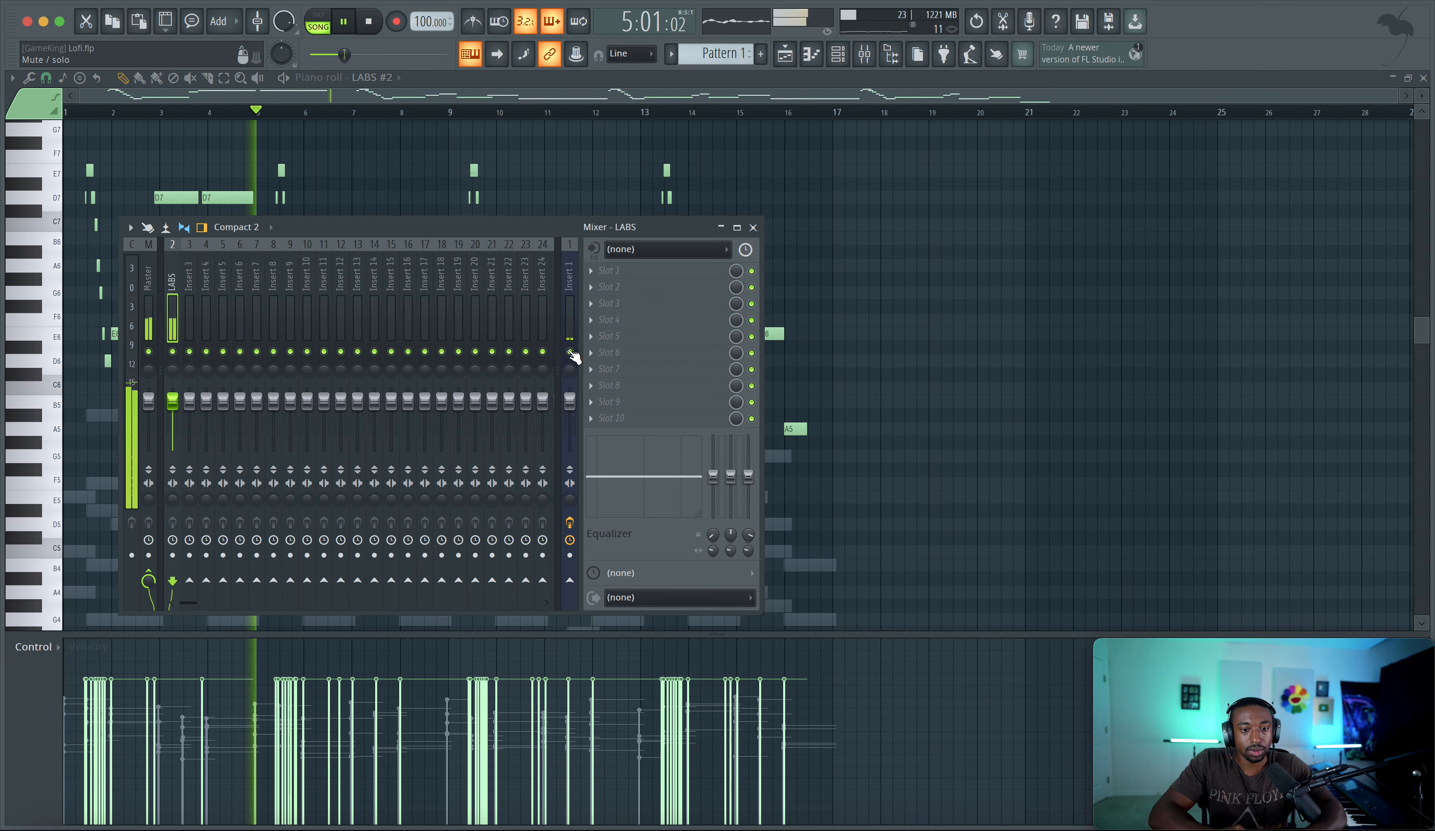
key("space")
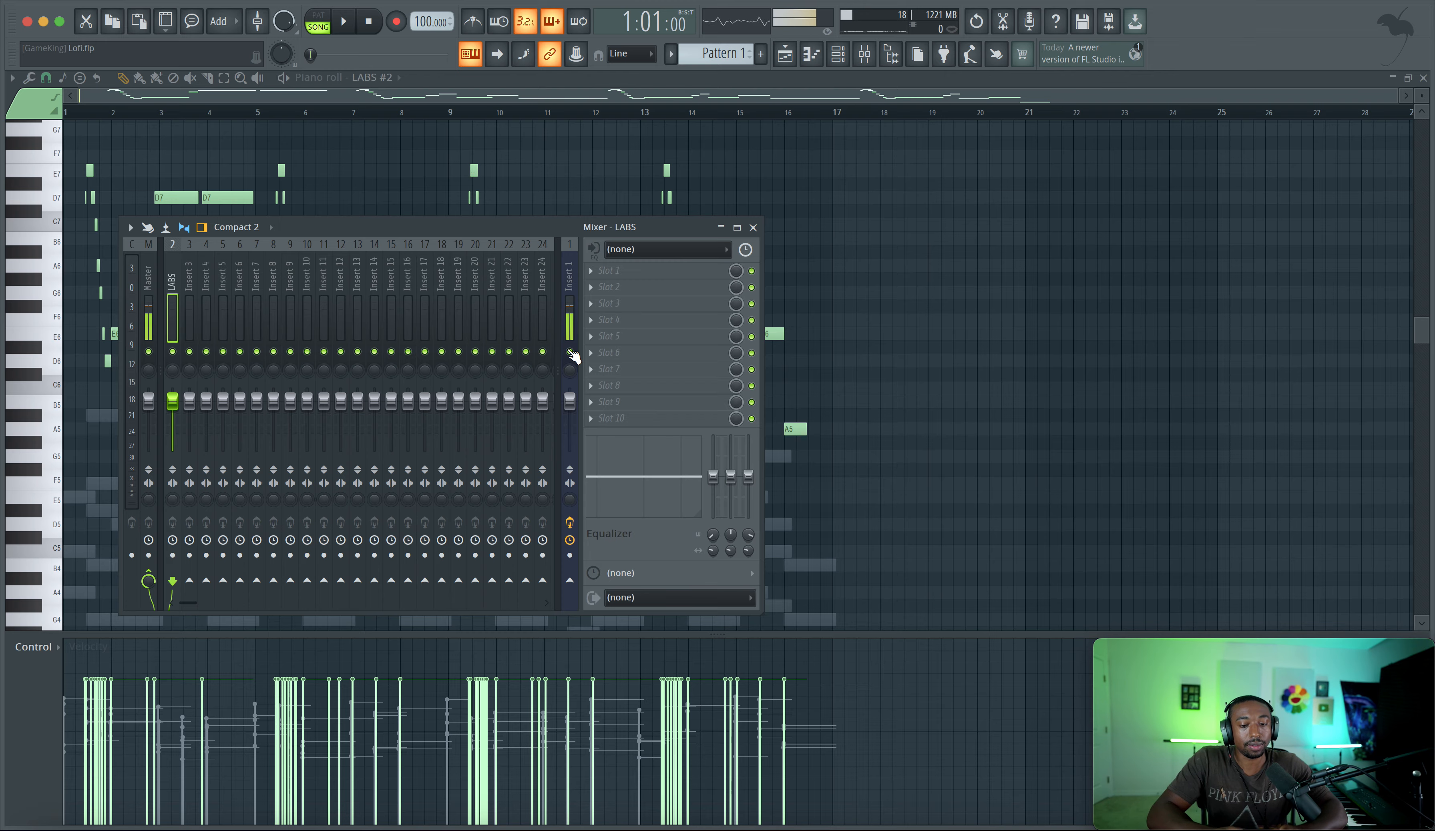
left_click(570, 352)
key("space")
right_click(878, 247)
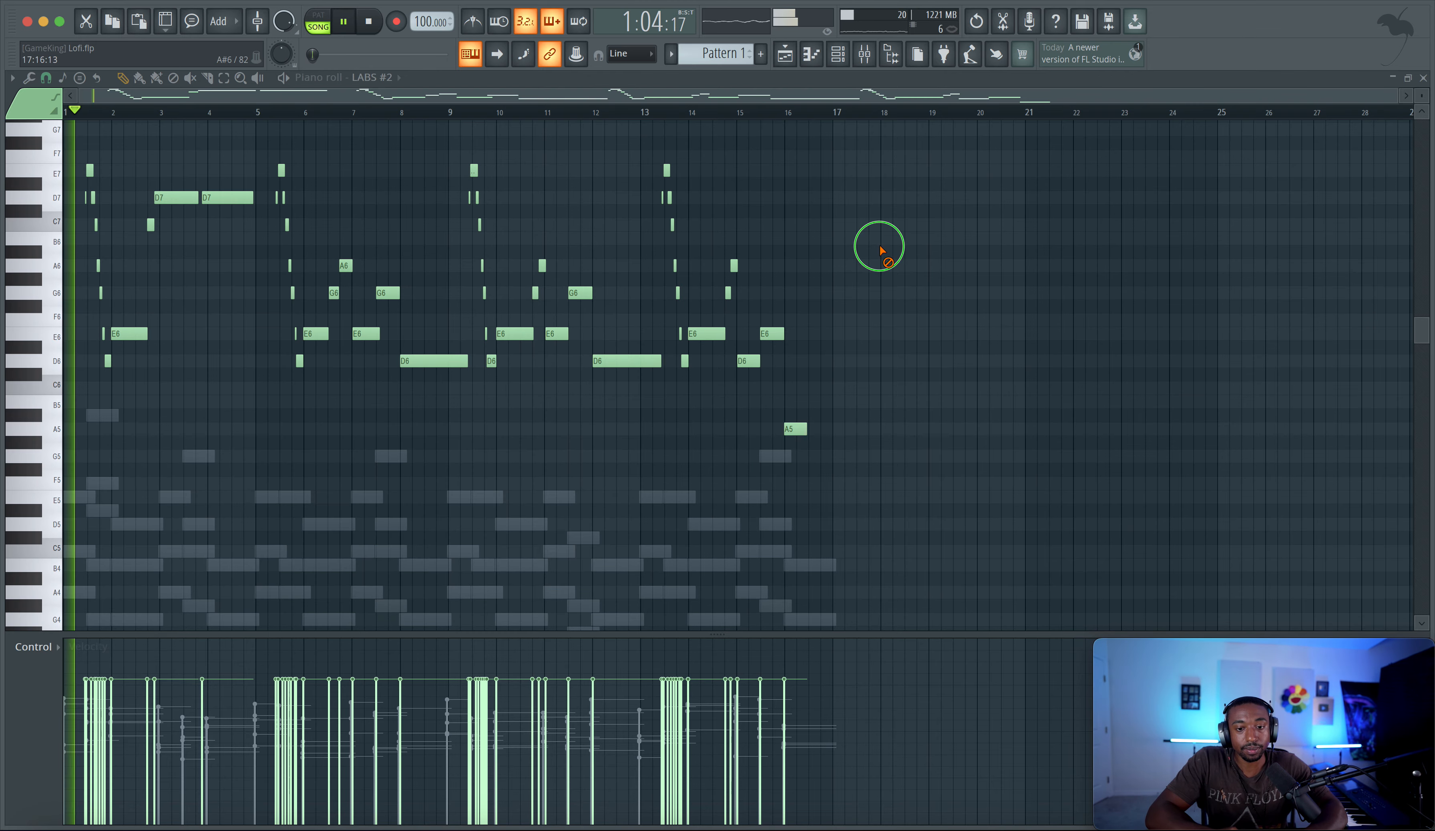
Step: Select all the LABS chord notes and scale their velocities up with the level scaling multiplier
left_click(837, 53)
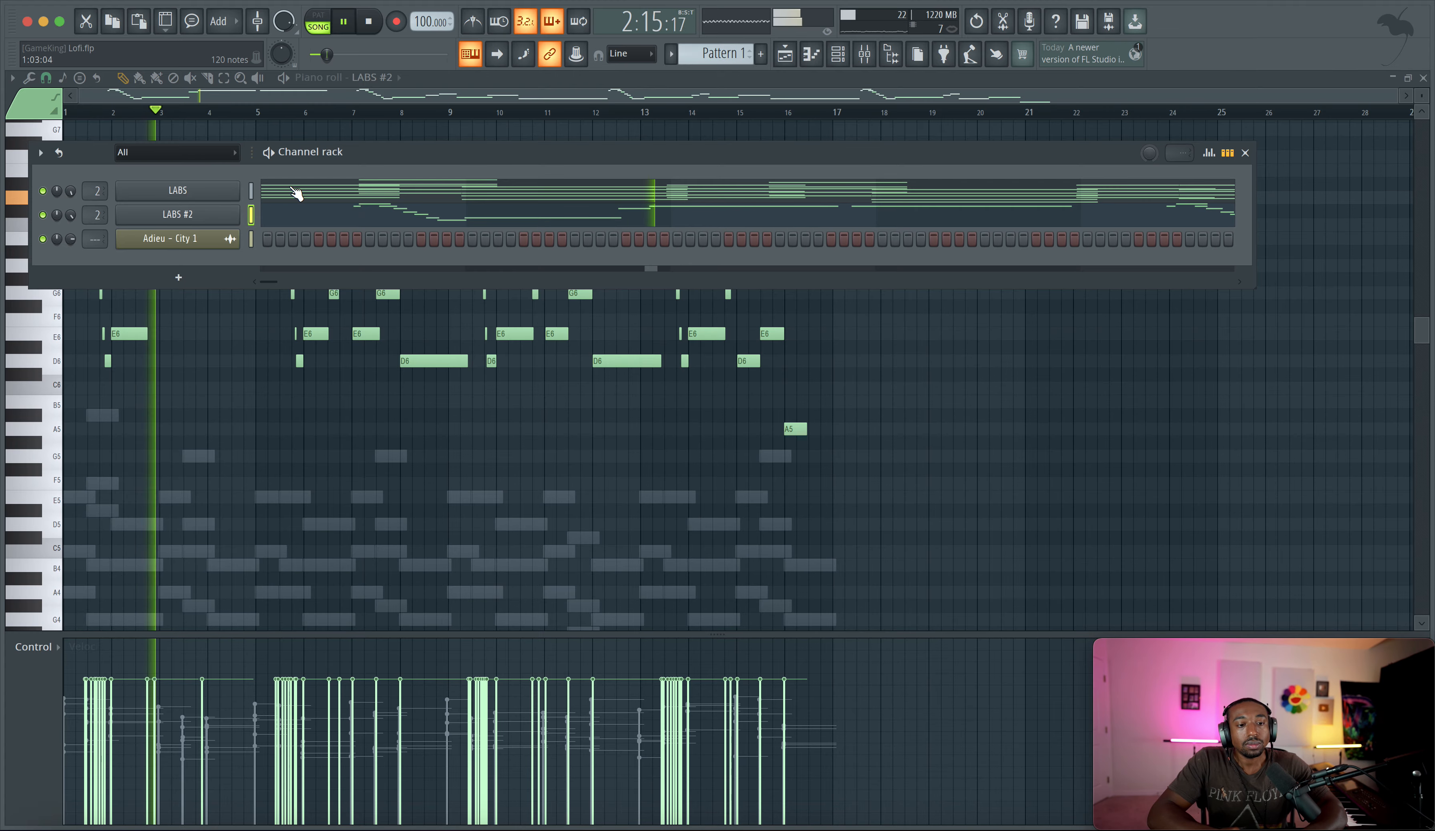
left_click(875, 57)
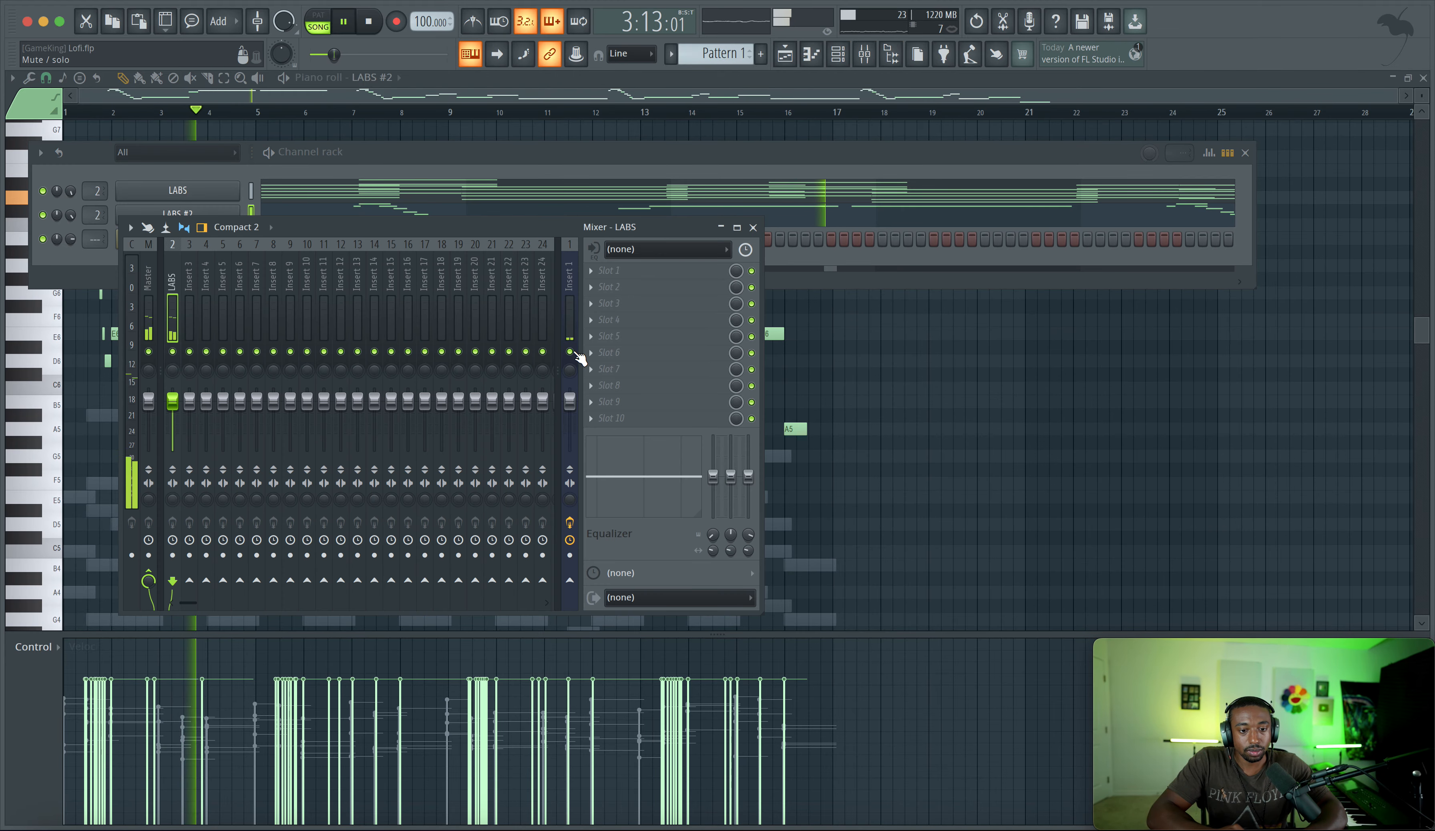
left_click(622, 193)
scroll(481, 309, "down", 3)
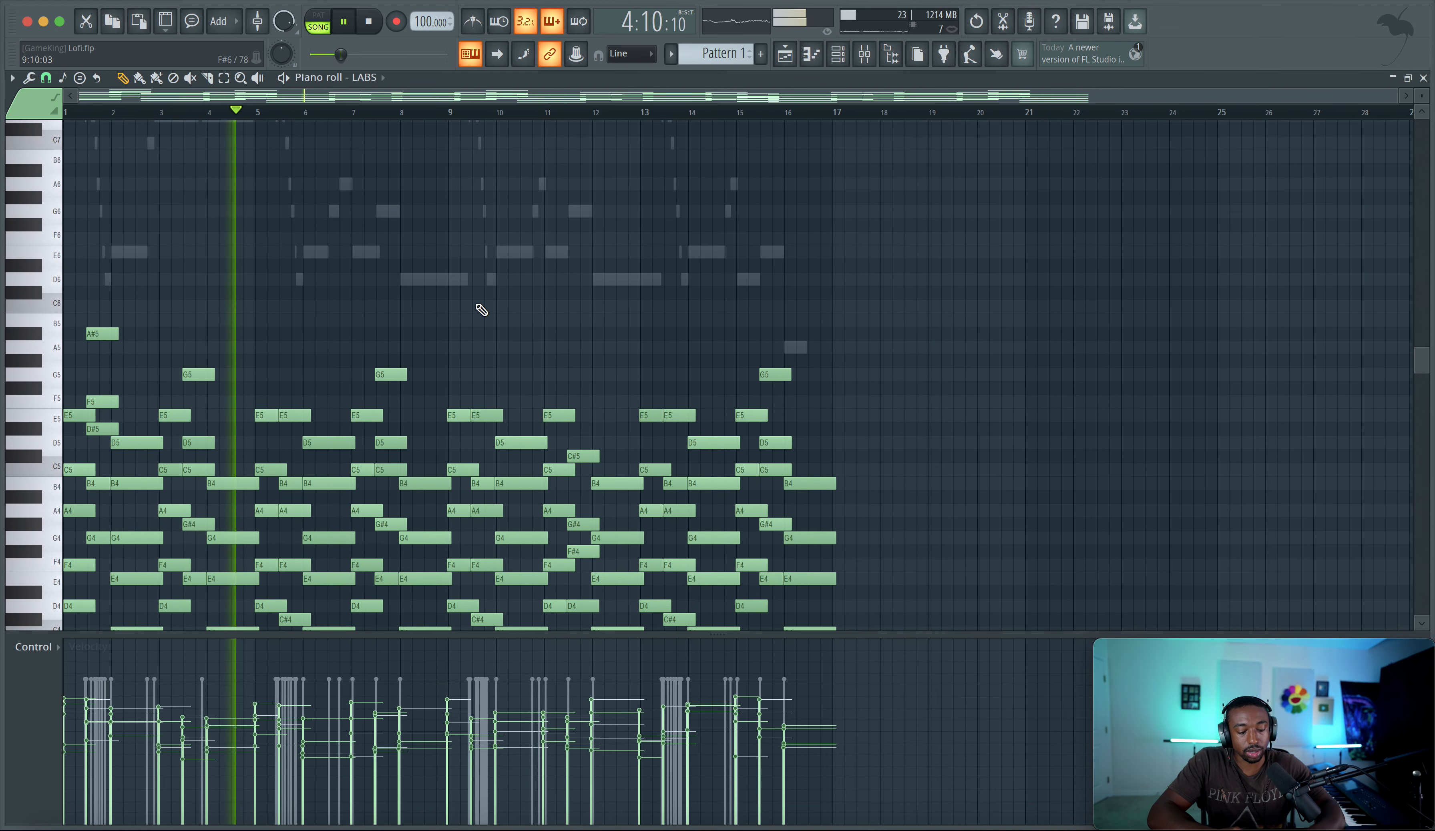
key("ctrl+a")
key("alt+x")
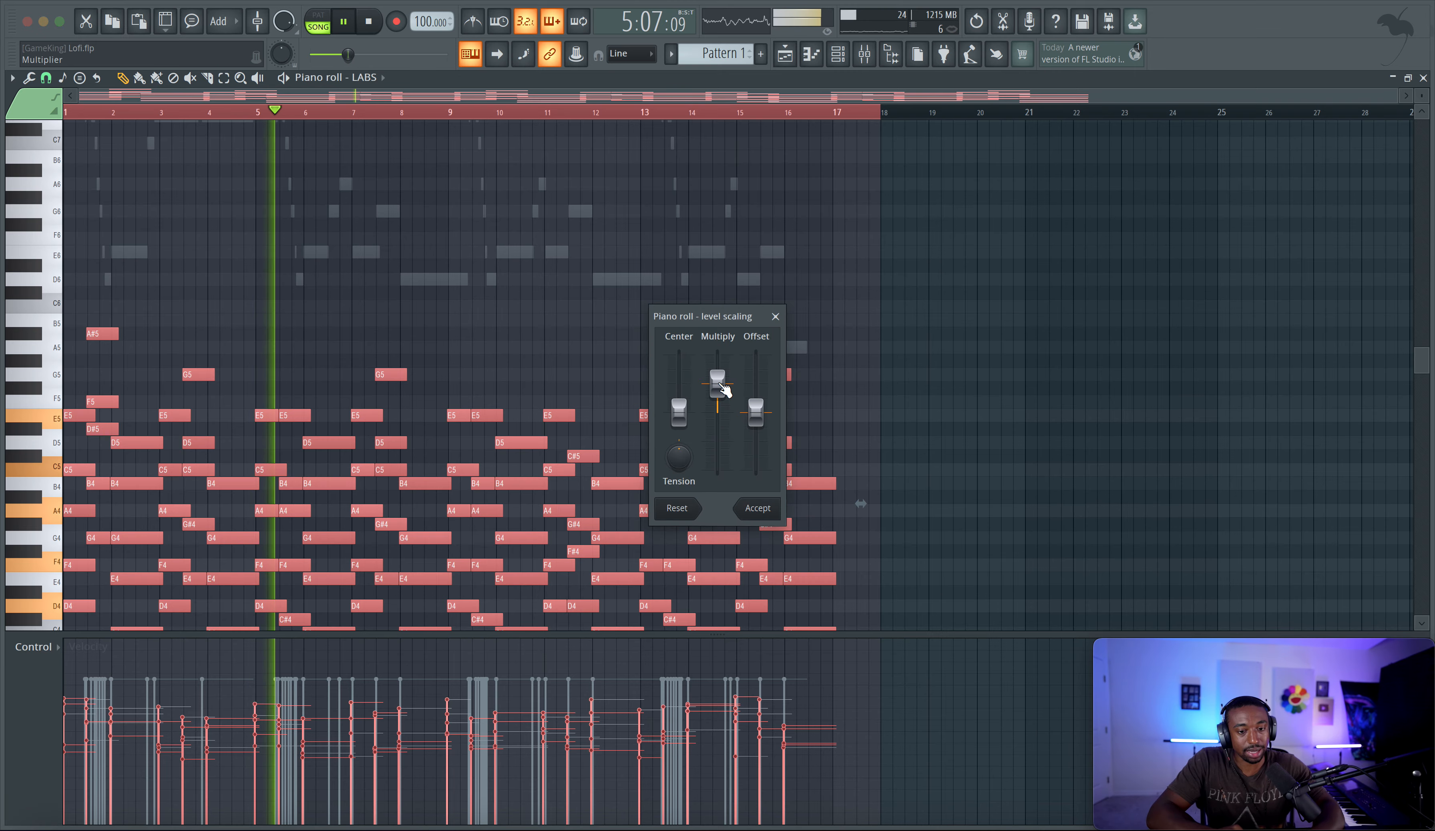
left_click_drag(720, 384, 718, 373)
left_click(767, 514)
Step: Listen to the chords and melody with mixer track Insert 1 muted, unmute it near the song's end and stop playback
left_click(864, 55)
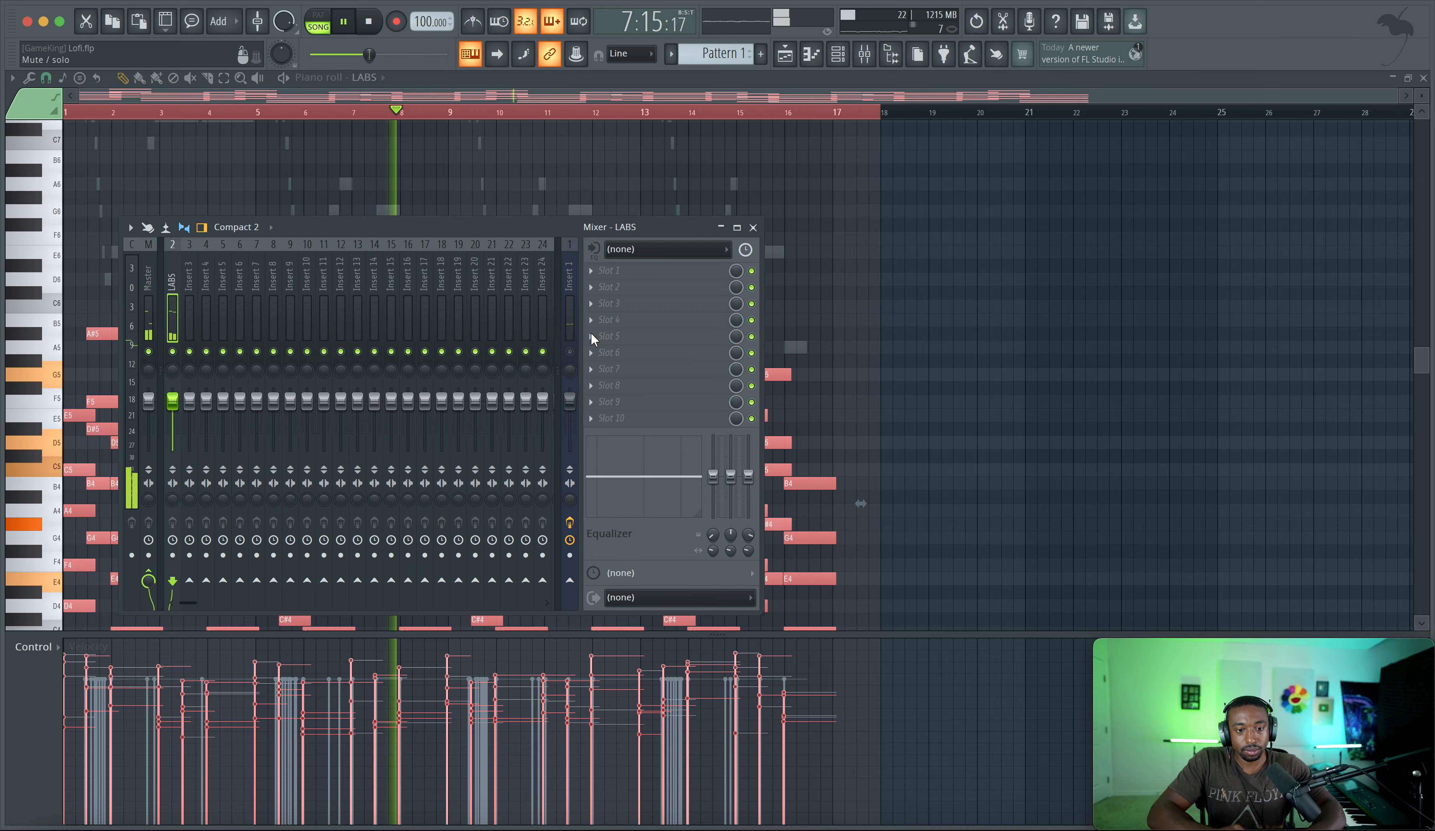
key("F9")
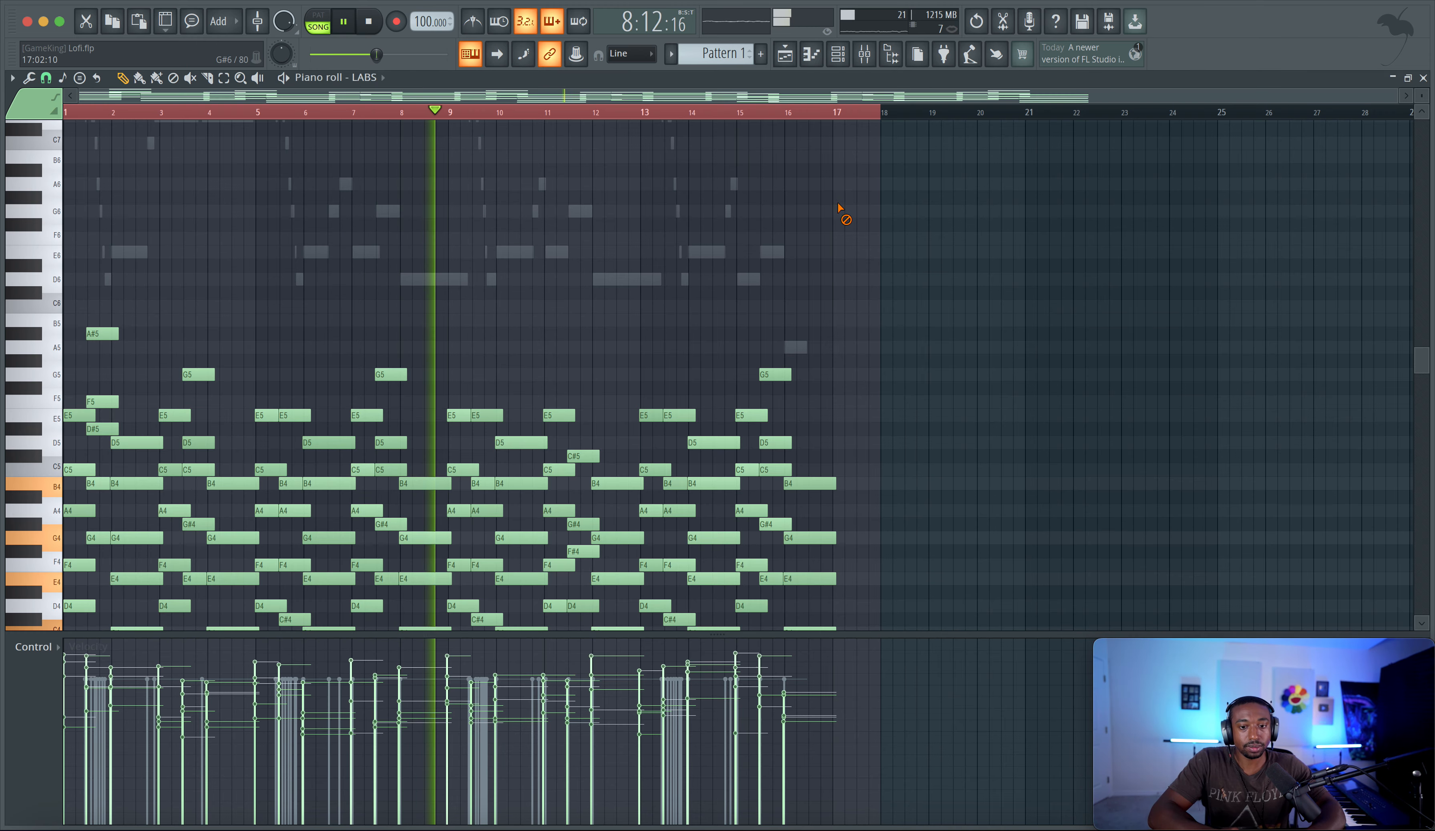
scroll(833, 156, "down", 3)
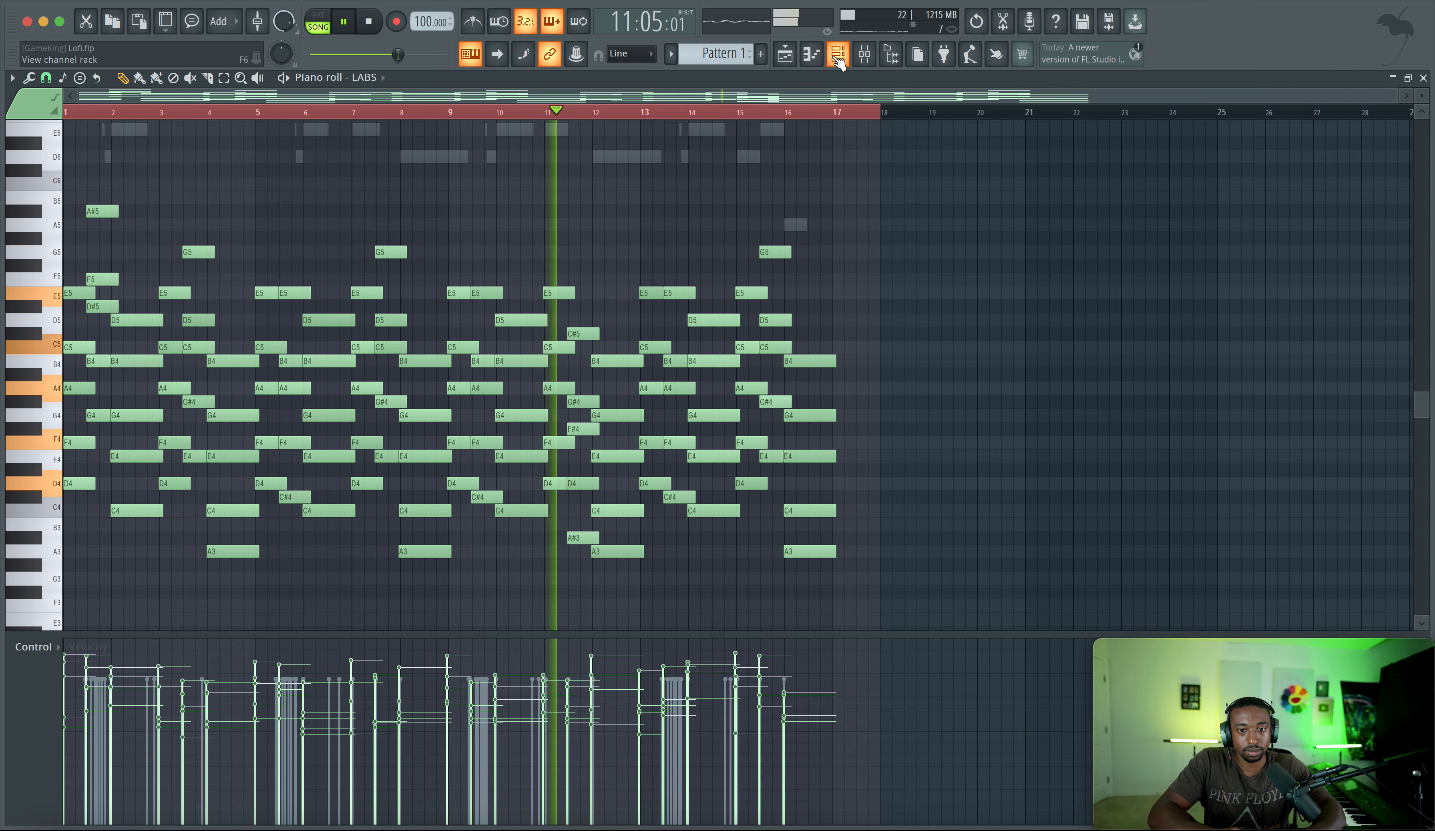
left_click(864, 54)
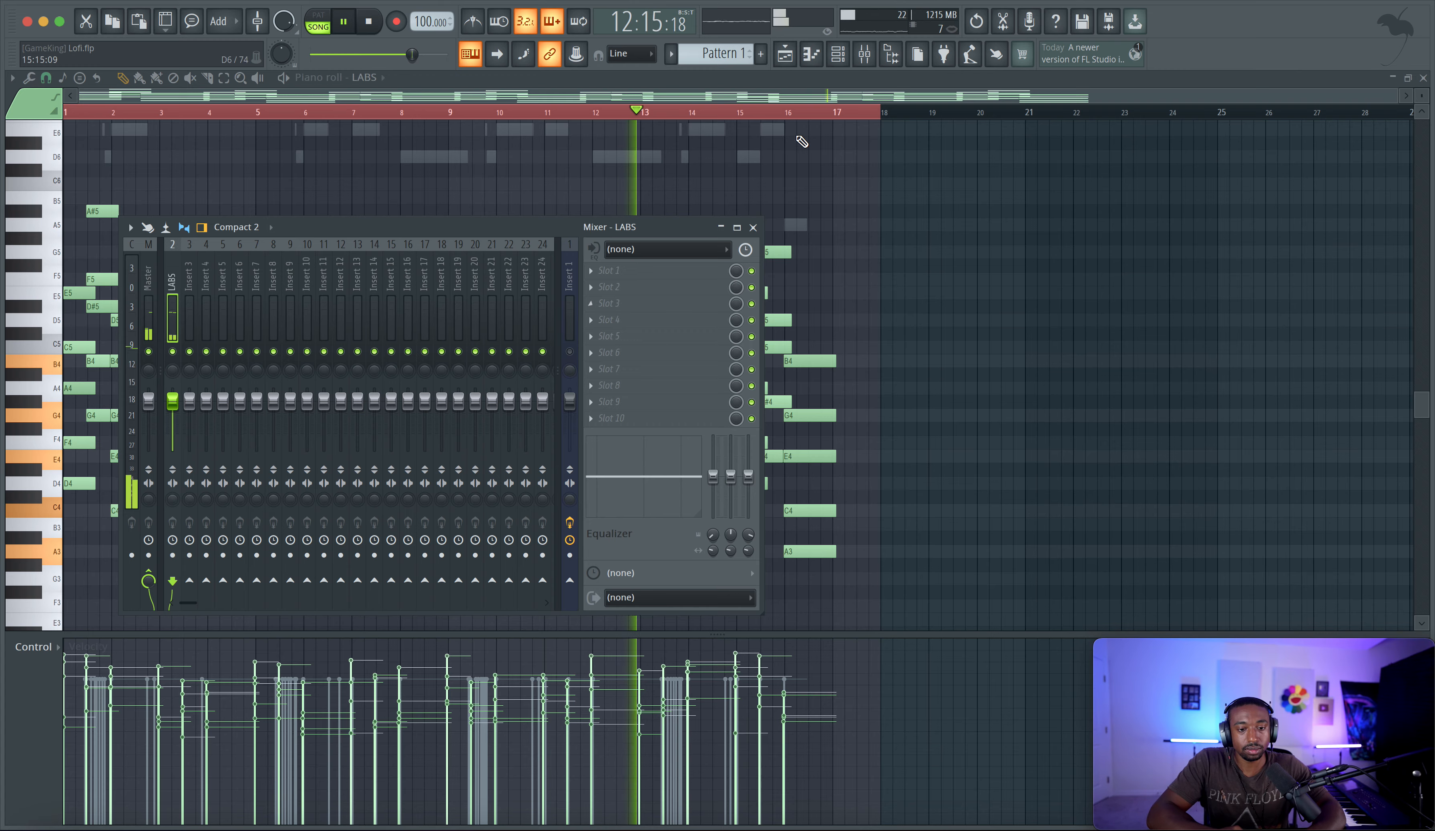
left_click(838, 53)
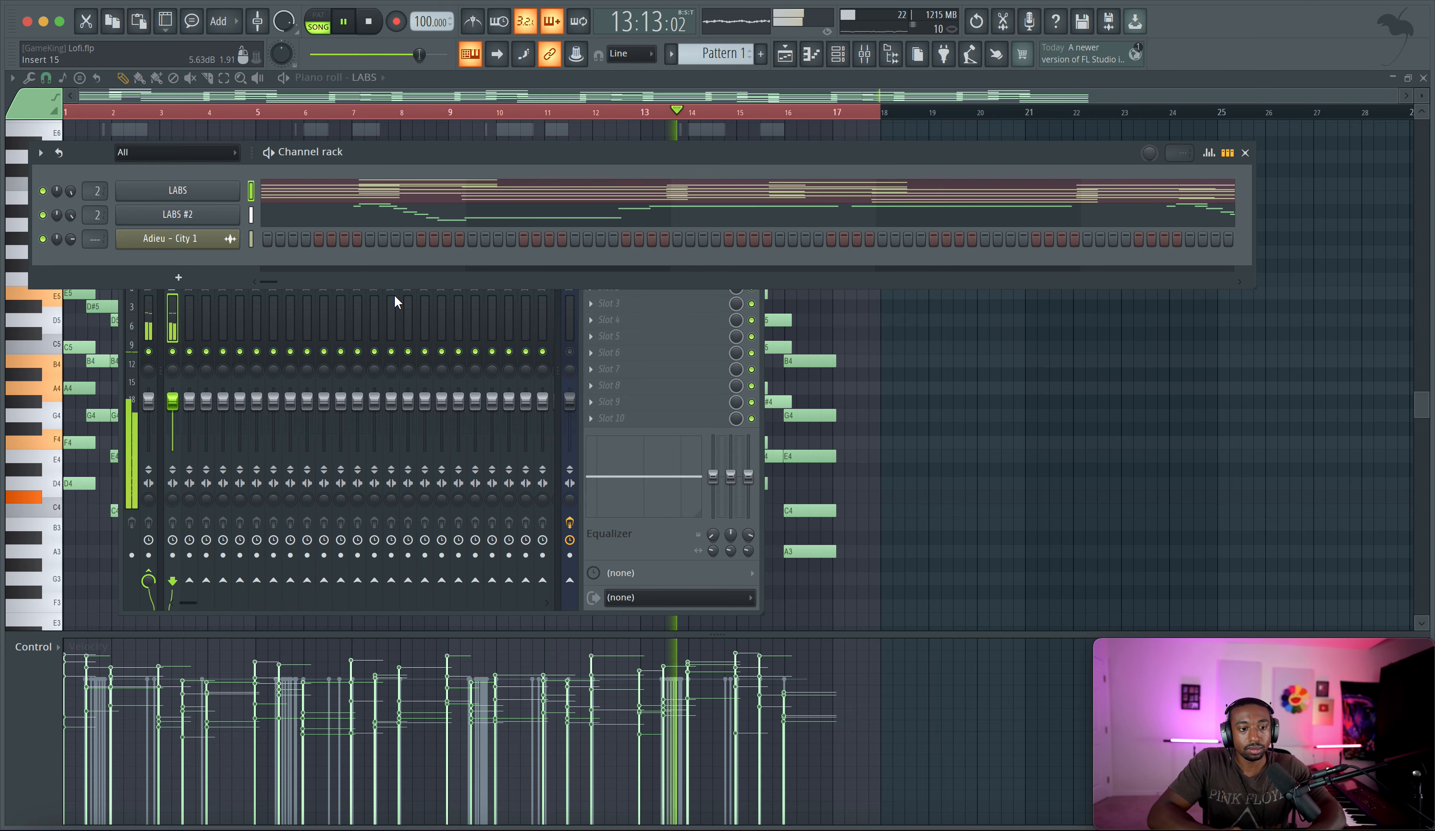
left_click(889, 426)
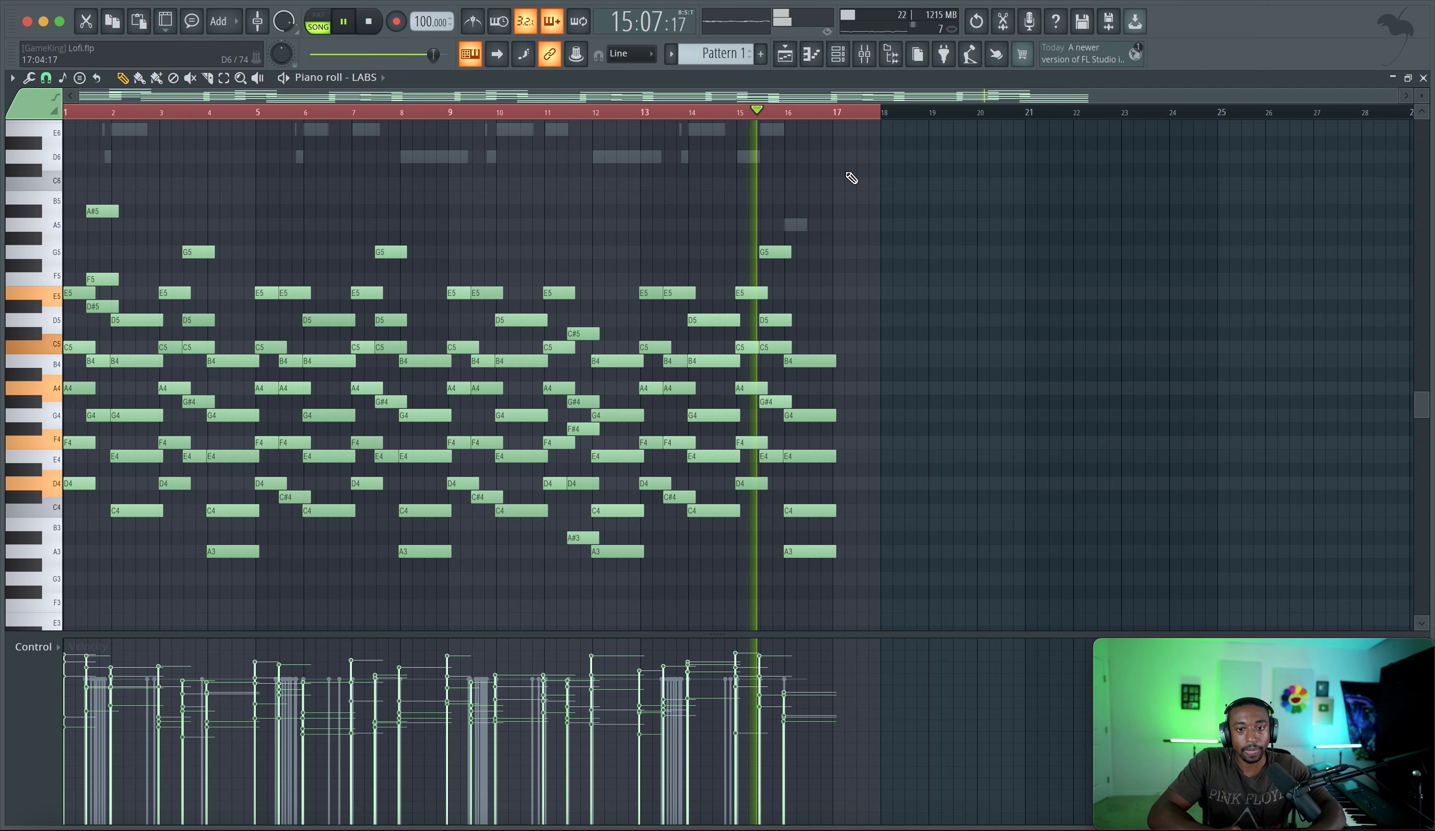
scroll(851, 178, "down", 3)
key("F9")
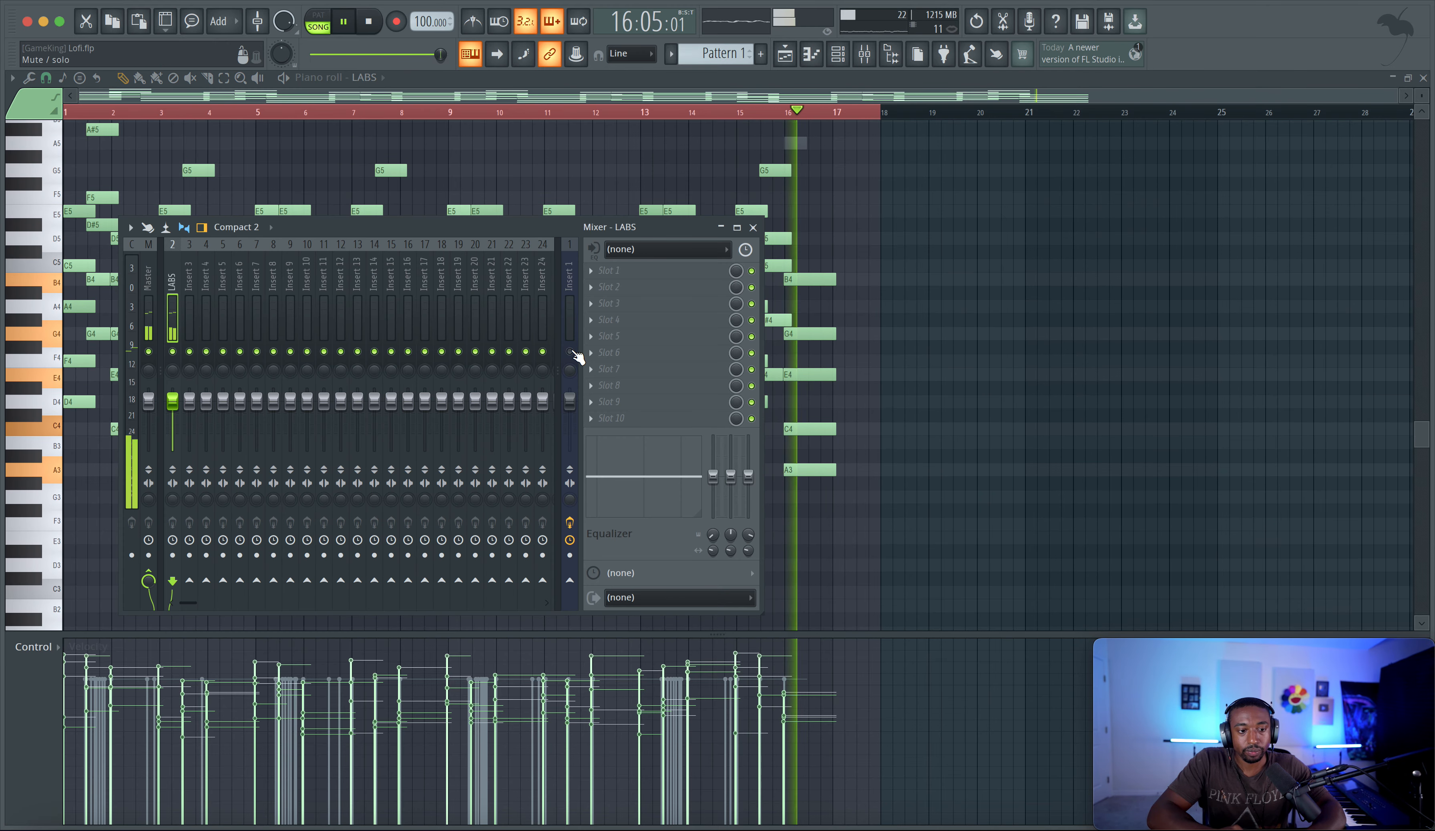
key("space")
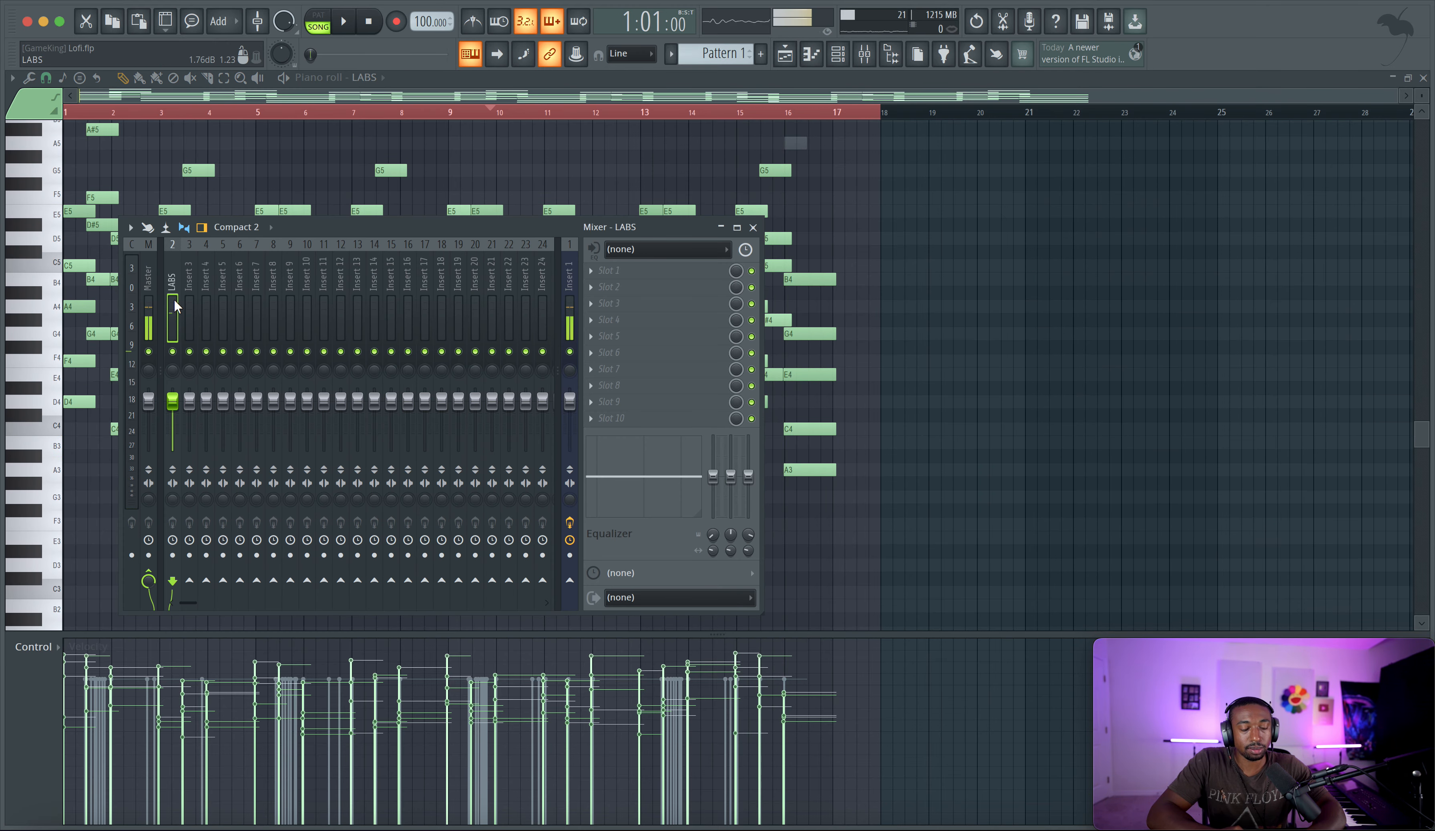
Step: Load Fruity Delay 3 on the LABS mixer track with tempo sync off and time, feedback level and dry output at minimum
left_click(862, 55)
left_click(862, 54)
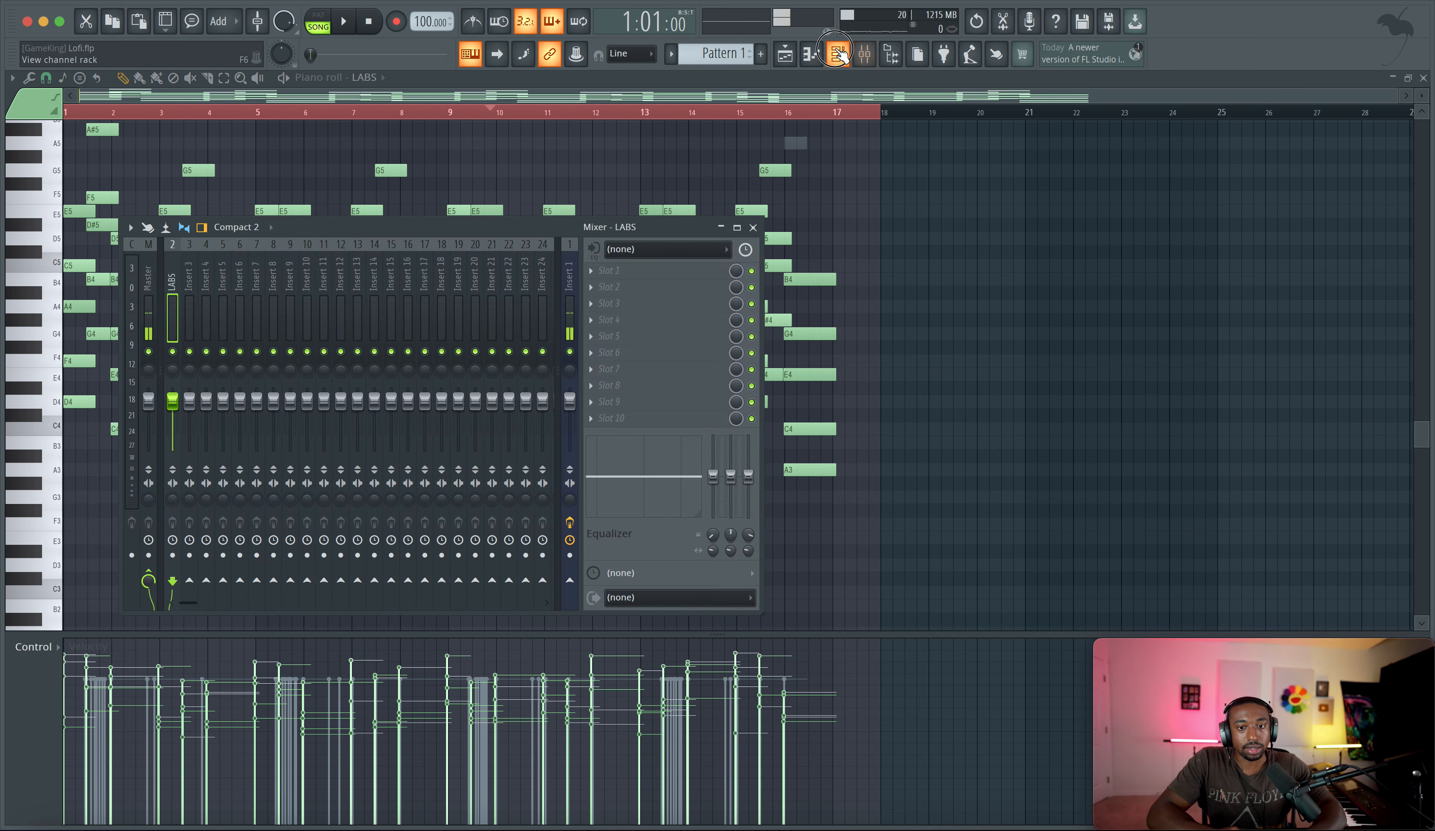
left_click(838, 53)
left_click(837, 53)
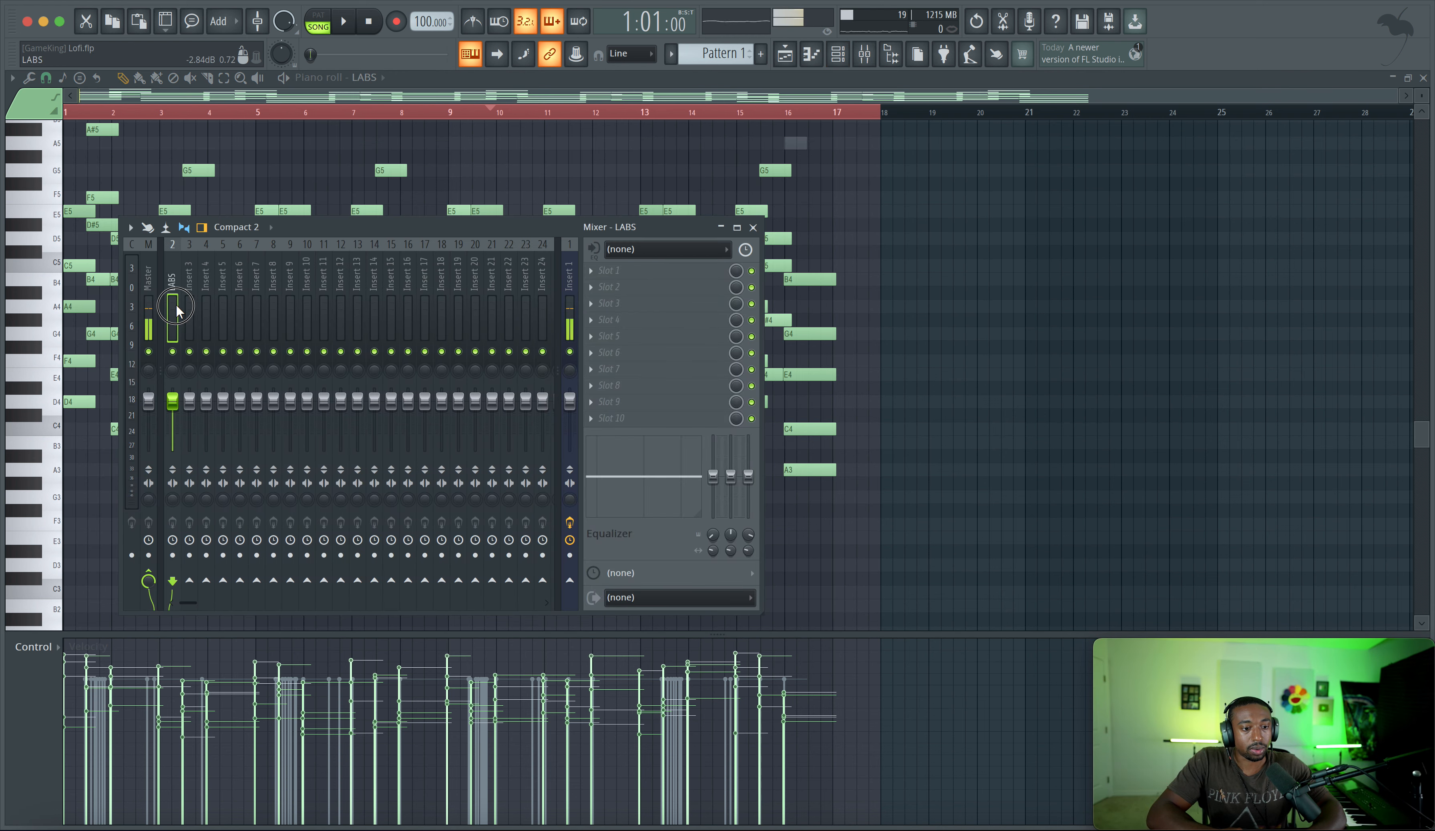
left_click(637, 281)
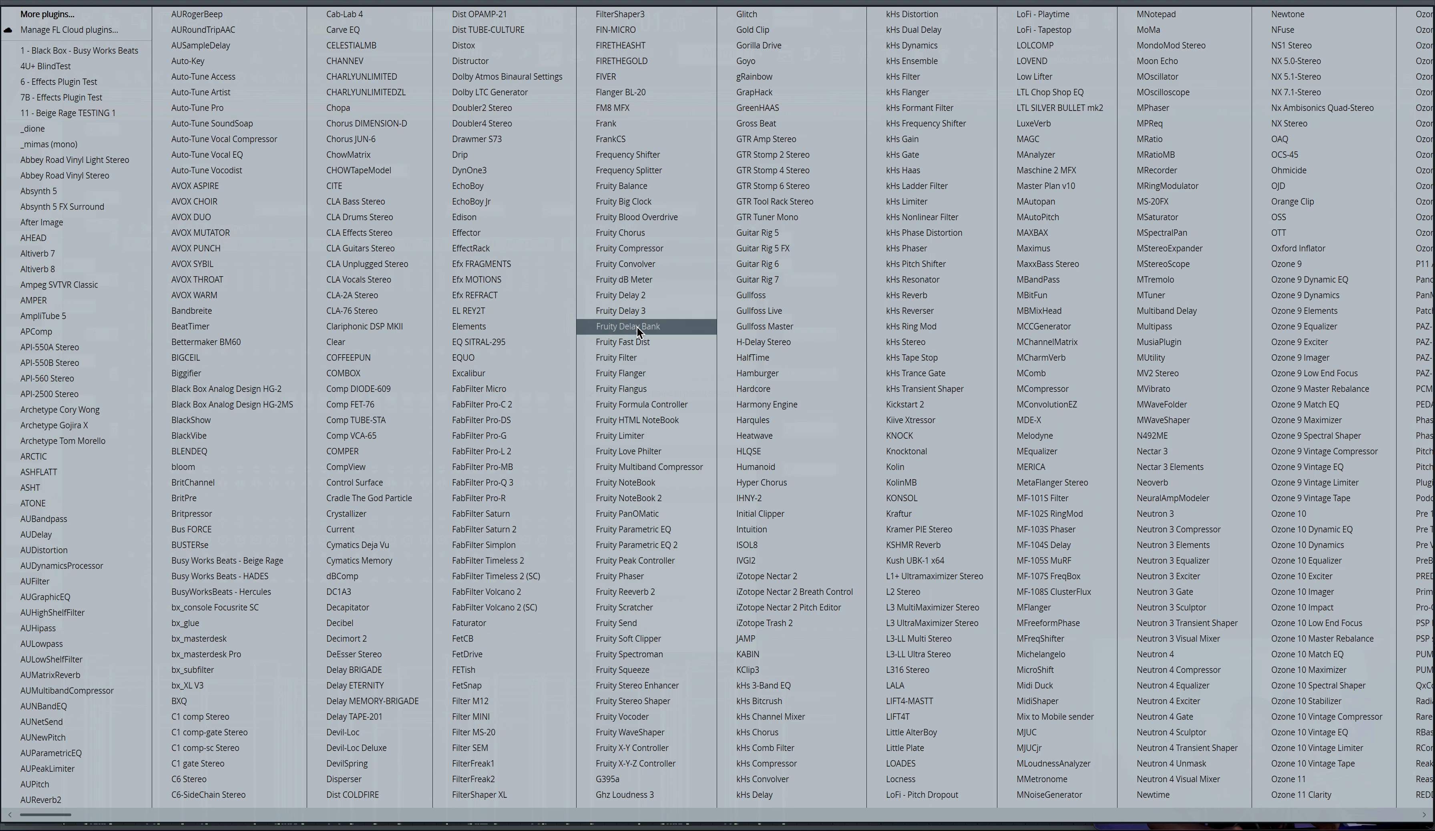
left_click(622, 311)
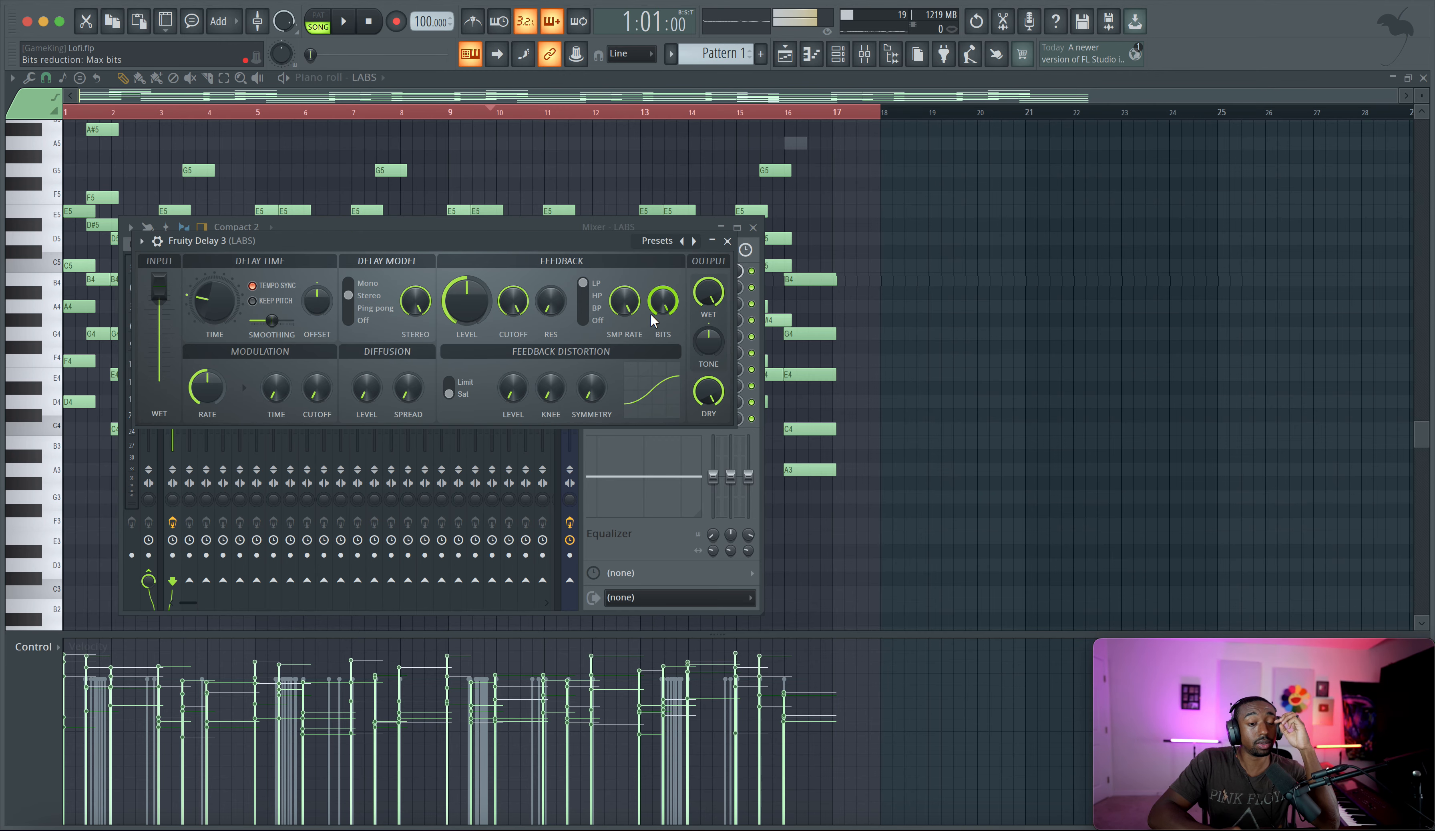
left_click_drag(720, 392, 721, 434)
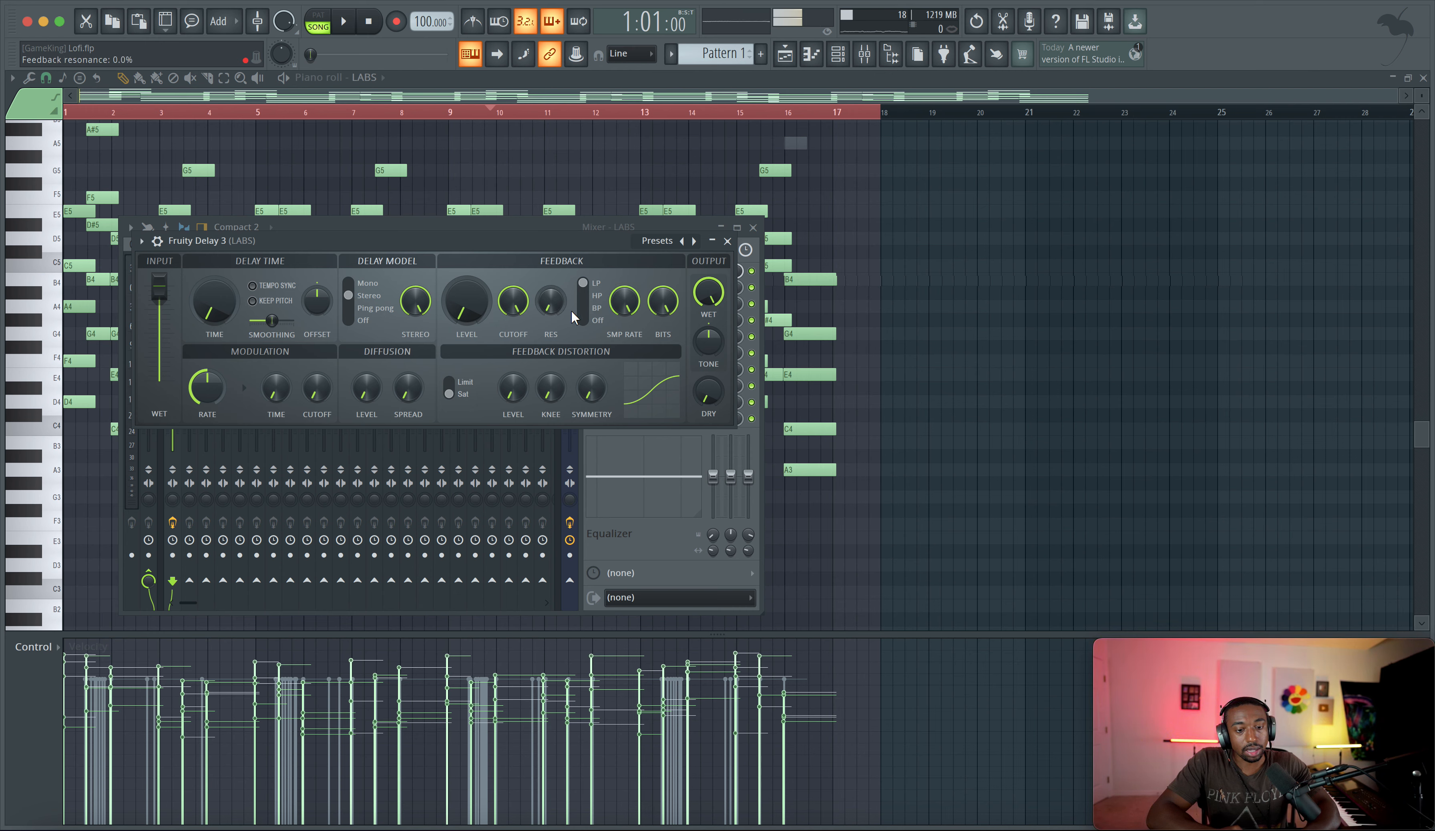
Step: During playback, set the delay's feedback filter to HP with cutoff at about 291 Hz and raise its time modulation
key("space")
mouse_move(519, 303)
left_mouse_down()
mouse_move(520, 343)
mouse_move(518, 287)
left_mouse_up()
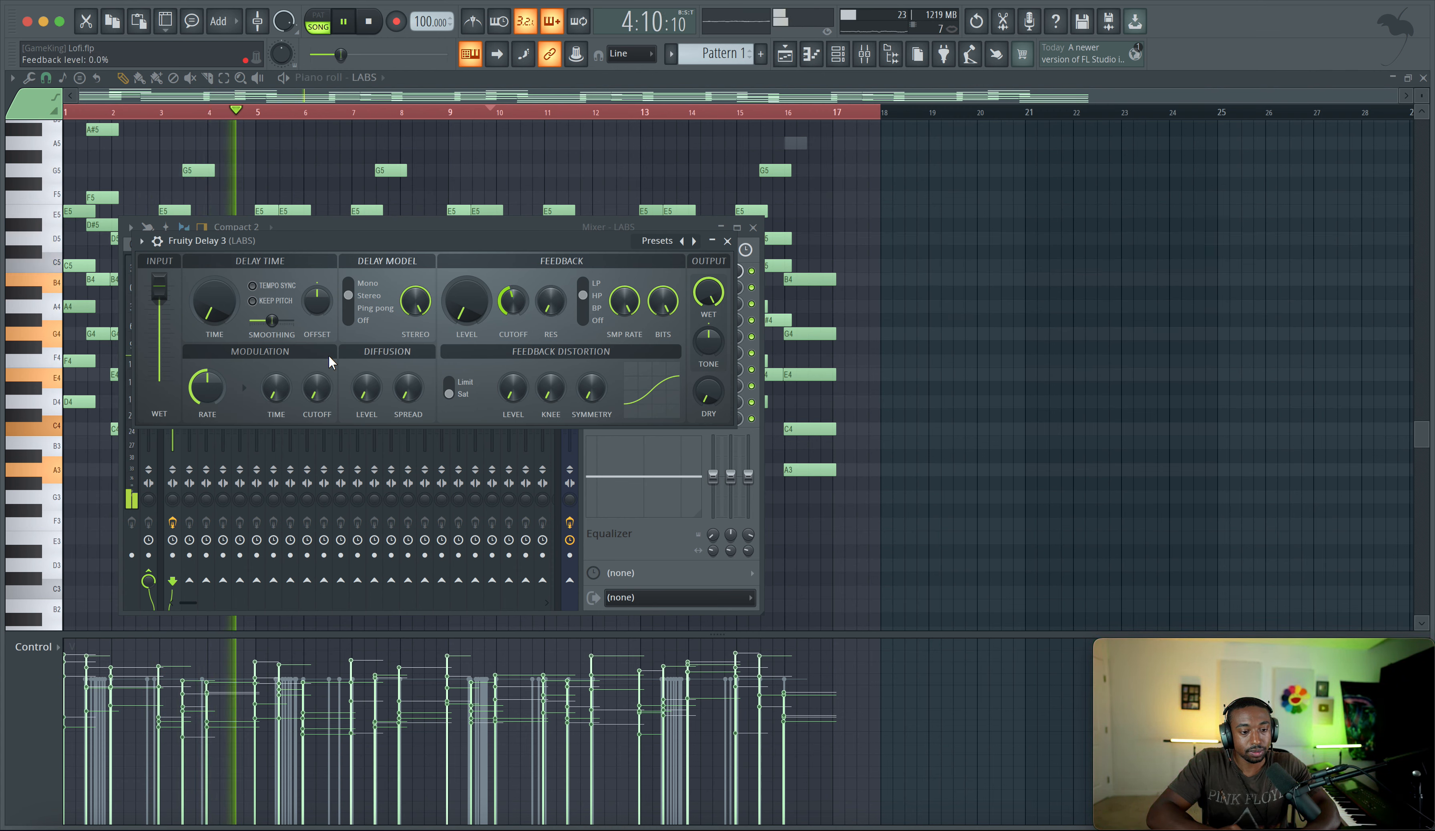
left_click_drag(513, 298, 512, 304)
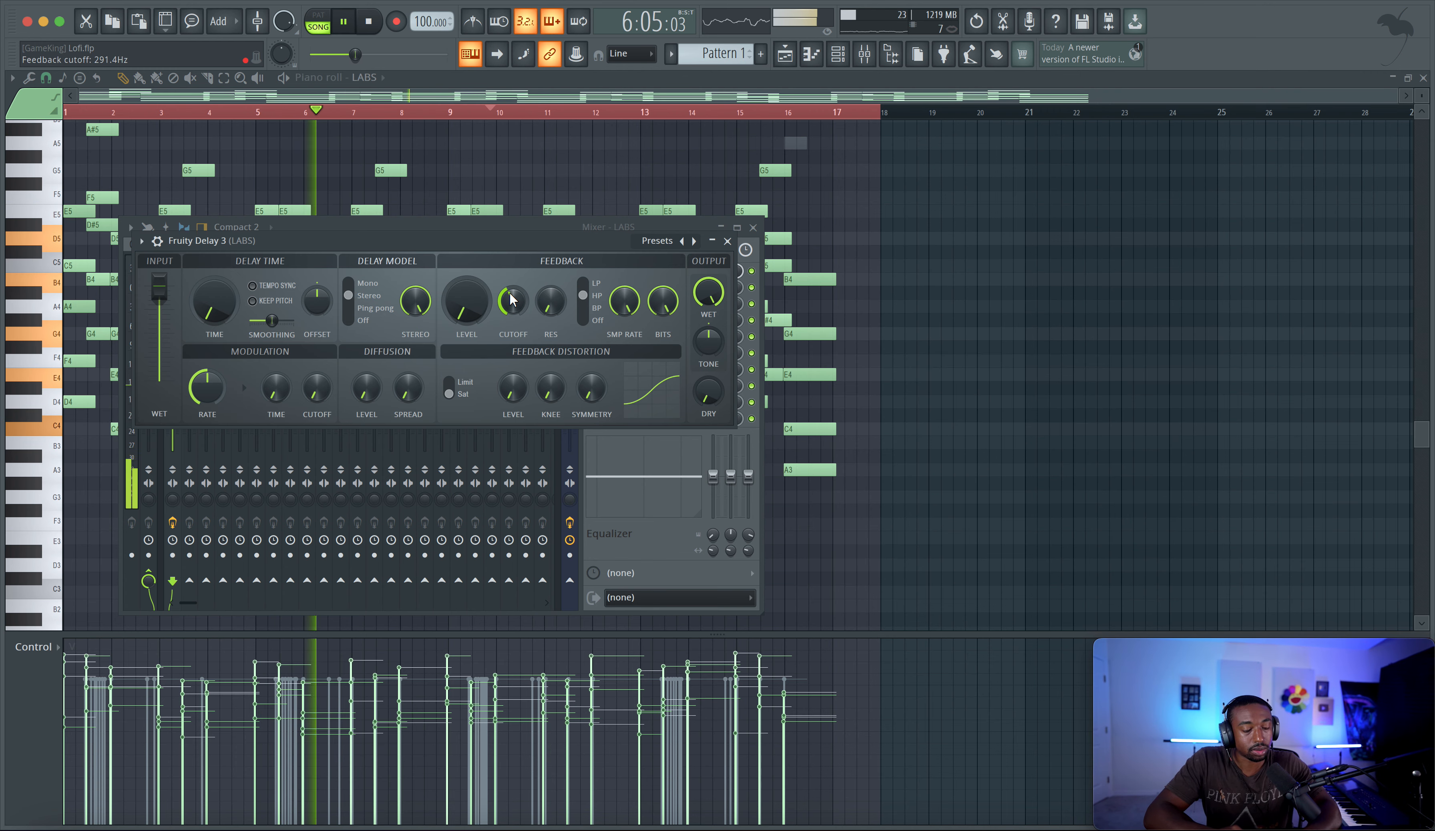
mouse_move(291, 389)
left_mouse_down()
mouse_move(291, 367)
mouse_move(280, 388)
left_mouse_up()
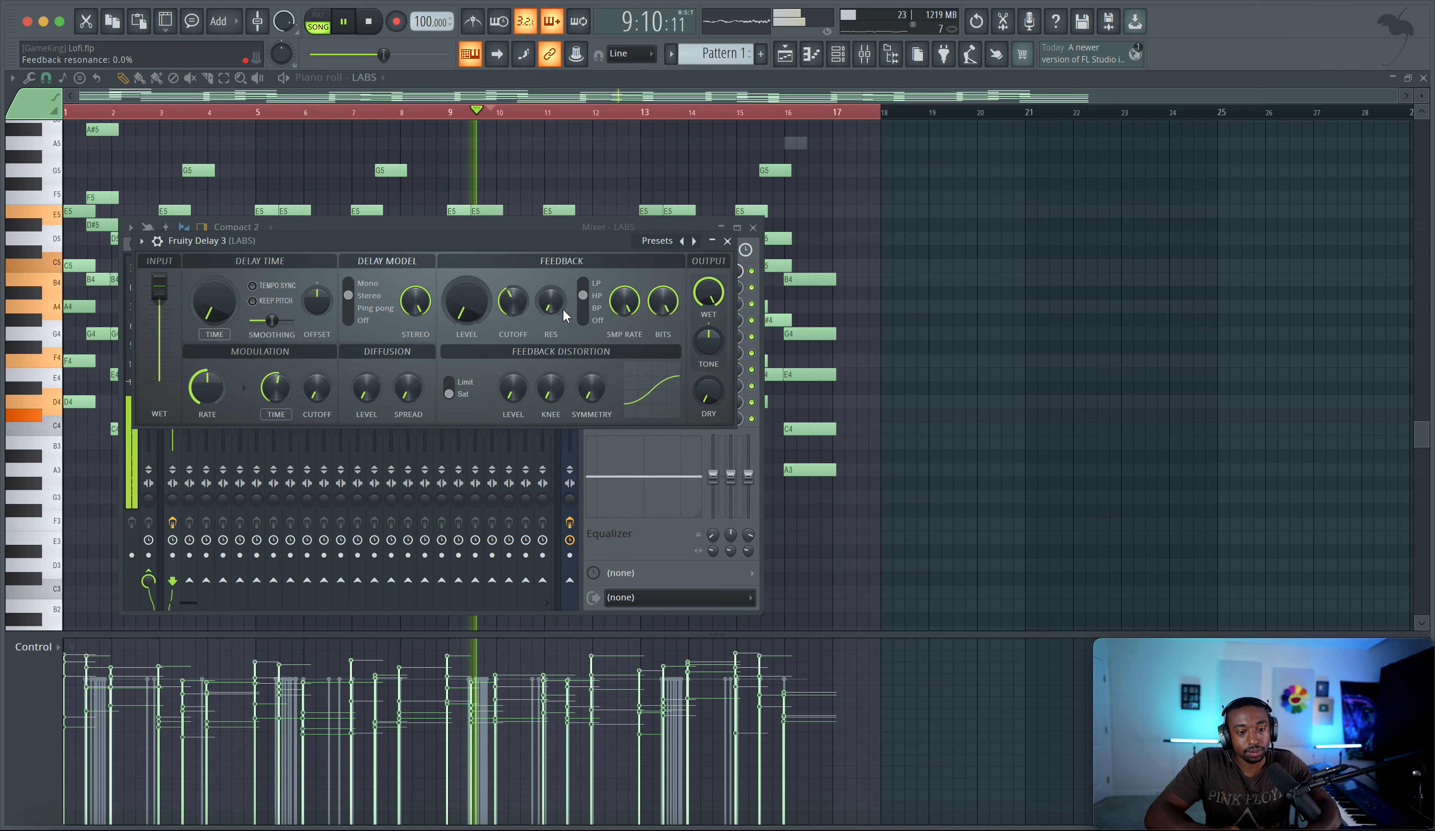
Step: Set the delay time R/L offset to 75%, try the Ping pong model and return to Stereo
left_click_drag(319, 303, 319, 257)
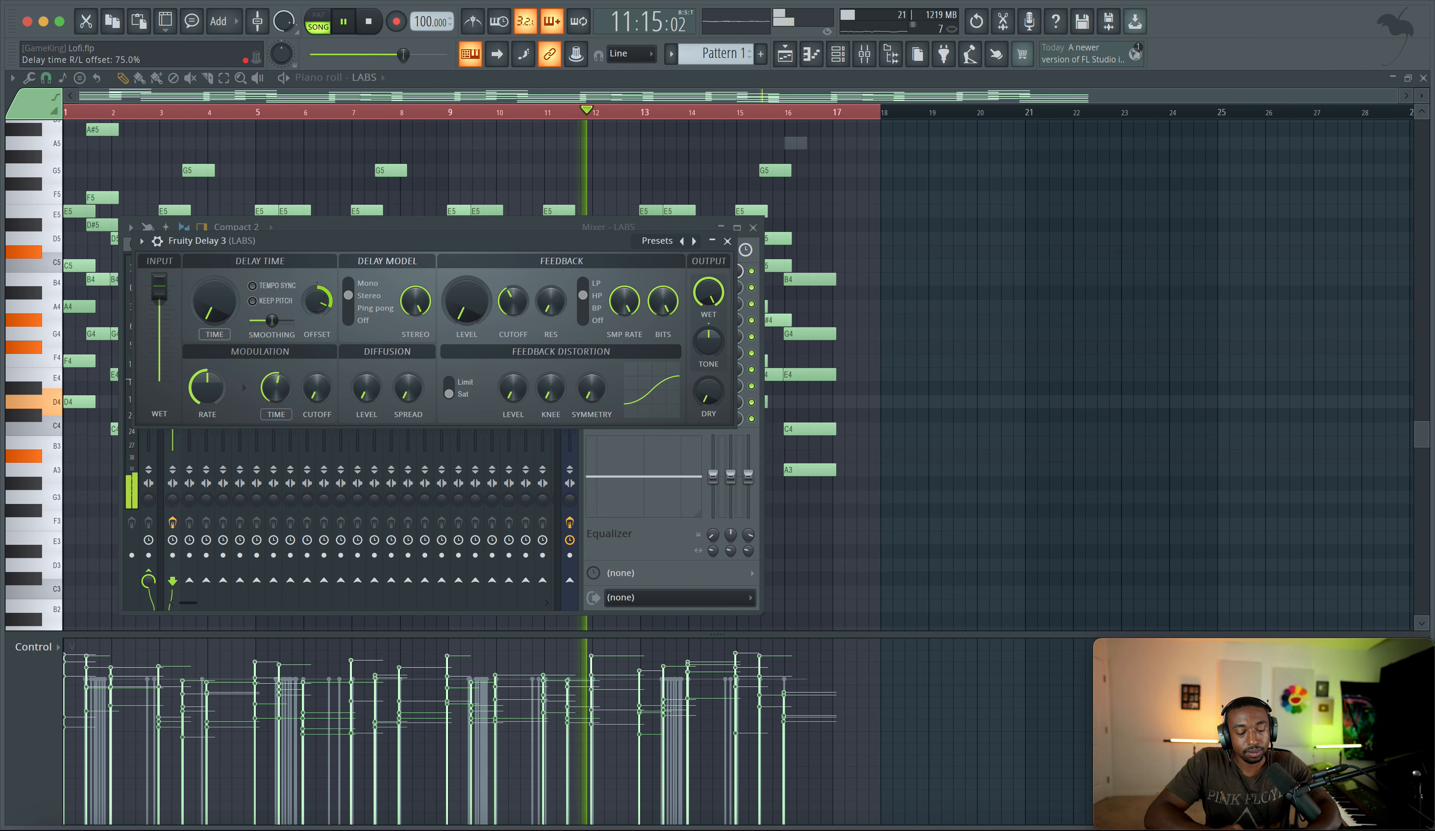
left_click(360, 308)
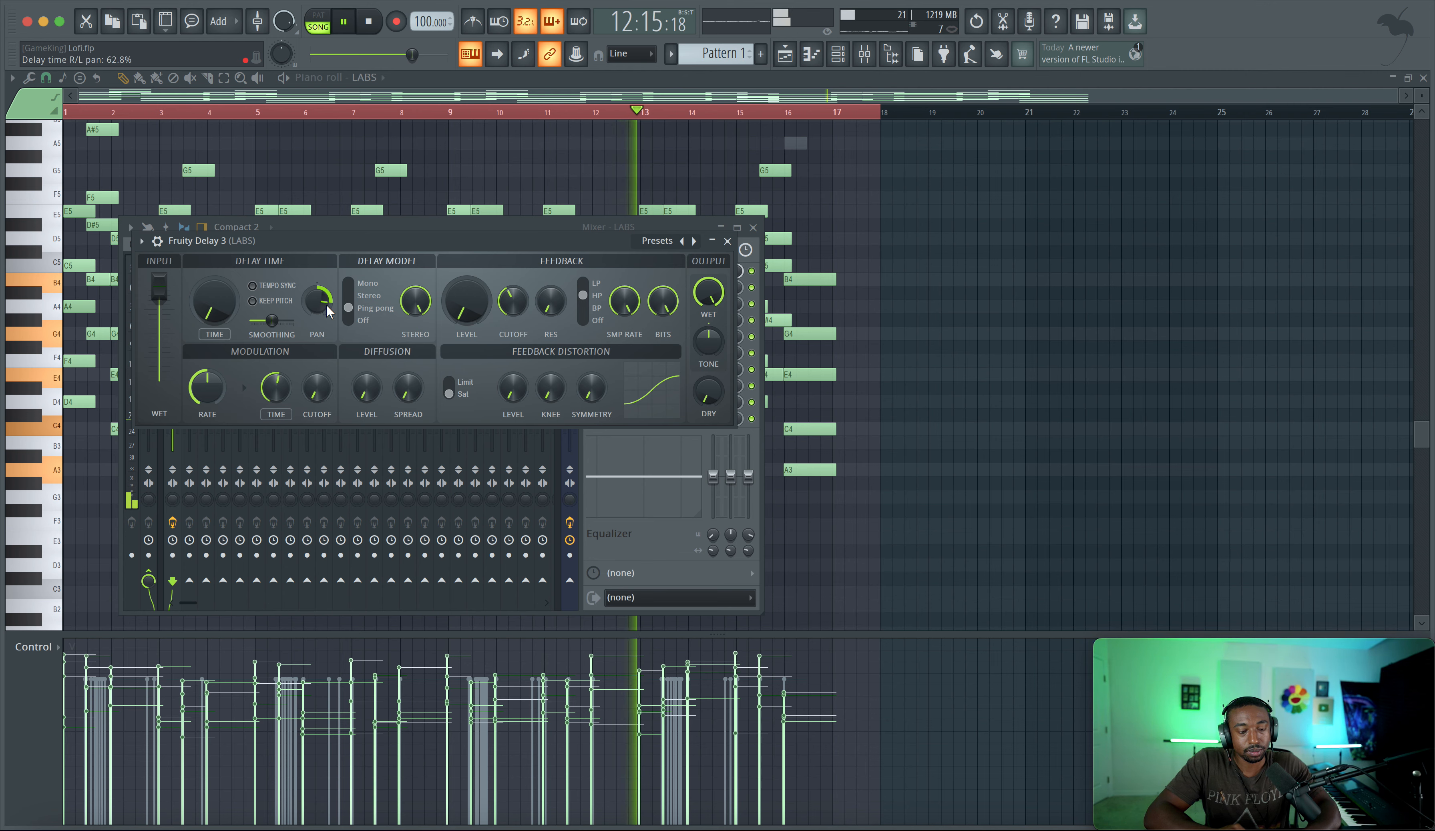
left_click(356, 296)
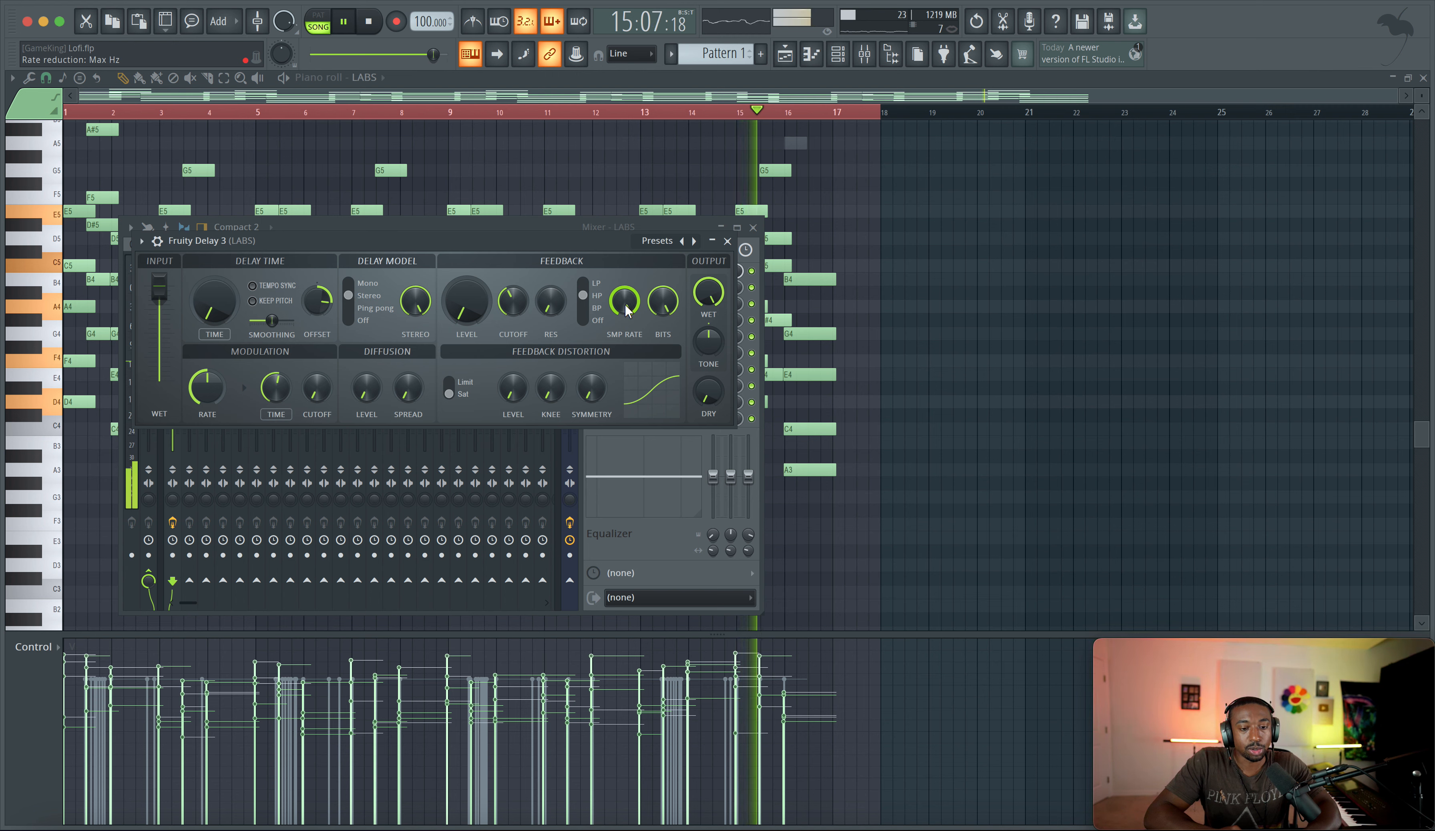
left_click(727, 240)
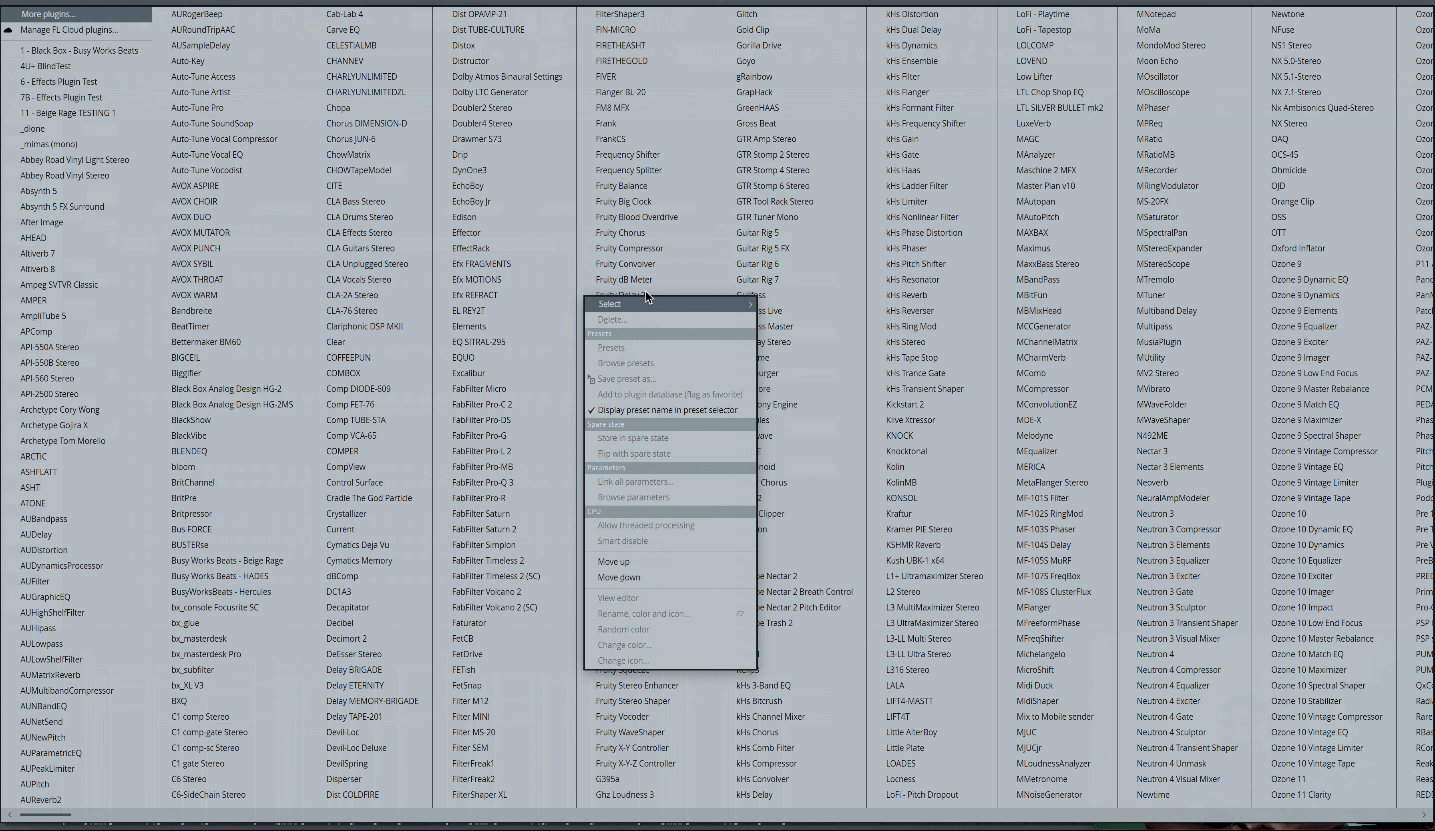
Step: Load kHs Bitcrush in the LABS mixer track's second effect slot and set its rate to 40000 Hz
scroll(560, 282, "right", 3)
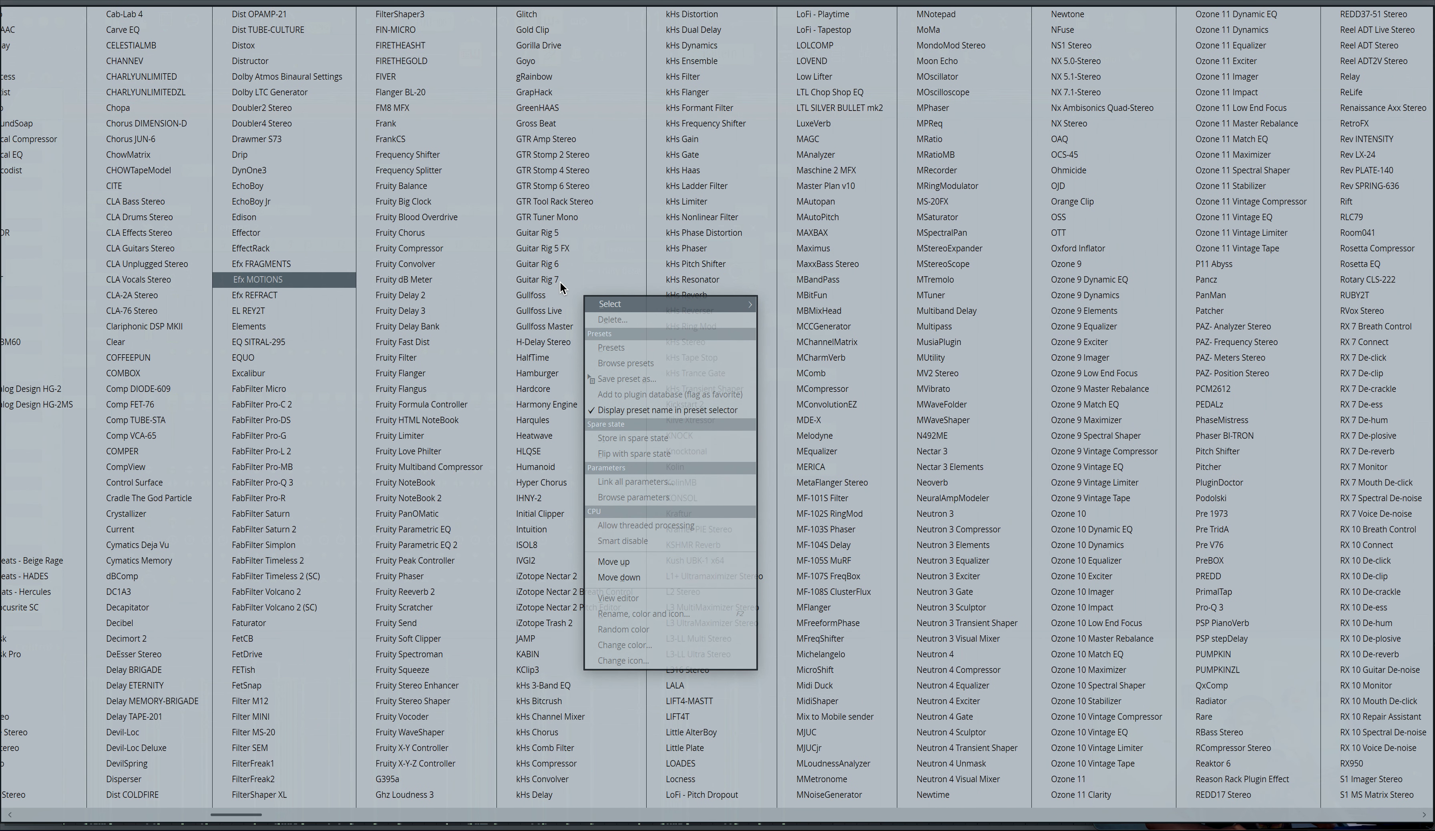
scroll(684, 223, "right", 1)
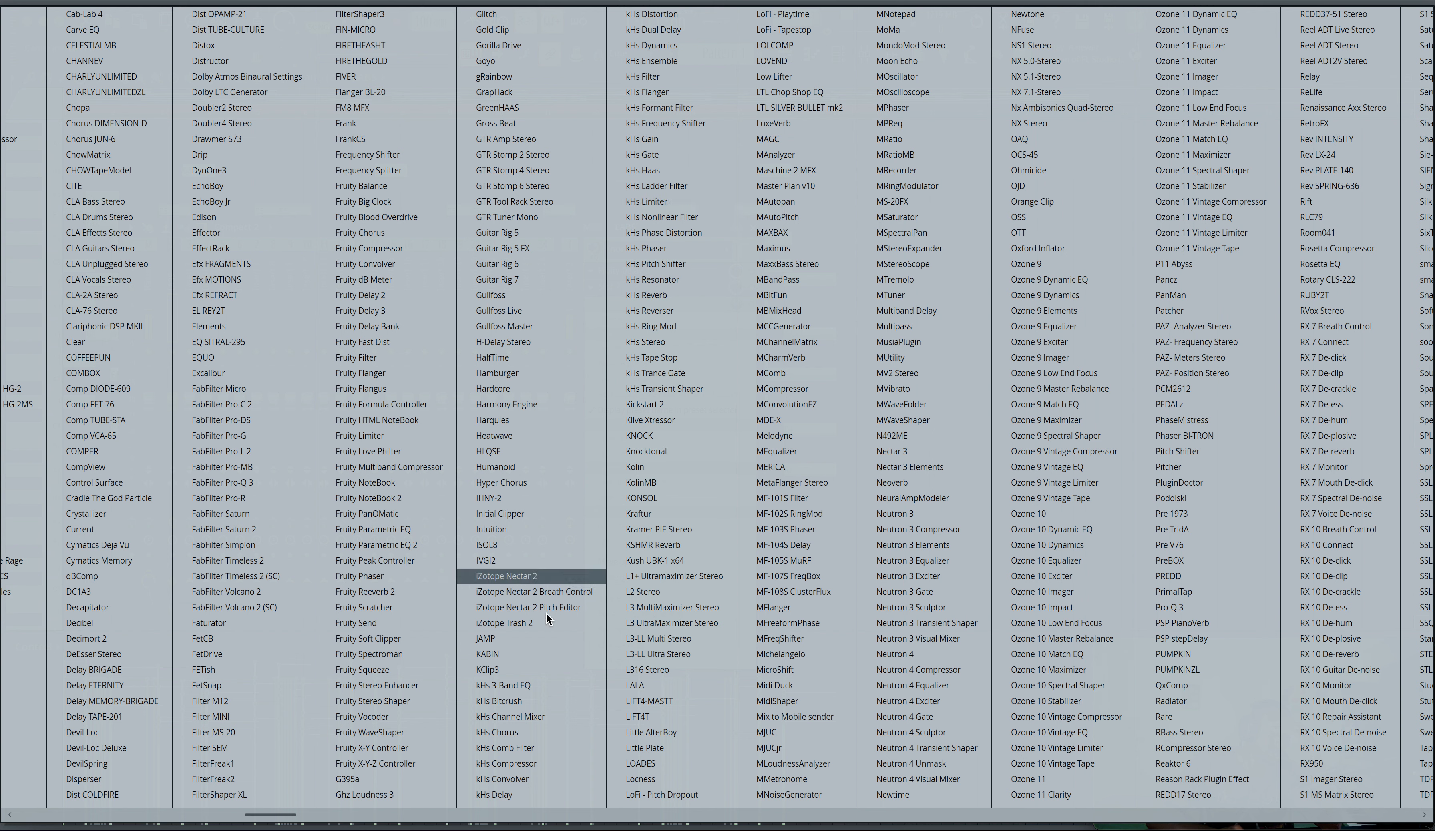
left_click(524, 701)
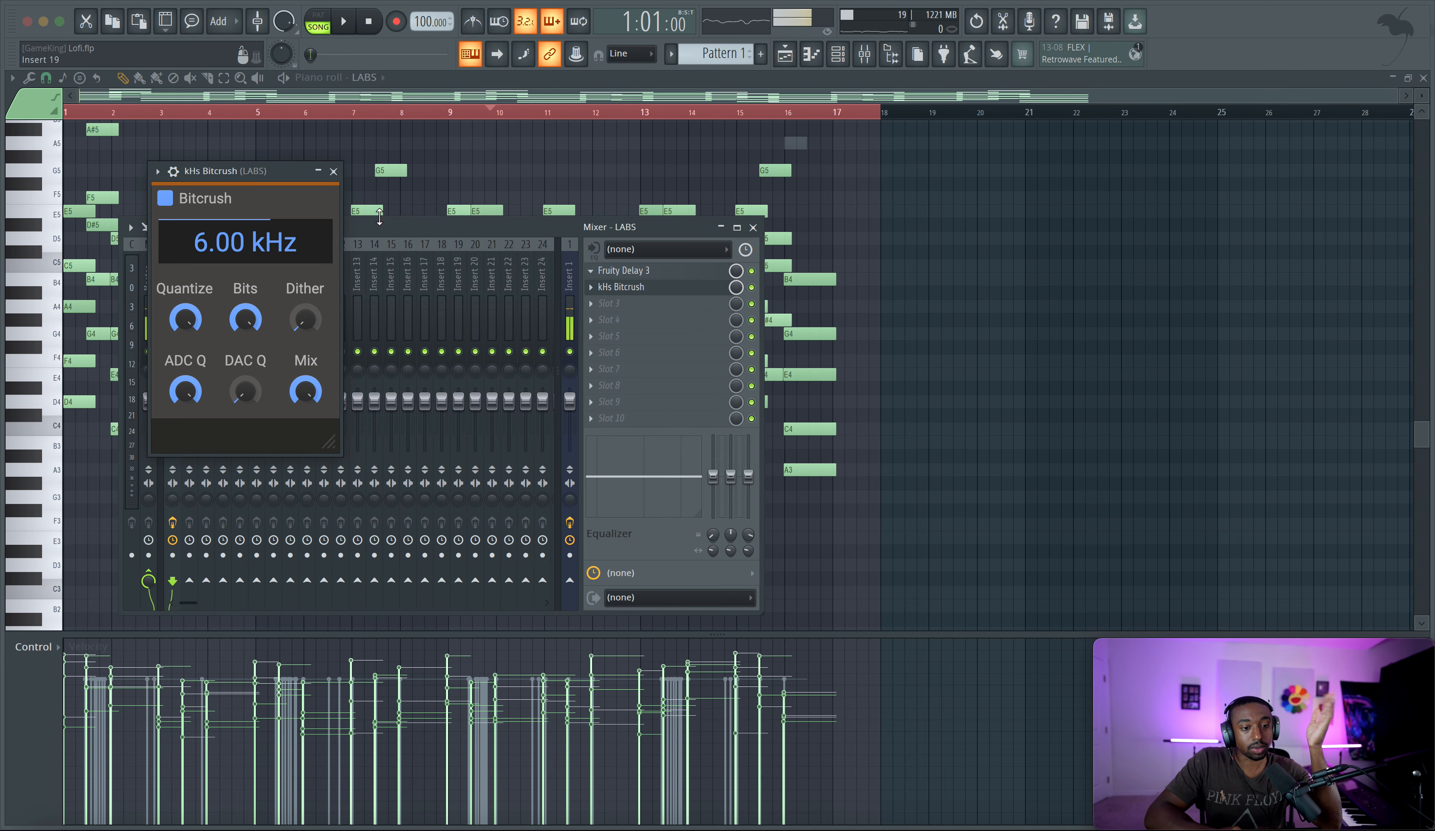
double_click(239, 244)
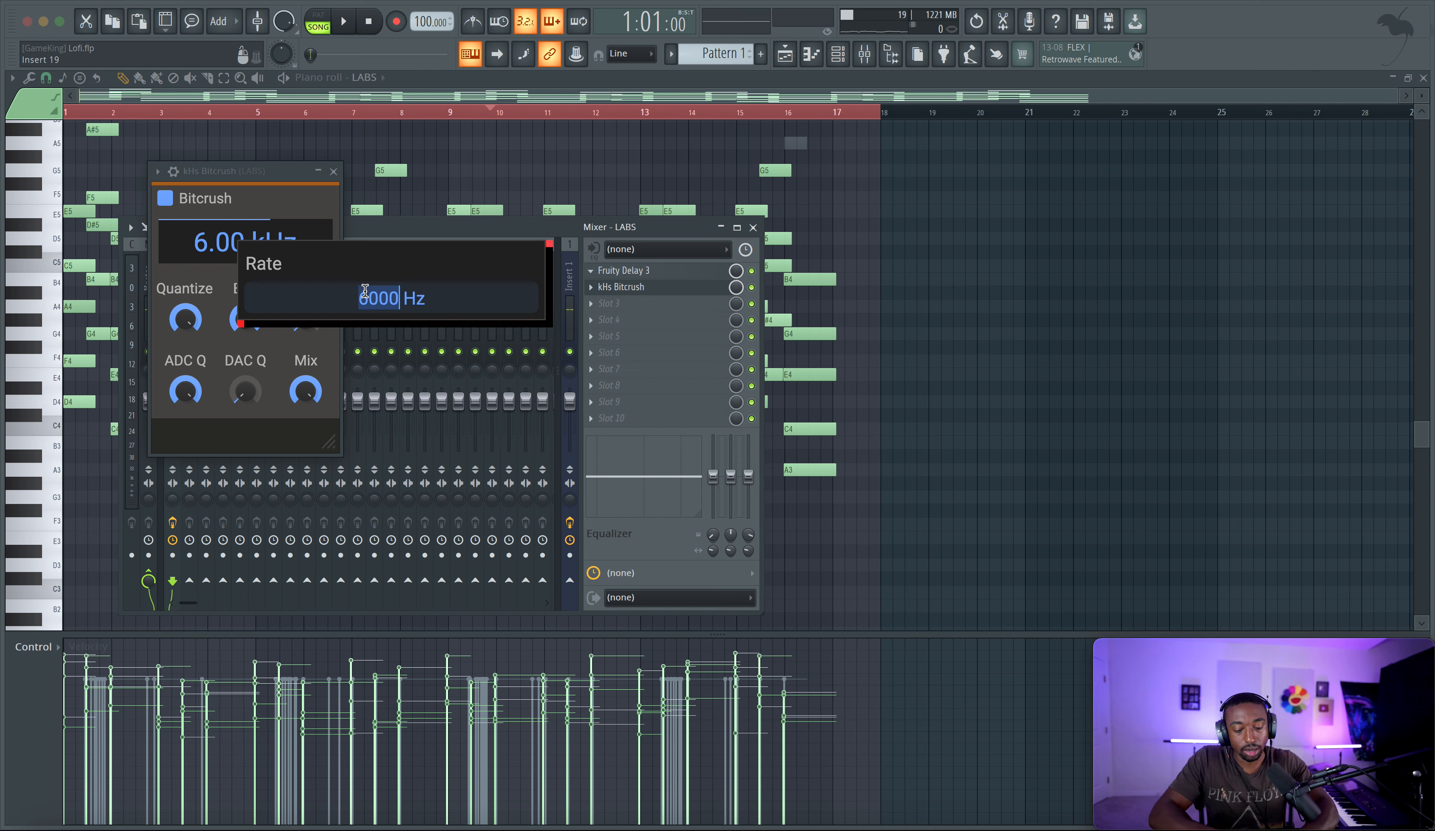
type("40000")
key("Return")
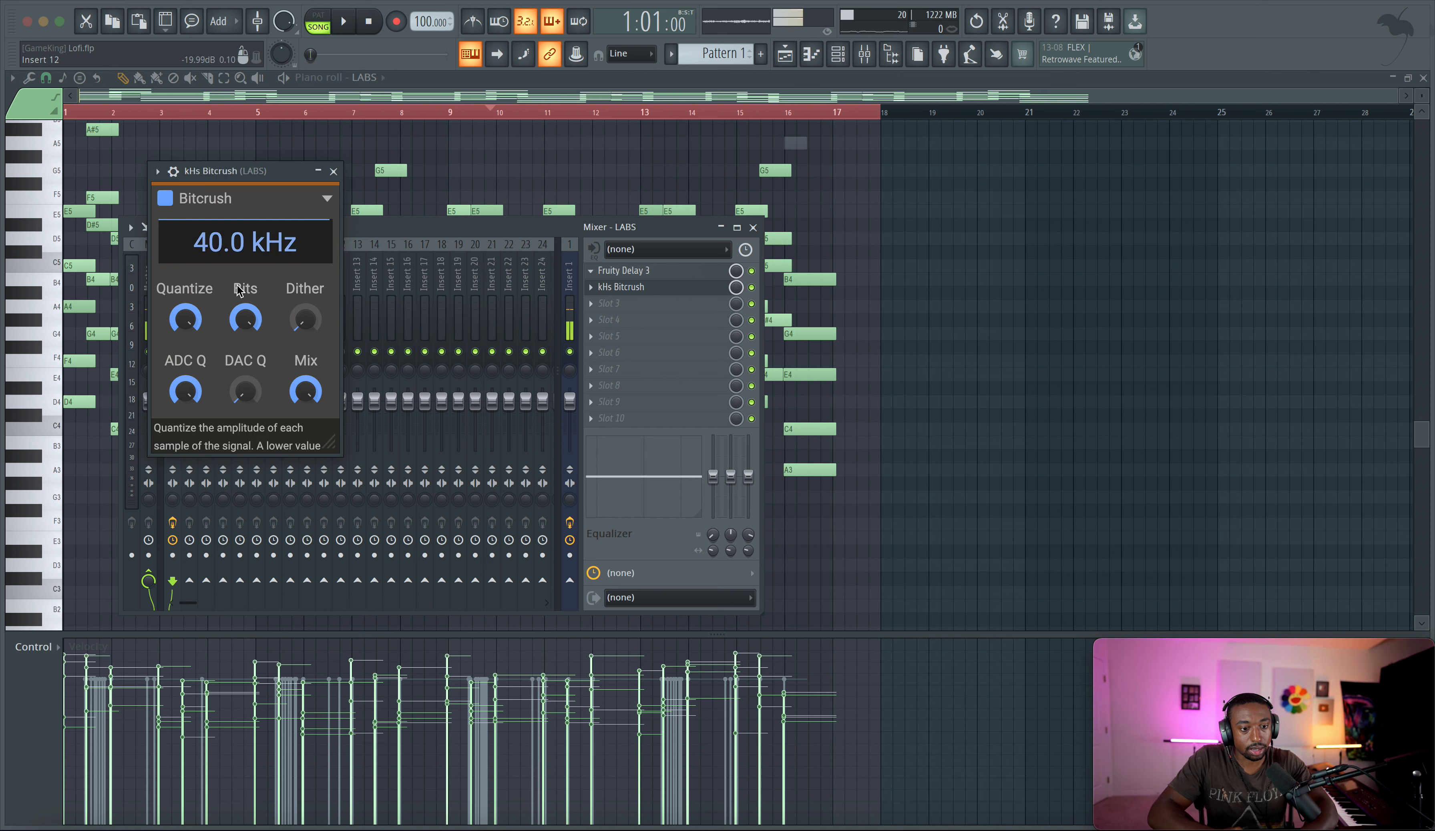
Step: Lower the Bitcrush Bits amount, raise DAC Q to full and play the song to hear the effect
double_click(242, 317)
key("Return")
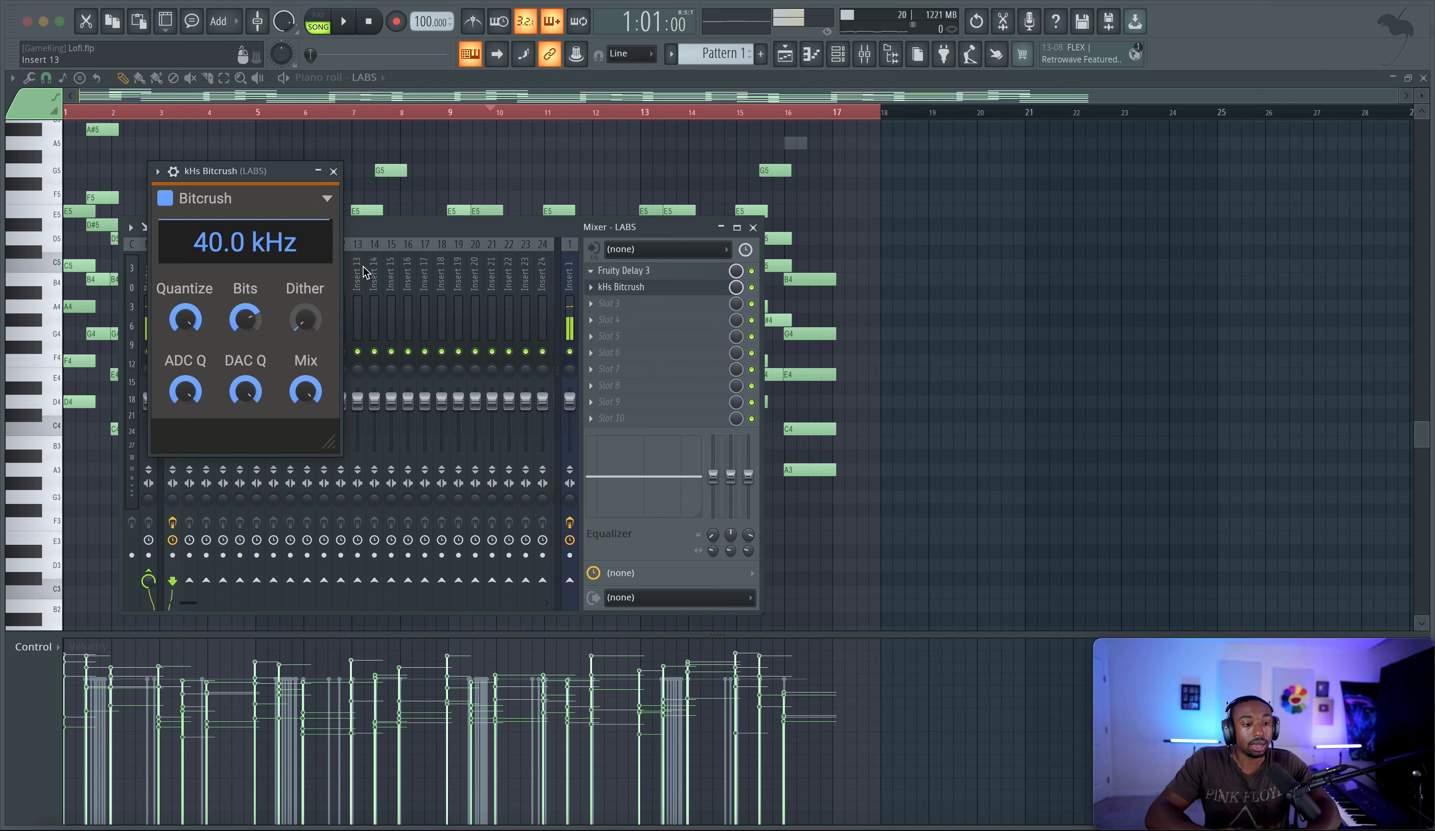
key("space")
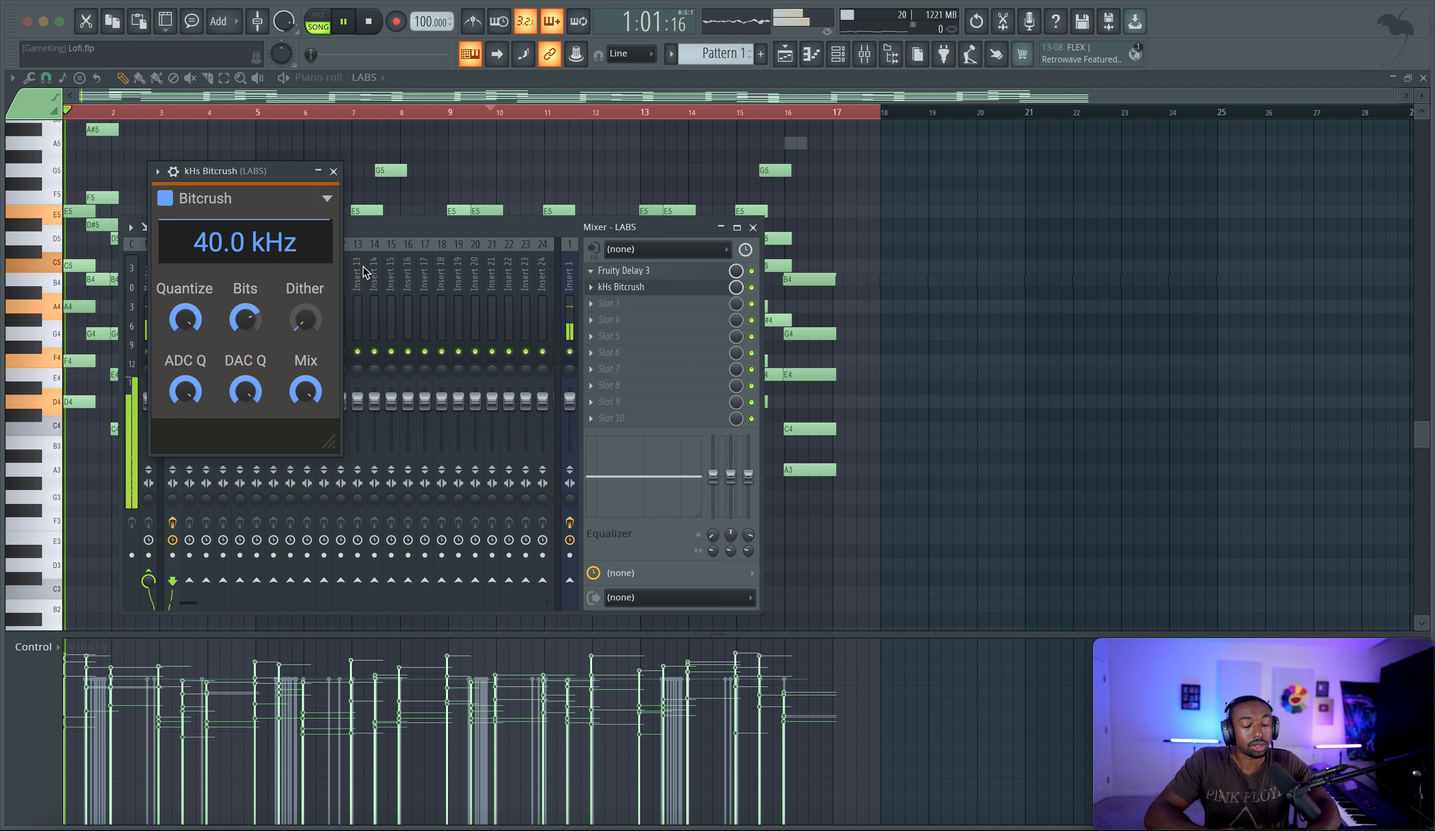
left_click(335, 172)
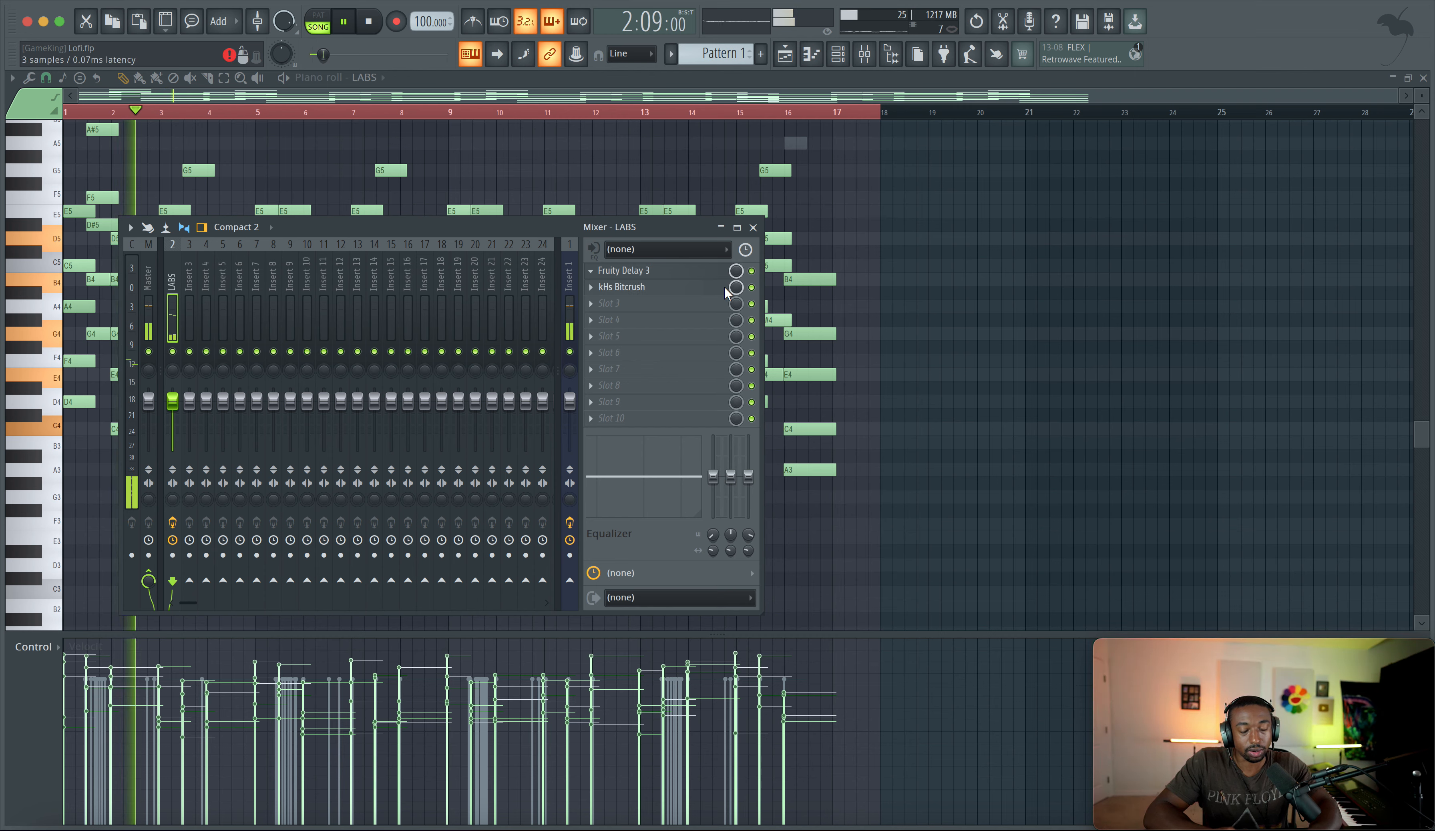
Step: Lower the feedback cutoff of Fruity Delay 3 on the LABS track to 20 Hz
left_click(696, 272)
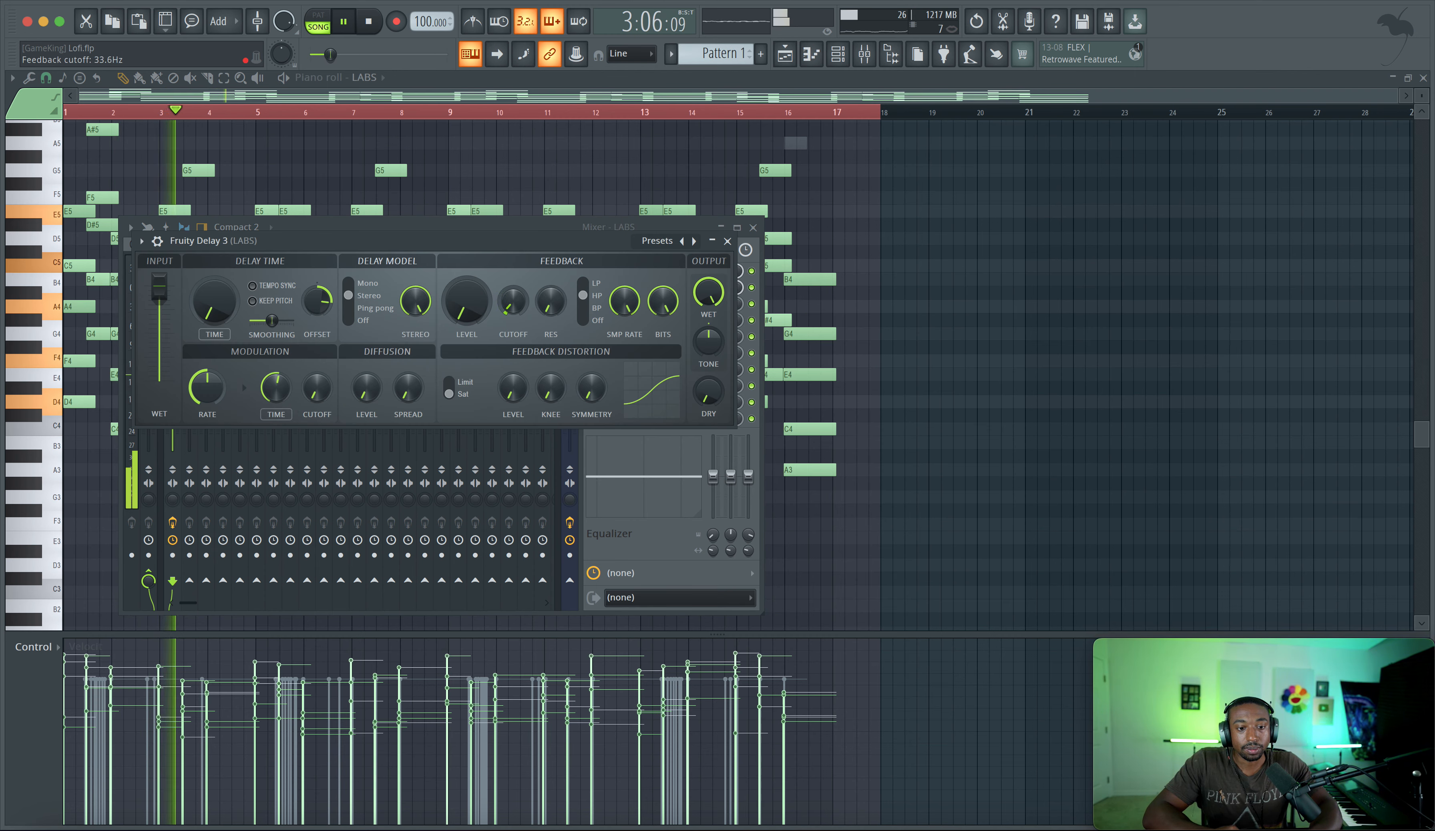
left_click_drag(514, 301, 513, 293)
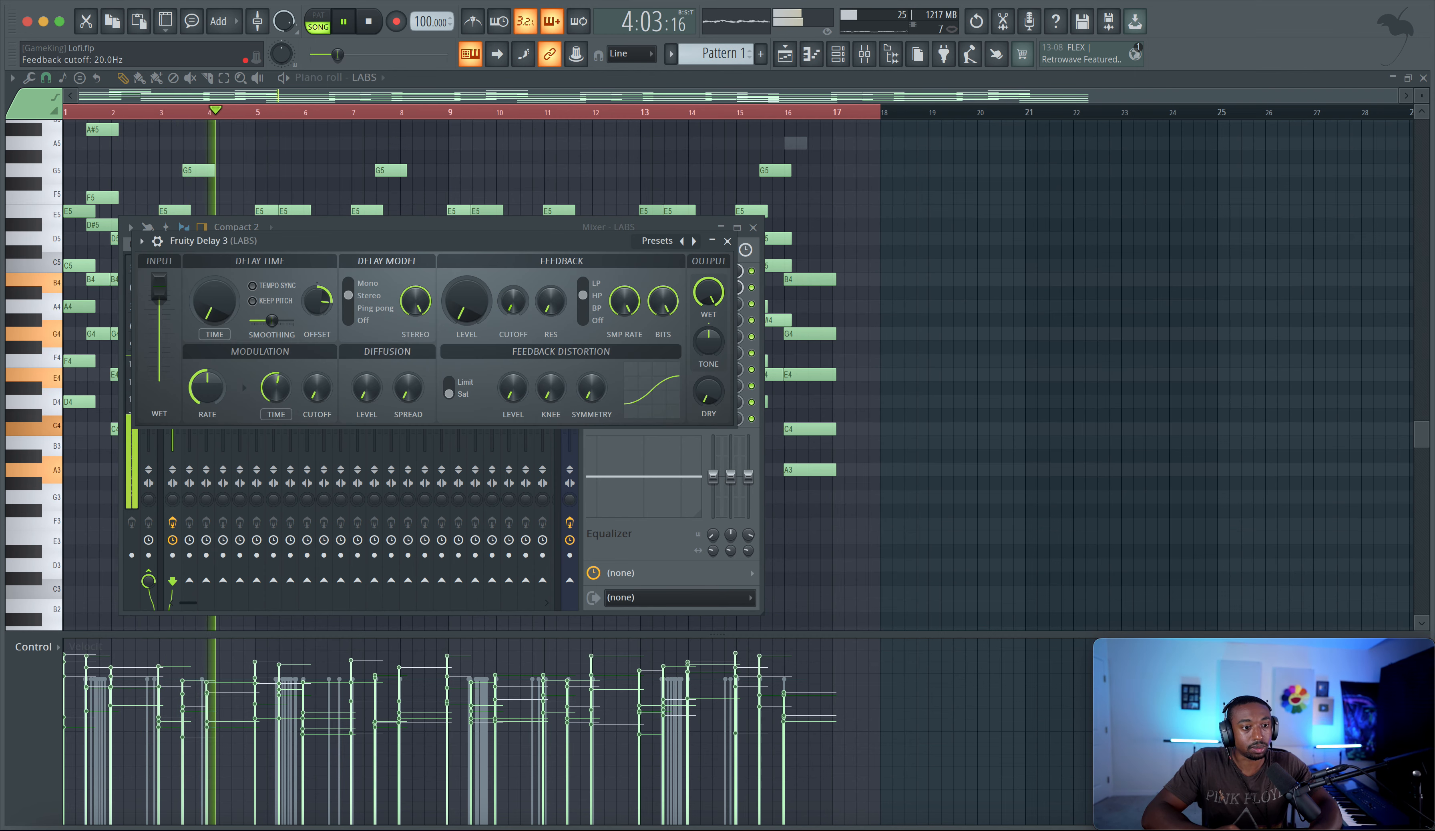
left_click(727, 241)
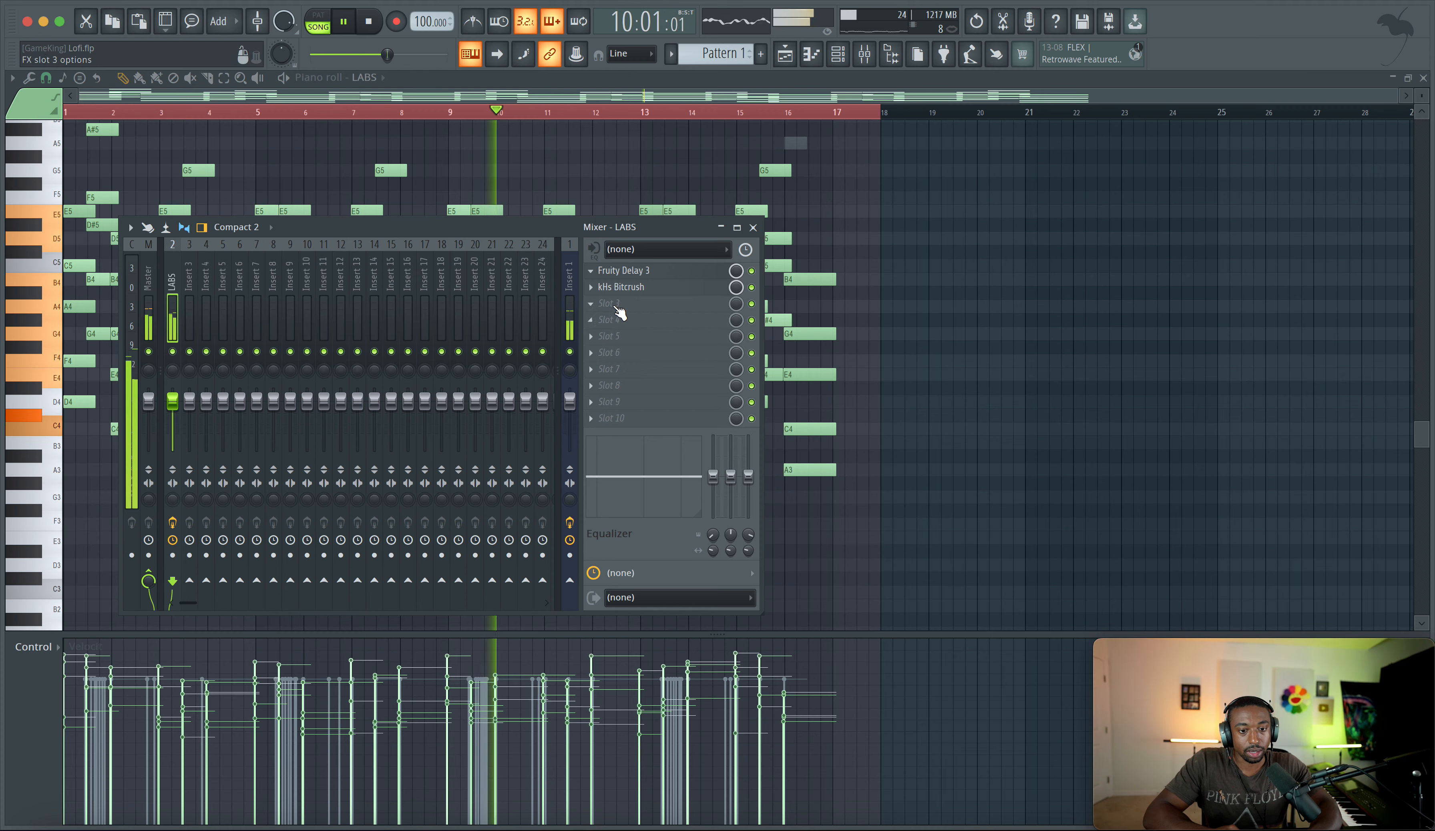
Step: Load Fruity Stereo Enhancer in the LABS mixer track's third slot, with phase offset about 9.8 ms right and the left channel inverted
left_click(604, 323)
scroll(623, 265, "down", 1)
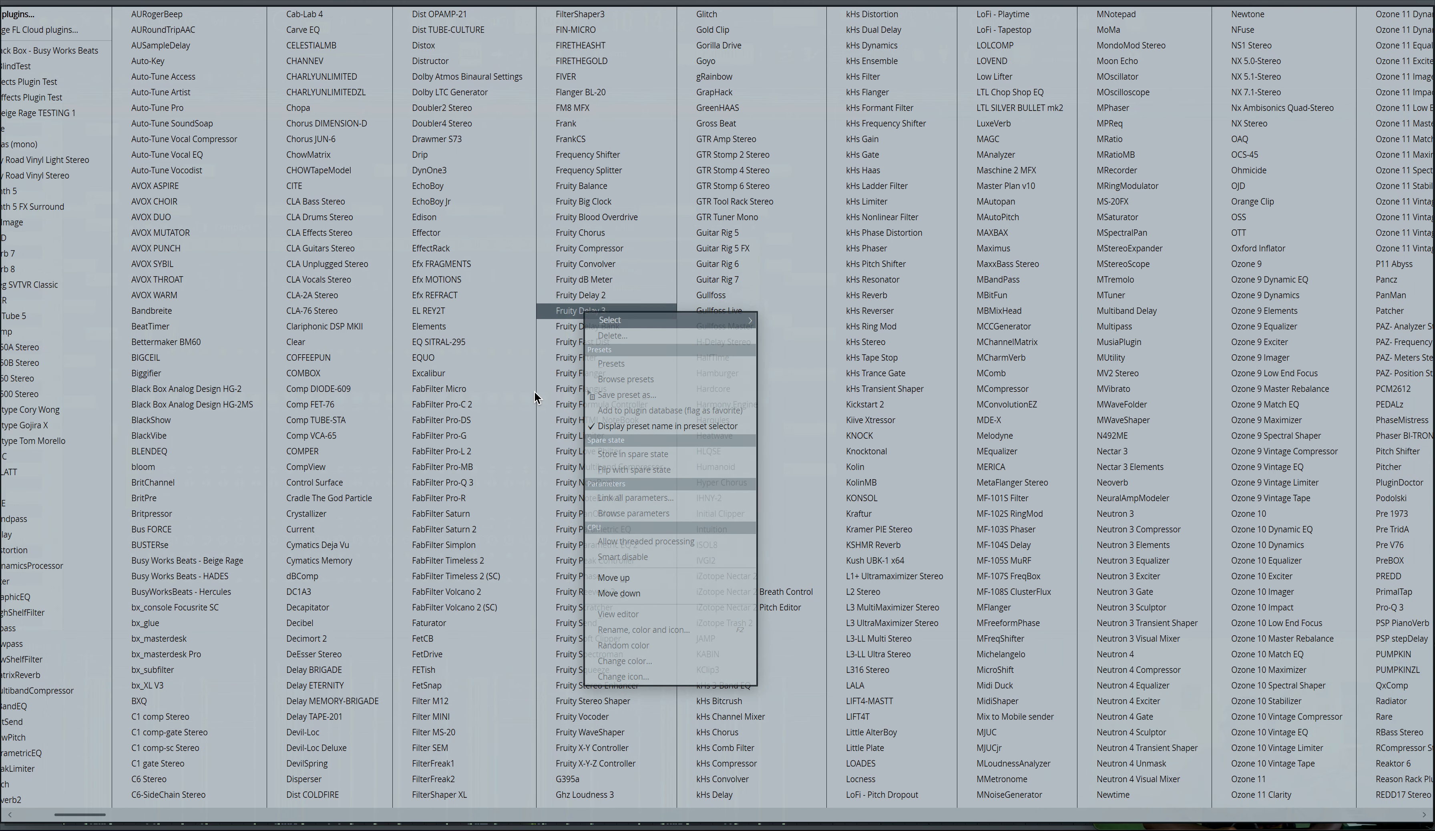
scroll(534, 392, "down", 3)
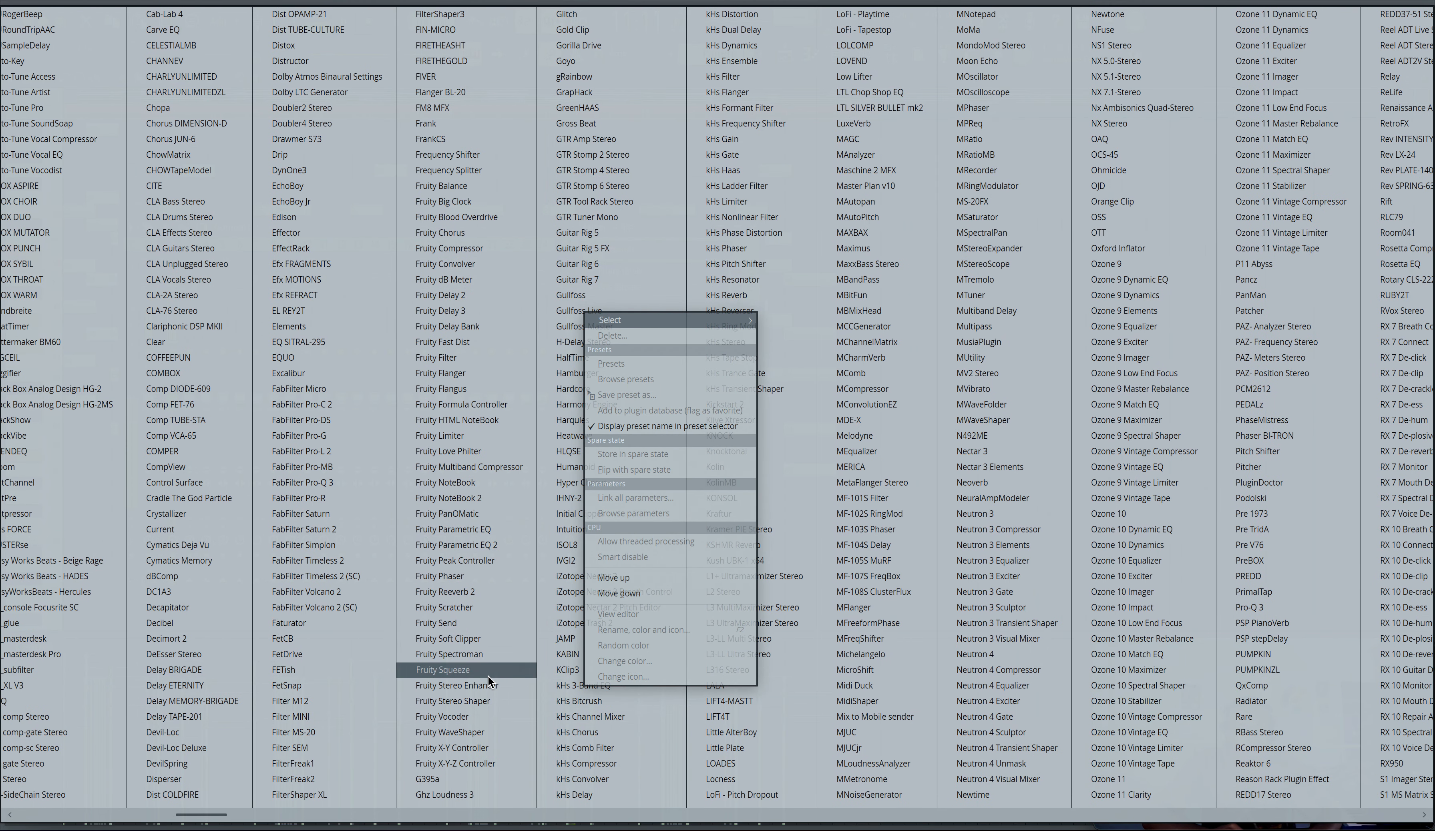
left_click(487, 685)
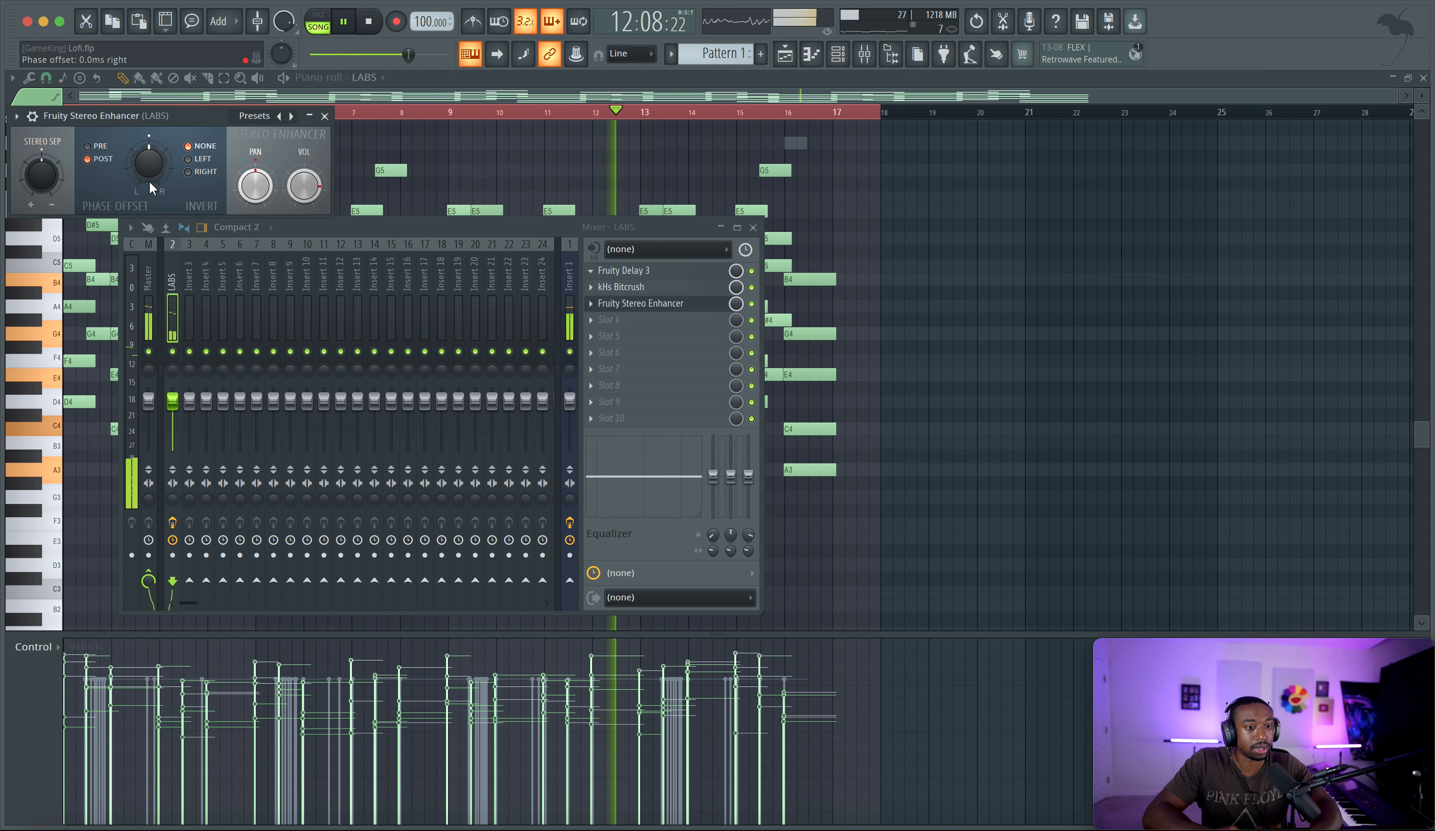
scroll(149, 174, "up", 4)
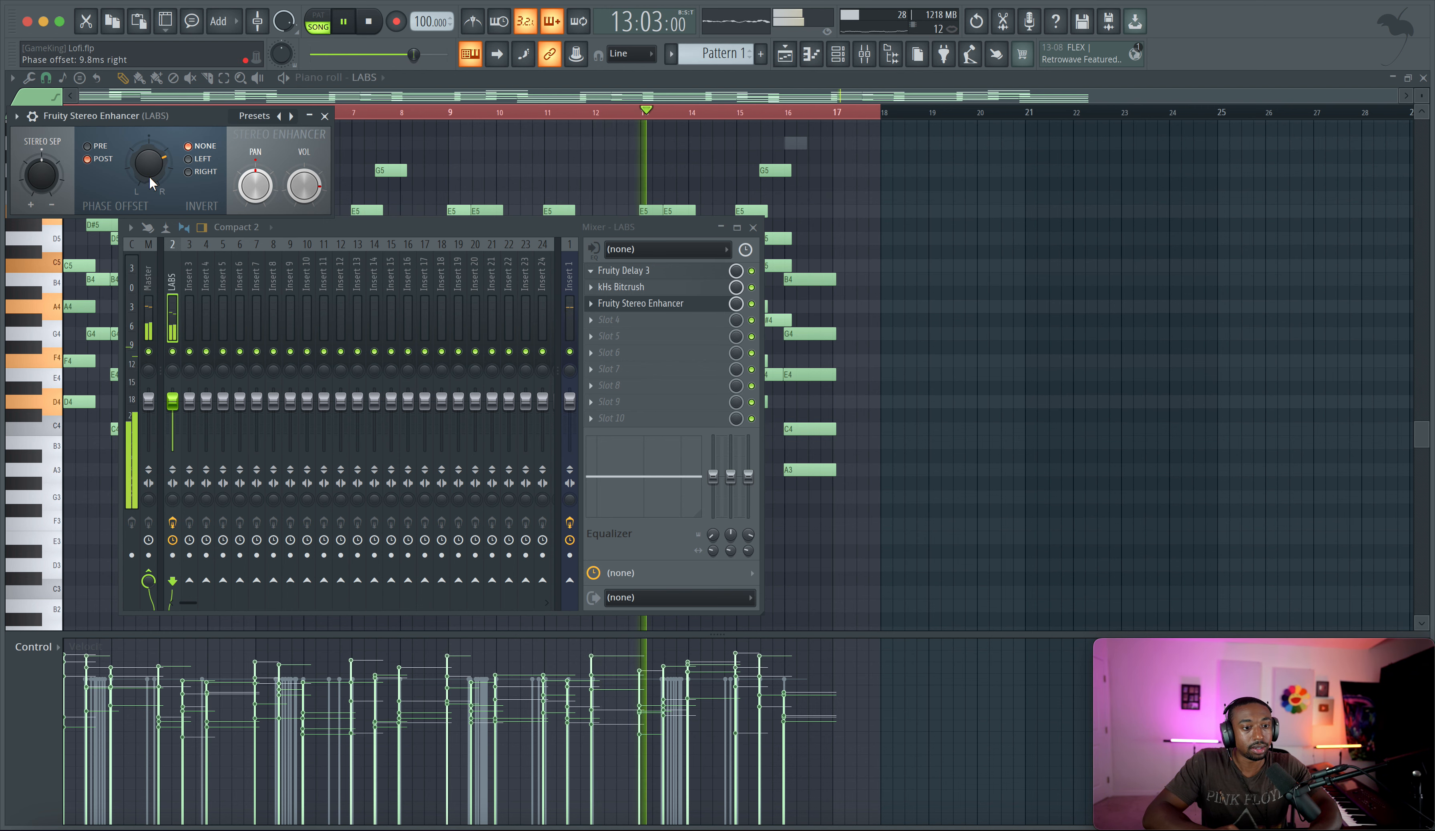
left_click(188, 160)
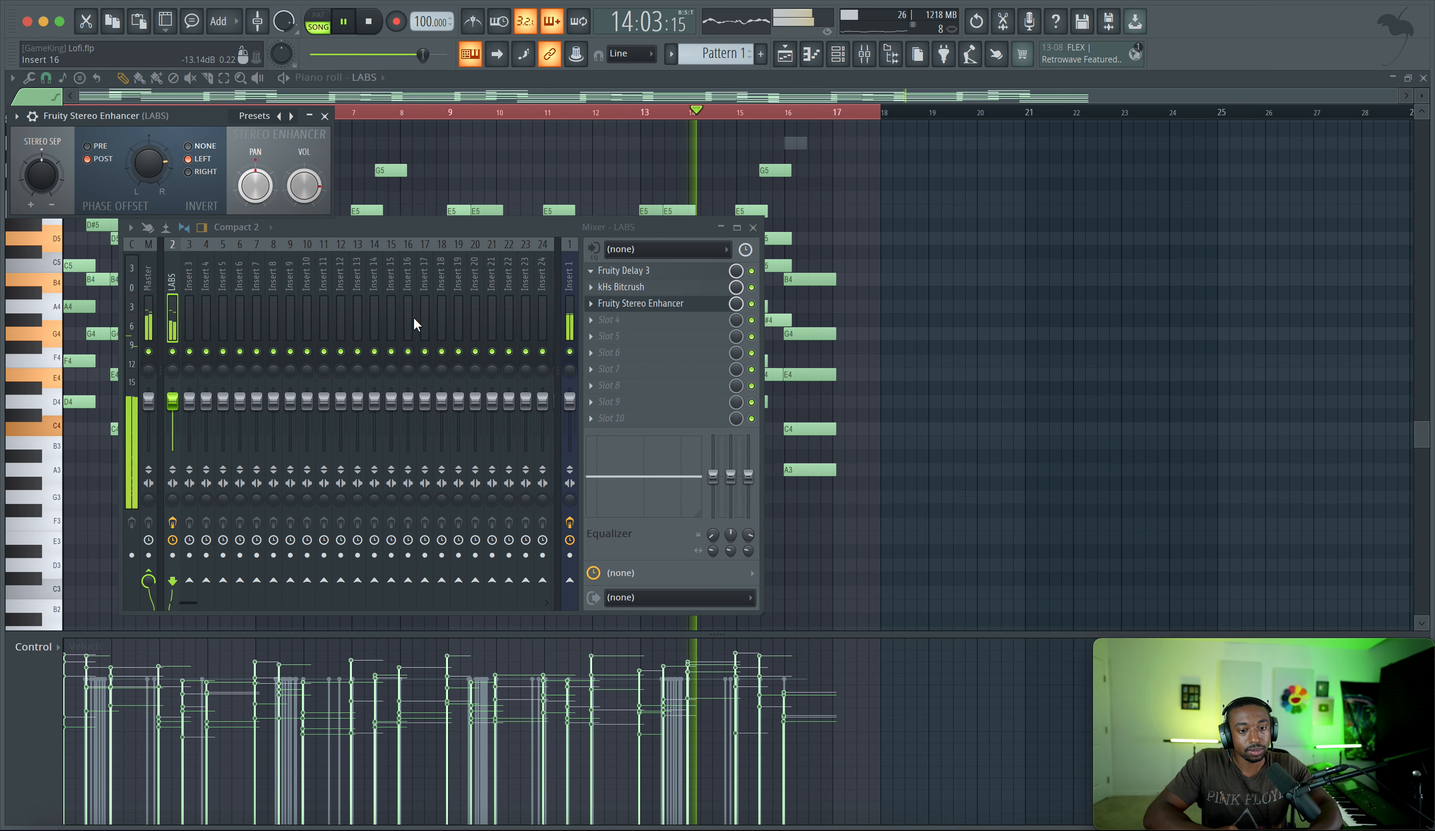
Step: Mute Insert 1, return to the Playlist arrangement and play the song to hear the processed LABS part
left_click(570, 352)
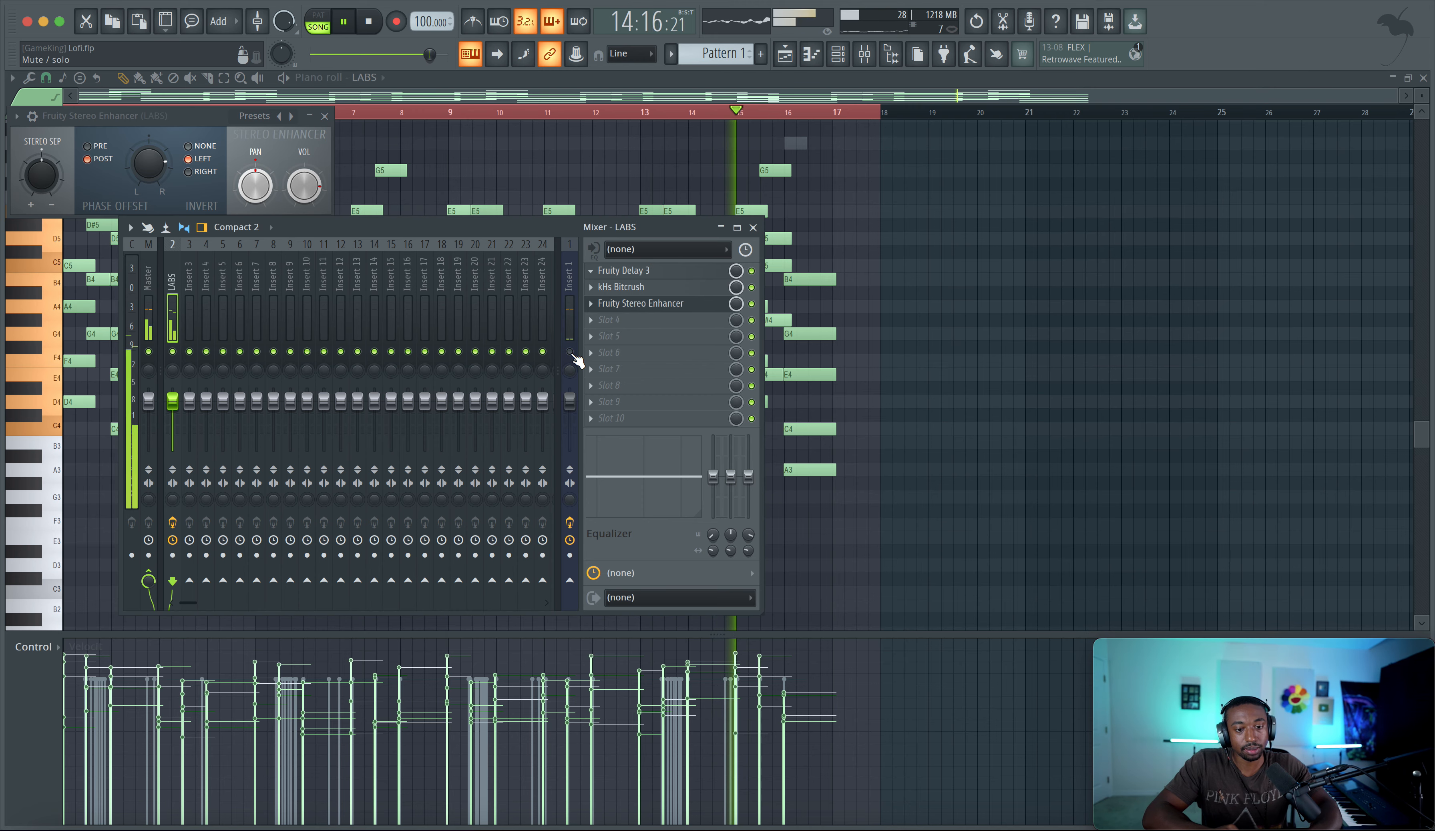
left_click(325, 115)
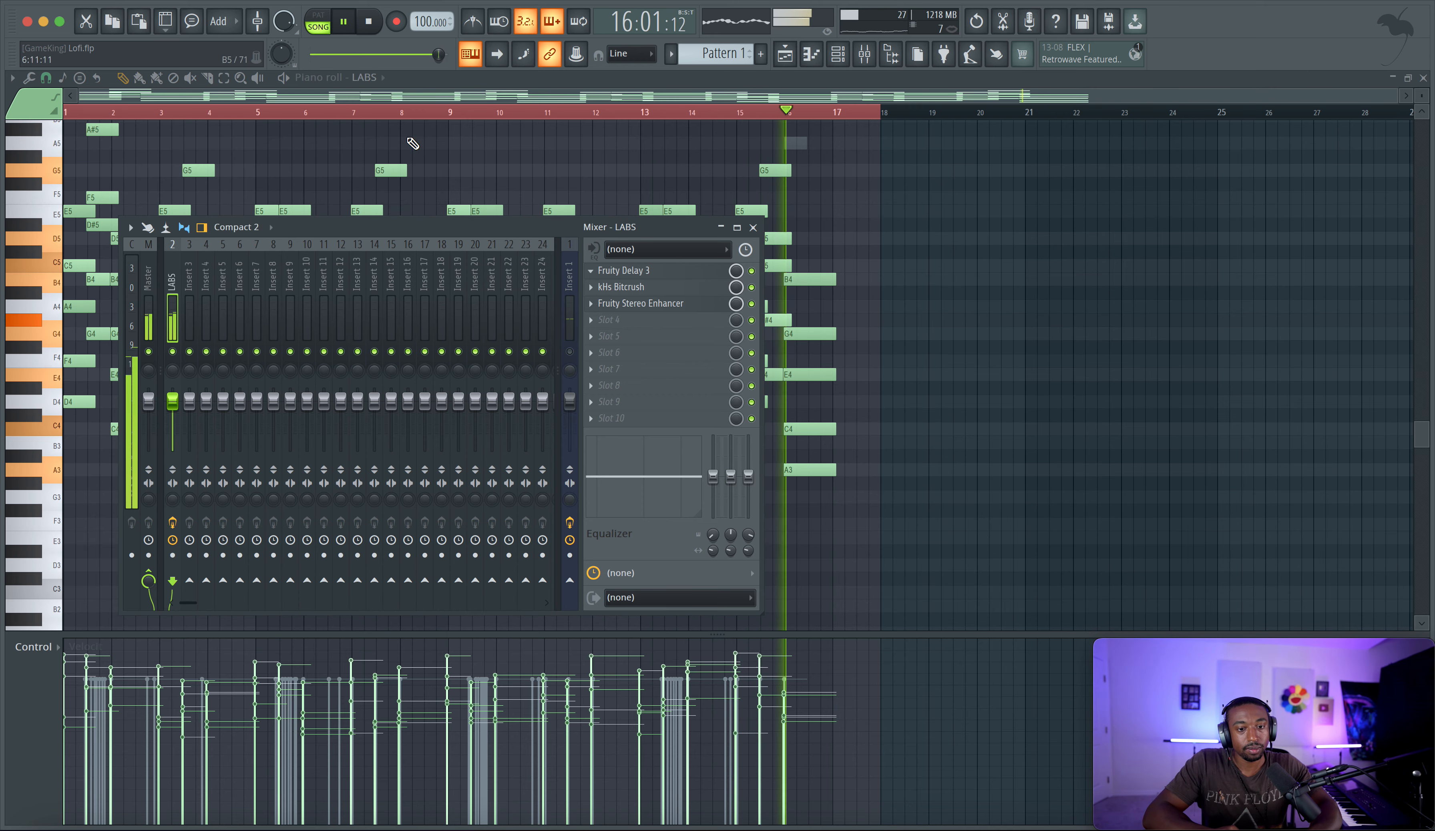
left_click(753, 228)
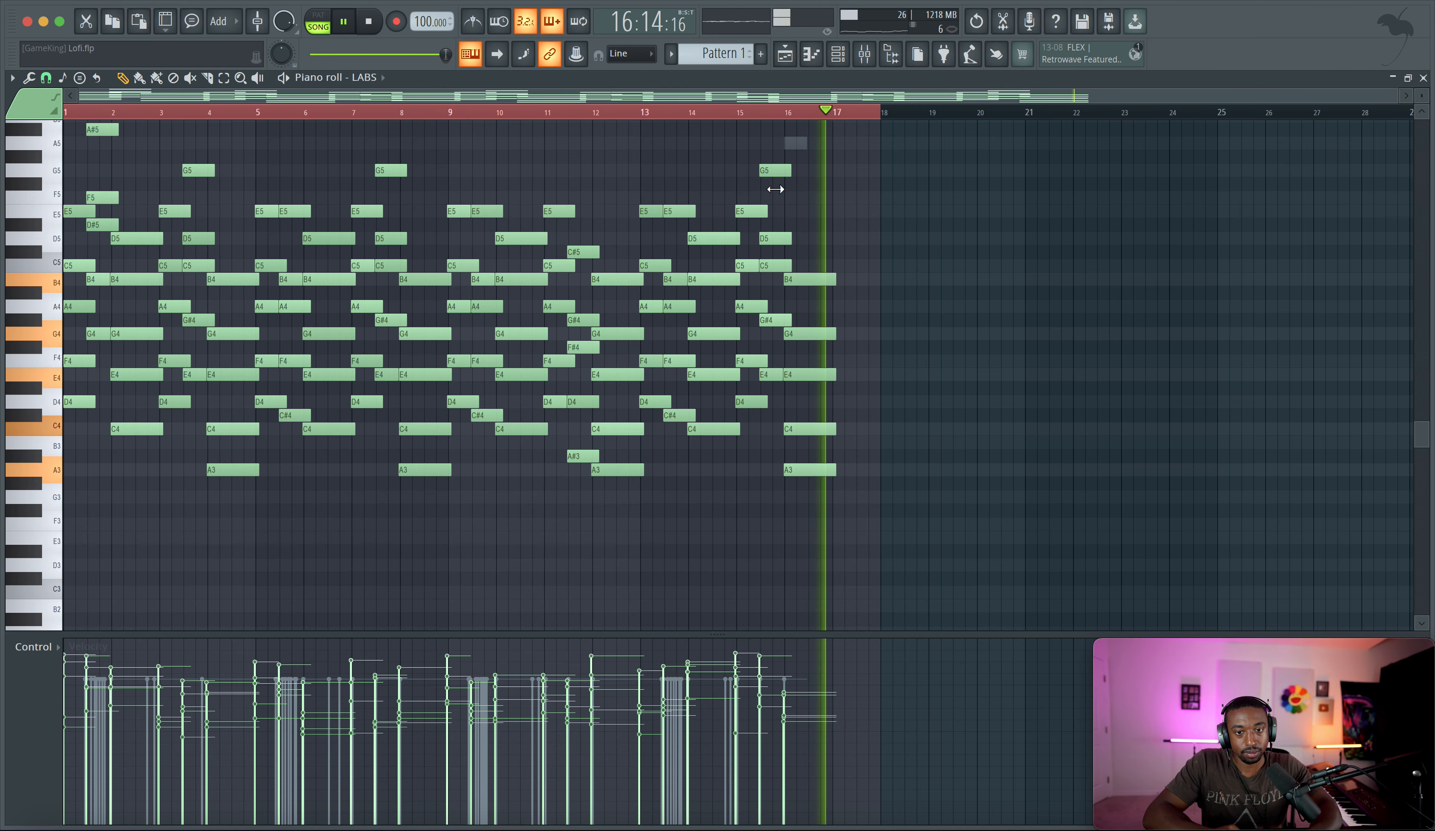
left_click(795, 59)
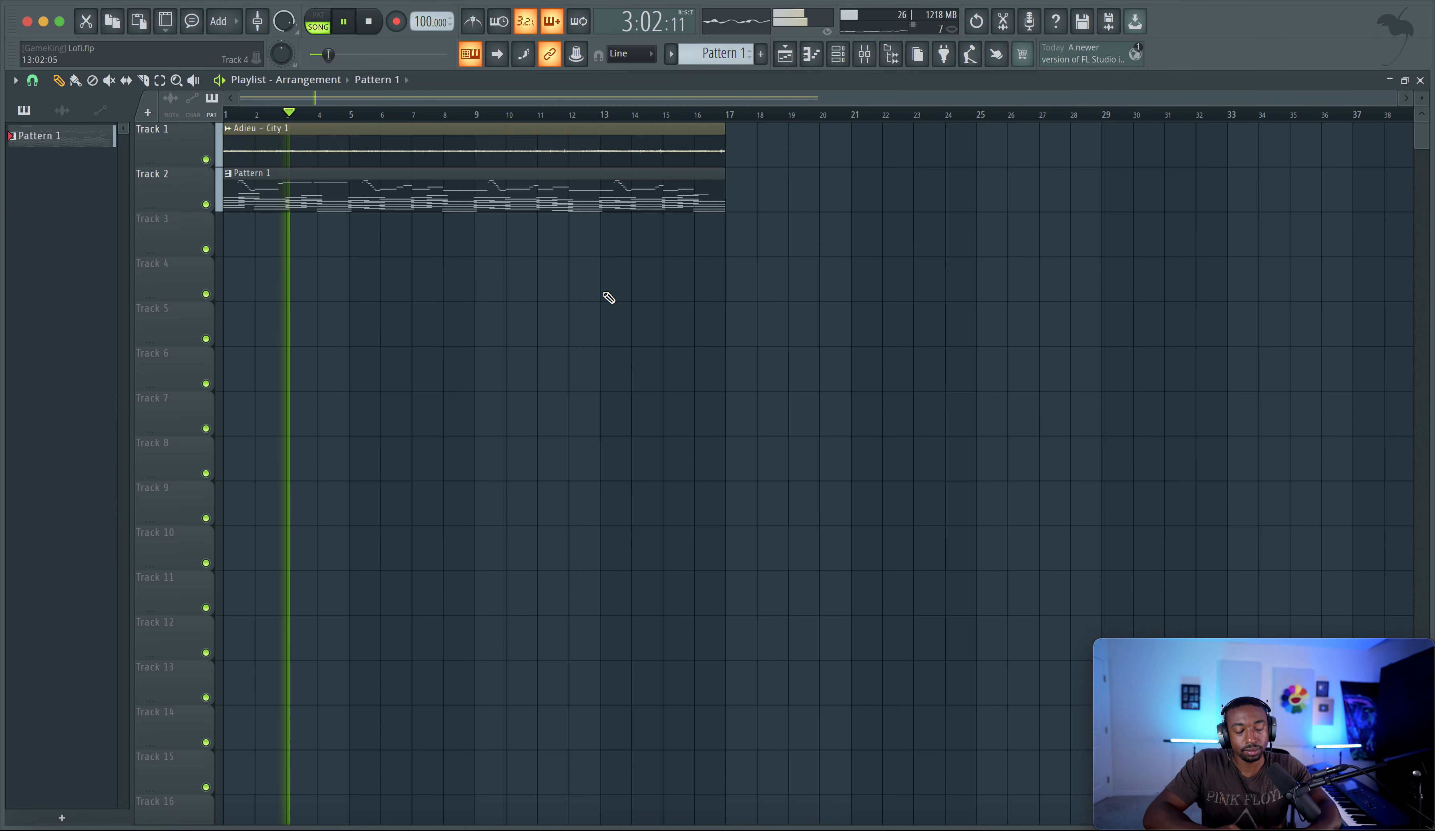
left_click(864, 54)
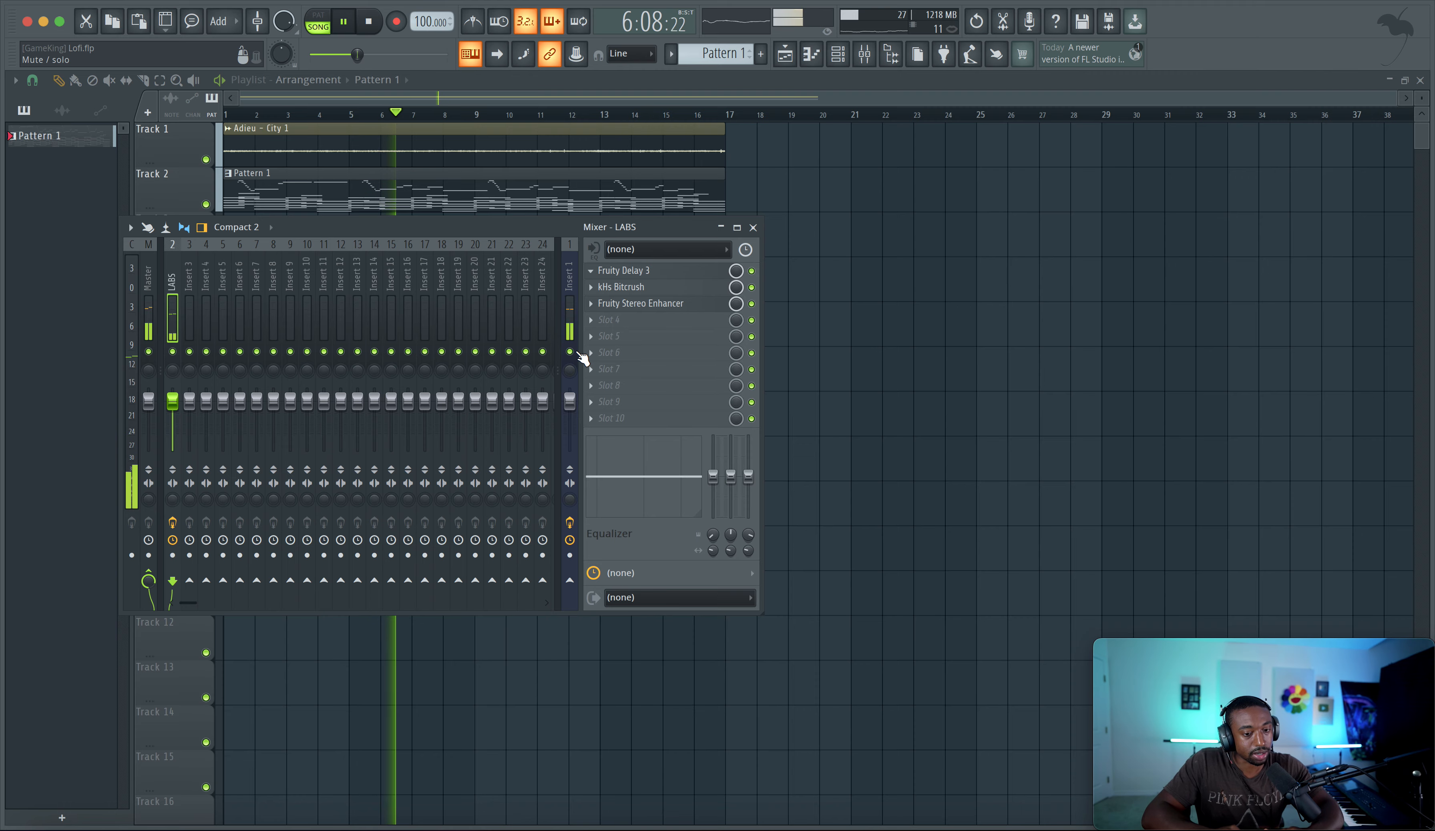
key("F9")
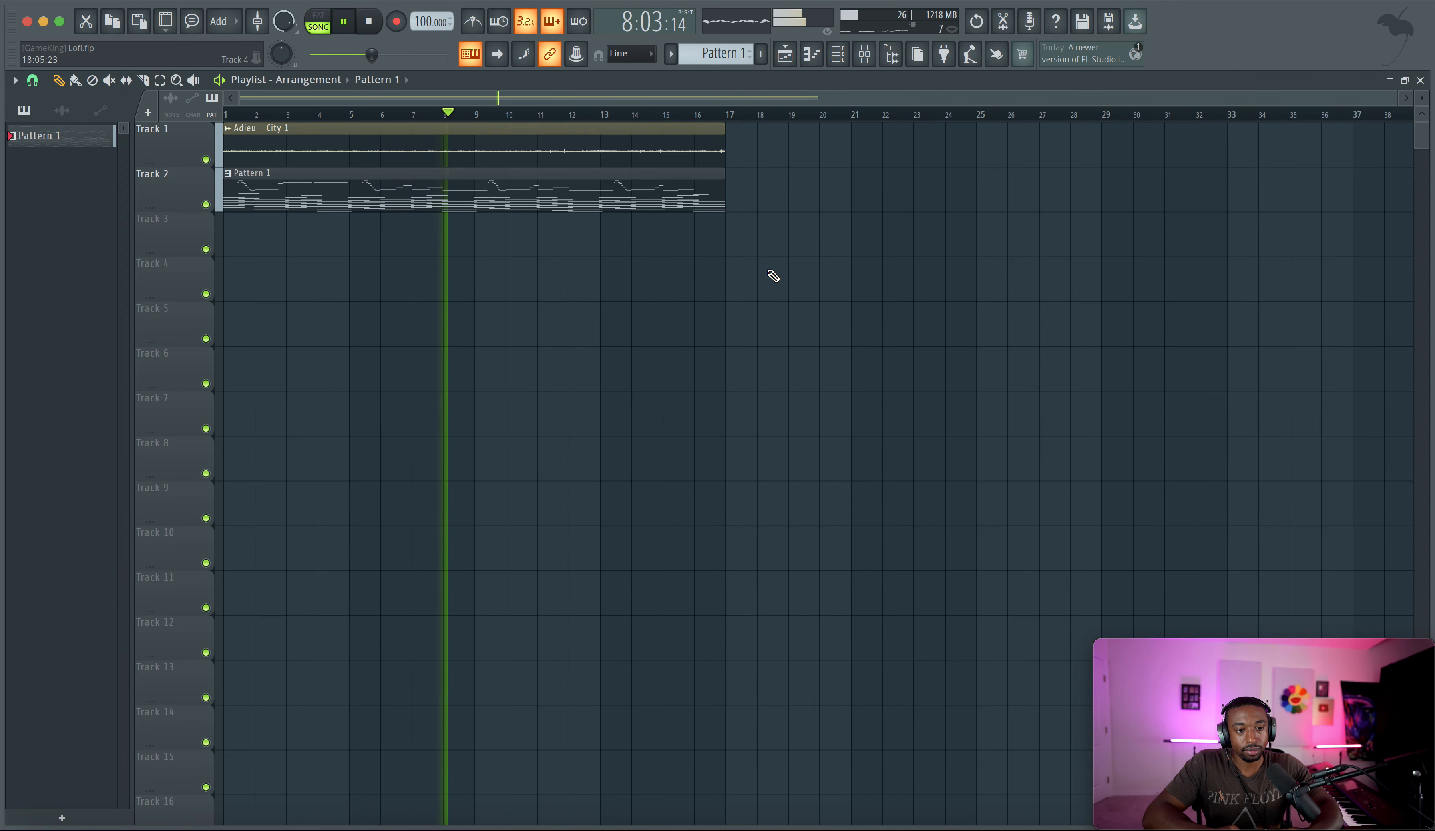
left_click(865, 54)
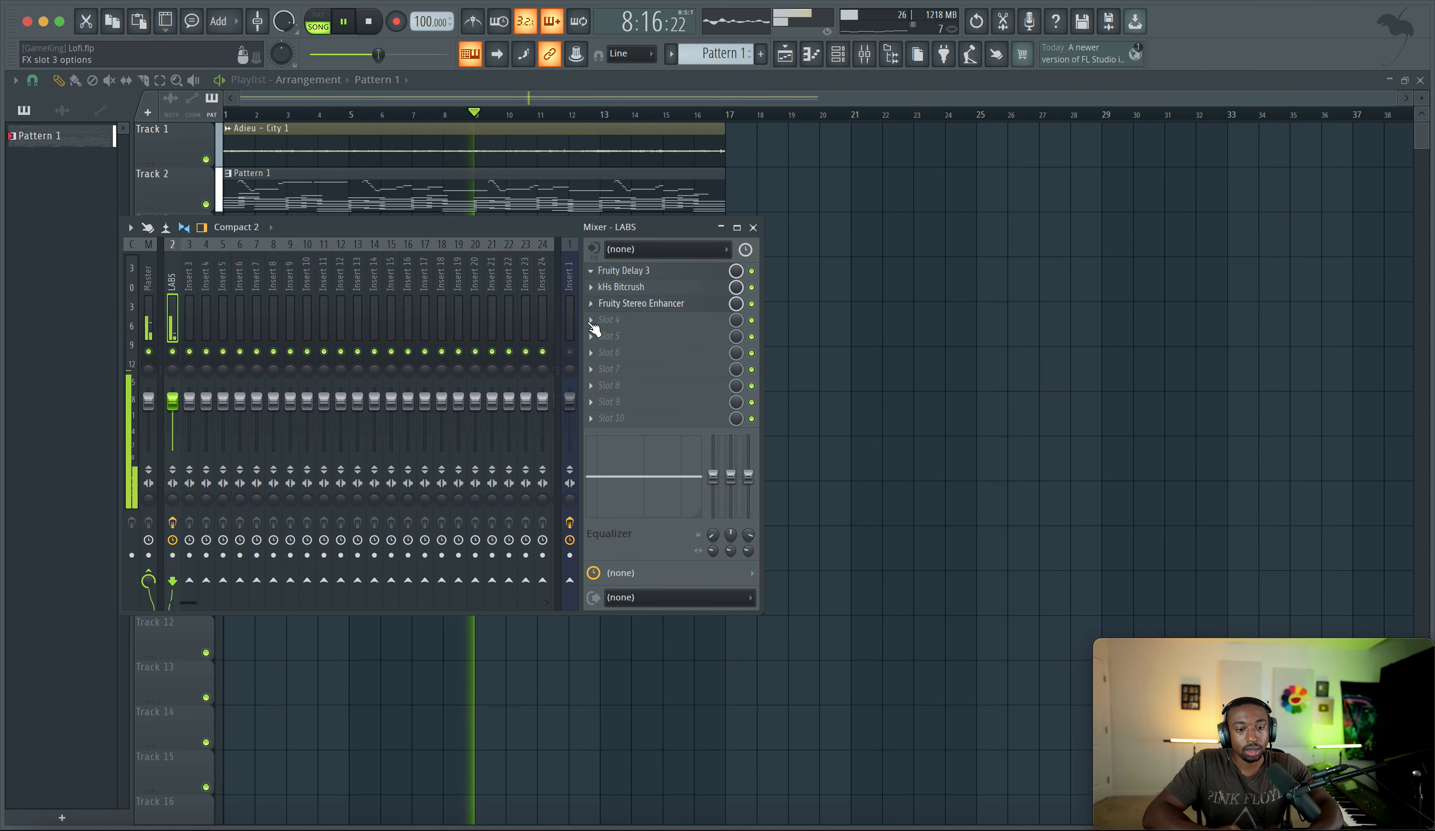
key("F9")
key("space")
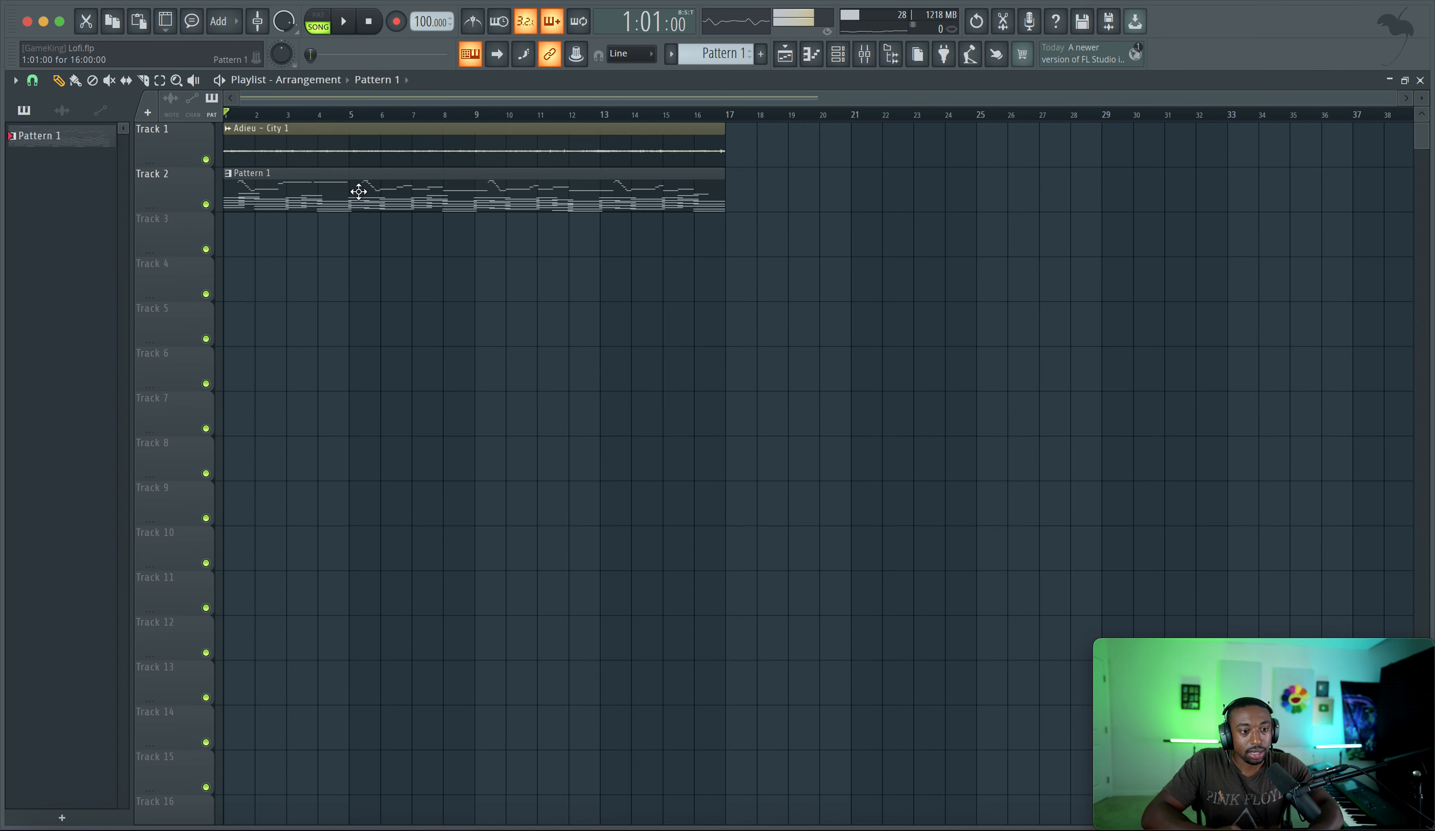
right_click(52, 139)
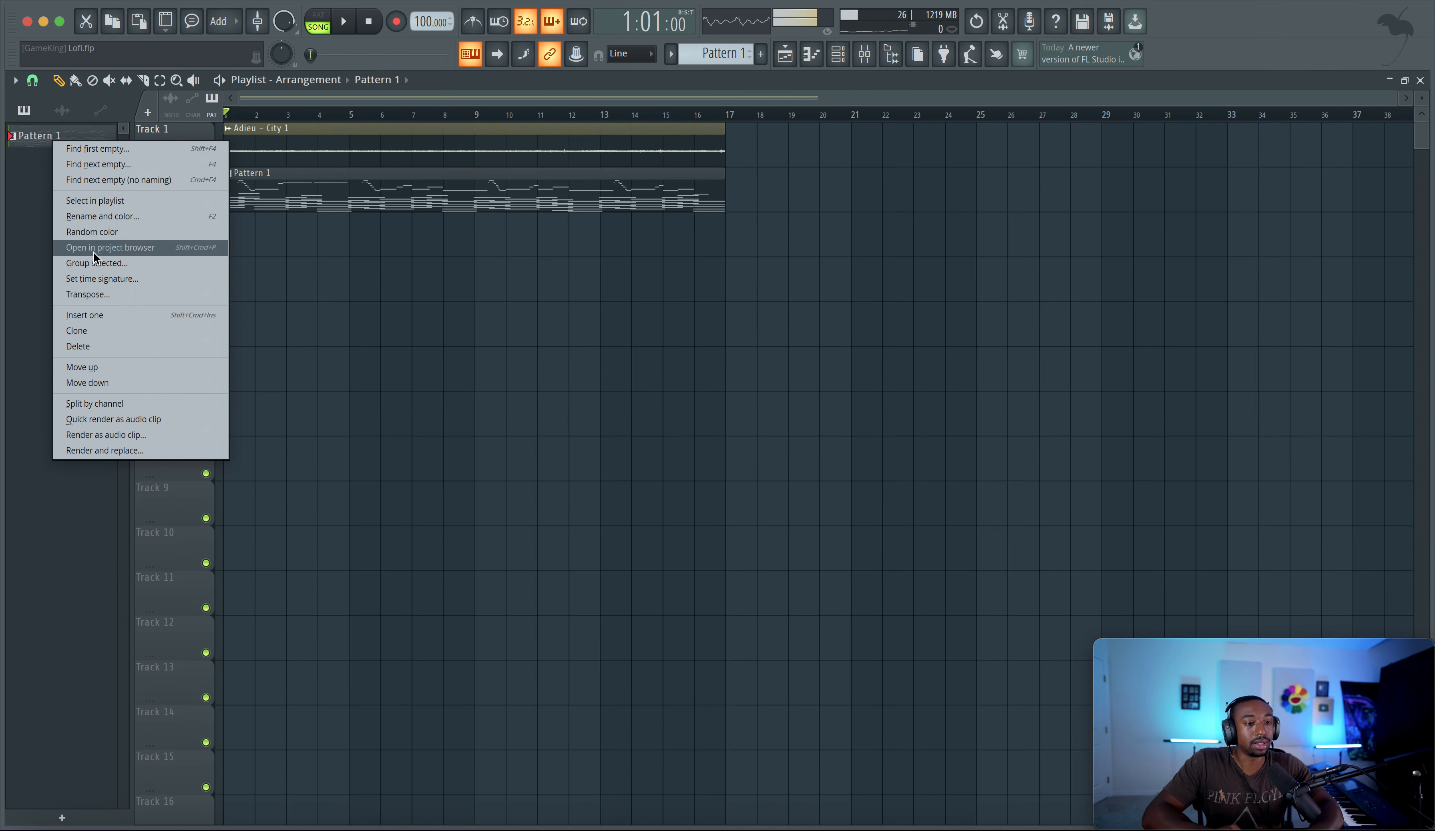
left_click(111, 291)
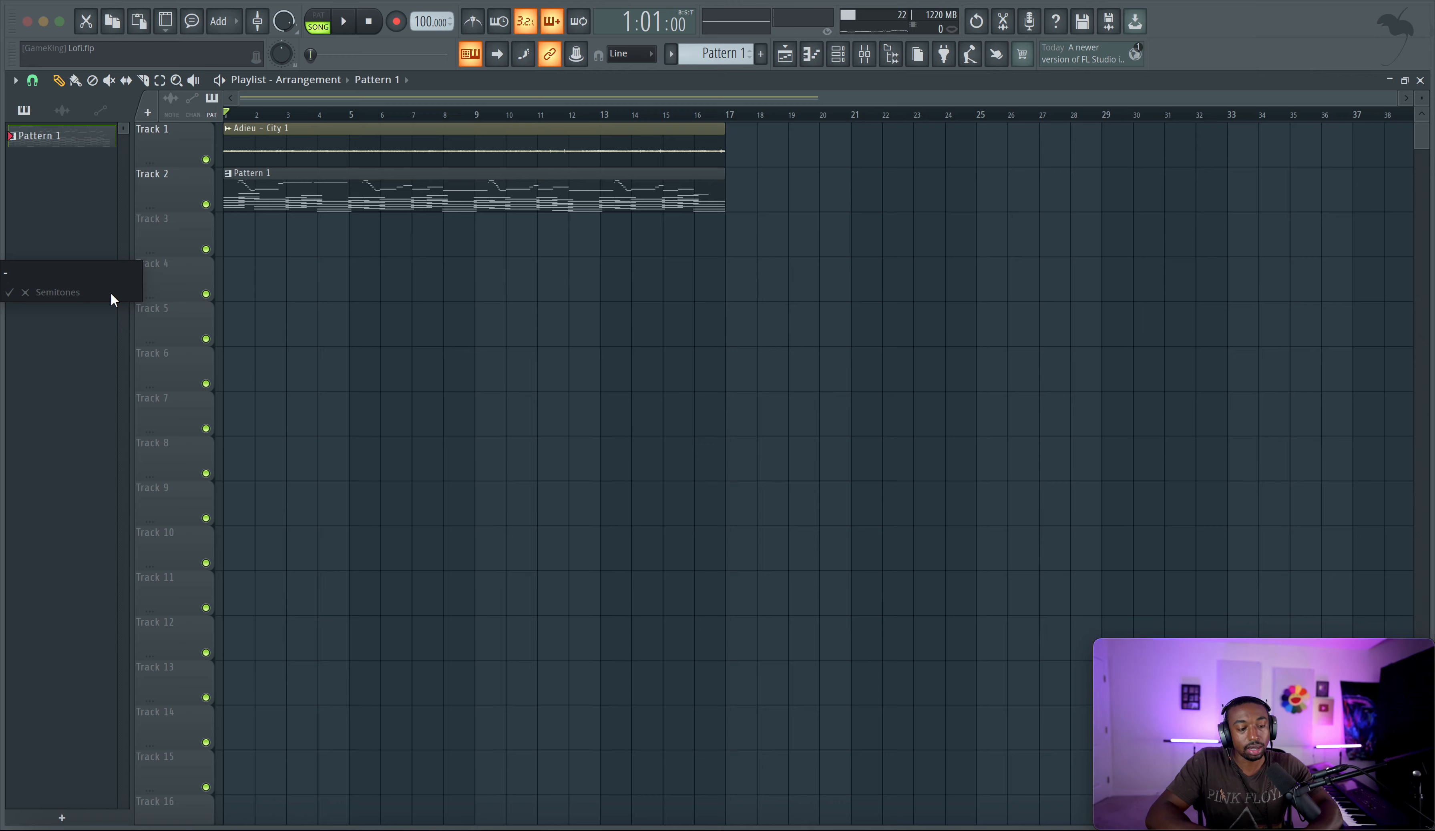
key("Escape")
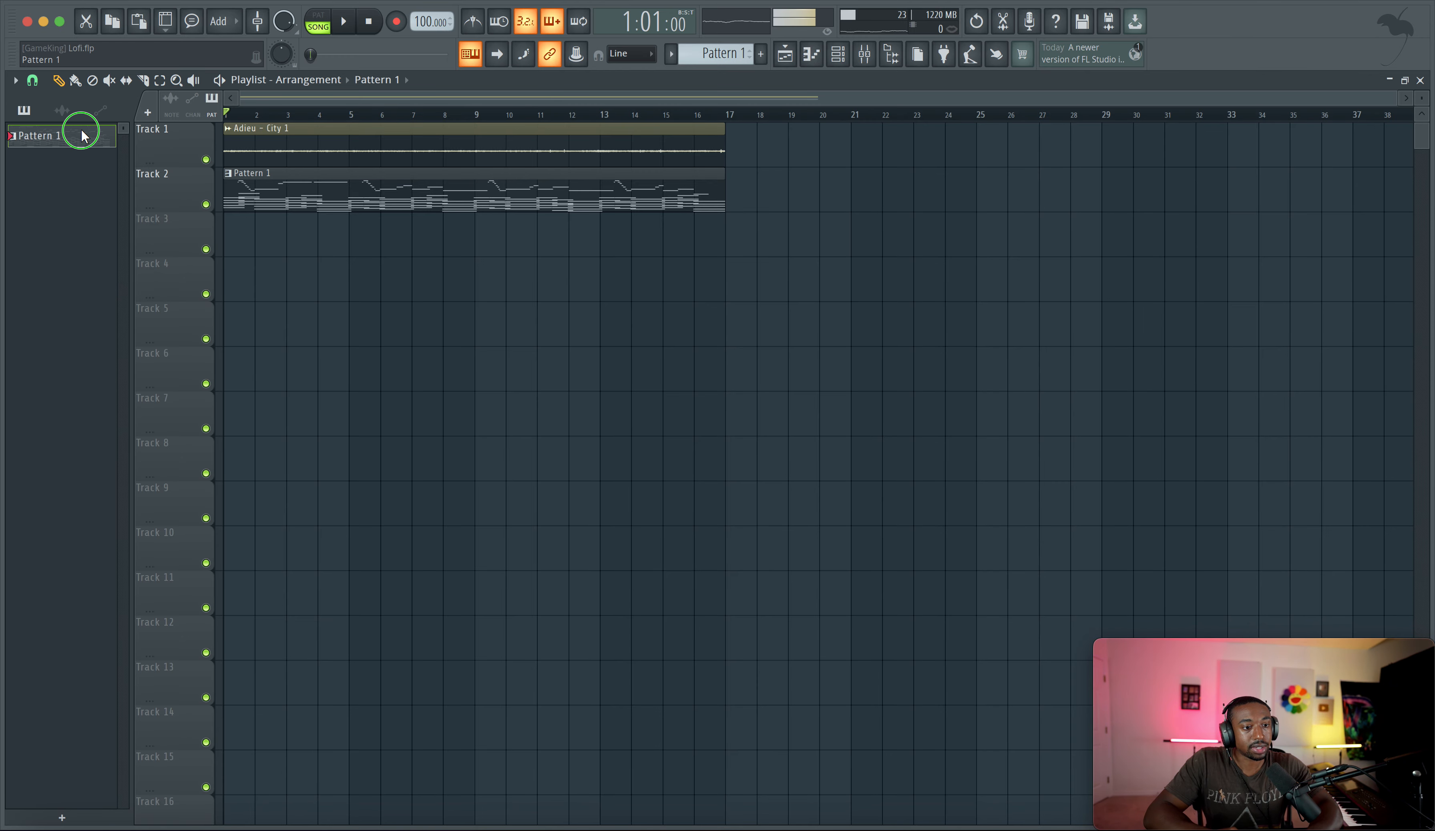
Step: Transpose Pattern 1 by -3 semitones
right_click(81, 135)
left_click(120, 286)
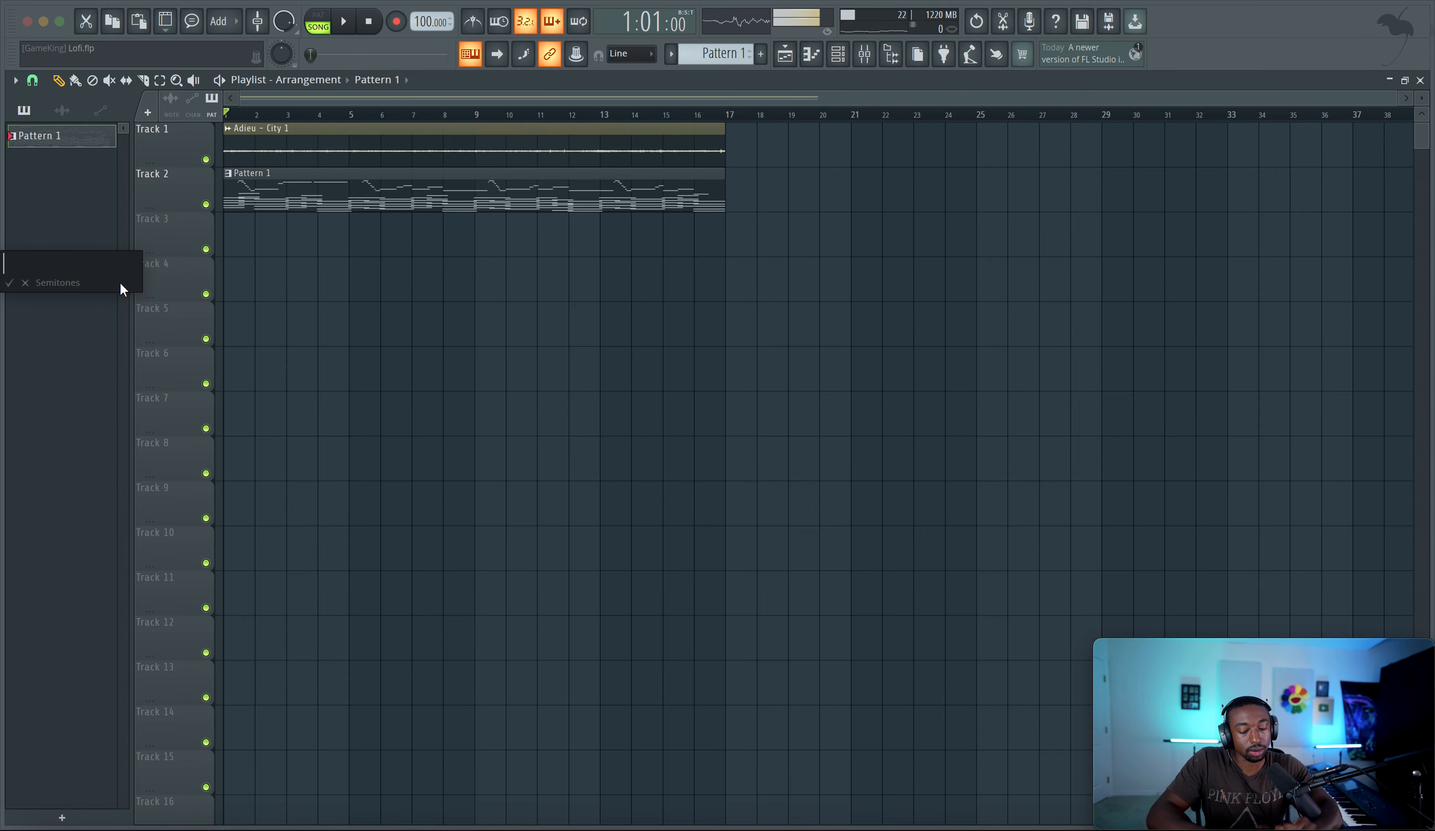
type("-3")
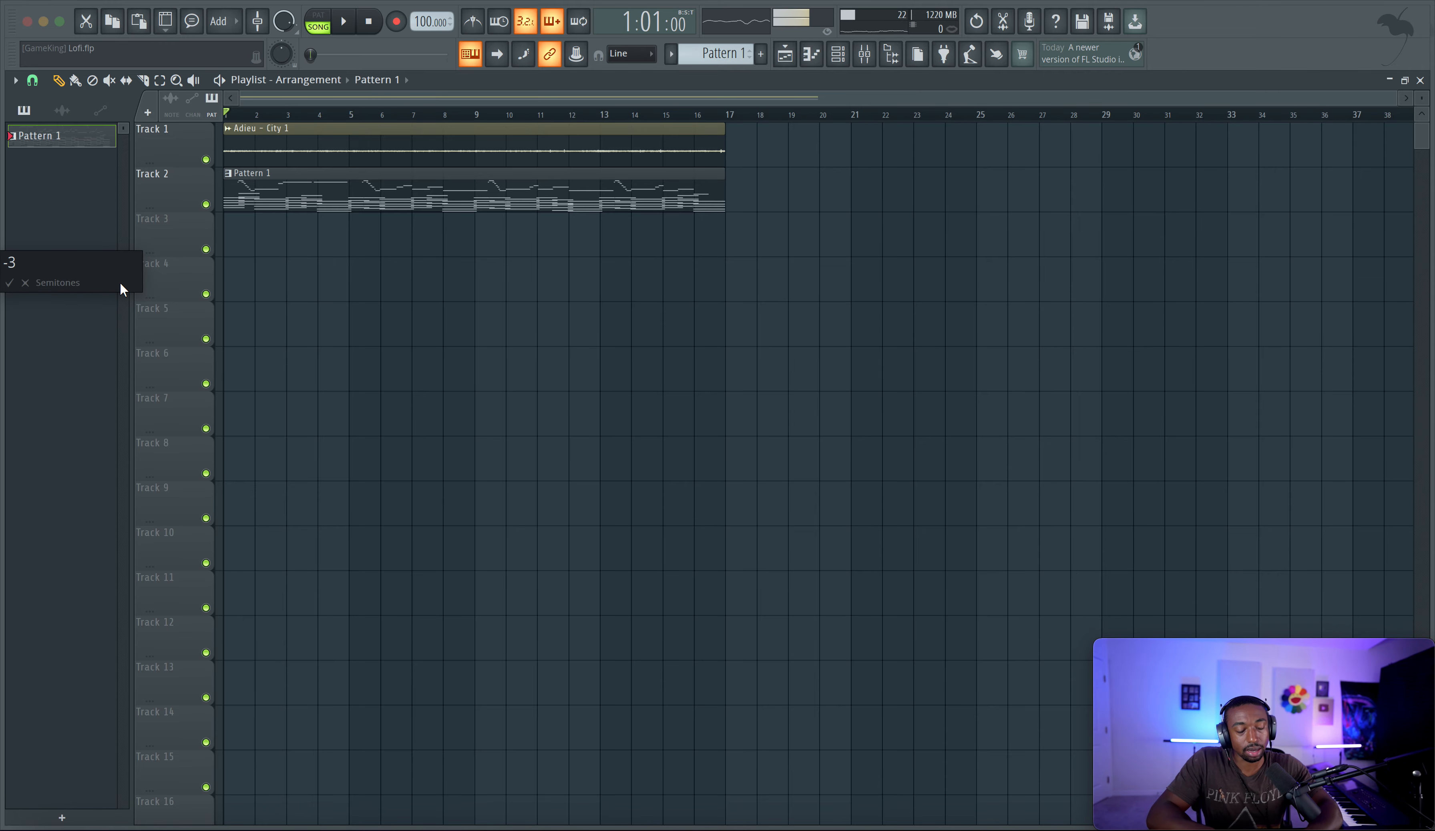
key("Return")
Step: Raise the LABS mixer track's volume to about 104% while playing the song with Insert 1 muted
left_click(868, 62)
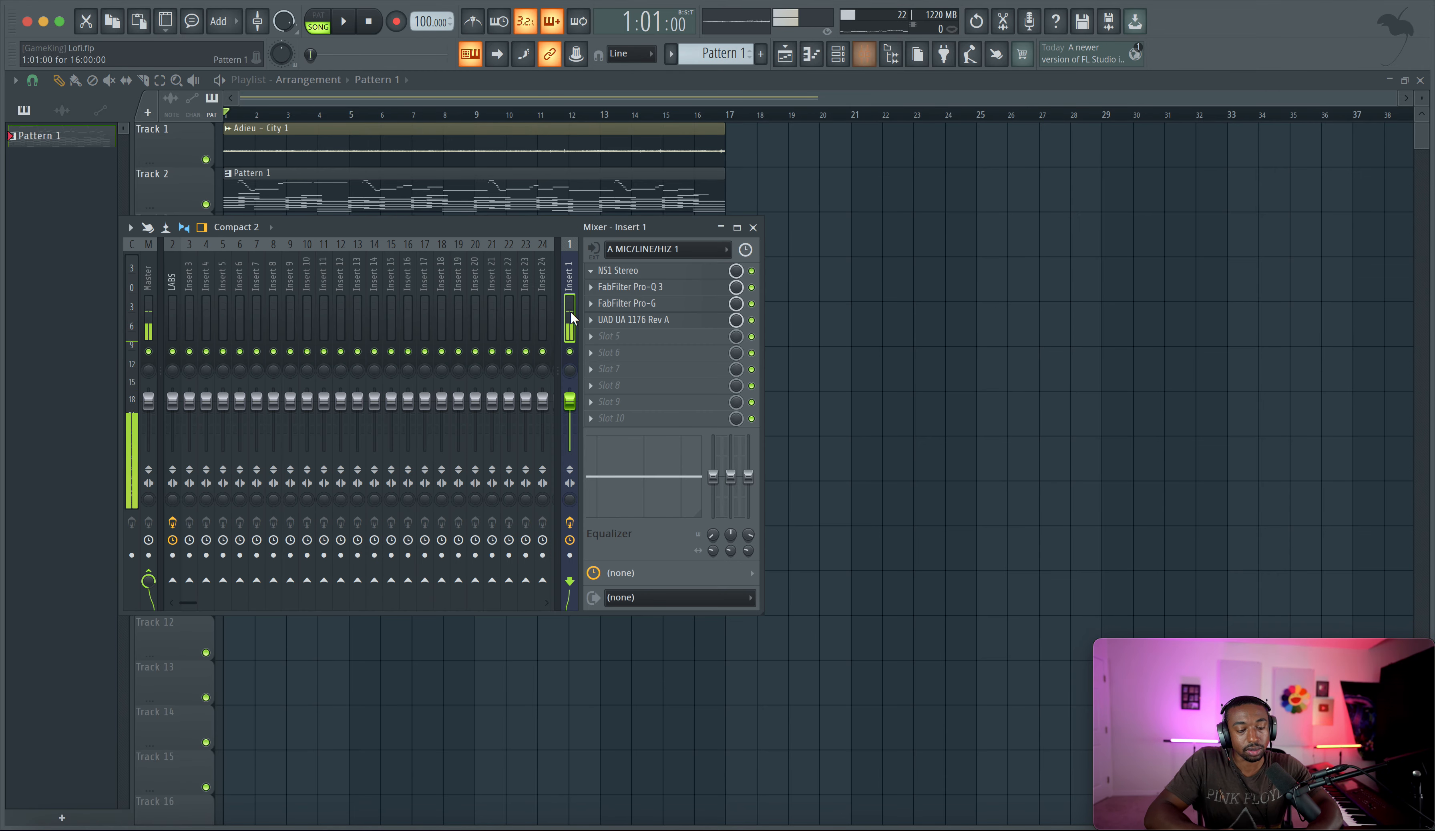
key("space")
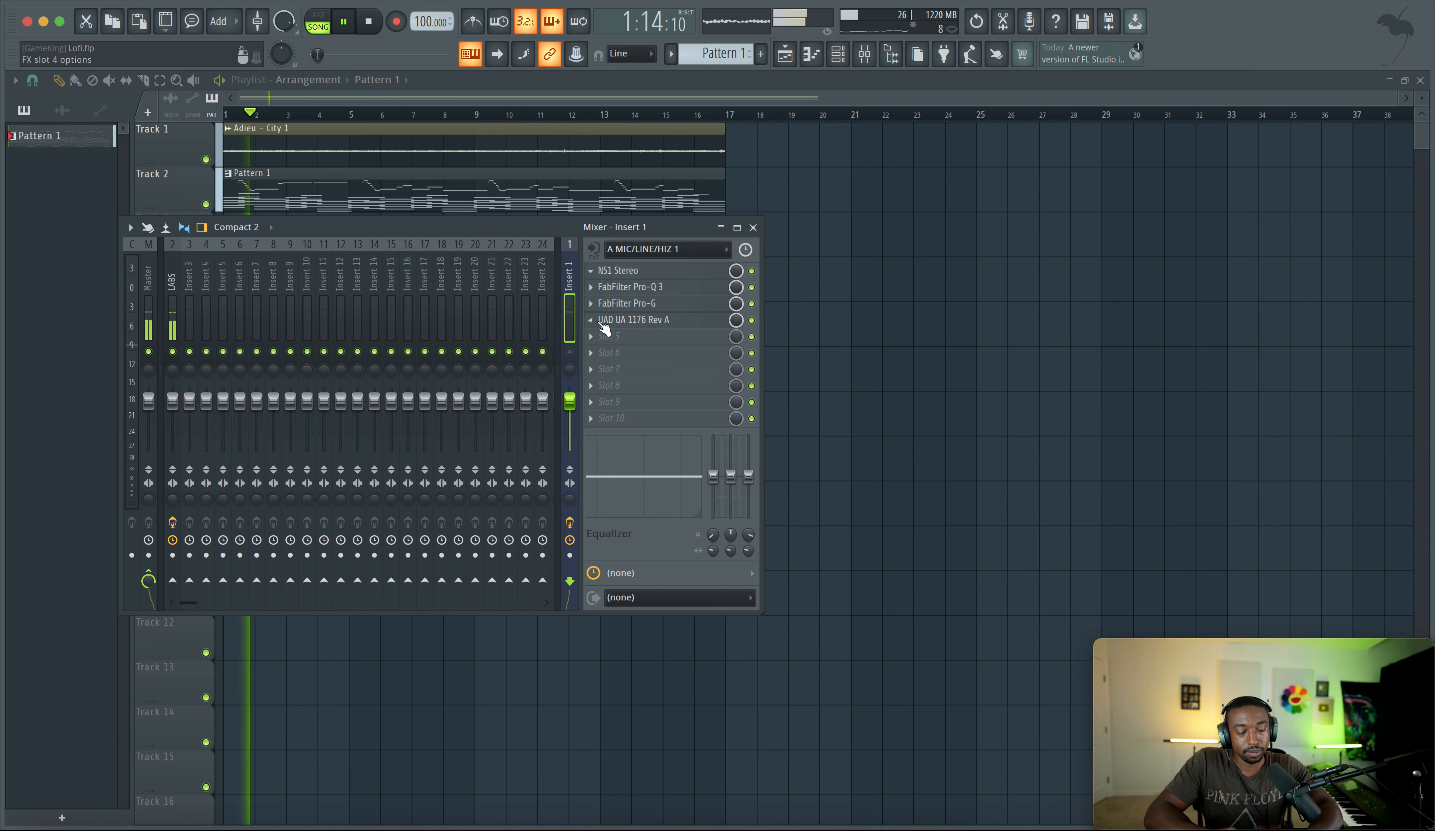
left_click_drag(172, 399, 172, 399)
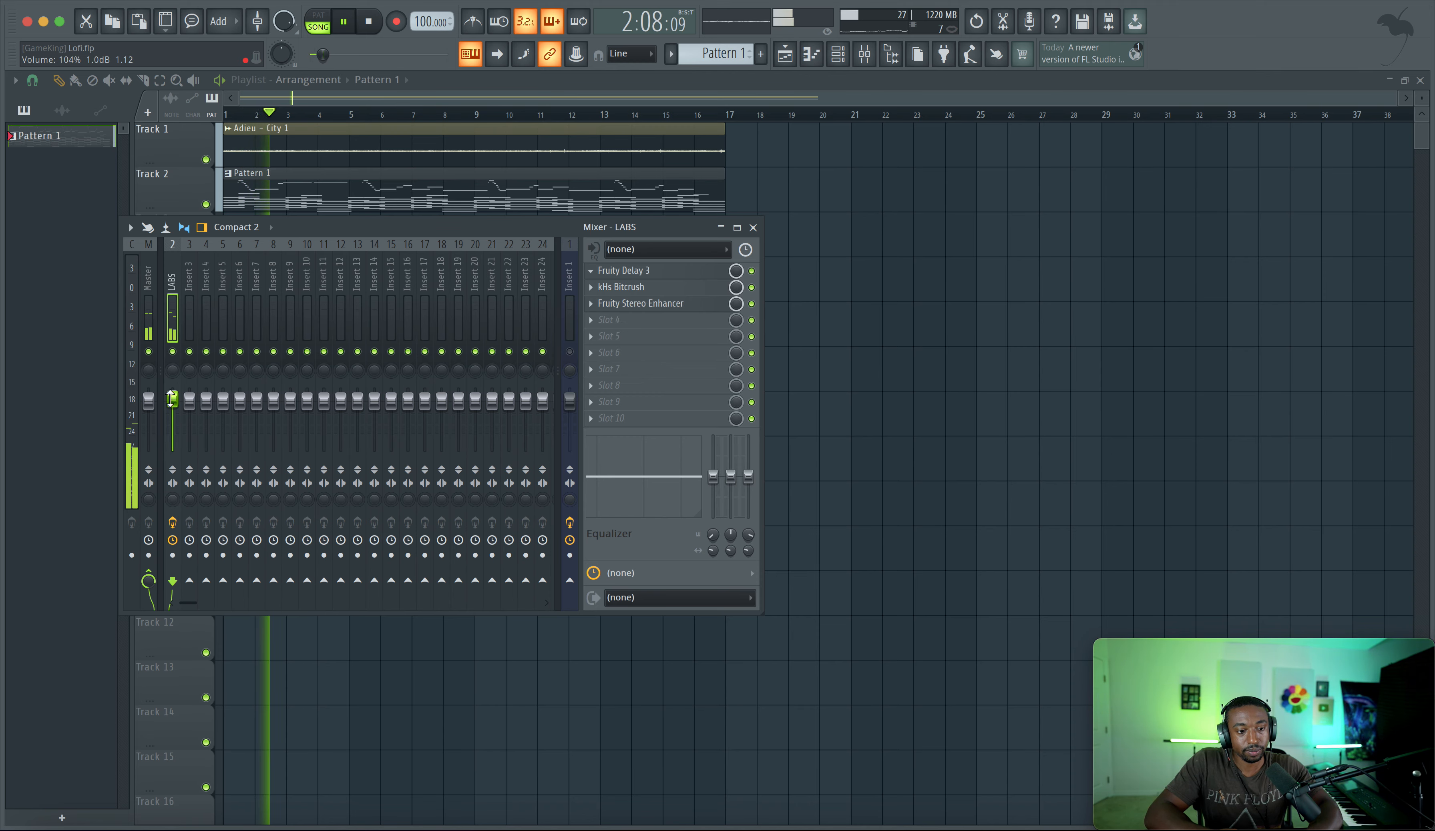
left_click(570, 353)
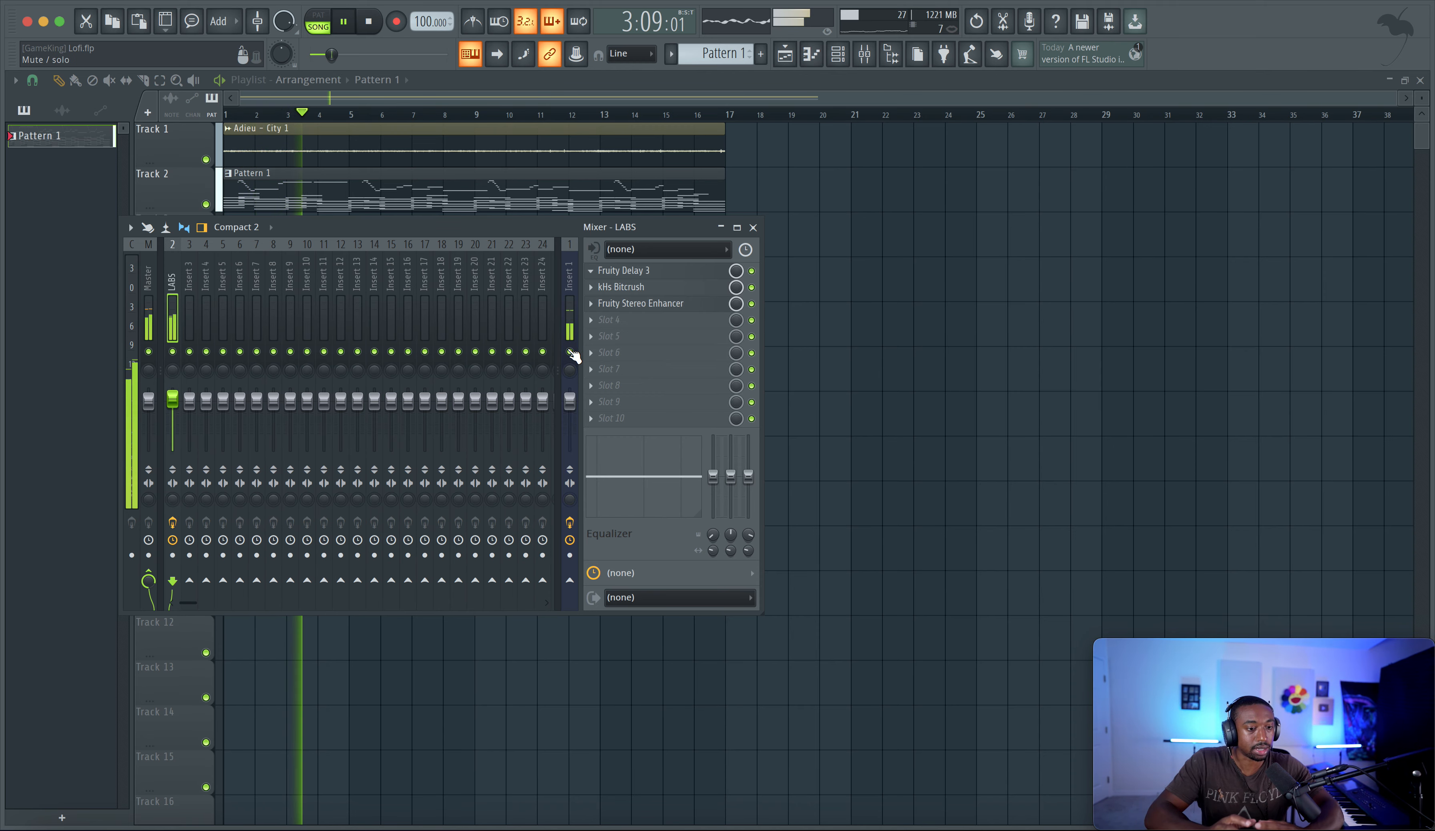
left_click(570, 352)
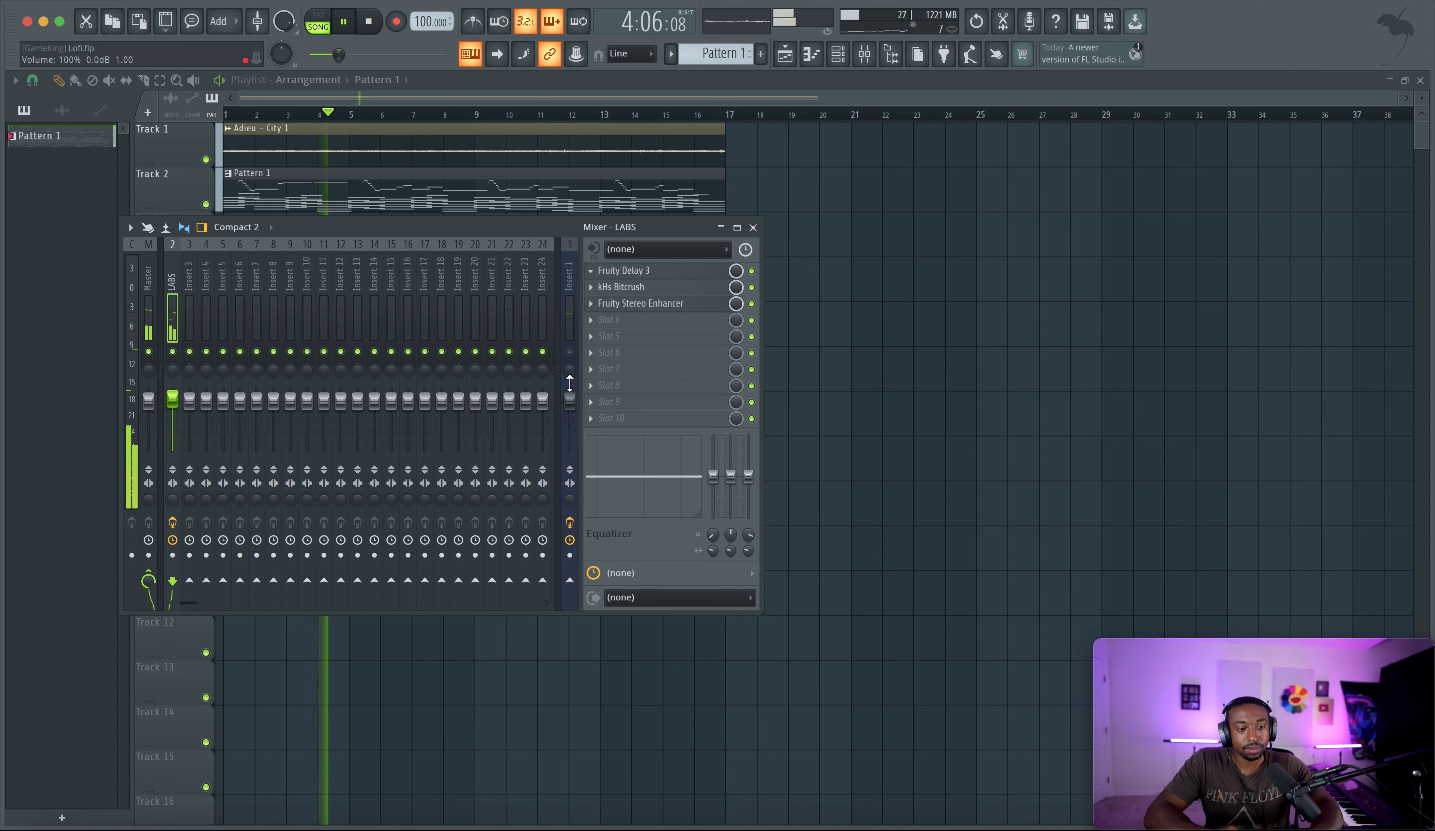
Step: Load kHs Reverb in the first effect slot of Insert 3 and route the LABS track to Insert 3
left_click(189, 317)
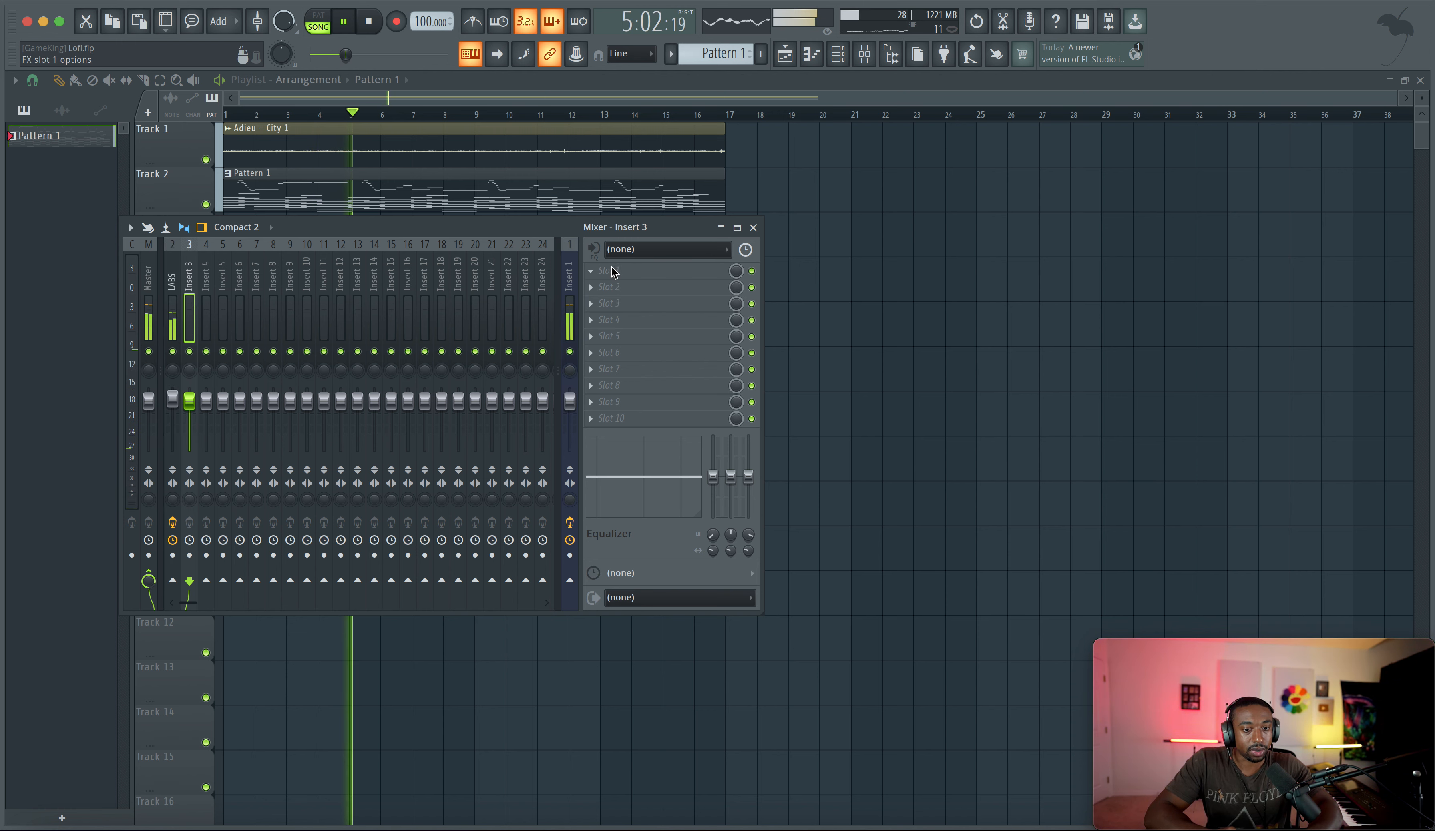
left_click(612, 272)
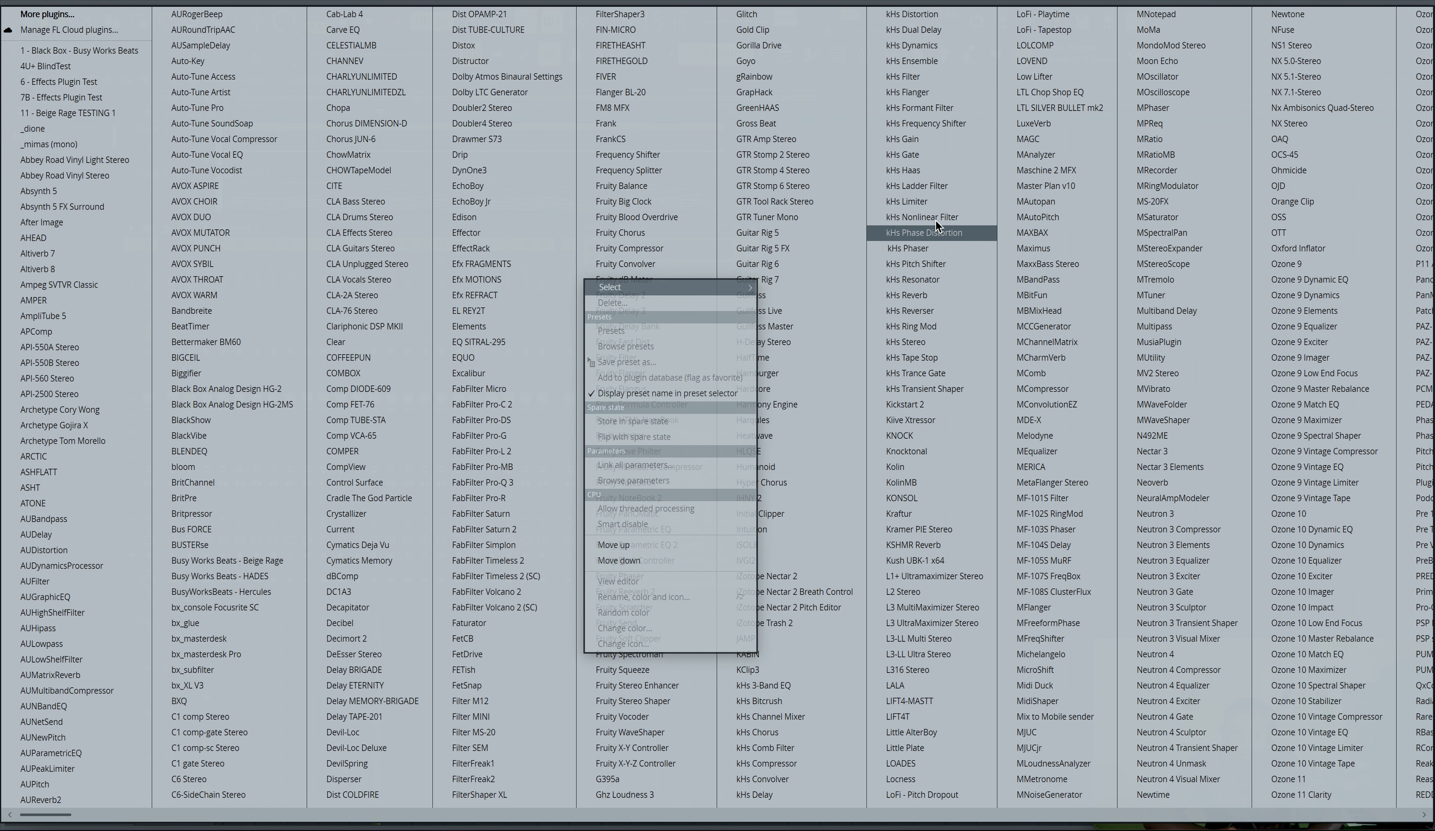
left_click(930, 297)
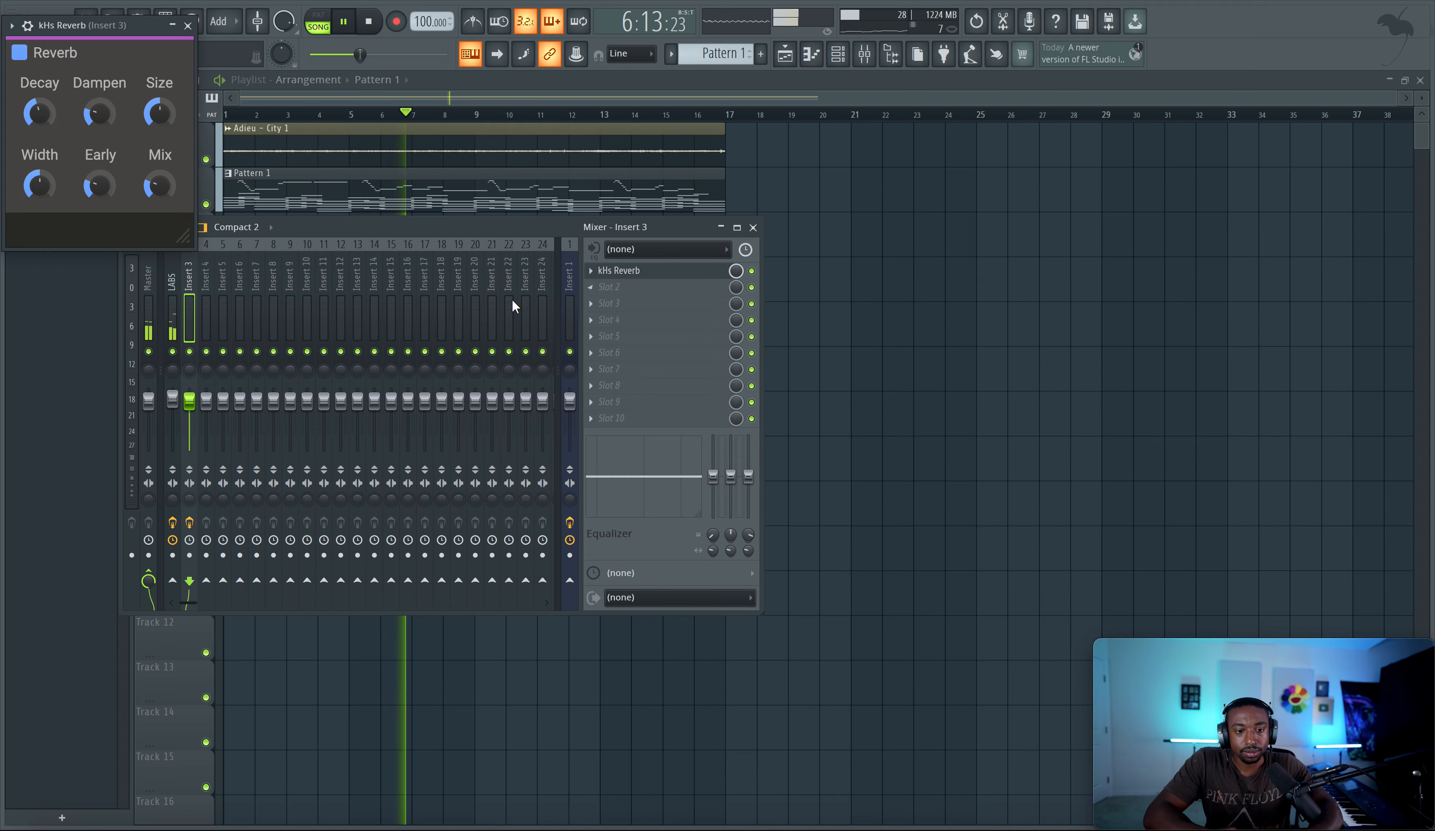
left_click(176, 338)
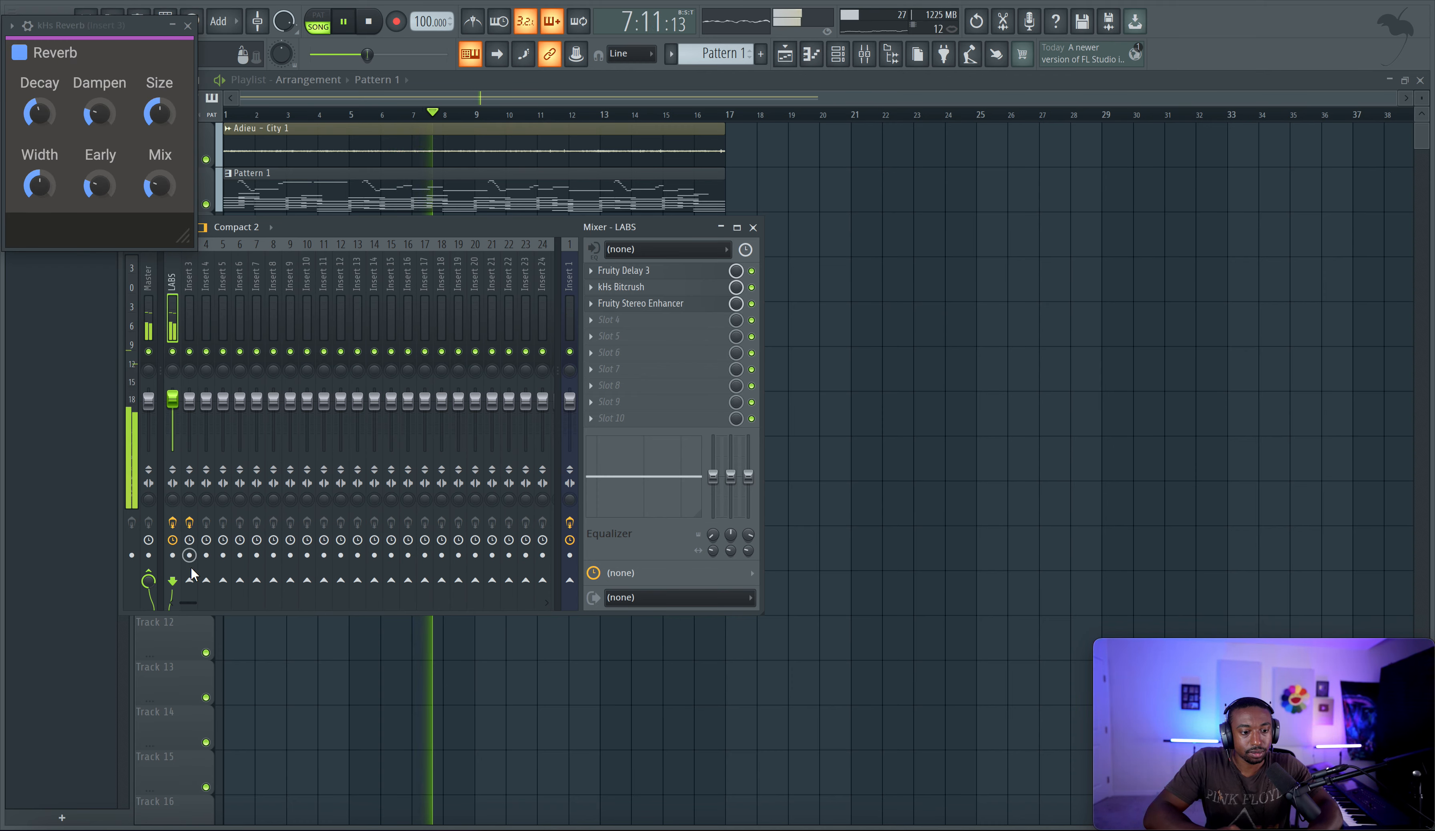
left_click(188, 303)
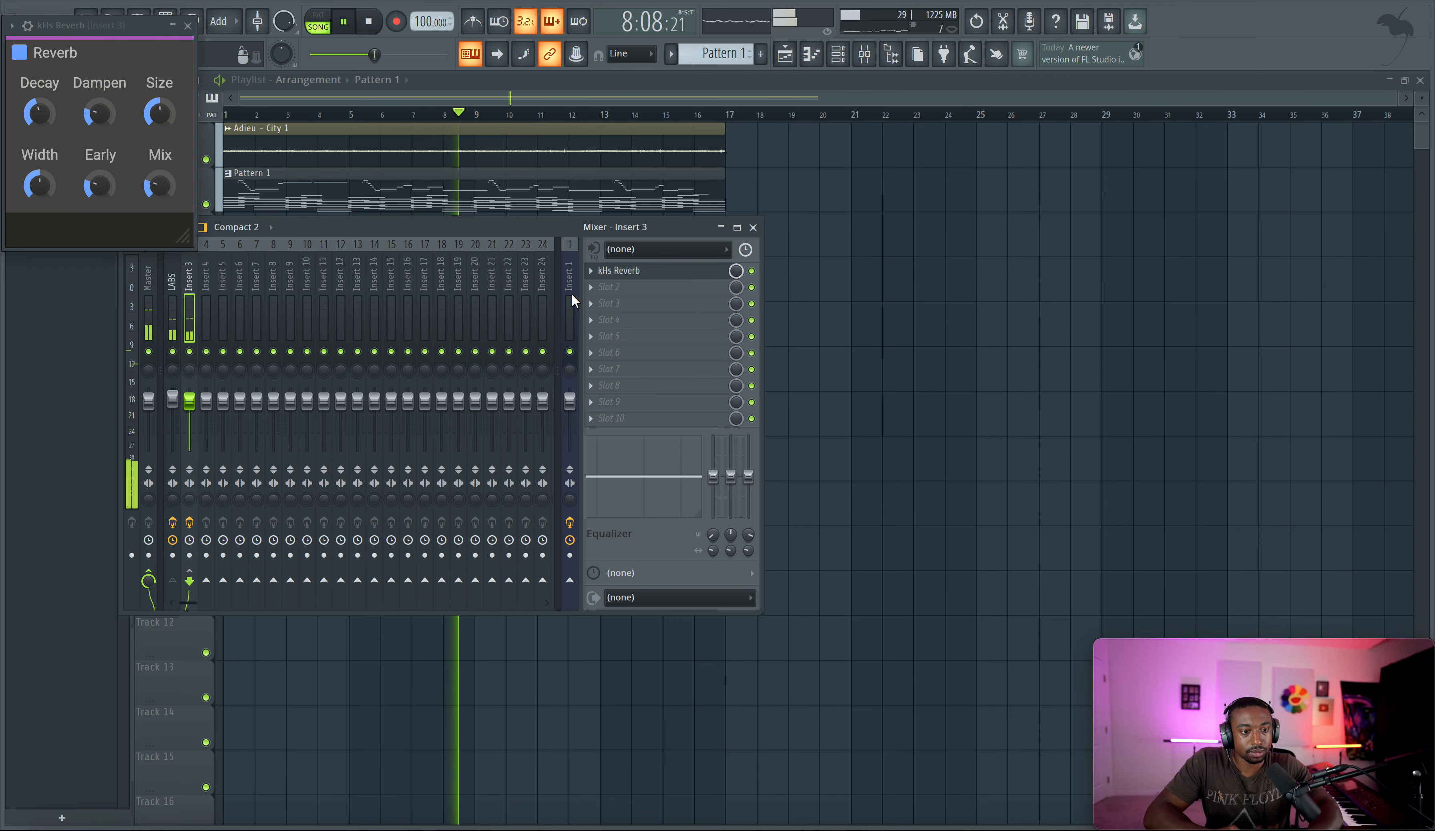
Step: Raise the kHs Reverb Mix on Insert 3 to full and listen with Insert 1 muted
left_click_drag(167, 193, 166, 171)
left_click(569, 351)
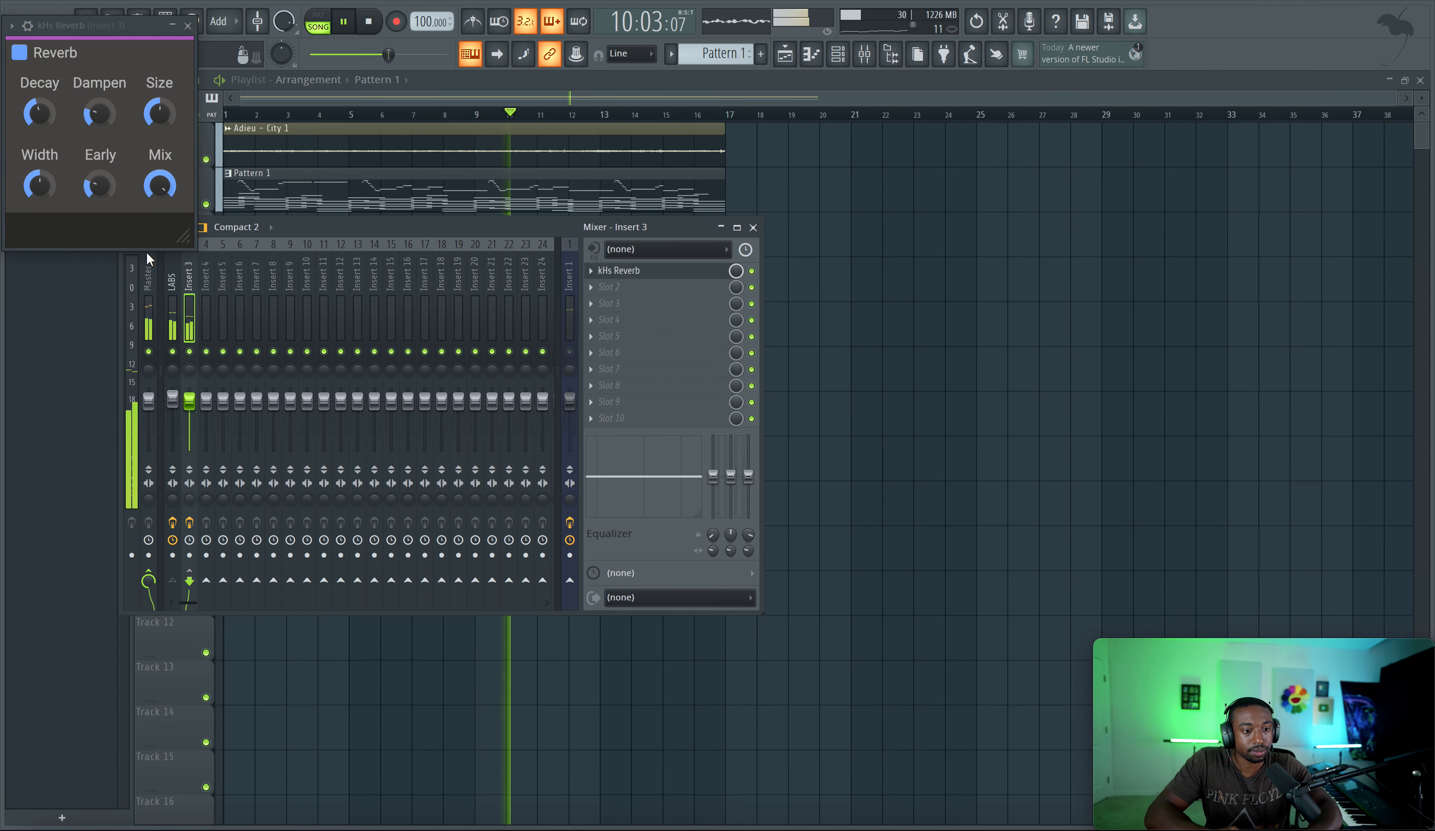
left_click(569, 351)
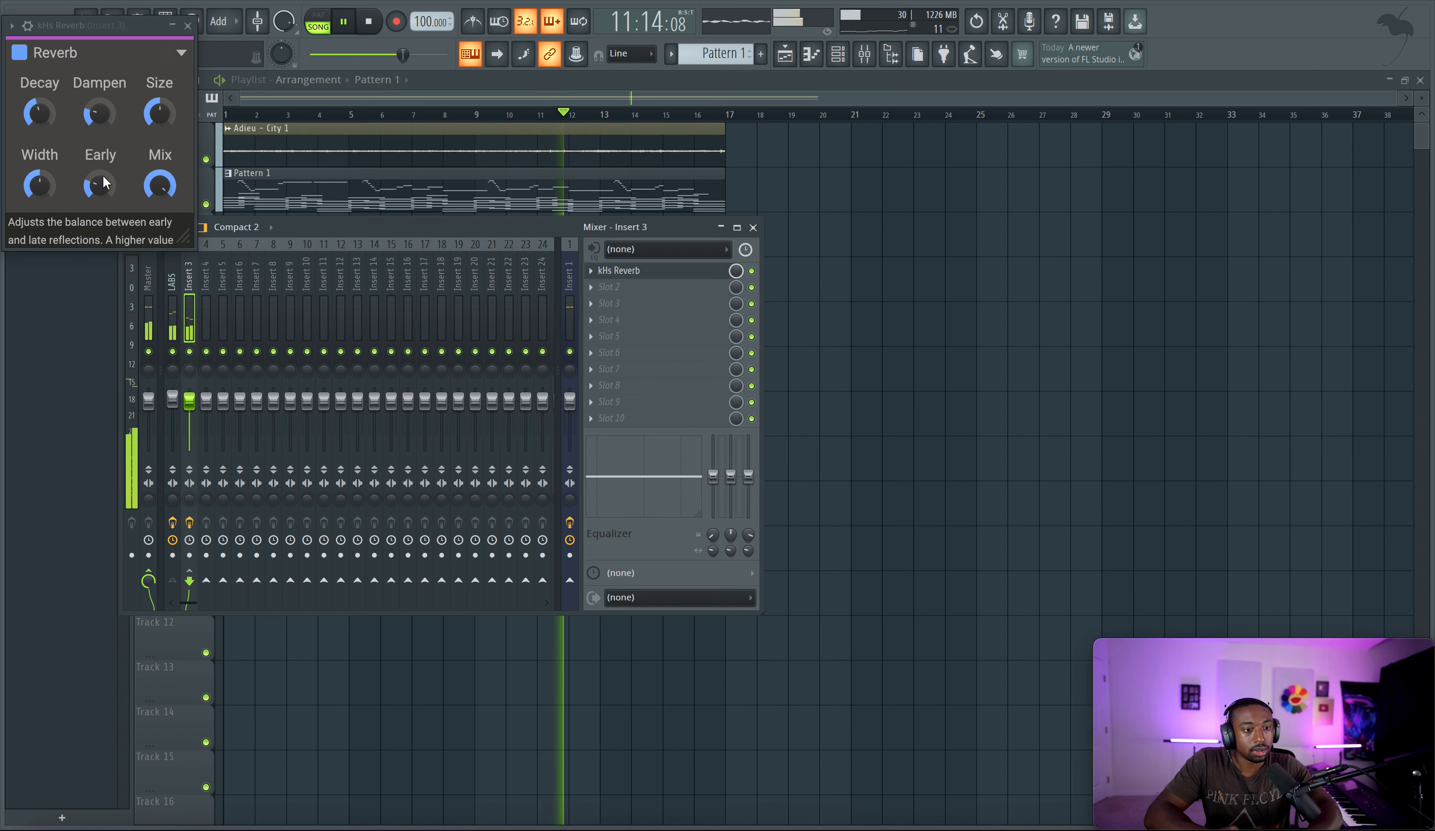
left_click(569, 351)
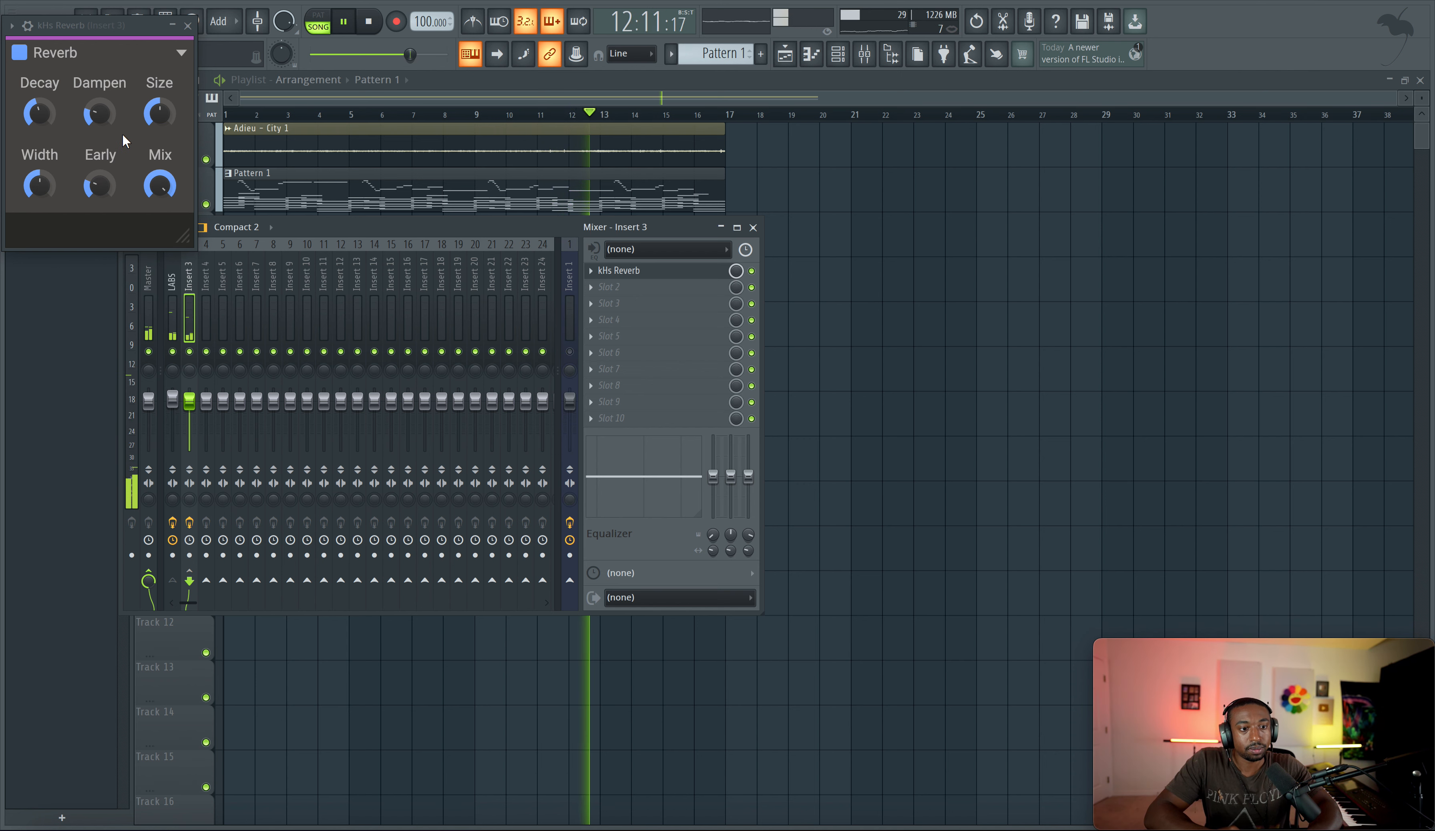
Step: Load Fruity parametric EQ 2 after the reverb on Insert 3, adjust the EQ and close its editor
left_click(626, 287)
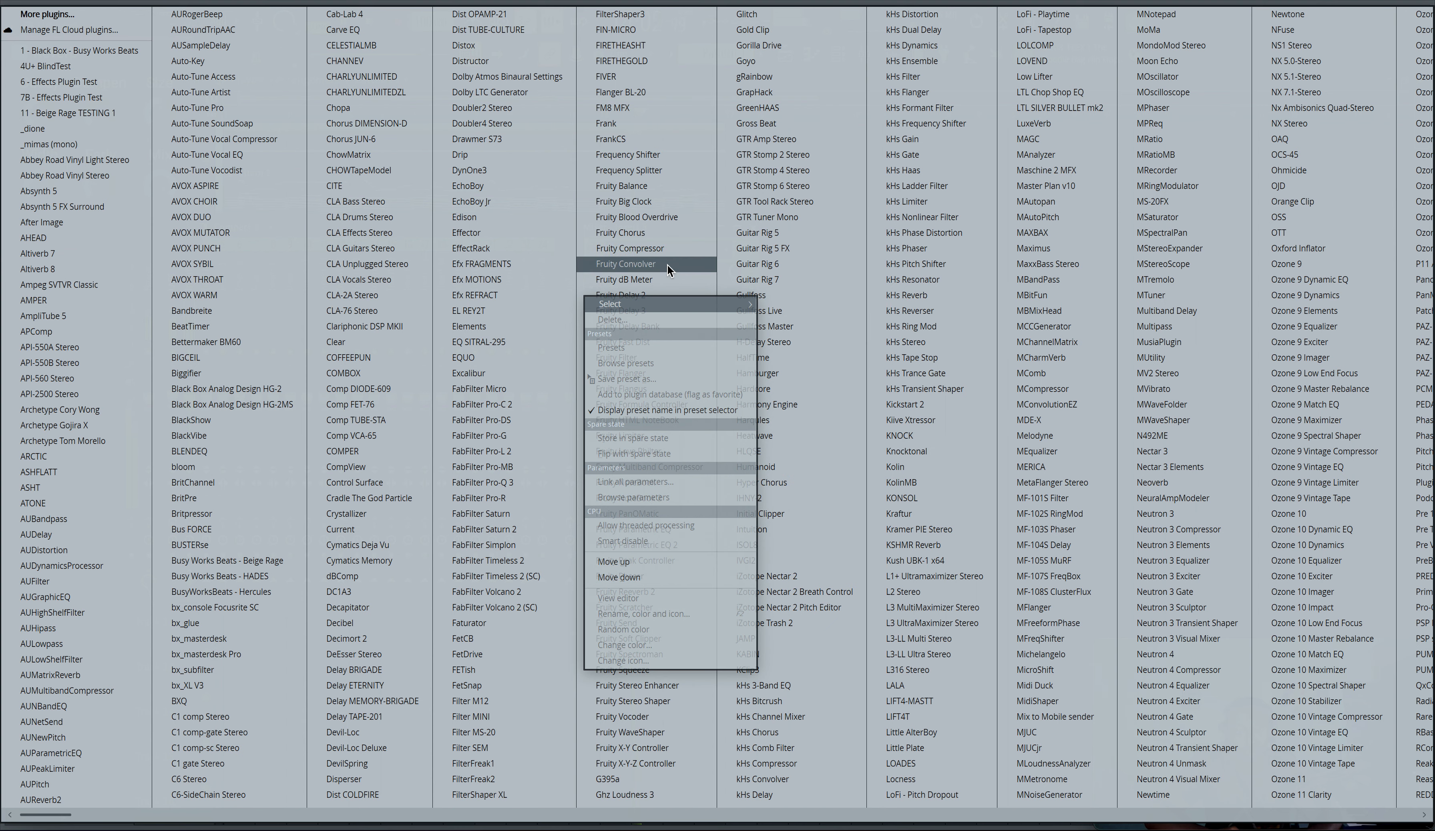
scroll(667, 264, "right", 1)
scroll(543, 422, "right", 1)
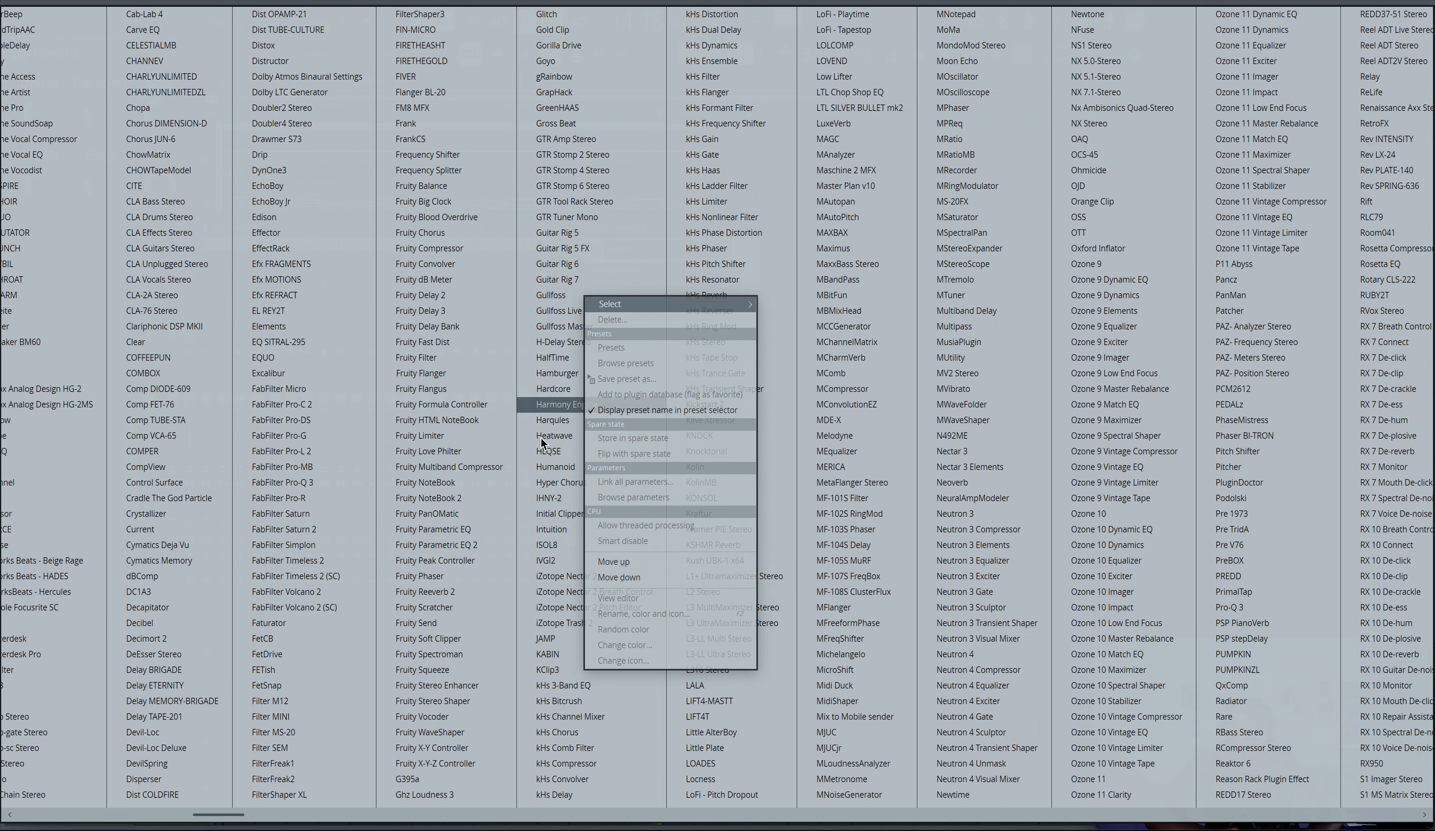
left_click(468, 544)
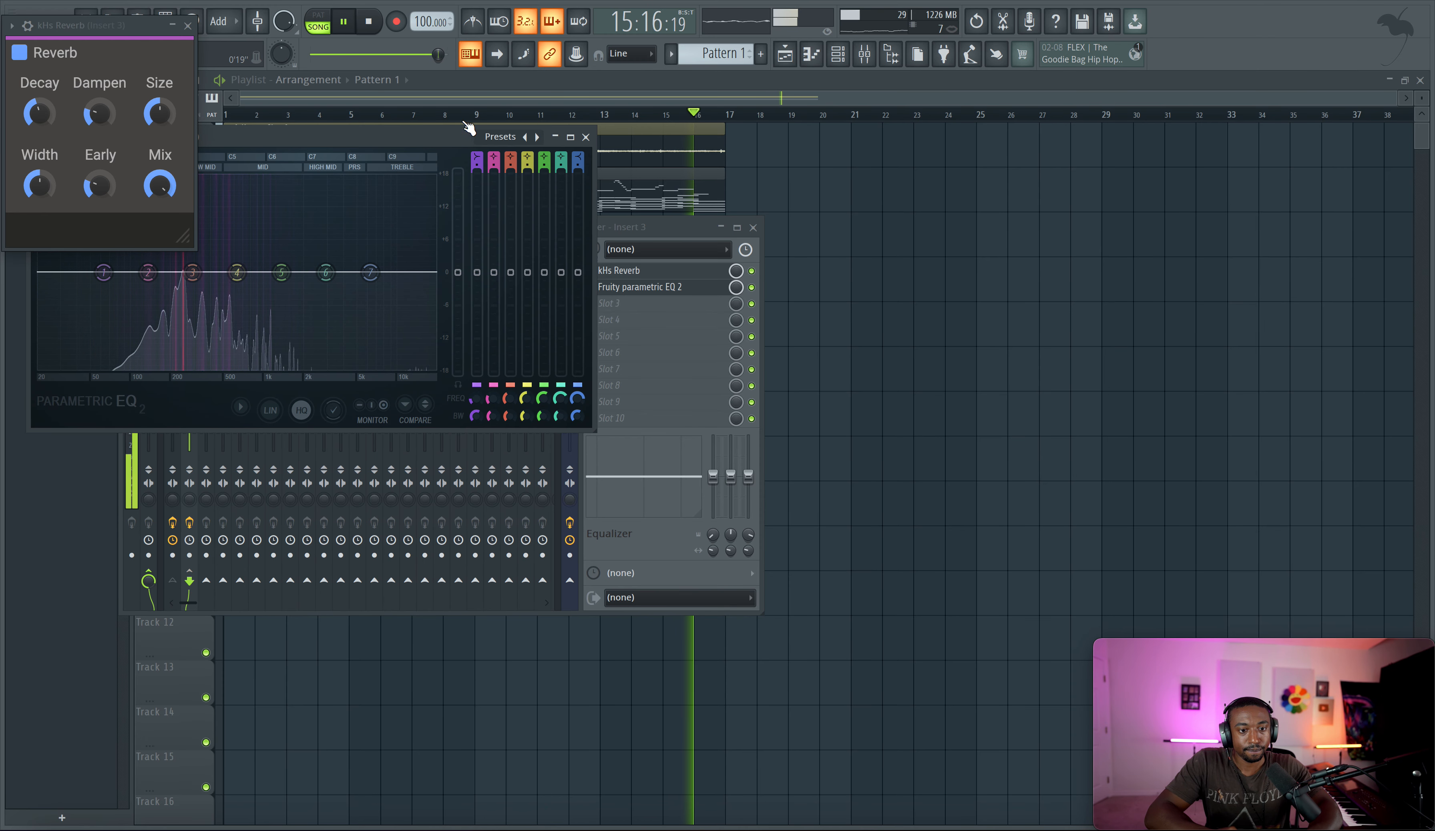
left_click_drag(467, 135, 518, 181)
left_click_drag(517, 399, 606, 172)
left_click(626, 137)
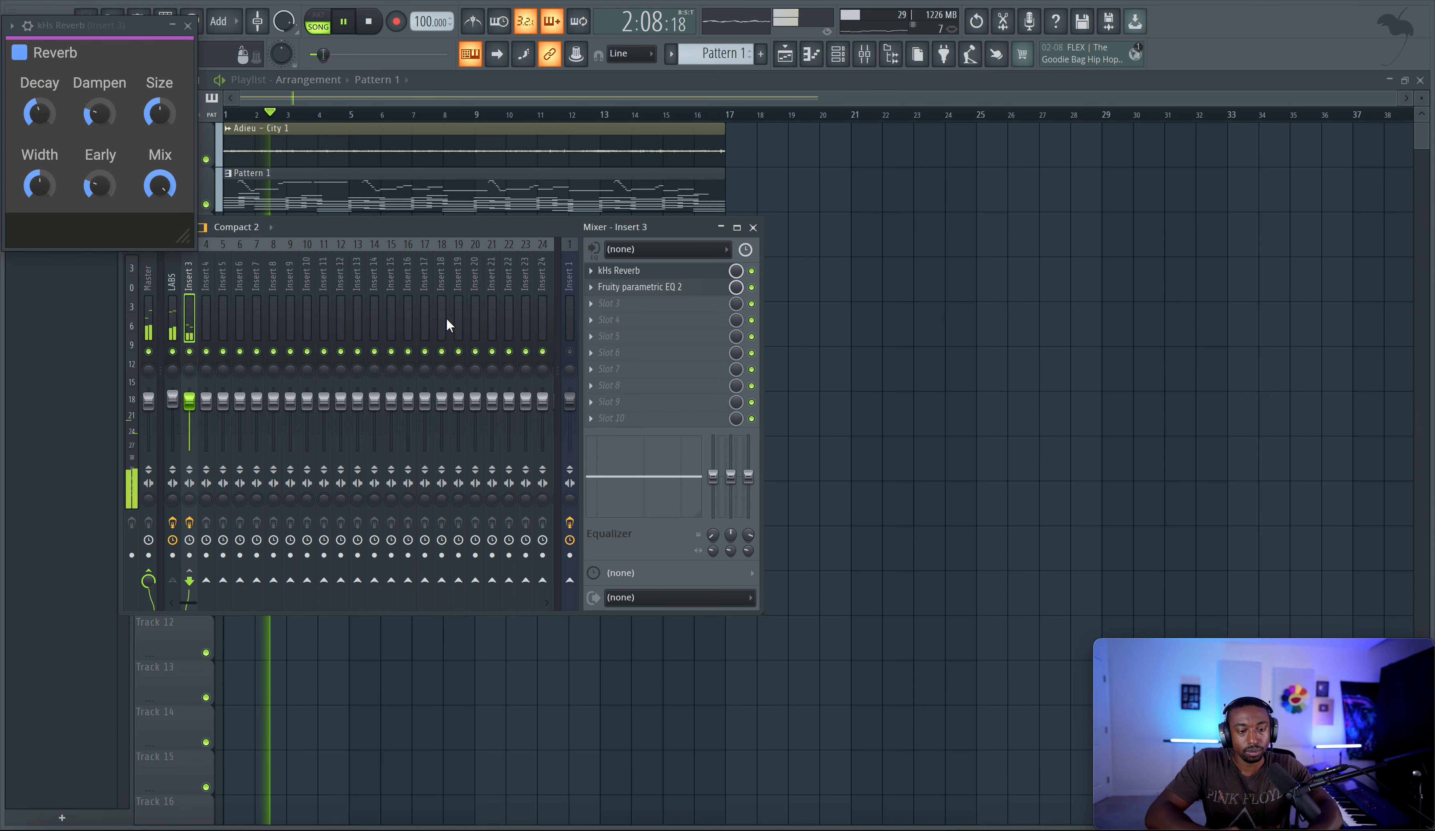
Step: Set the LABS track's send level to Insert 3 to about 54% and play the song to hear the reverb
left_click(180, 308)
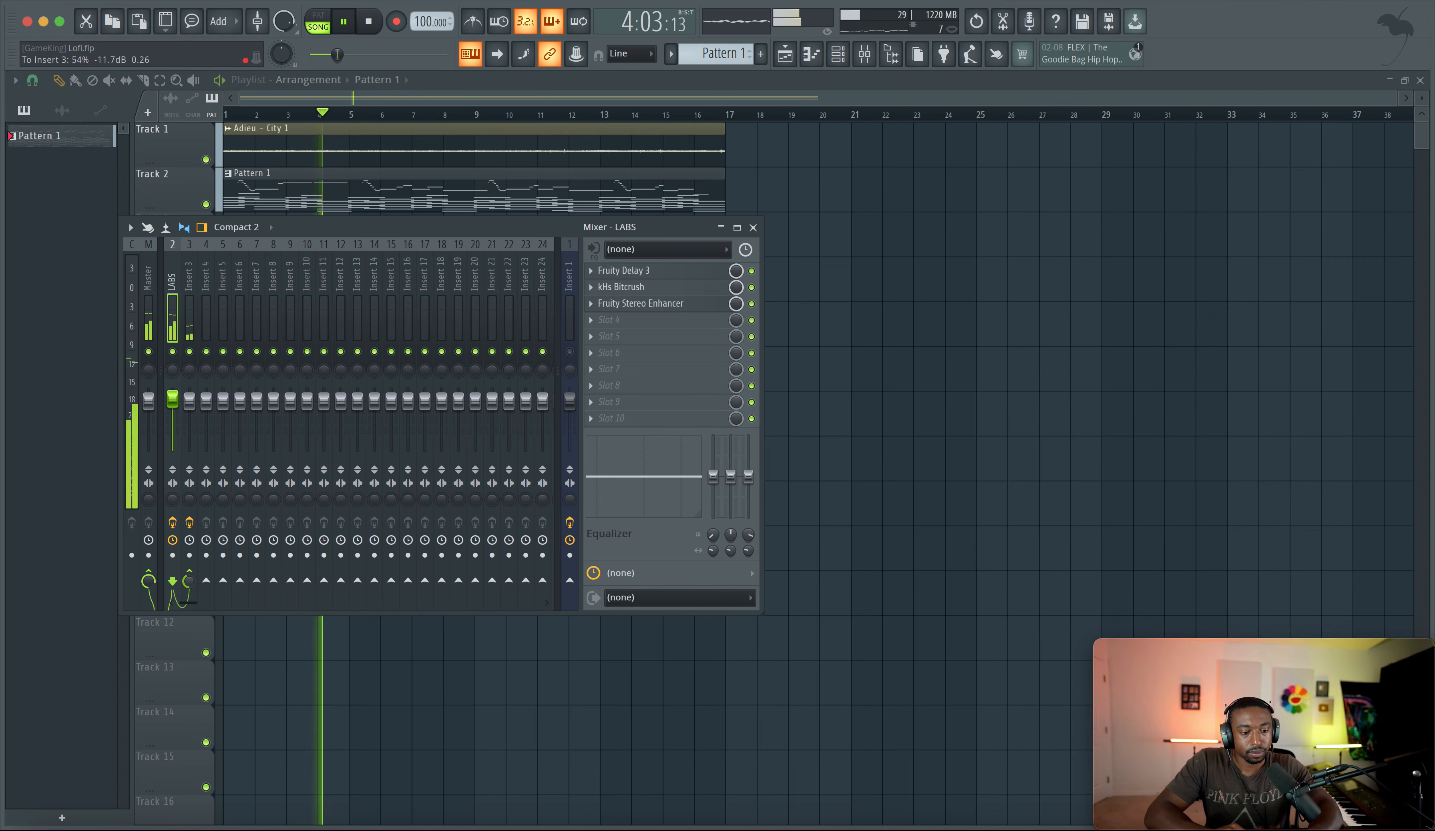
left_click(574, 353)
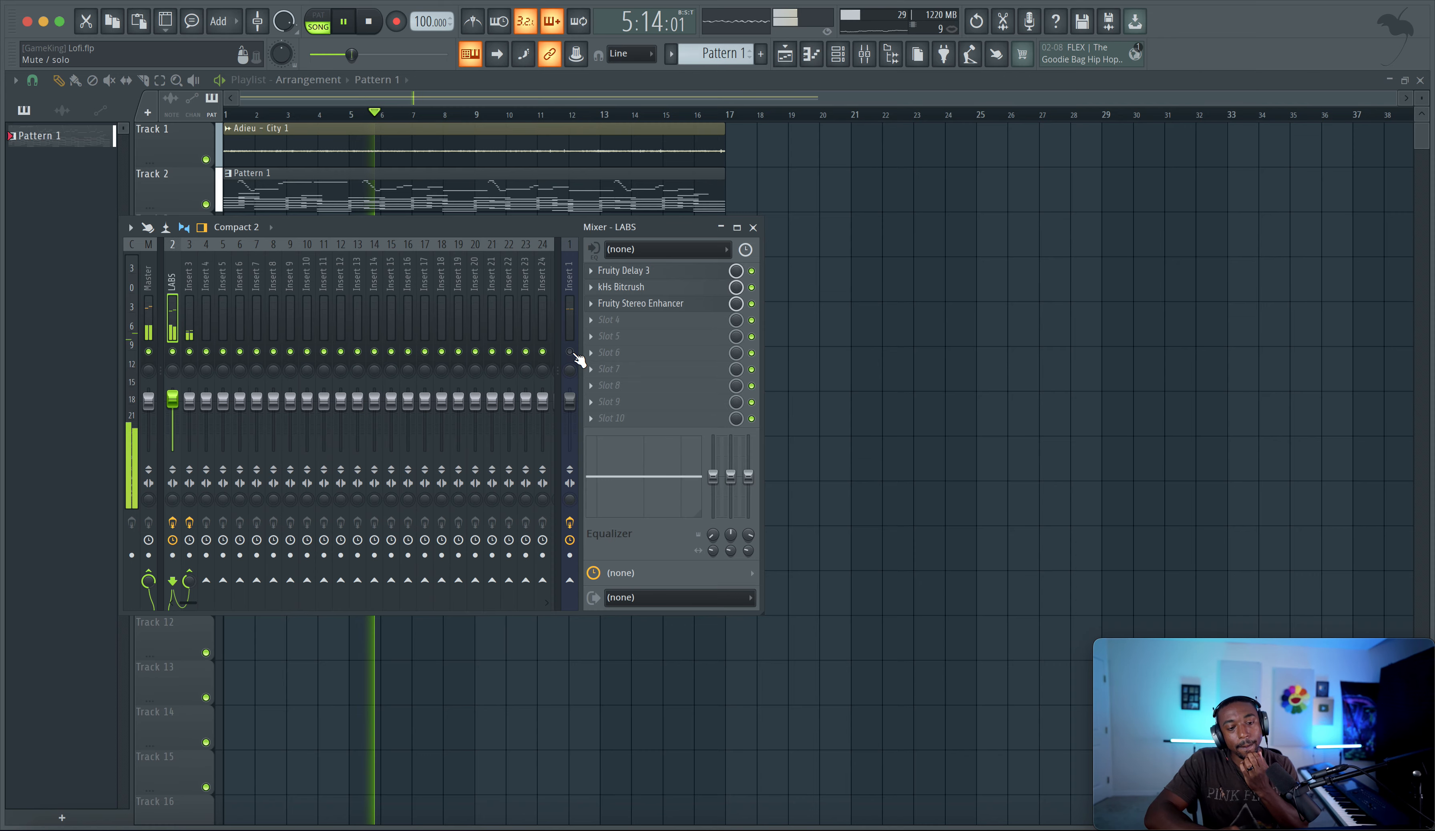
right_click(855, 332)
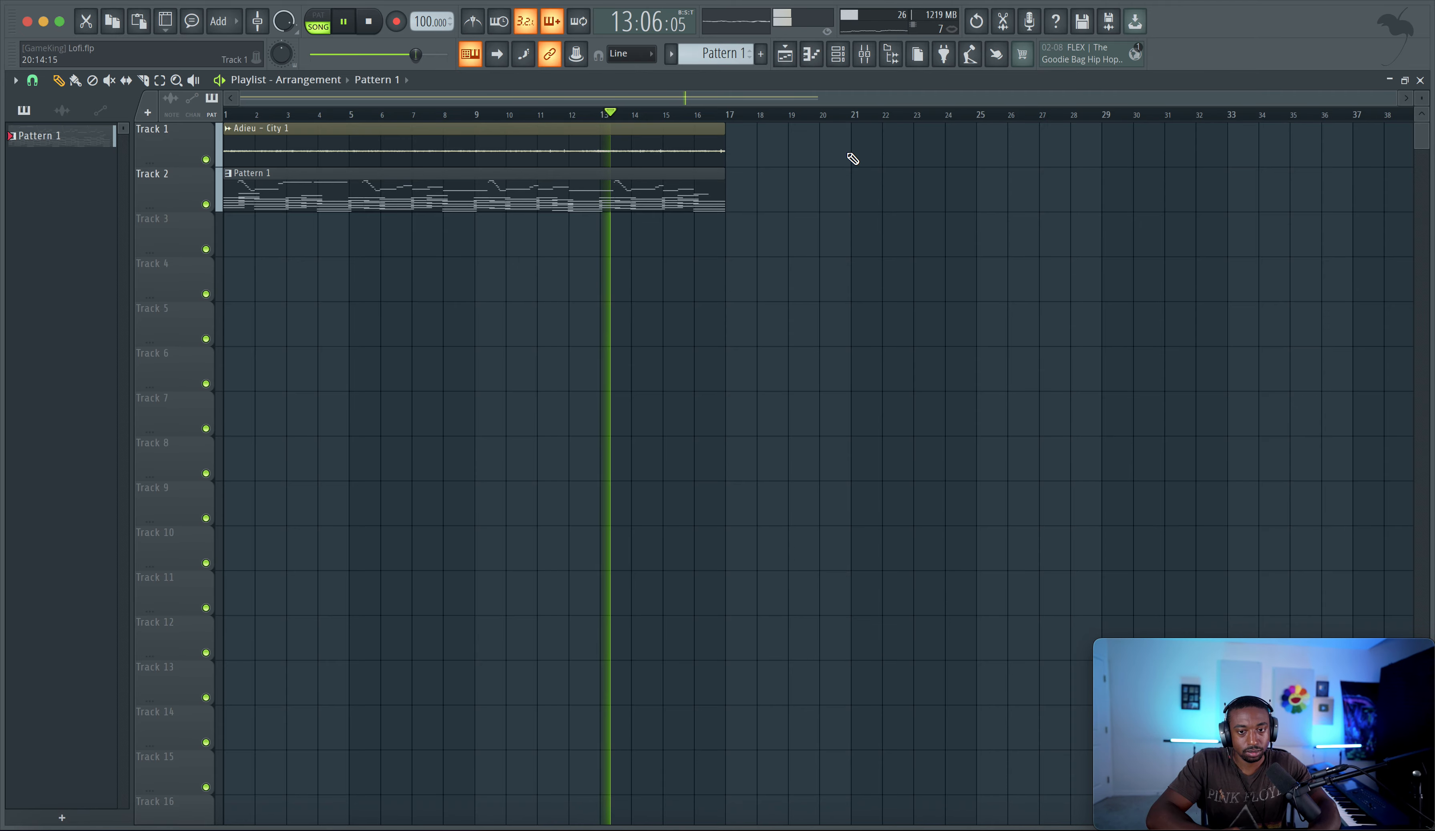
left_click(867, 62)
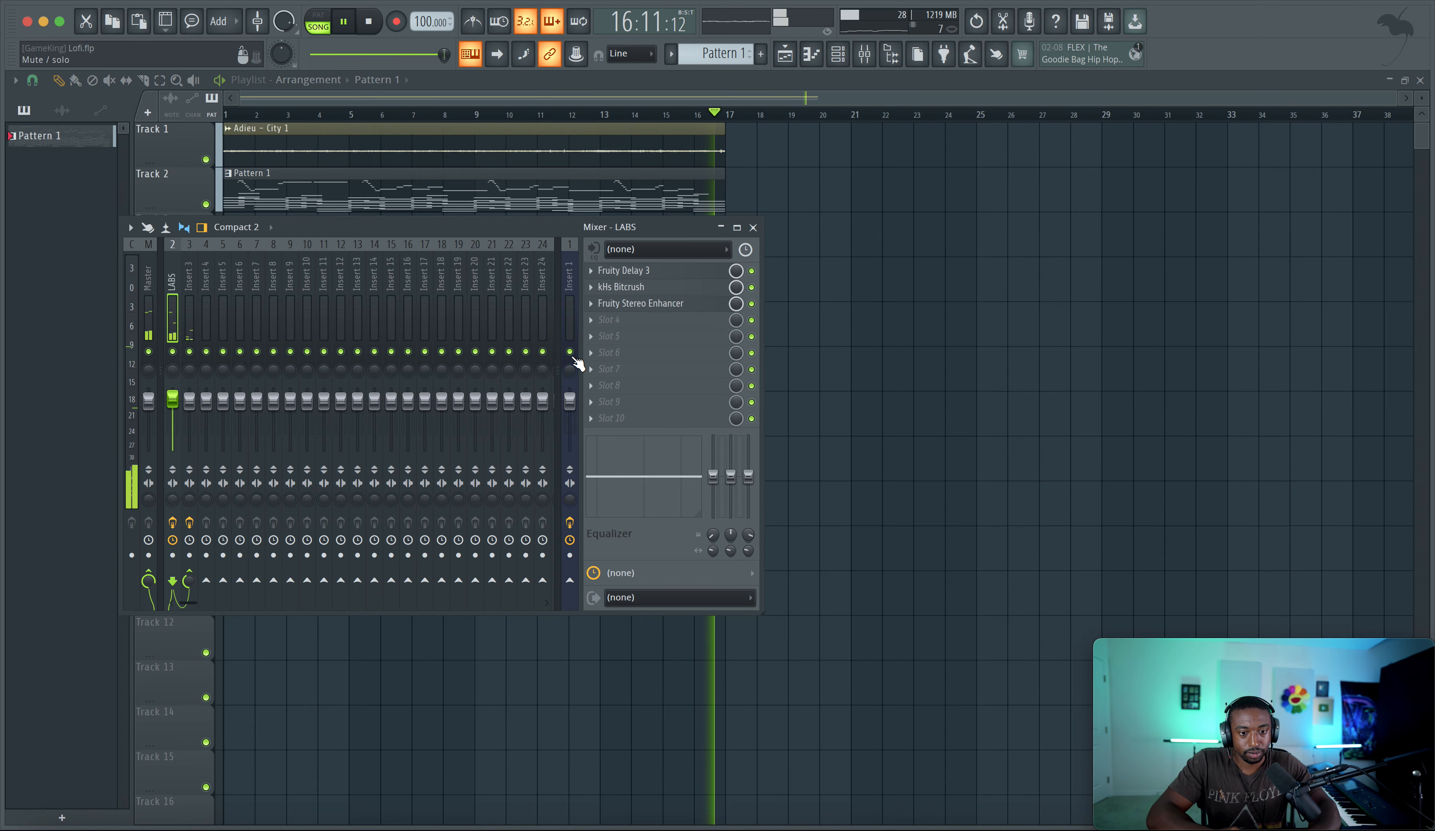
key("space")
key("F9")
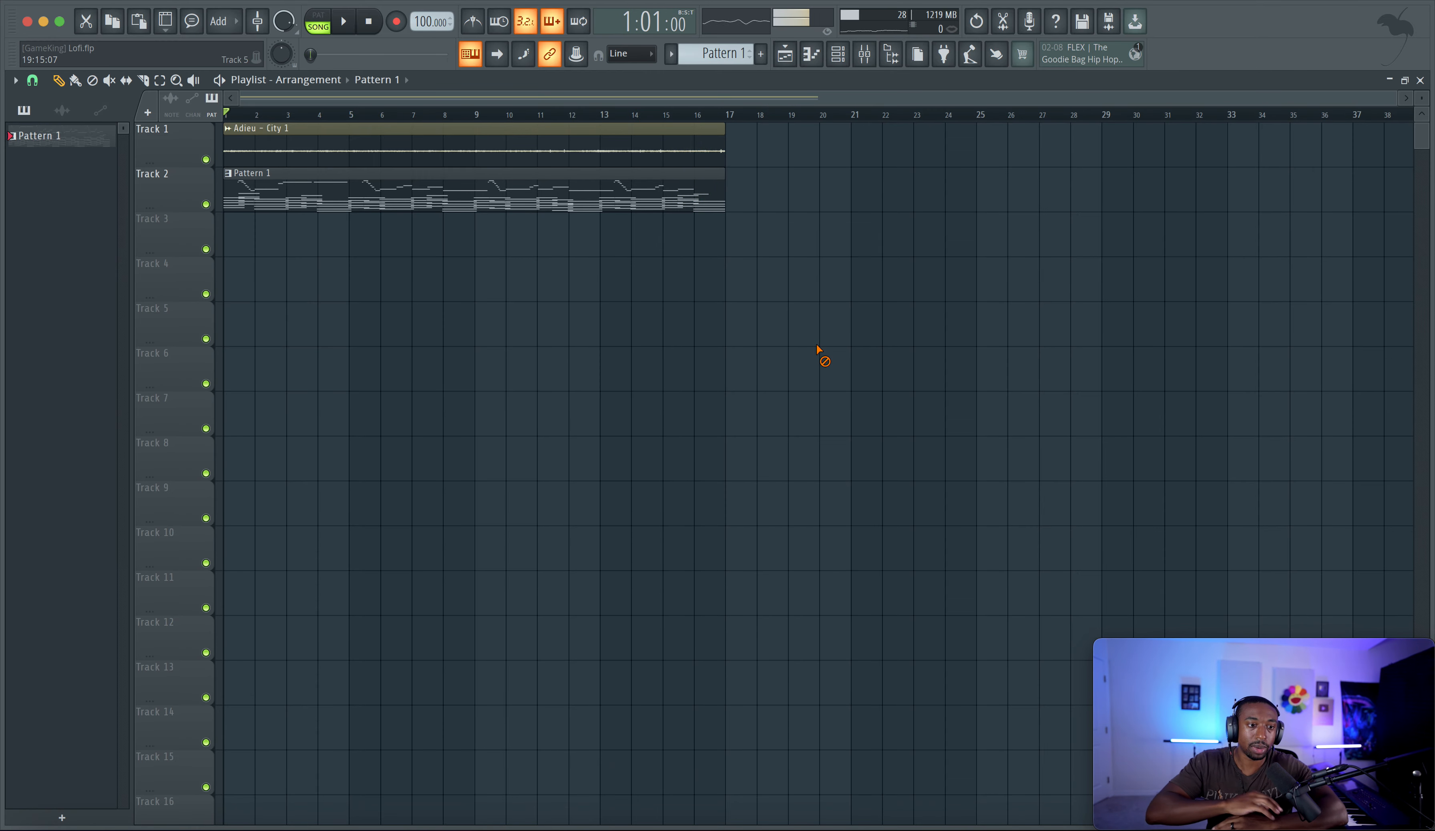